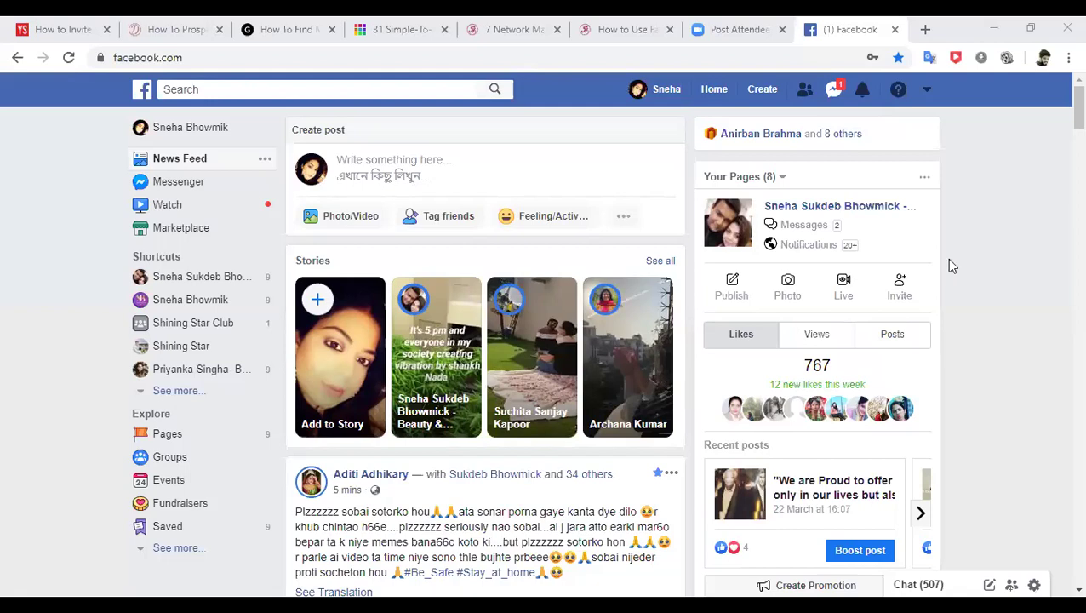
- Choose Ad from Facebook's Create menu to start a new ad
{"action": "left_click", "coordinate": [752, 120]}
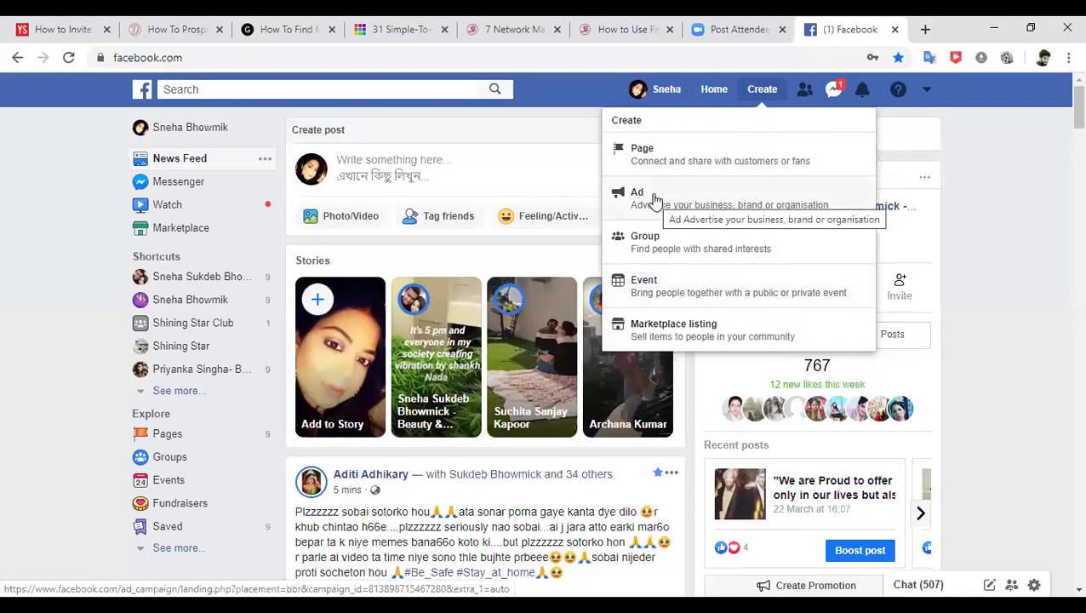
{"action": "left_click", "coordinate": [655, 199]}
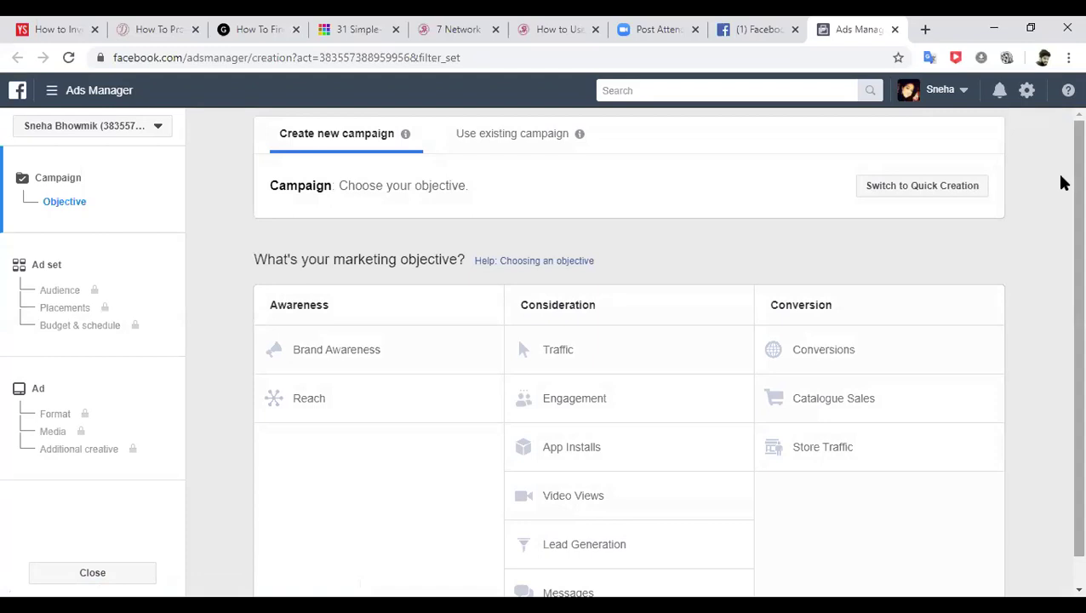
{"action": "scroll", "coordinate": [1060, 192], "scroll_direction": "down", "scroll_amount": 1}
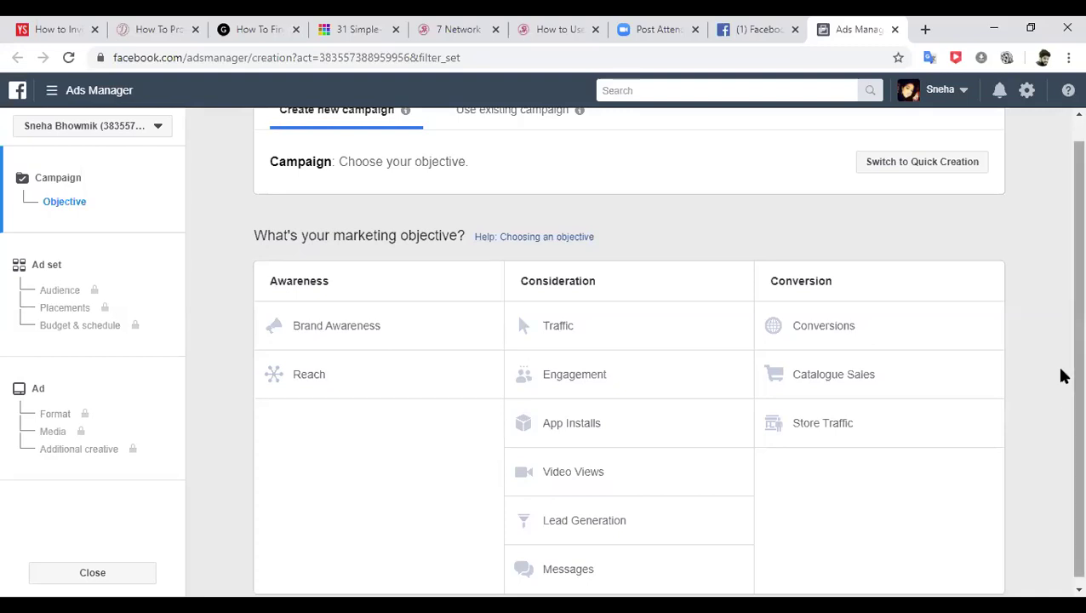
{"action": "scroll", "coordinate": [1062, 281], "scroll_direction": "down", "scroll_amount": 1}
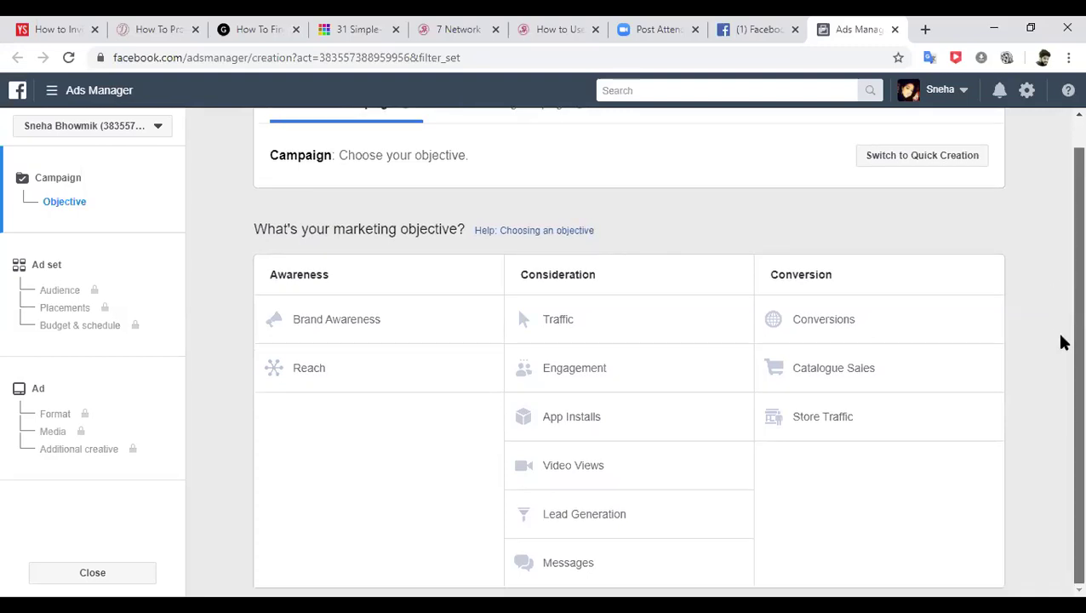
- Pick Lead Generation as the campaign objective and scroll down to the Campaign name field
{"action": "left_click", "coordinate": [587, 515]}
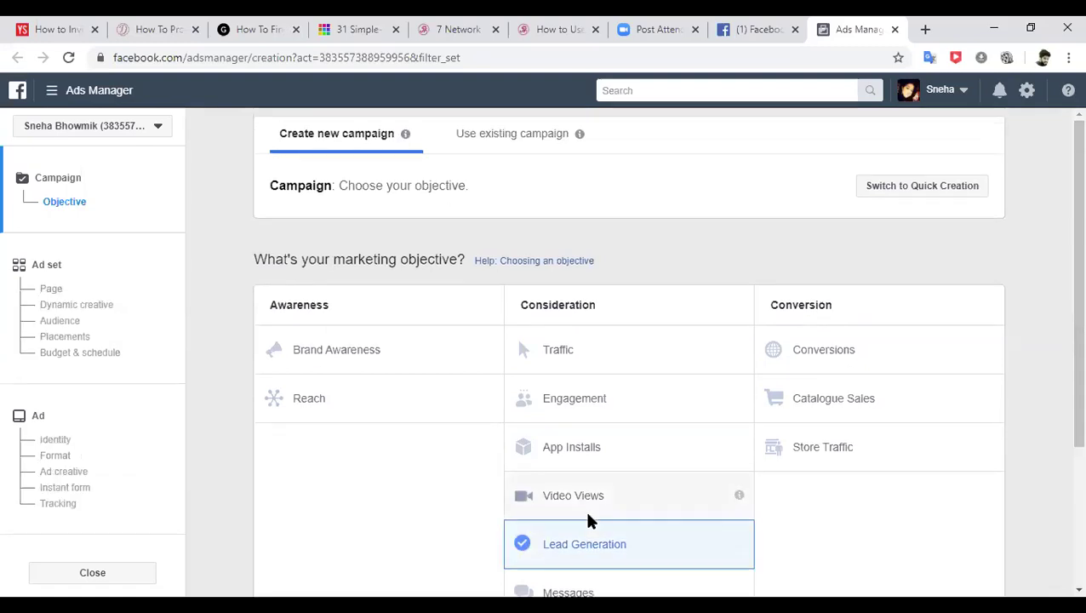
{"action": "scroll", "coordinate": [1061, 334], "scroll_direction": "down", "scroll_amount": 3}
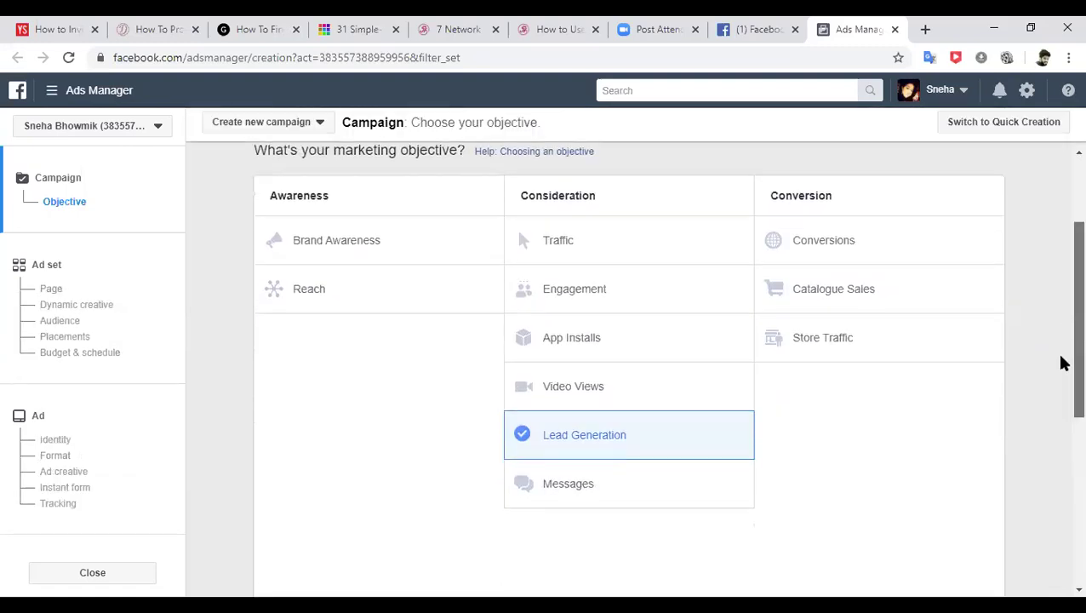
{"action": "scroll", "coordinate": [1061, 388], "scroll_direction": "down", "scroll_amount": 1}
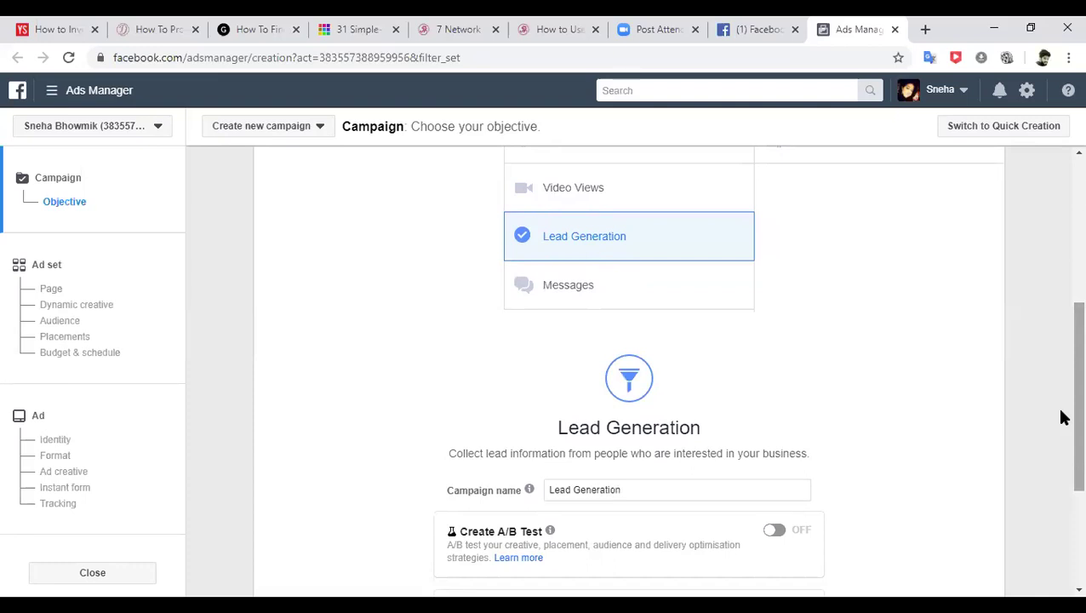
{"action": "scroll", "coordinate": [1061, 426], "scroll_direction": "down", "scroll_amount": 2}
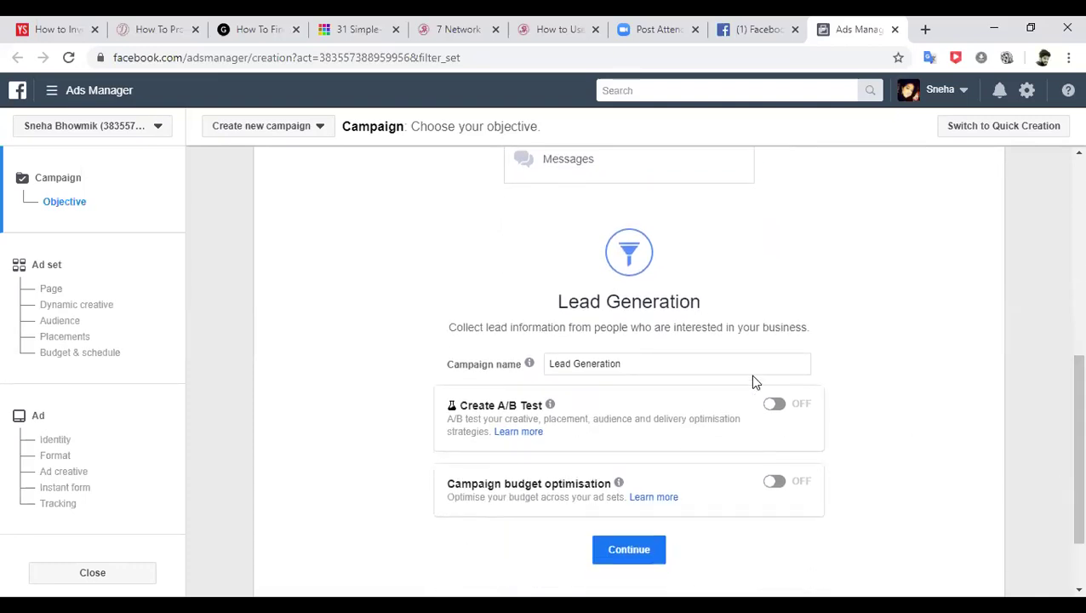
- Append '_West Bengal' to the 'Lead Generation' campaign name, correcting the earlier typos
{"action": "left_click", "coordinate": [649, 363]}
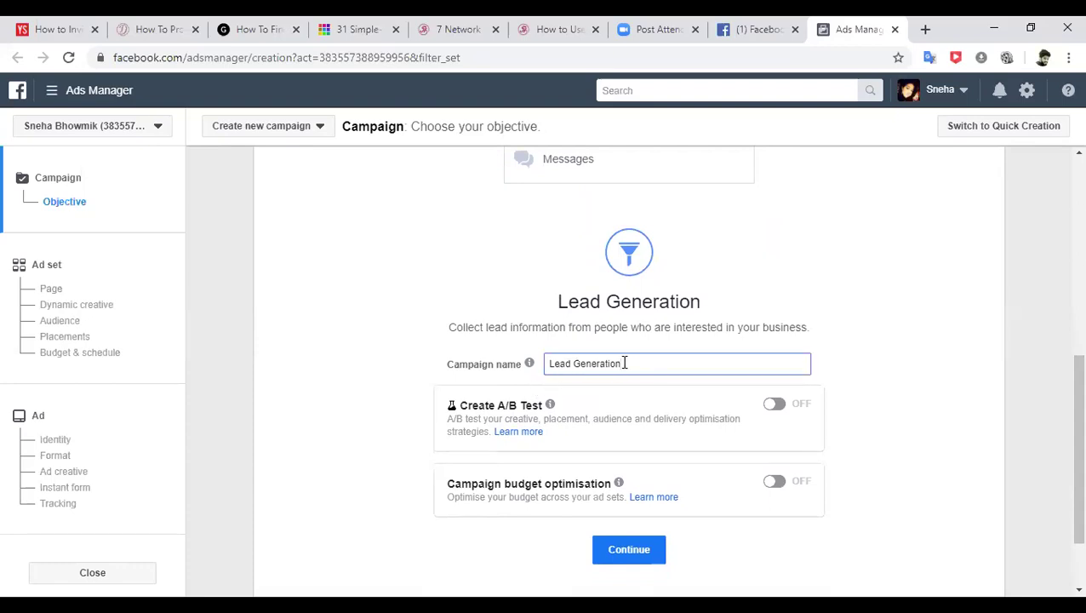
{"action": "type", "text": "_"}
{"action": "type", "text": "kO"}
{"action": "key", "text": "BackSpace"}
{"action": "key", "text": "BackSpace"}
{"action": "type", "text": "kOLKATA"}
{"action": "key", "text": "BackSpace"}
{"action": "key", "text": "BackSpace"}
{"action": "key", "text": "BackSpace"}
{"action": "key", "text": "BackSpace"}
{"action": "key", "text": "BackSpace"}
{"action": "key", "text": "BackSpace"}
{"action": "key", "text": "BackSpace"}
{"action": "type", "text": "Kolkata"}
{"action": "left_click_drag", "start_coordinate": [664, 364], "coordinate": [626, 363]}
{"action": "type", "text": "West Bengal"}
{"action": "left_click", "coordinate": [929, 343]}
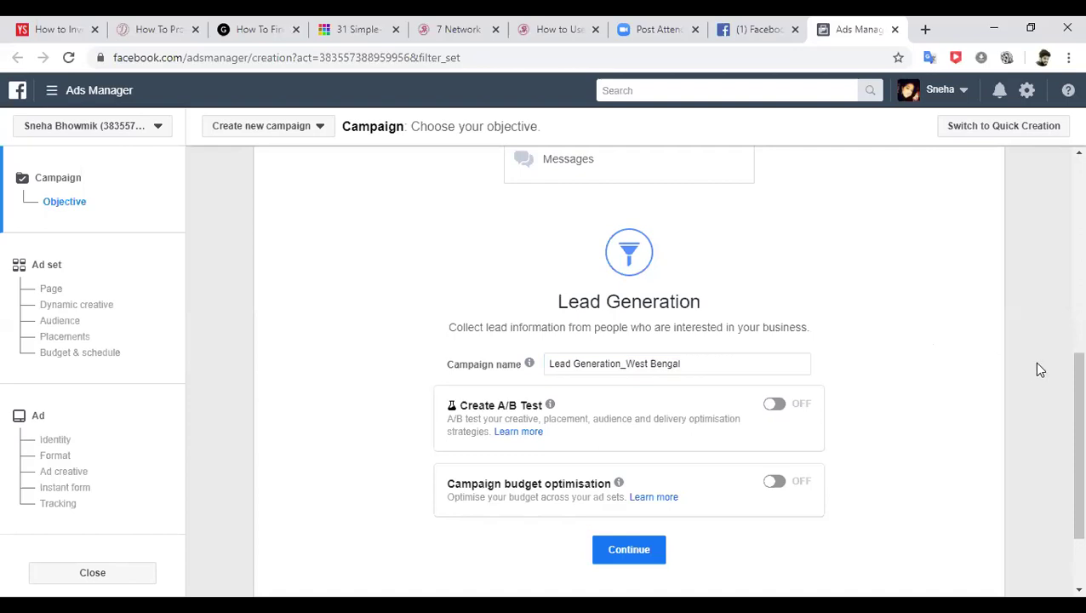
- Extend the campaign name to 'Lead Generation_West Bengal_Marc 23' and continue to the ad set
{"action": "left_click_drag", "start_coordinate": [1062, 371], "coordinate": [1063, 411]}
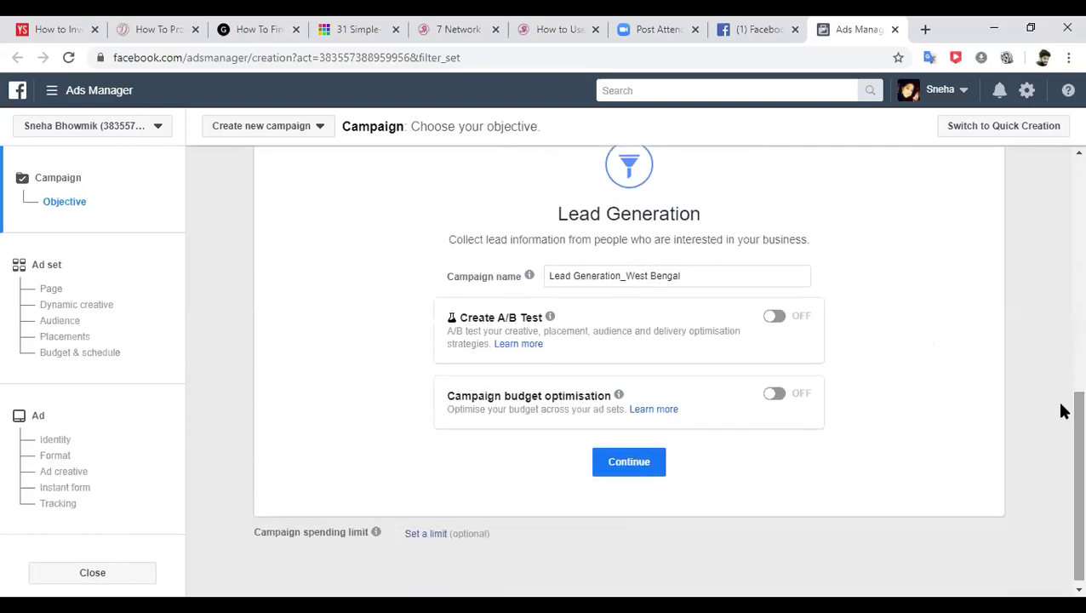
{"action": "mouse_move", "coordinate": [529, 320]}
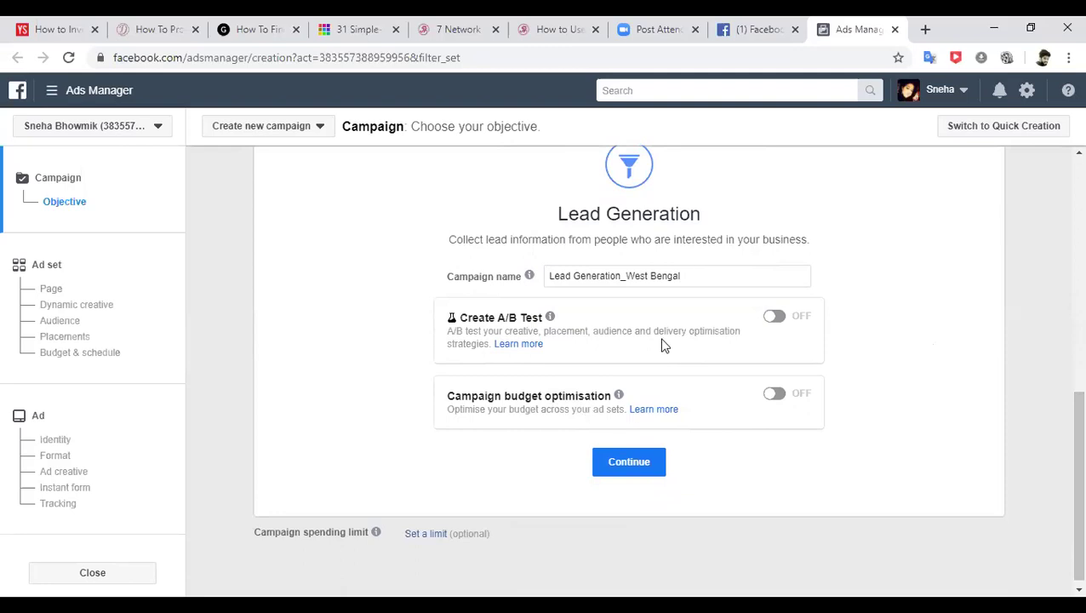
{"action": "mouse_move", "coordinate": [531, 277]}
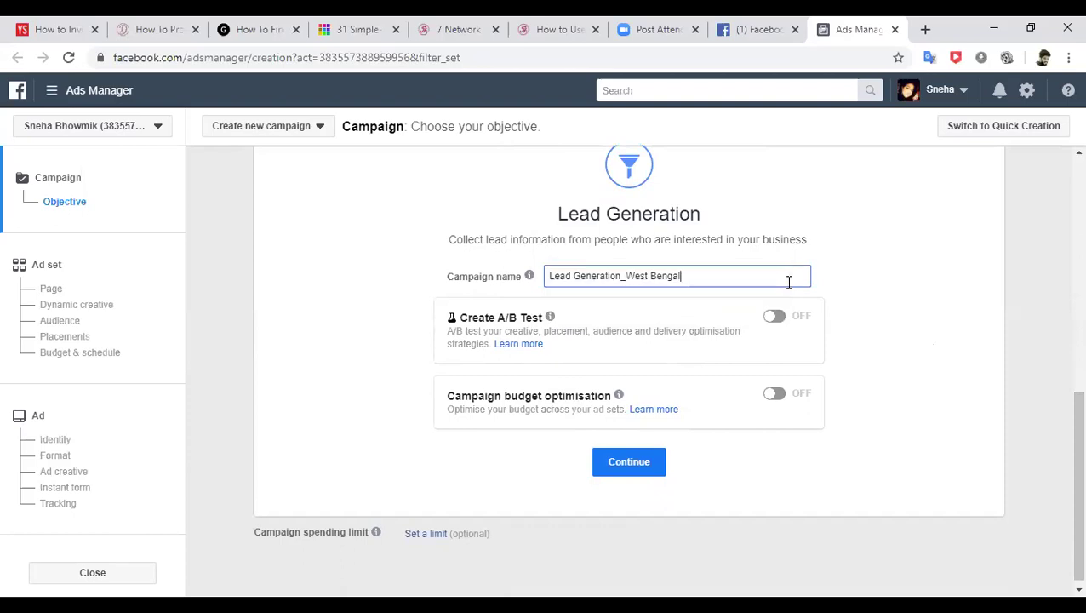
{"action": "type", "text": "_Marc 23"}
{"action": "left_click_drag", "start_coordinate": [779, 279], "coordinate": [530, 277]}
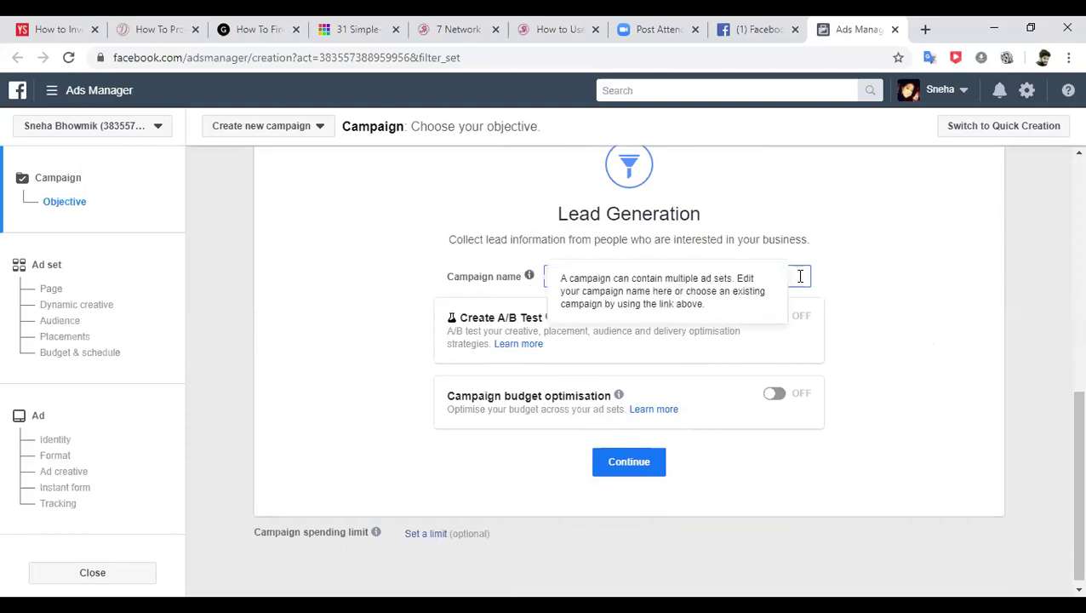
{"action": "key", "text": "BackSpace"}
{"action": "key", "text": "ctrl+z"}
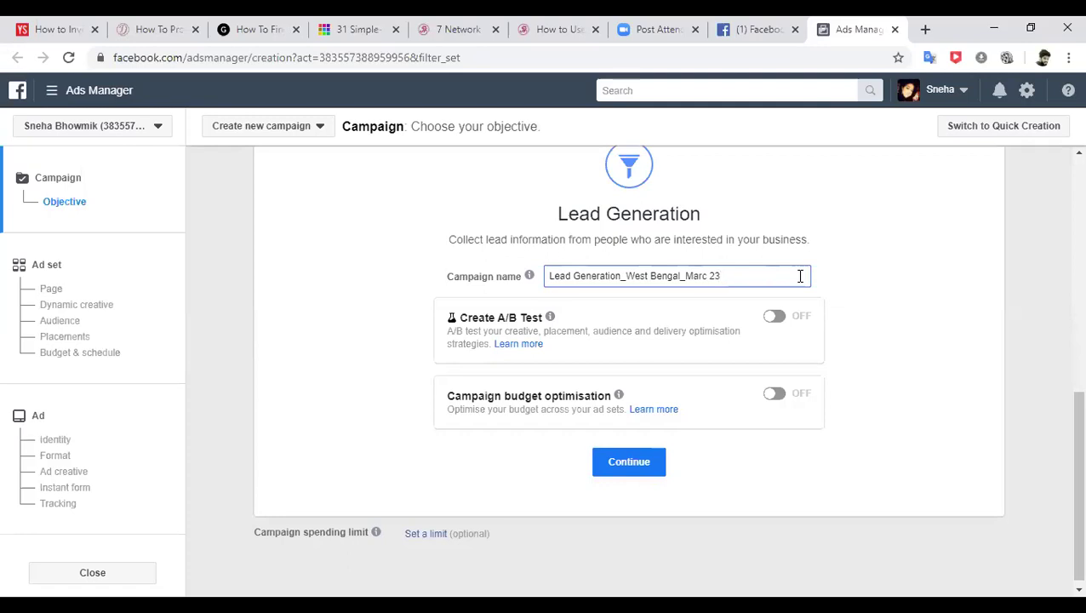
{"action": "left_click", "coordinate": [629, 469]}
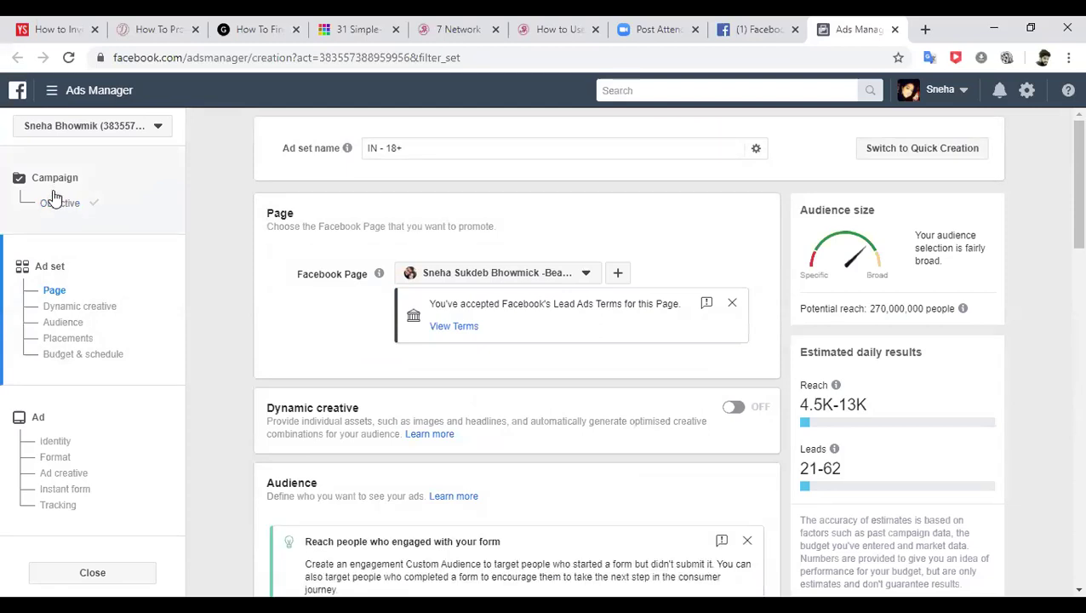
{"action": "left_click", "coordinate": [48, 270]}
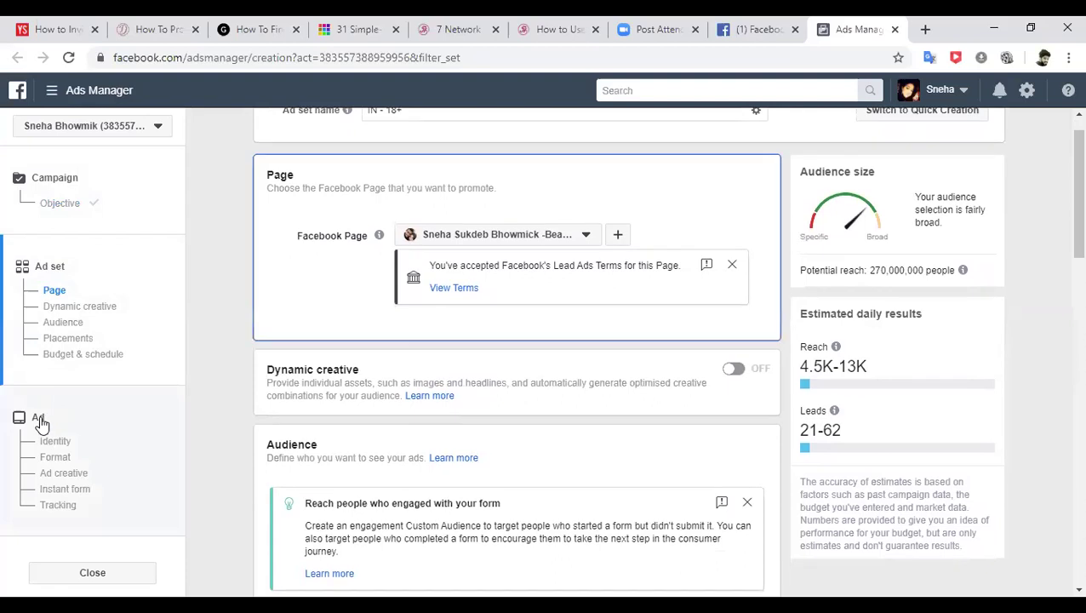
{"action": "left_click", "coordinate": [39, 417]}
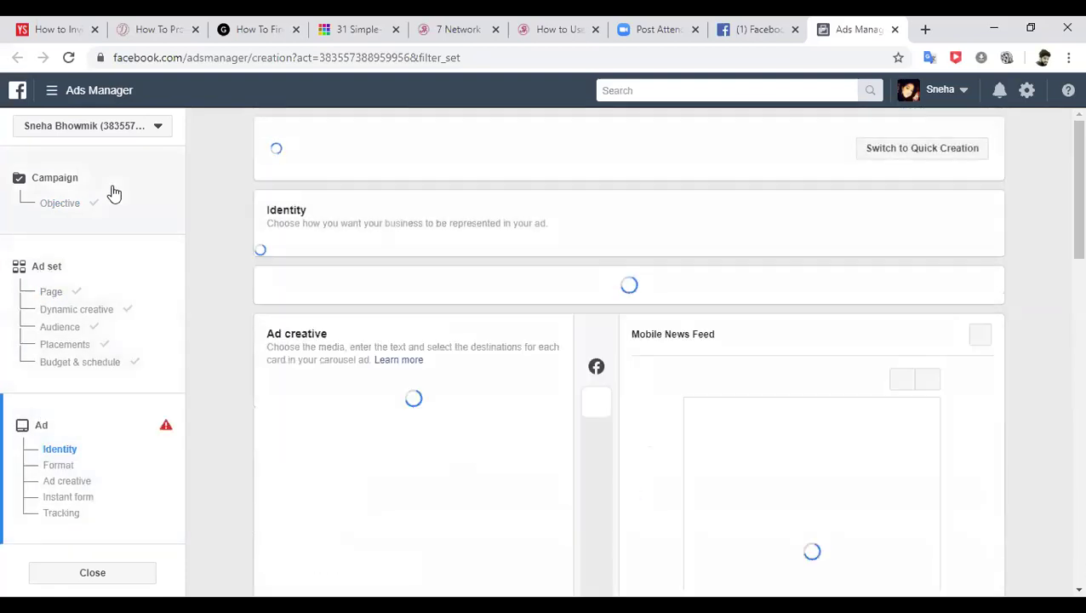
{"action": "left_click", "coordinate": [120, 228]}
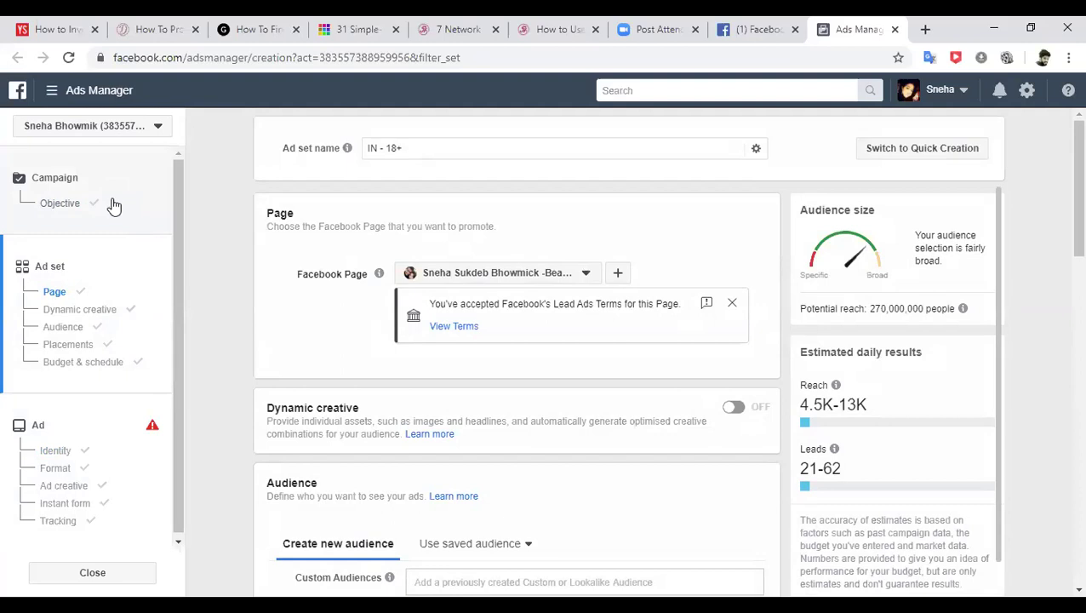
{"action": "left_click", "coordinate": [383, 146]}
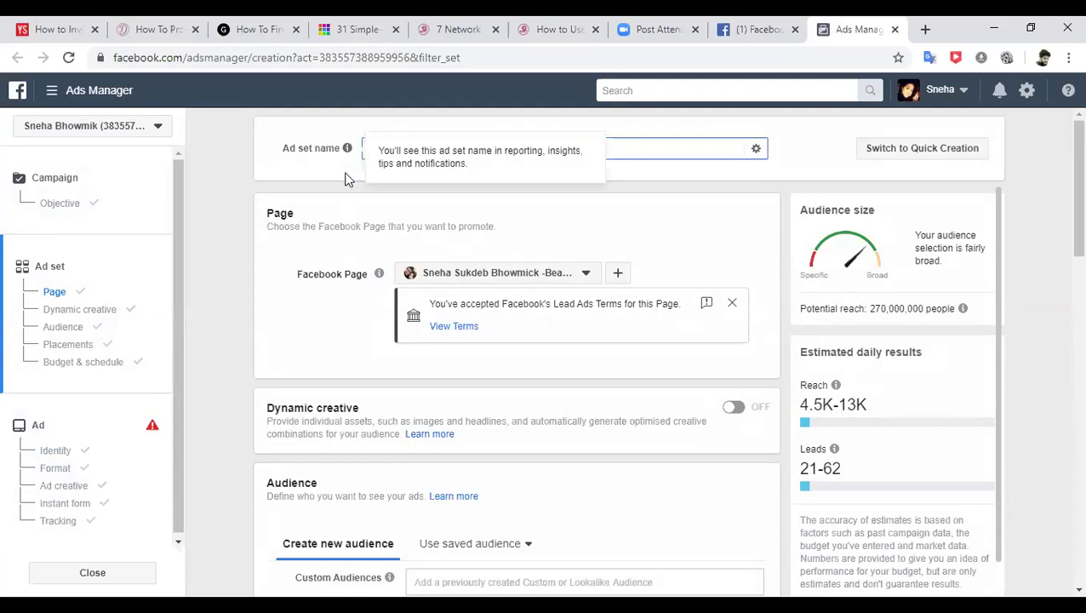
- Confirm 'Lead Generation_West Bengal_Marc 23' as the ad set name, then jump to the Page settings
{"action": "left_click", "coordinate": [344, 179]}
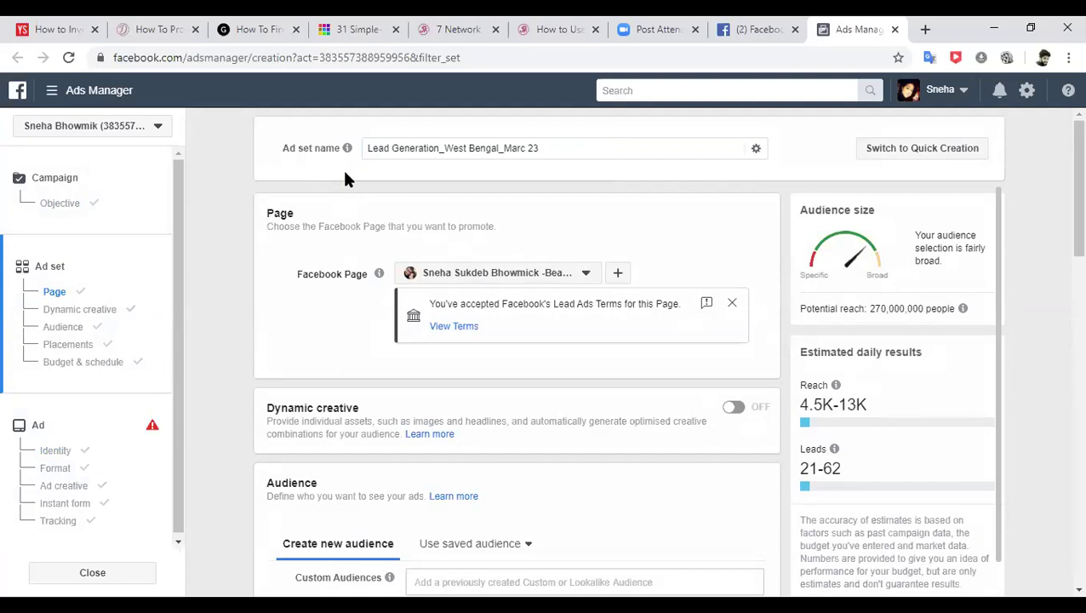
{"action": "left_click", "coordinate": [51, 269]}
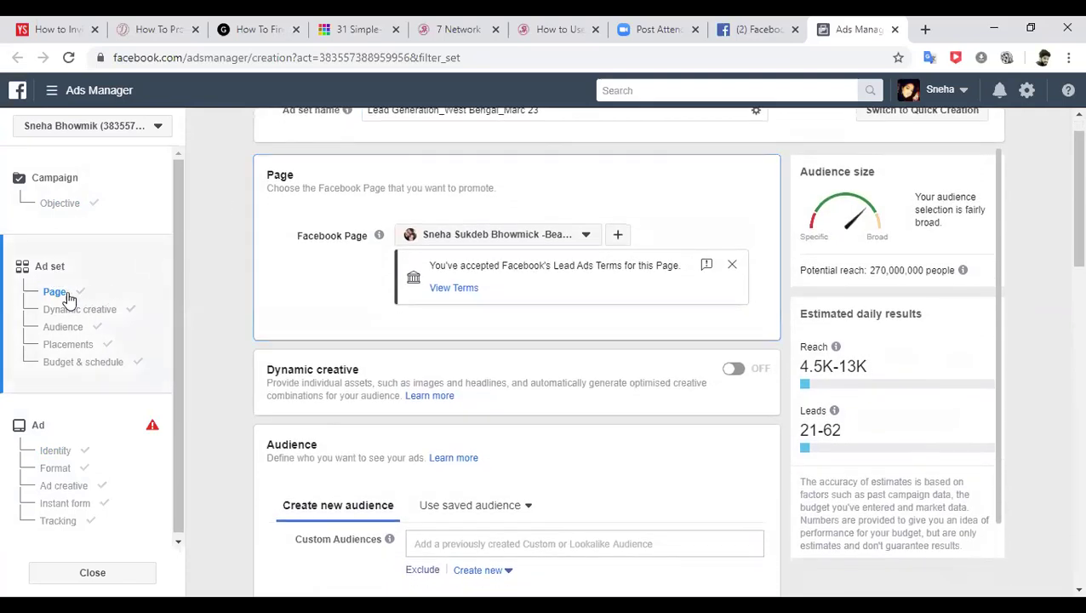
{"action": "left_click", "coordinate": [62, 293]}
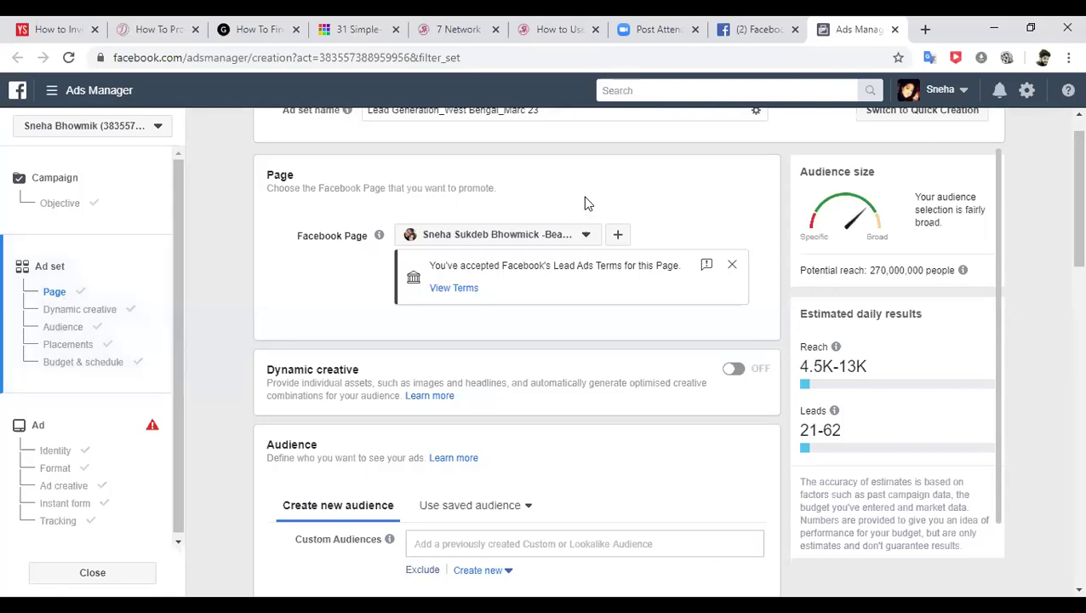
{"action": "left_click", "coordinate": [586, 236]}
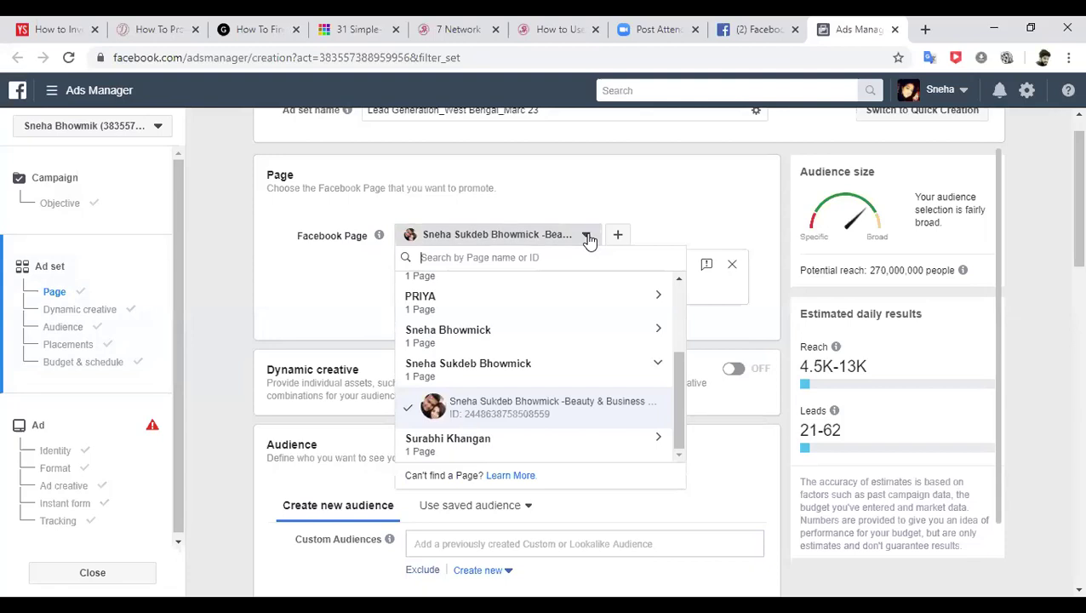
{"action": "left_click", "coordinate": [586, 236]}
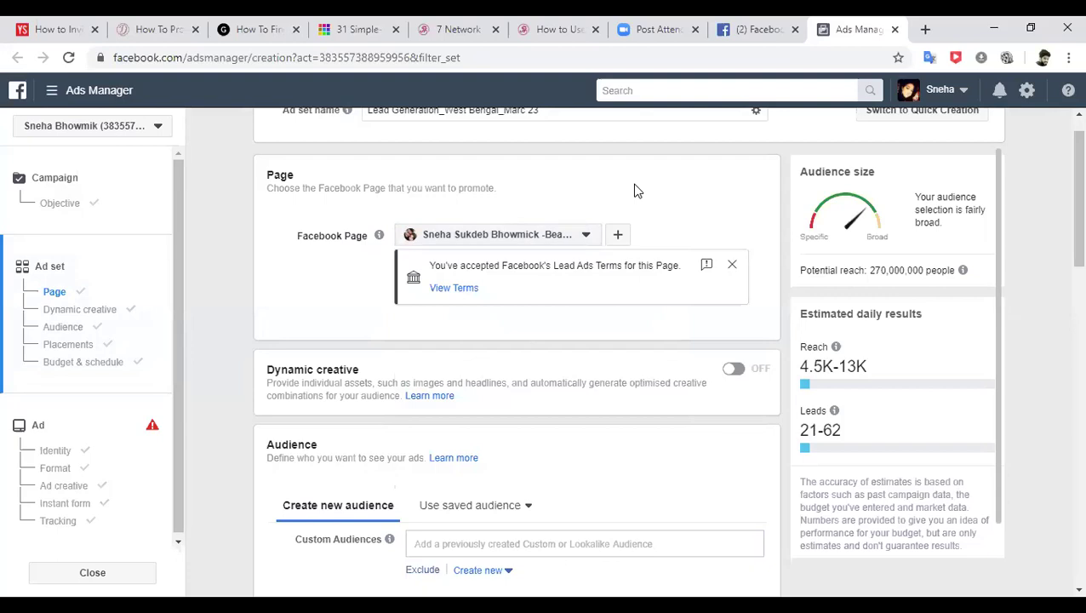
{"action": "left_click", "coordinate": [588, 235]}
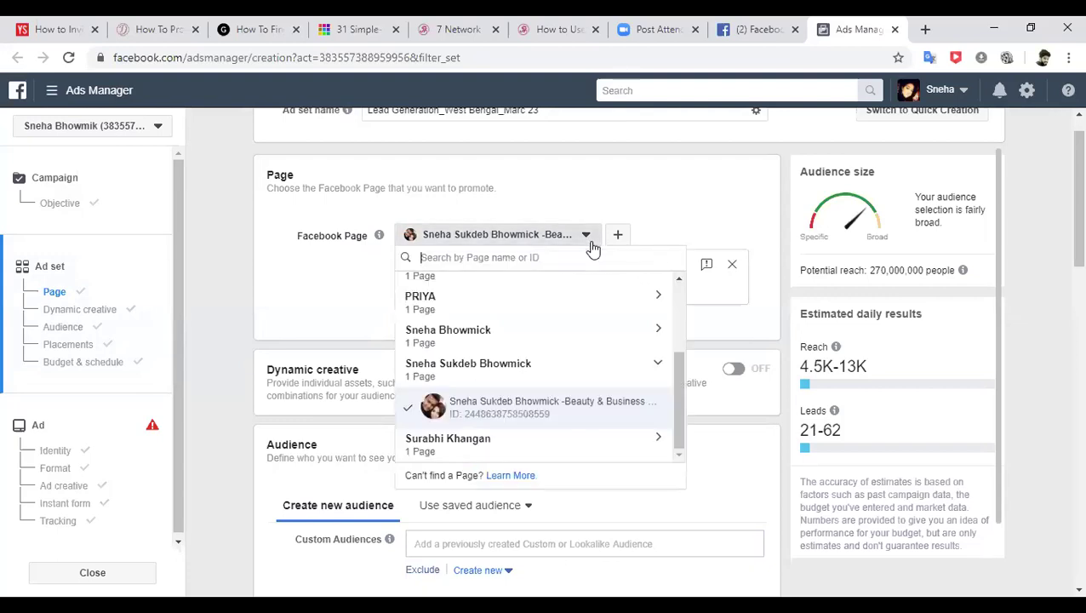
{"action": "left_click", "coordinate": [587, 235]}
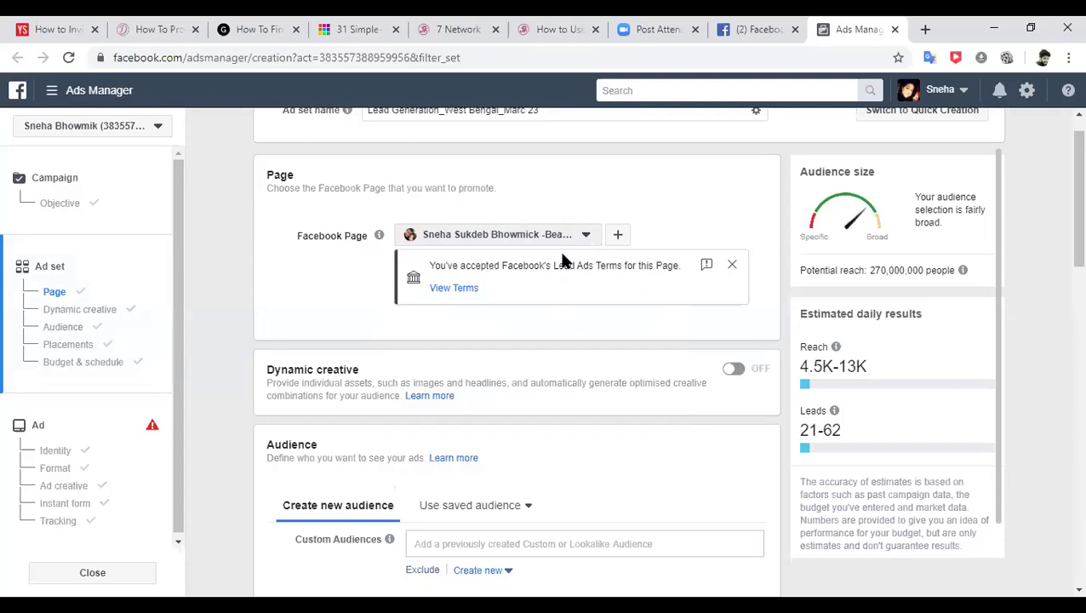
- Check the Page's accepted Lead Adverts Terms, close that tab and dismiss the terms notice
{"action": "left_click", "coordinate": [455, 289]}
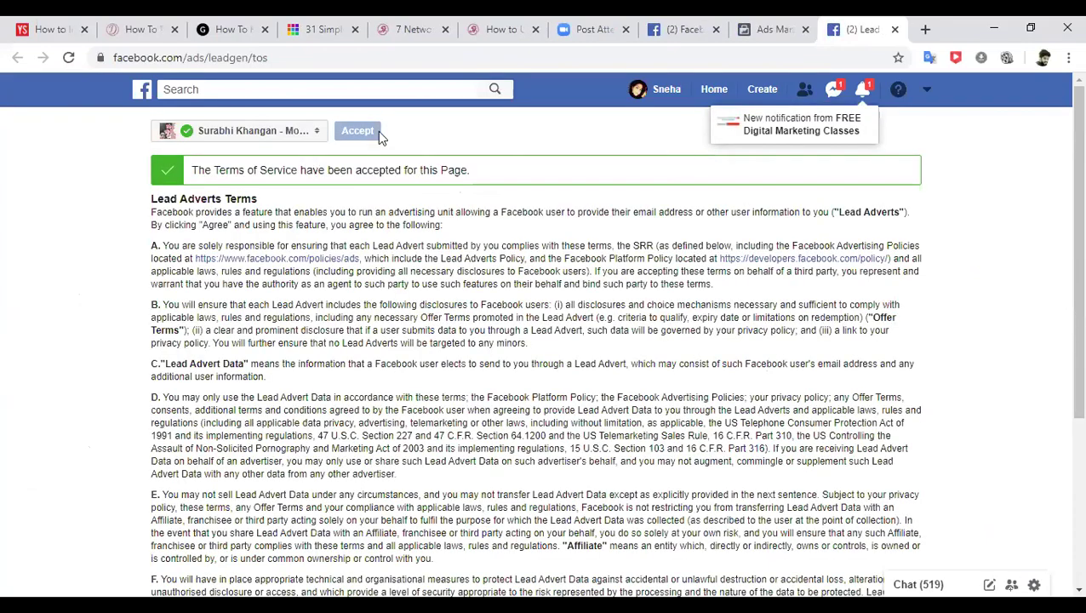
{"action": "left_click", "coordinate": [896, 30]}
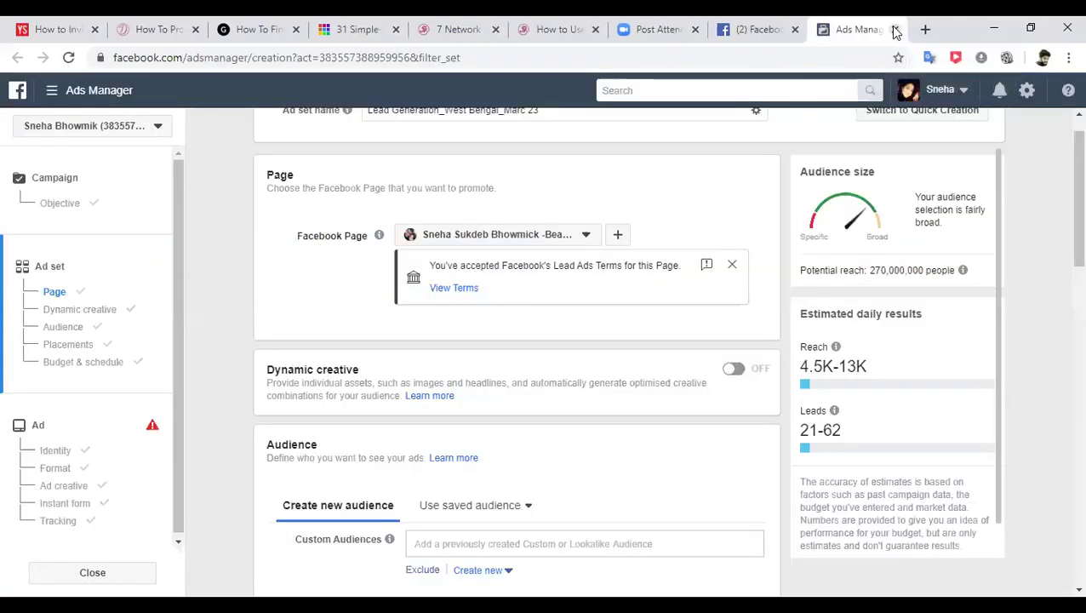
{"action": "left_click", "coordinate": [736, 265]}
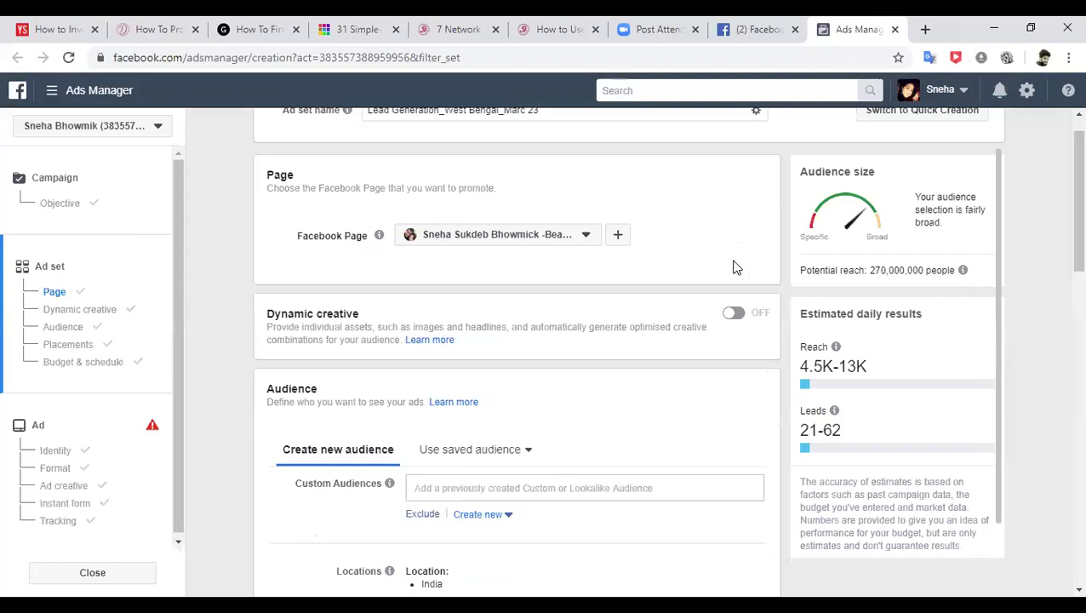
- Go to the ad set's Audience section and highlight the 270,000,000 potential reach and daily results
{"action": "left_click", "coordinate": [99, 310]}
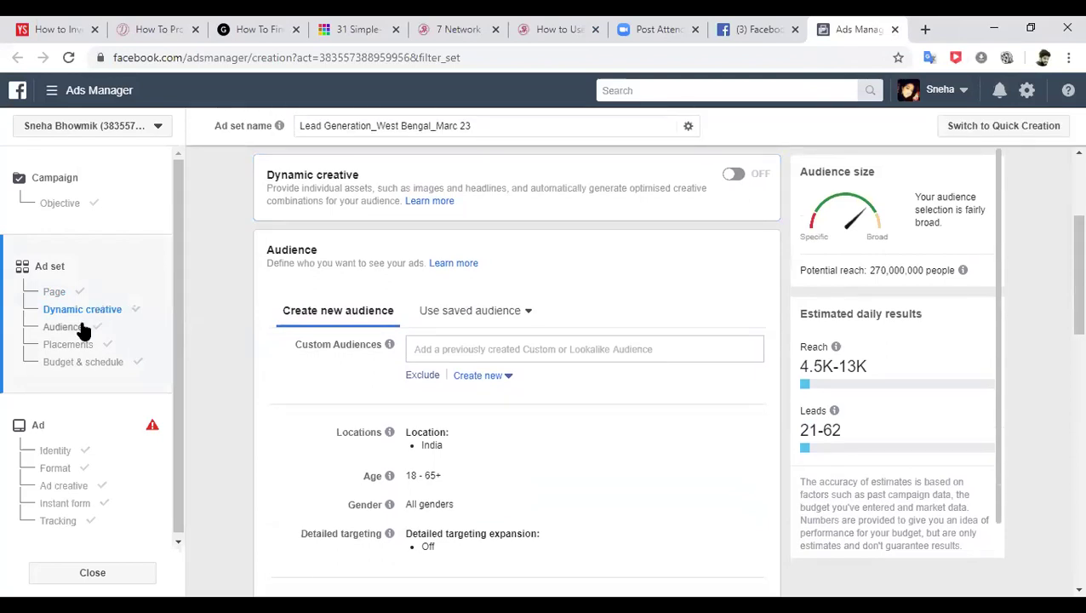
{"action": "left_click", "coordinate": [81, 328]}
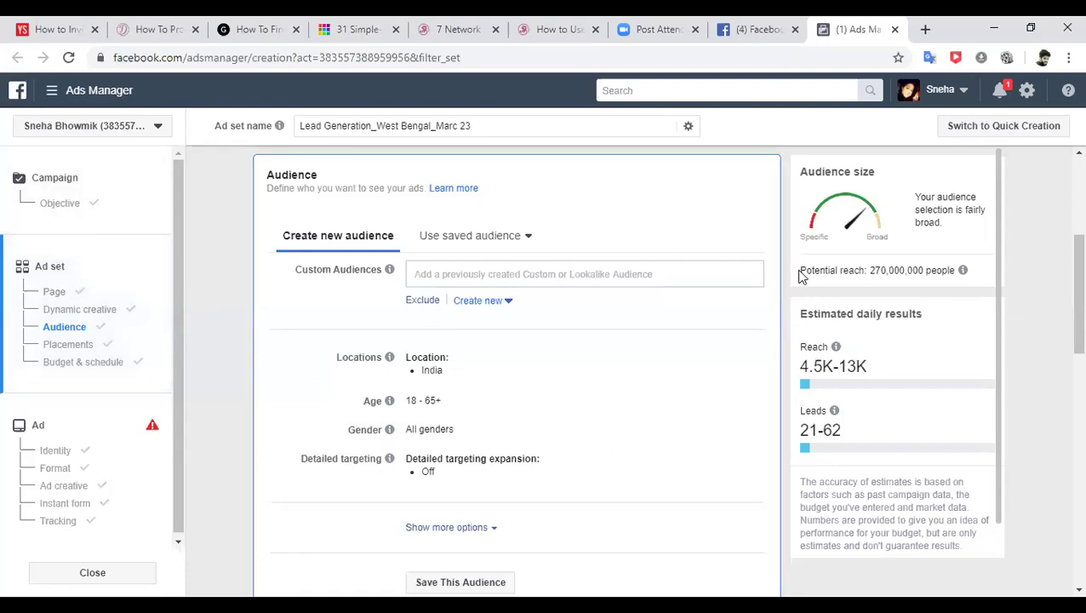
{"action": "left_click_drag", "start_coordinate": [801, 271], "coordinate": [923, 315]}
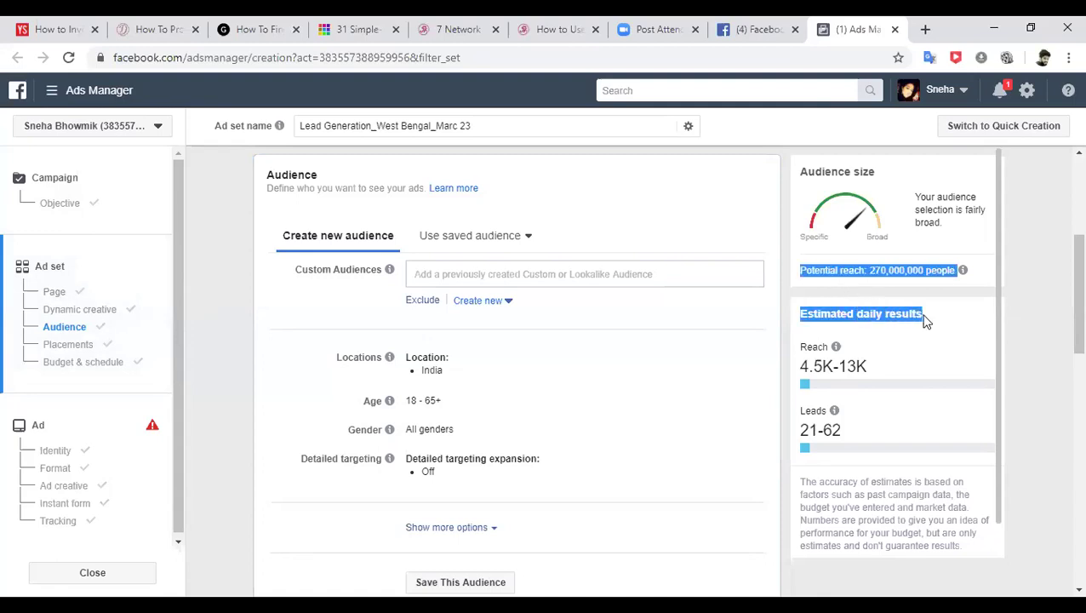
{"action": "left_click", "coordinate": [868, 365]}
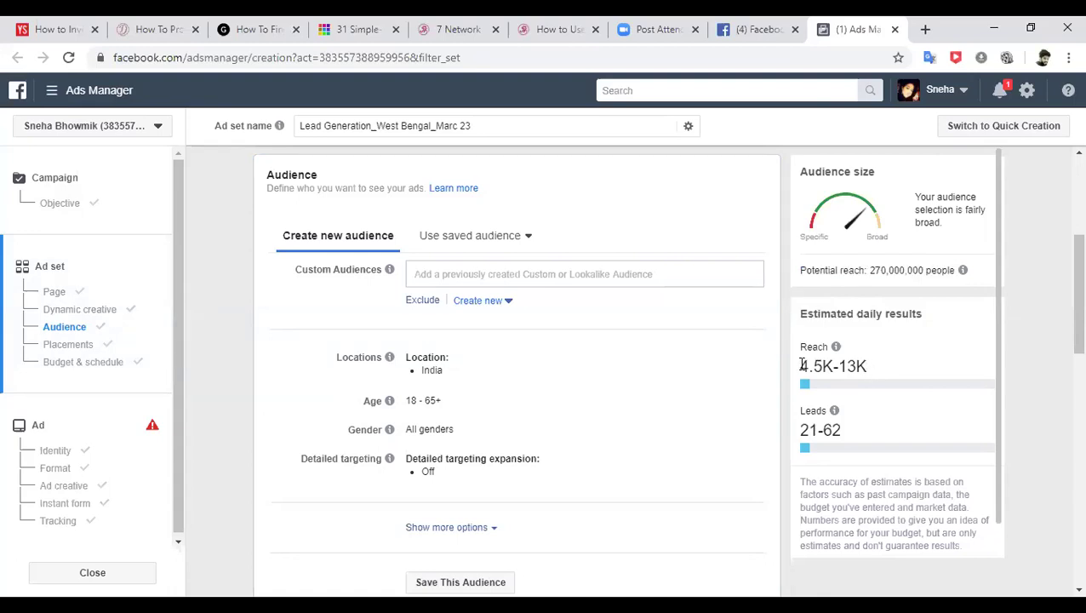
- Highlight the 4.5K–13K daily reach and 21–62 daily leads estimates
{"action": "left_click_drag", "start_coordinate": [800, 366], "coordinate": [832, 366]}
{"action": "left_click_drag", "start_coordinate": [842, 365], "coordinate": [870, 368]}
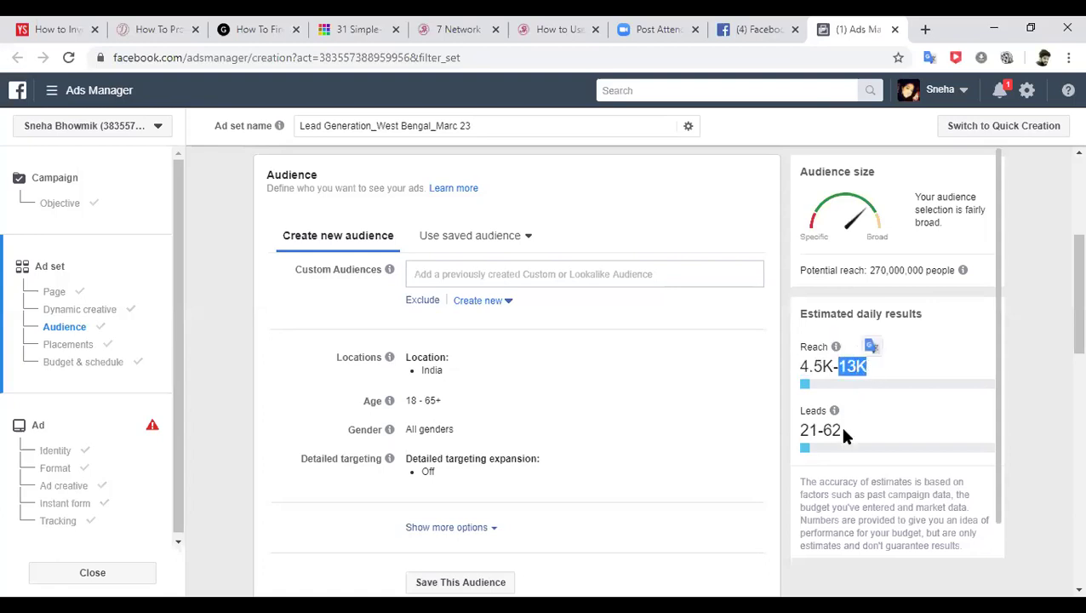
{"action": "left_click_drag", "start_coordinate": [842, 429], "coordinate": [799, 432]}
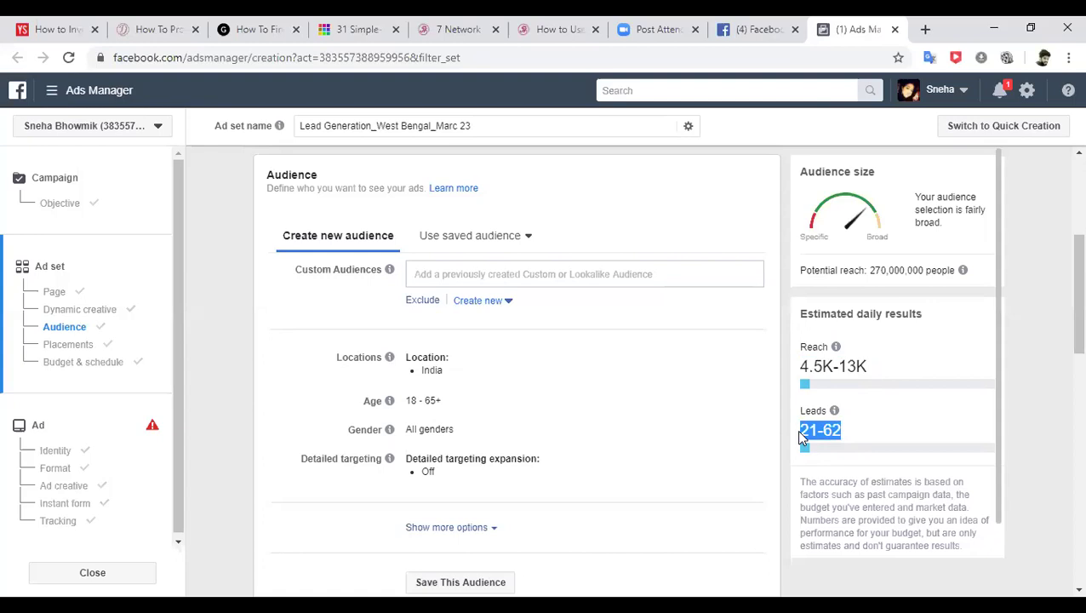
{"action": "left_click", "coordinate": [808, 430]}
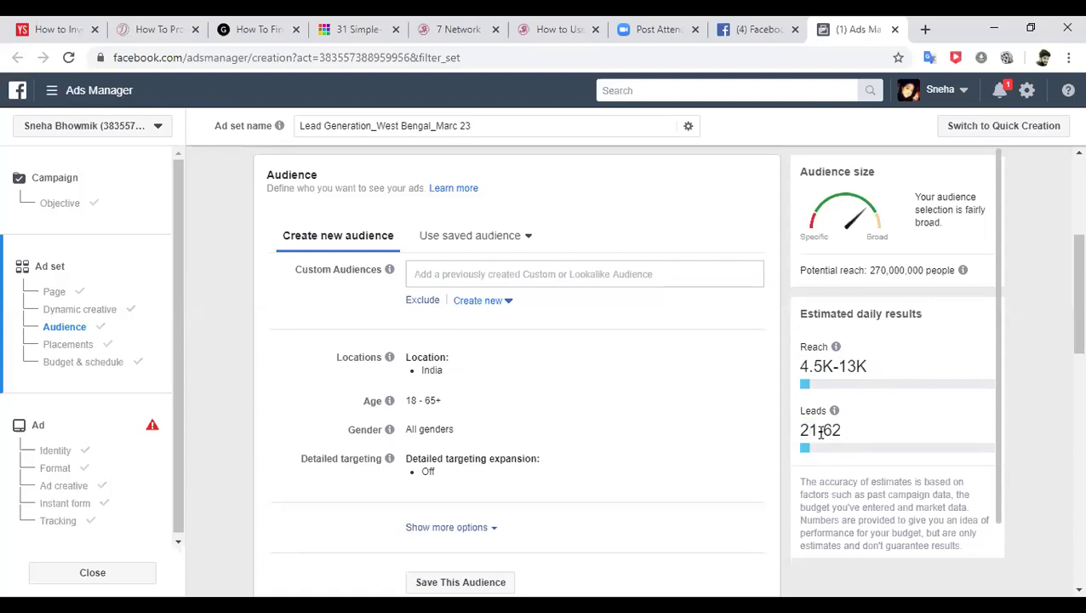
{"action": "left_click_drag", "start_coordinate": [819, 430], "coordinate": [848, 434]}
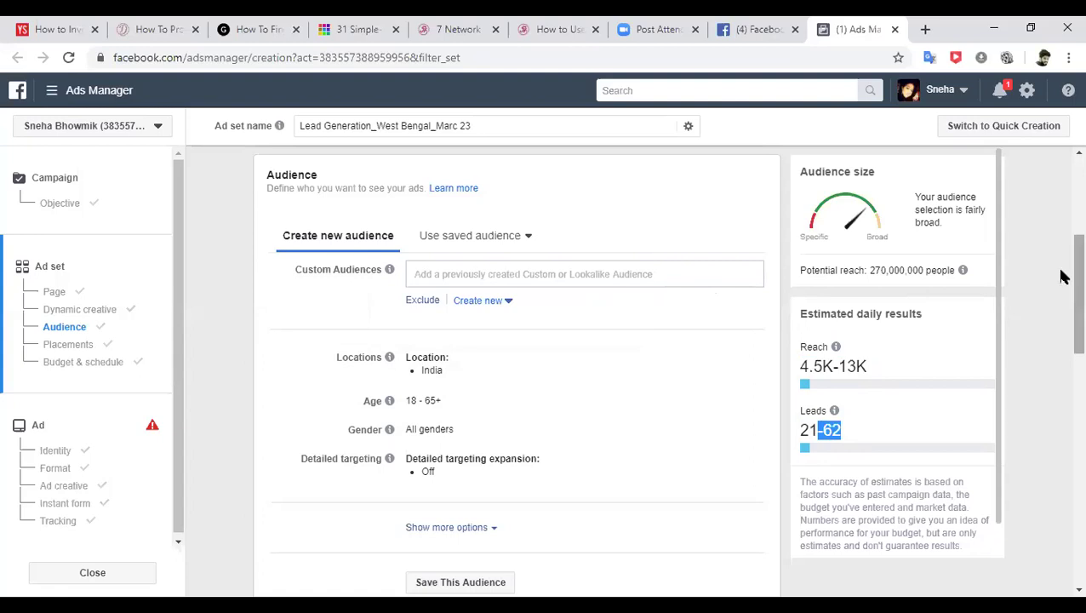
{"action": "left_click_drag", "start_coordinate": [1059, 272], "coordinate": [1060, 286]}
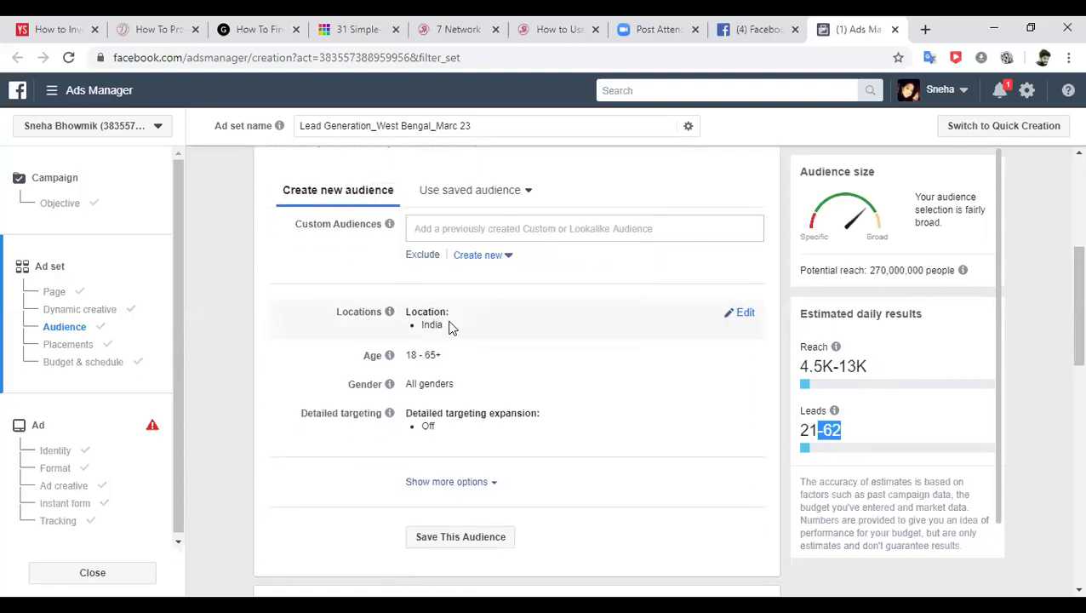
{"action": "left_click", "coordinate": [740, 359]}
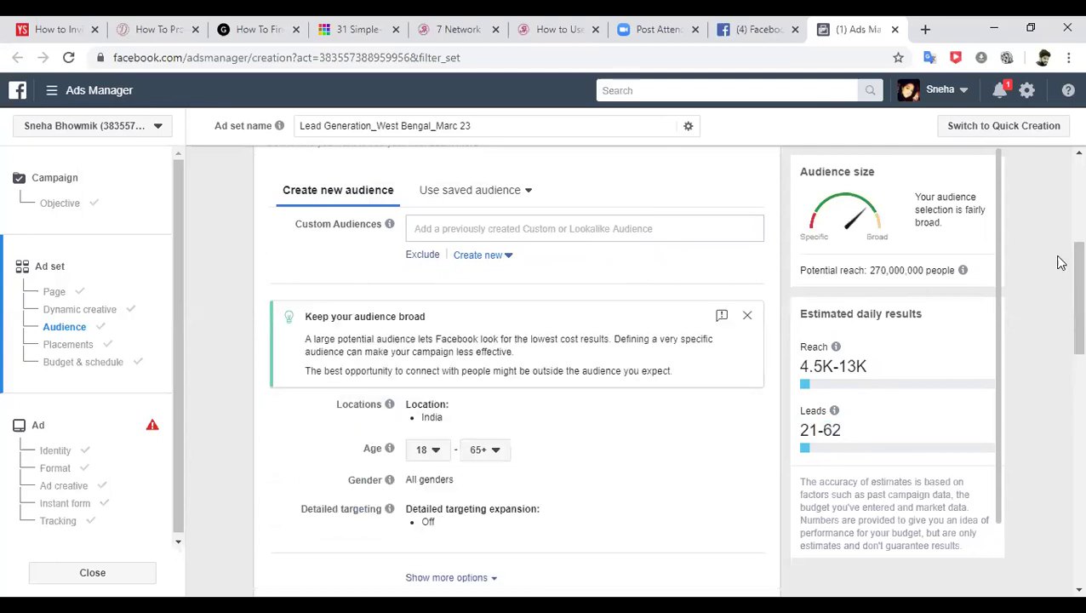
- Replace India with Kolkata, Murshidabad and Asansol, West Bengal as the target locations
{"action": "left_click_drag", "start_coordinate": [1061, 266], "coordinate": [1061, 295]}
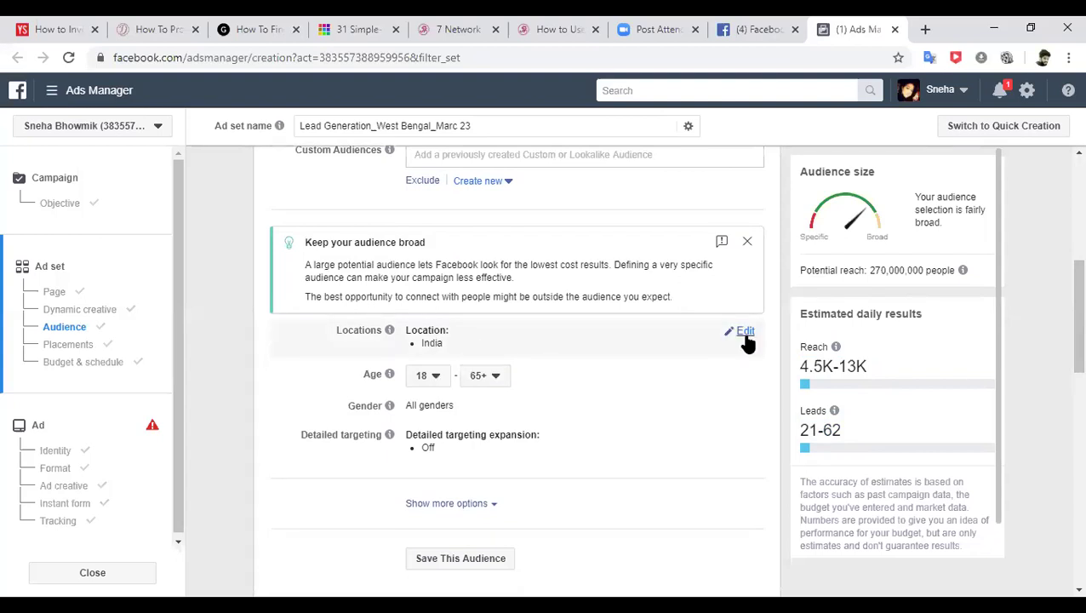
{"action": "left_click", "coordinate": [746, 333]}
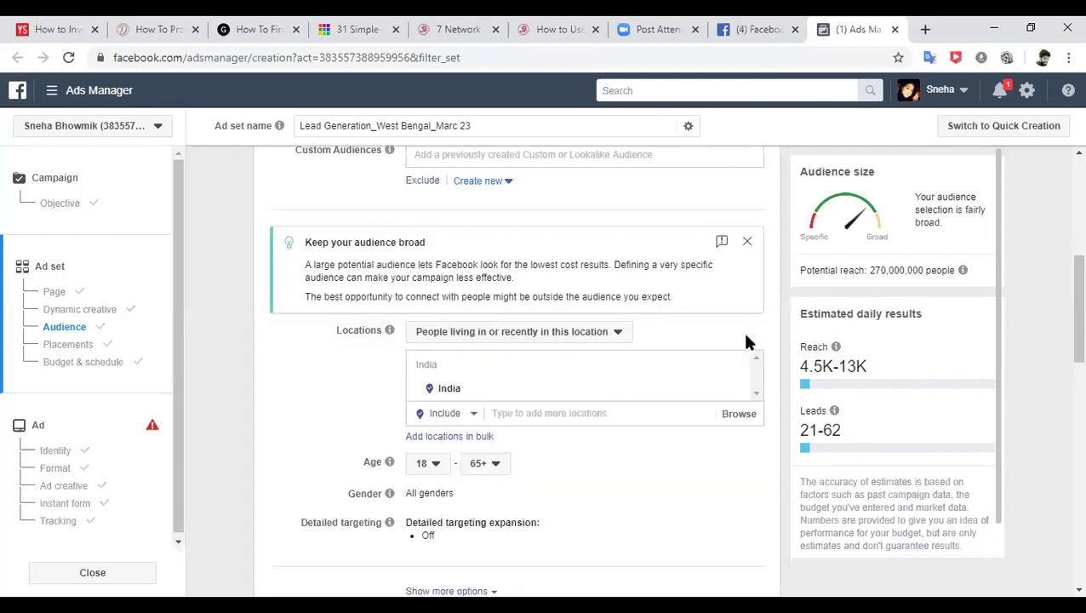
{"action": "left_click", "coordinate": [551, 409]}
{"action": "type", "text": "kolkata"}
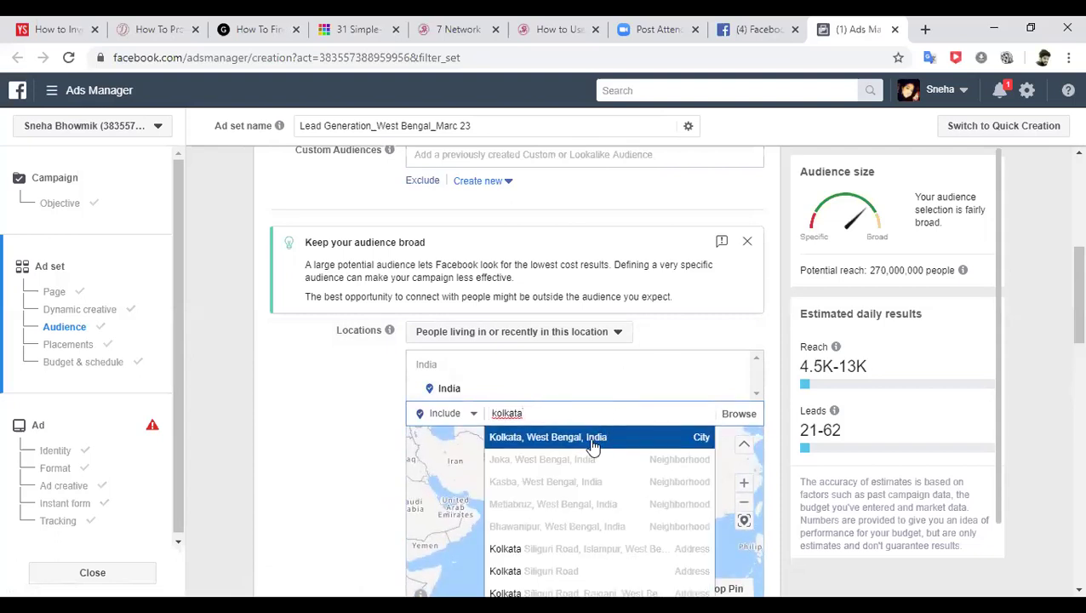
{"action": "left_click", "coordinate": [587, 439]}
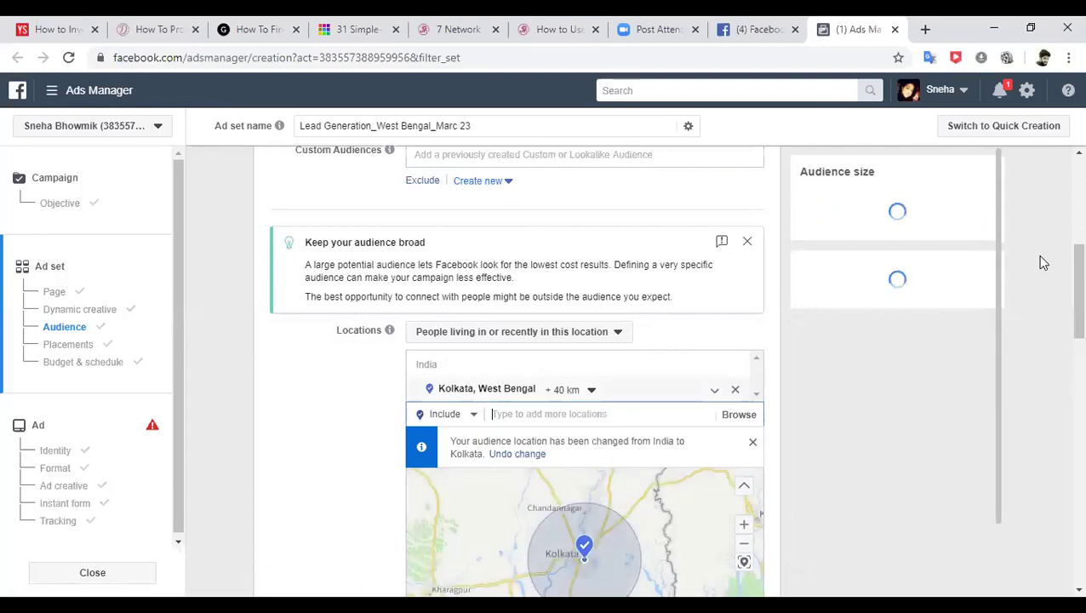
{"action": "scroll", "coordinate": [1061, 260], "scroll_direction": "down", "scroll_amount": 1}
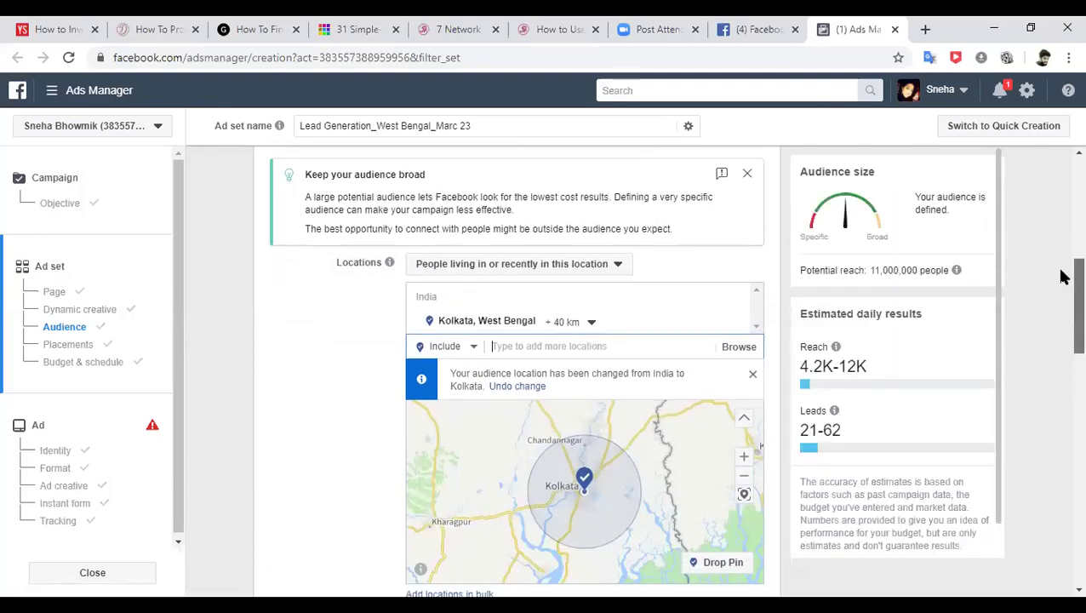
{"action": "type", "text": "mu"}
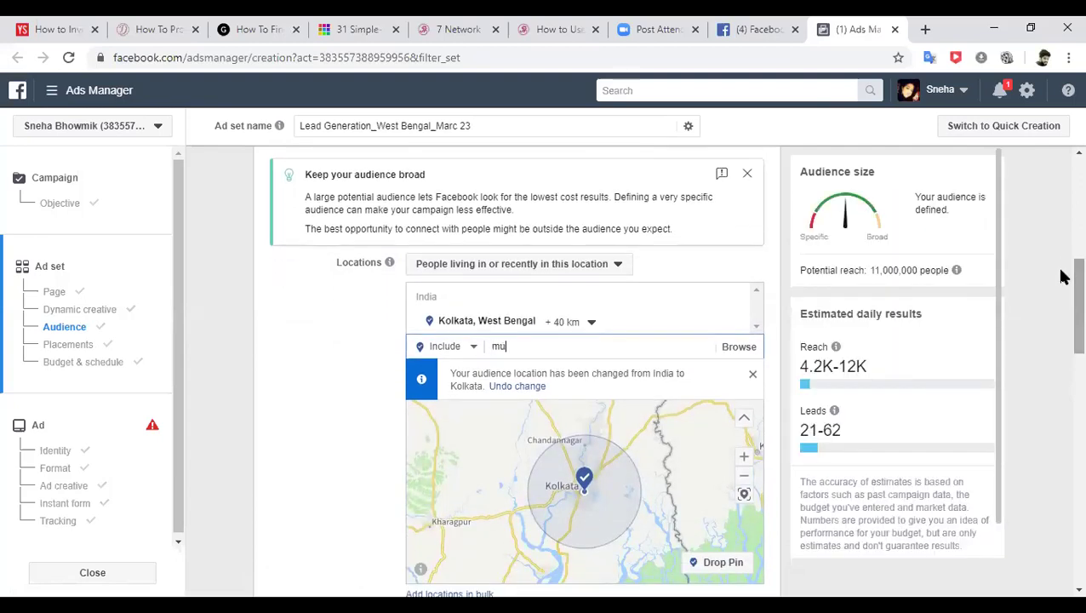
{"action": "type", "text": "rshidabad"}
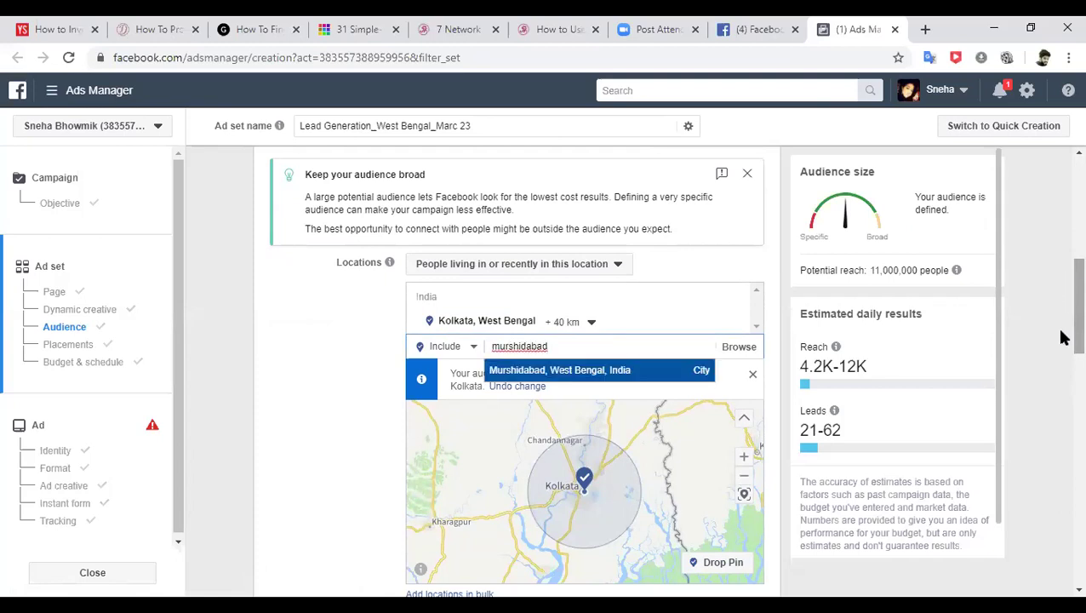
{"action": "left_click", "coordinate": [621, 371]}
{"action": "type", "text": "asansol"}
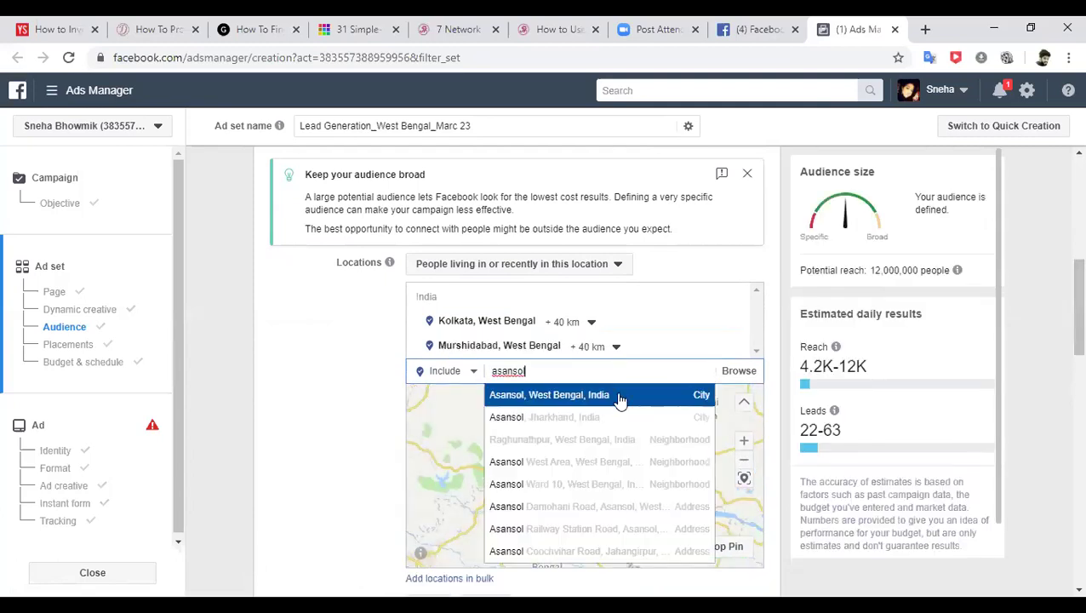
{"action": "left_click", "coordinate": [620, 396]}
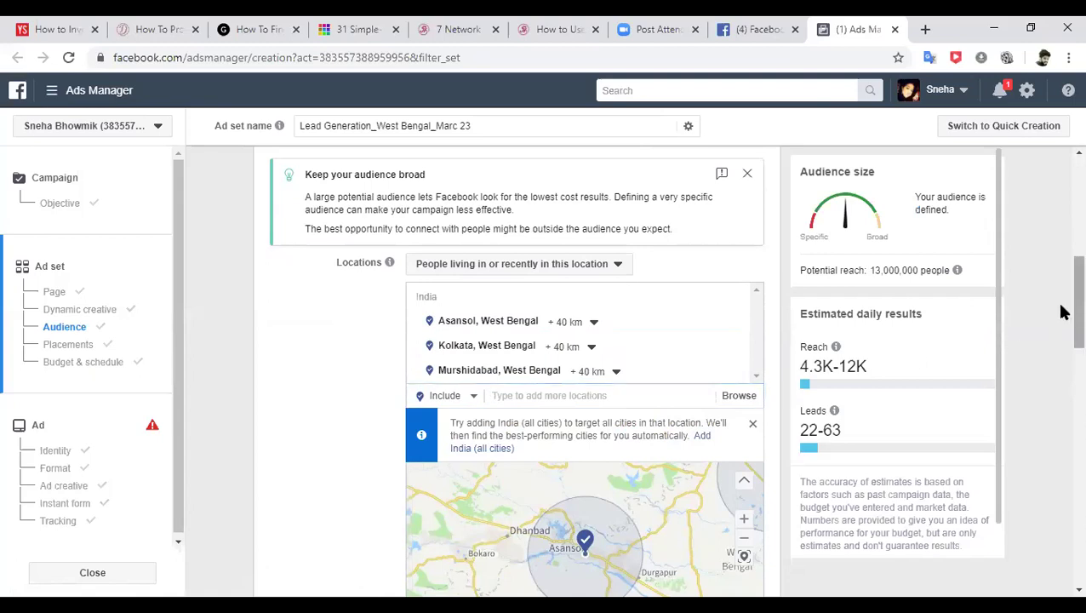
{"action": "left_click_drag", "start_coordinate": [1062, 310], "coordinate": [1074, 328]}
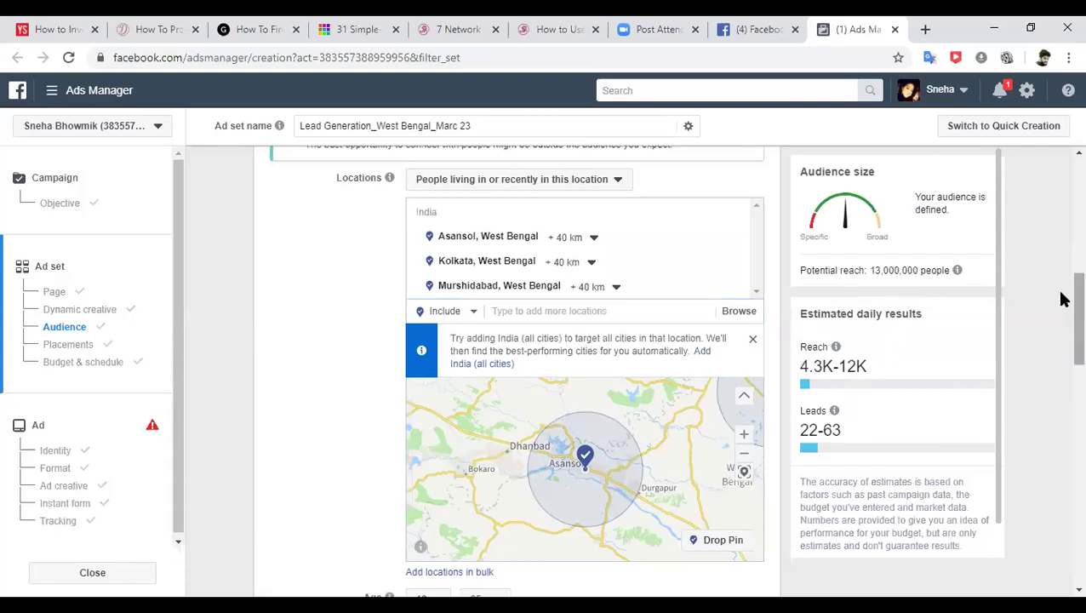
{"action": "scroll", "coordinate": [1060, 299], "scroll_direction": "down", "scroll_amount": 2}
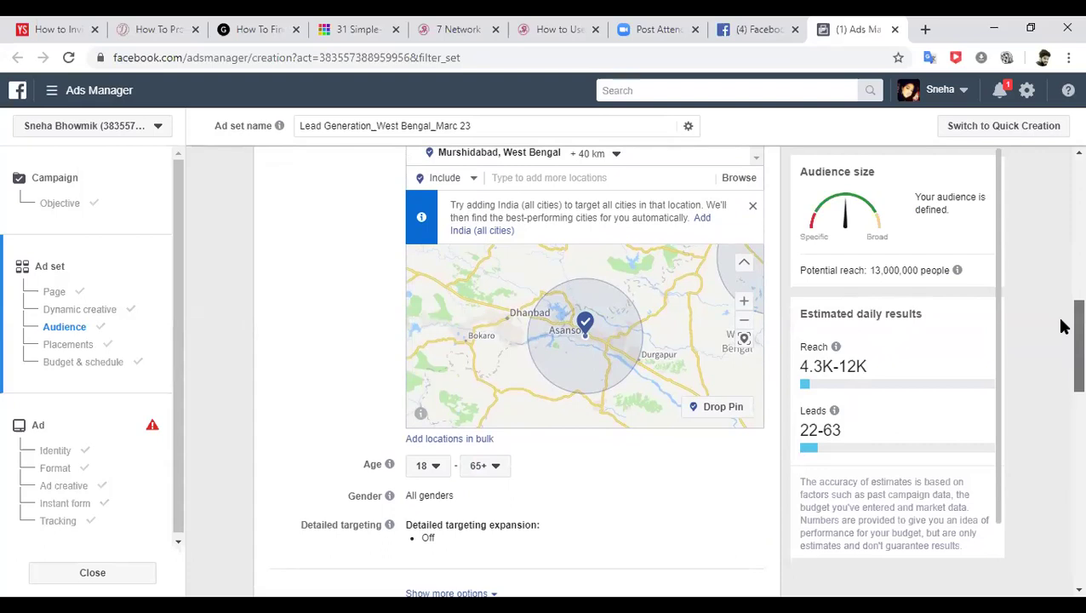
- Set the audience's minimum age to 23 and maximum age to 33
{"action": "left_click", "coordinate": [435, 467]}
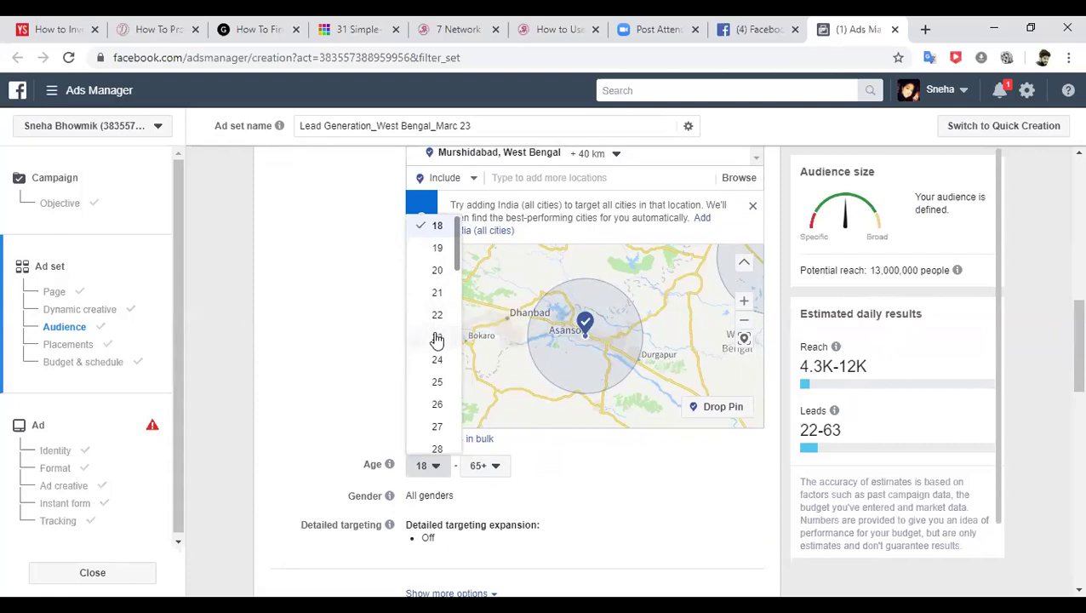
{"action": "left_click", "coordinate": [438, 338]}
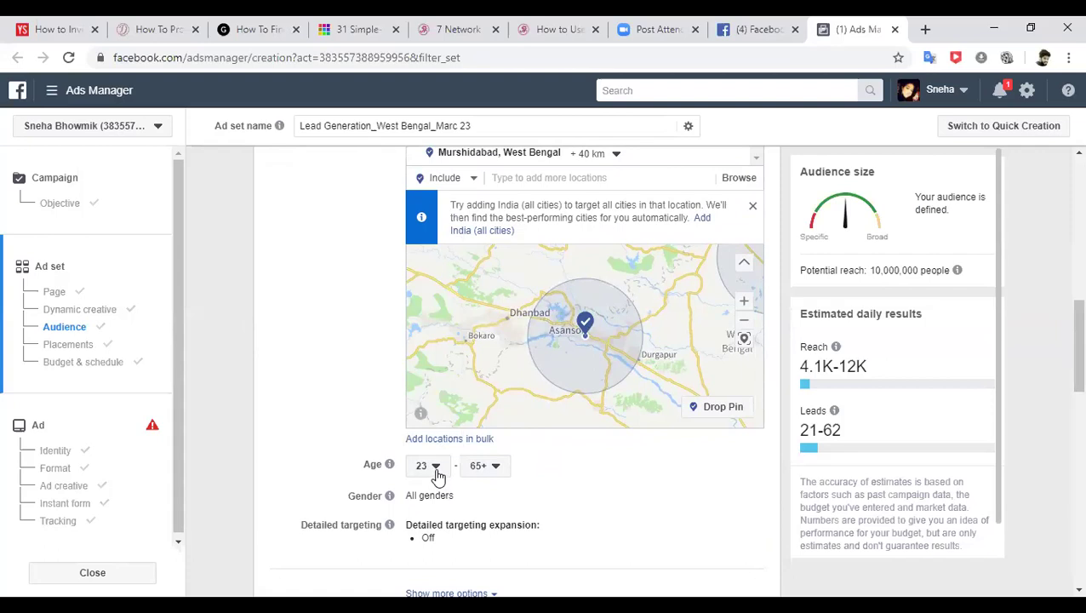
{"action": "left_click", "coordinate": [501, 472]}
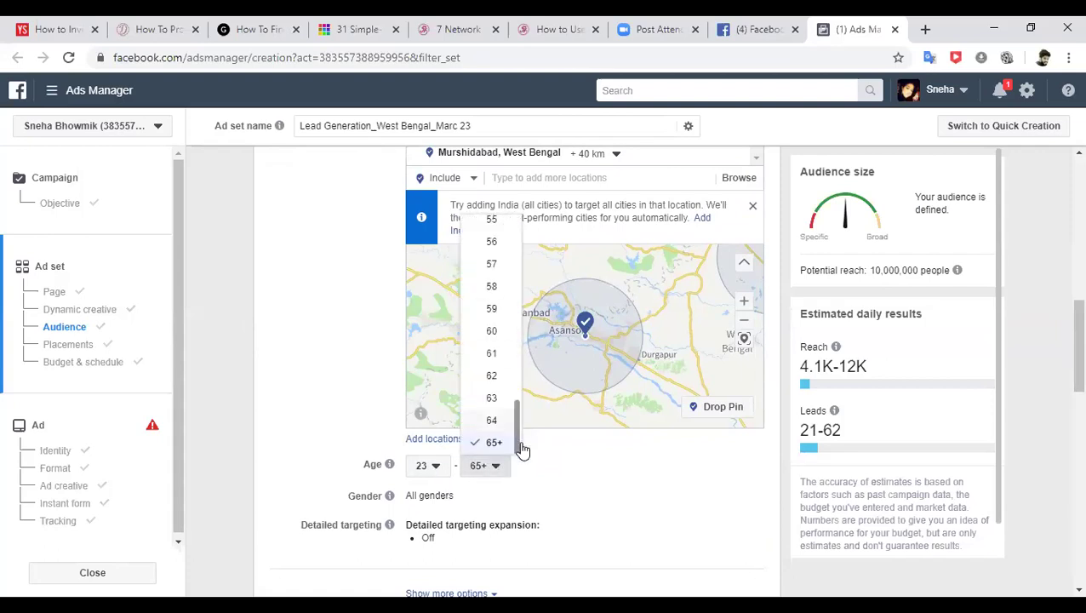
{"action": "left_click_drag", "start_coordinate": [516, 444], "coordinate": [515, 317]}
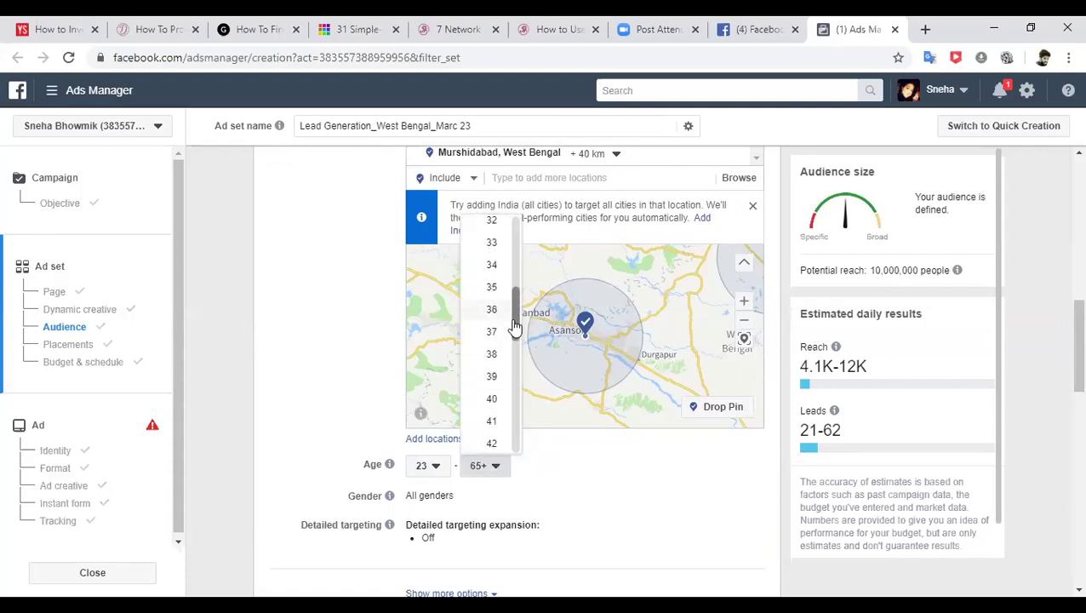
{"action": "left_click", "coordinate": [492, 246]}
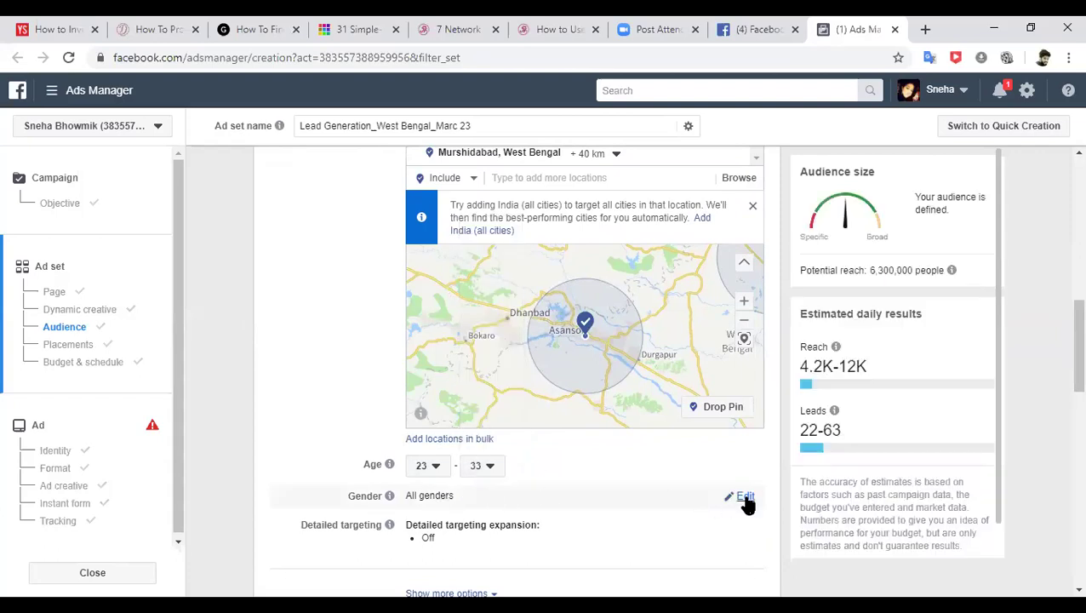
{"action": "left_click", "coordinate": [749, 500]}
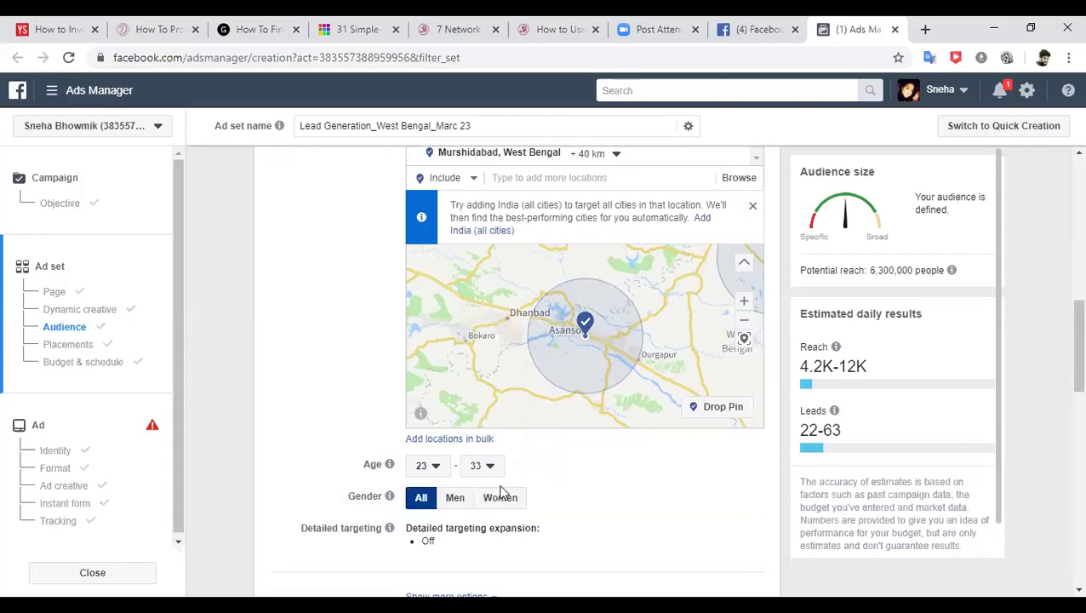
{"action": "left_click", "coordinate": [455, 501]}
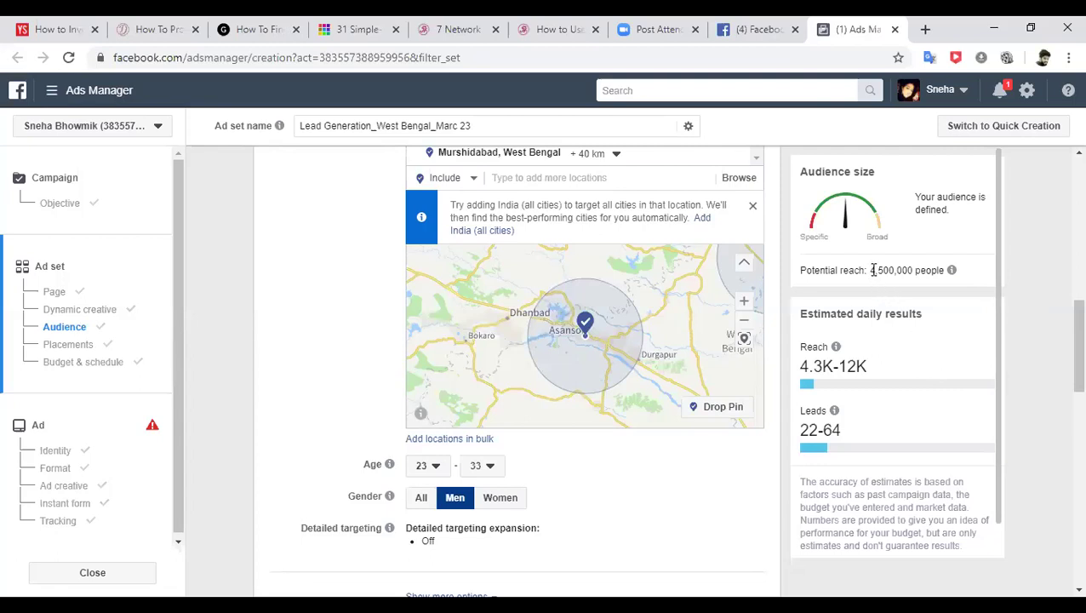
{"action": "left_click_drag", "start_coordinate": [872, 270], "coordinate": [1035, 264]}
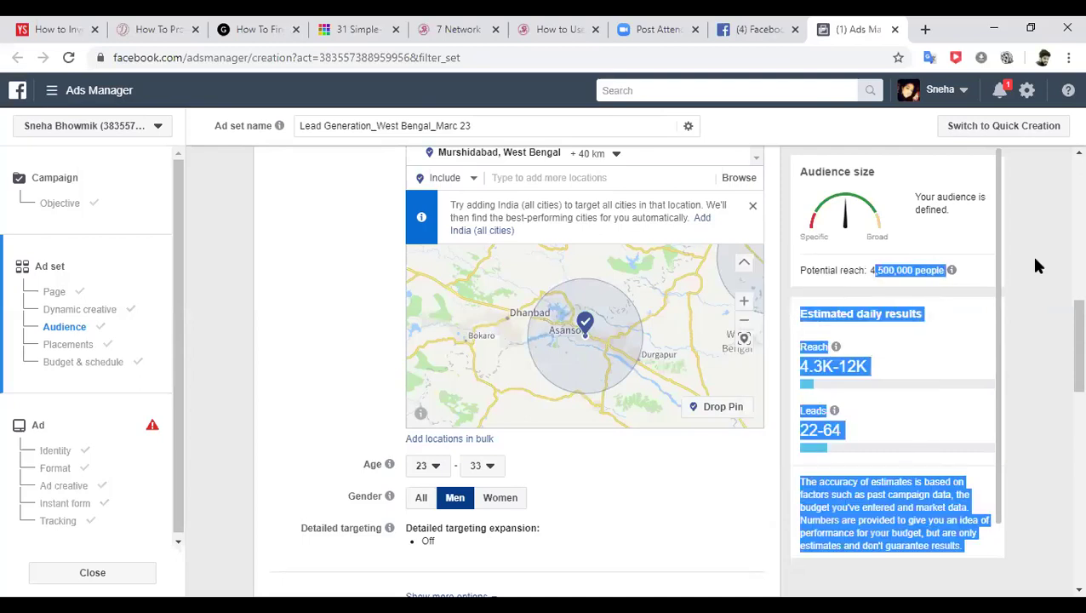
{"action": "left_click", "coordinate": [1054, 258]}
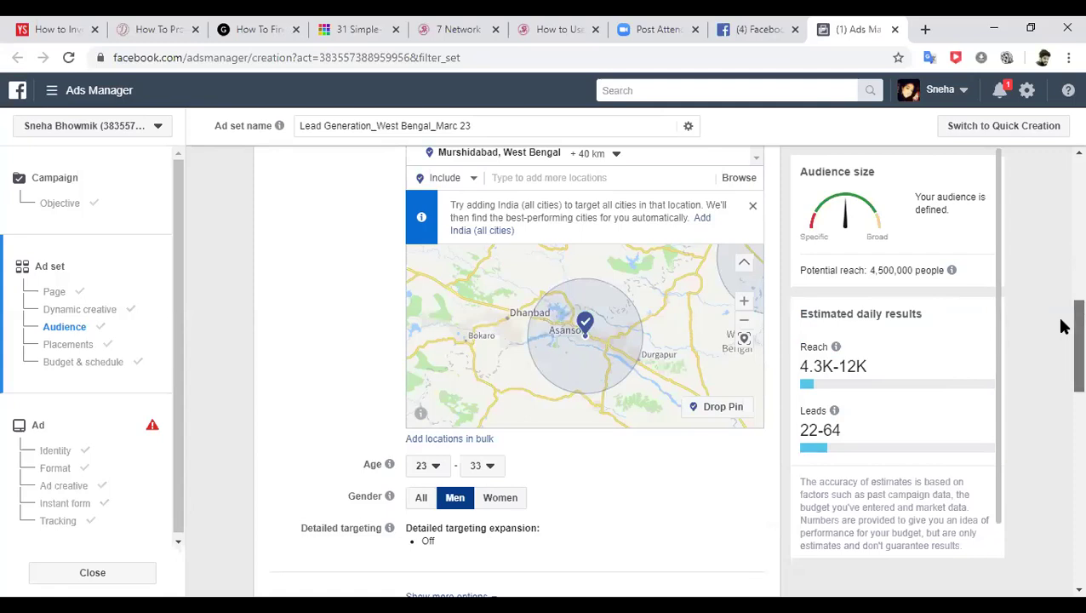
{"action": "scroll", "coordinate": [1062, 326], "scroll_direction": "up", "scroll_amount": 2}
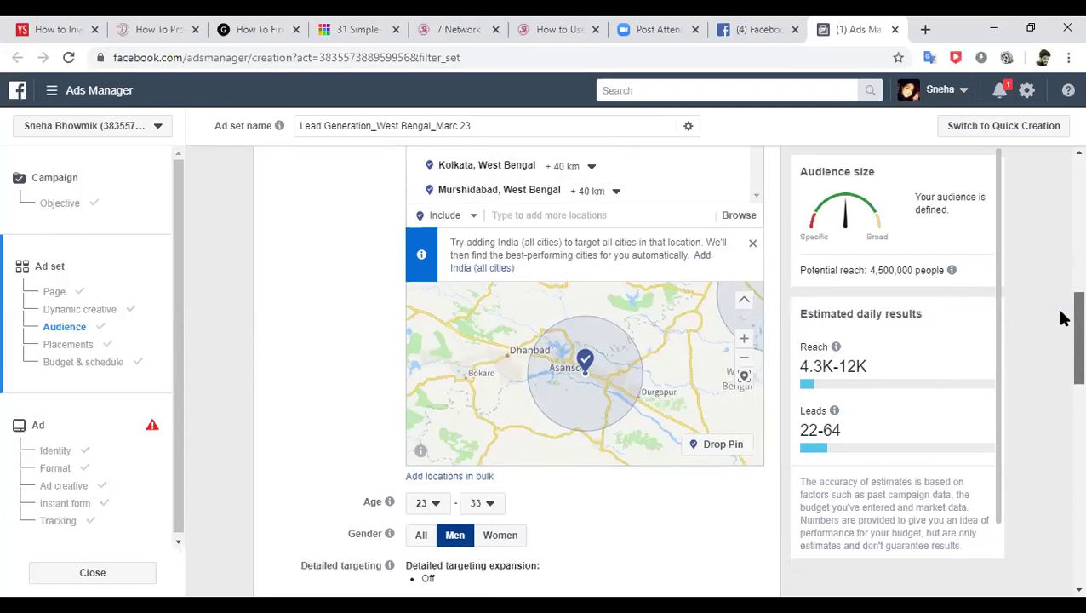
{"action": "scroll", "coordinate": [1062, 301], "scroll_direction": "down", "scroll_amount": 1}
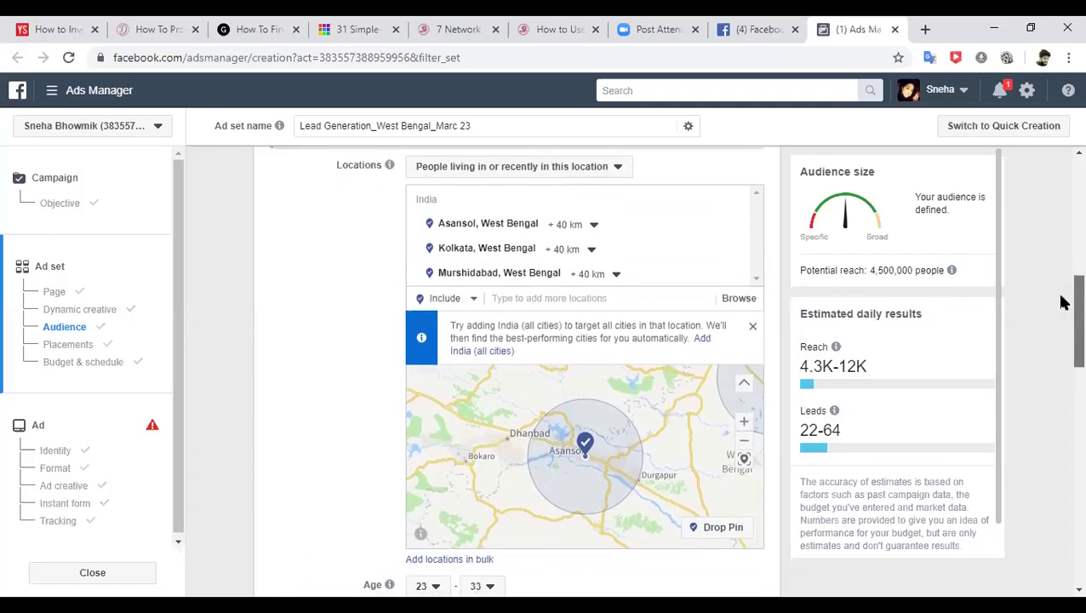
{"action": "left_click_drag", "start_coordinate": [1062, 302], "coordinate": [1062, 331]}
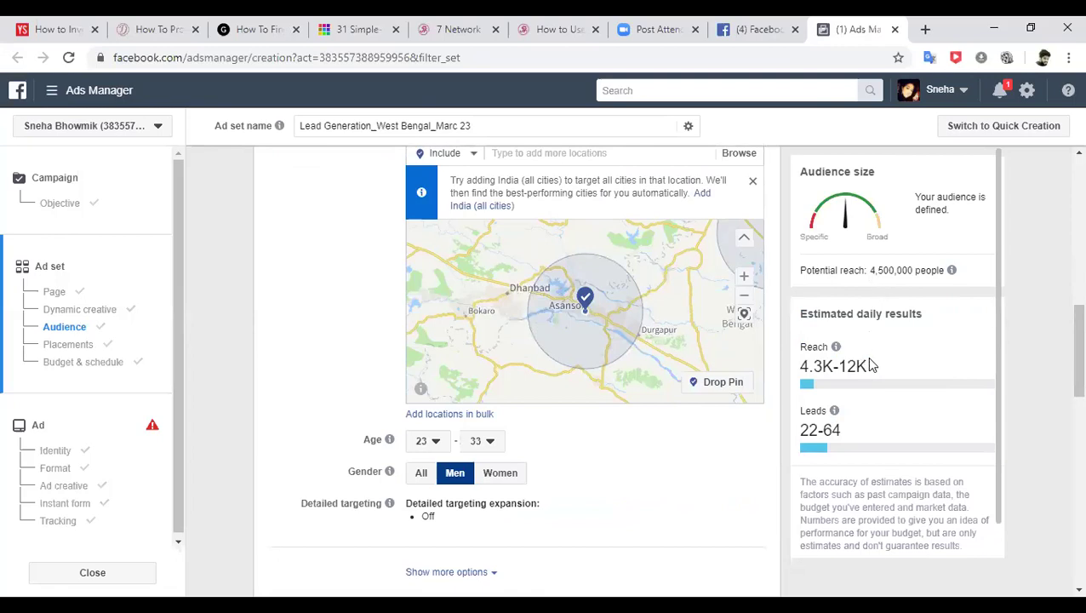
{"action": "left_click_drag", "start_coordinate": [869, 367], "coordinate": [835, 357]}
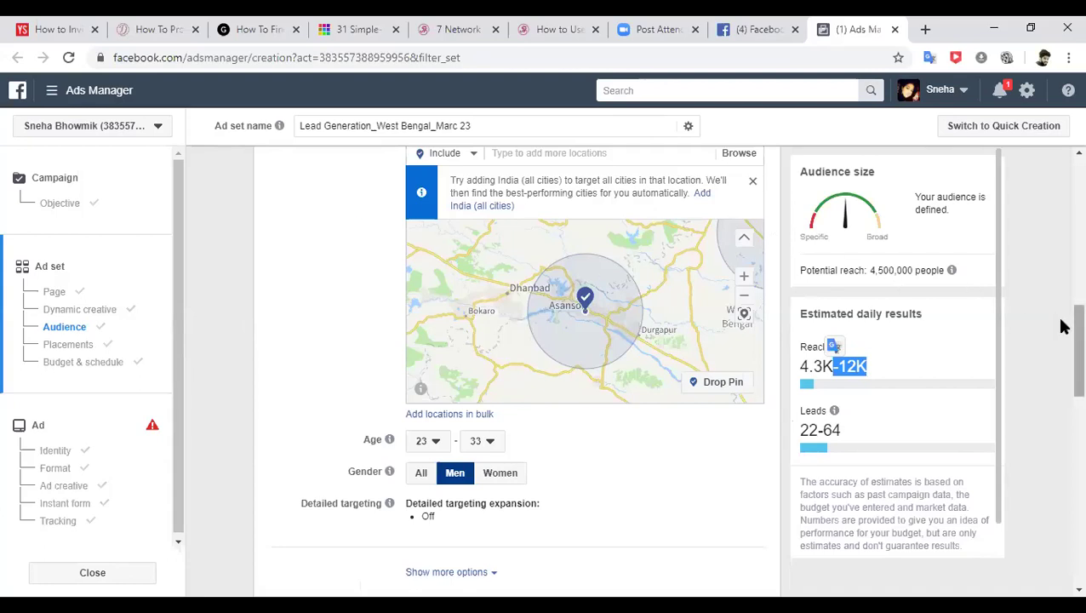
{"action": "scroll", "coordinate": [1062, 336], "scroll_direction": "down", "scroll_amount": 1}
{"action": "scroll", "coordinate": [1062, 336], "scroll_direction": "down", "scroll_amount": 1}
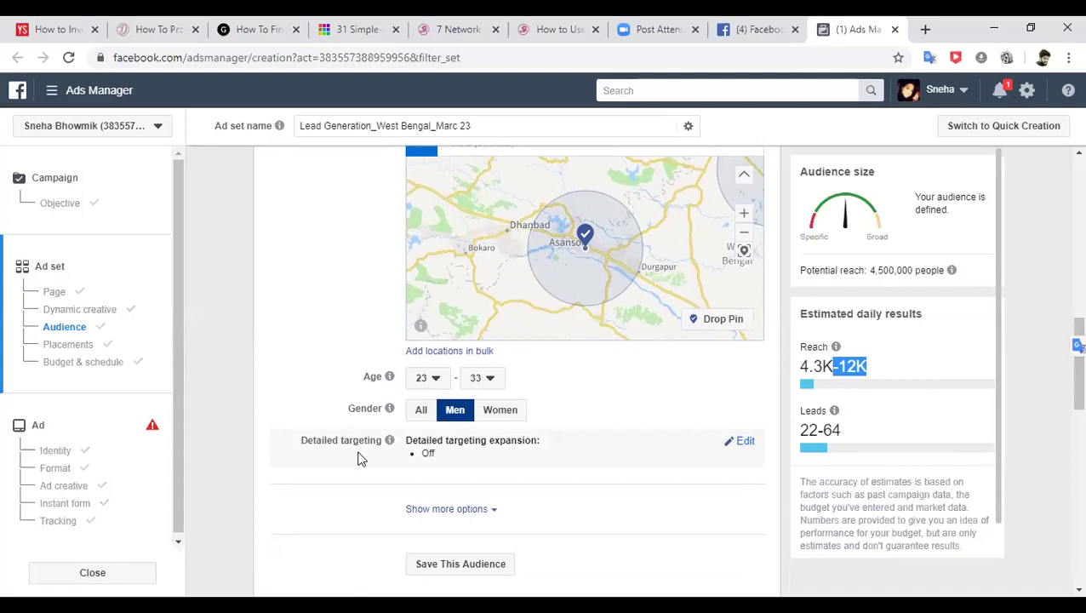
- Open Detailed targeting for editing, dismiss the expansion tip and browse the targeting categories
{"action": "left_click", "coordinate": [747, 444]}
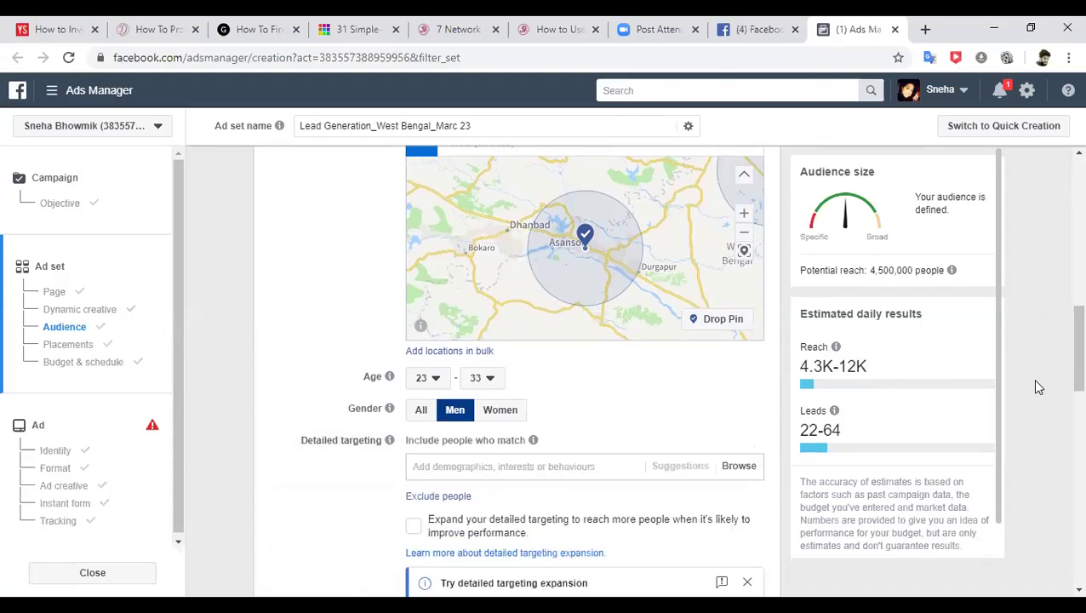
{"action": "scroll", "coordinate": [1062, 379], "scroll_direction": "down", "scroll_amount": 2}
{"action": "scroll", "coordinate": [1064, 383], "scroll_direction": "down", "scroll_amount": 1}
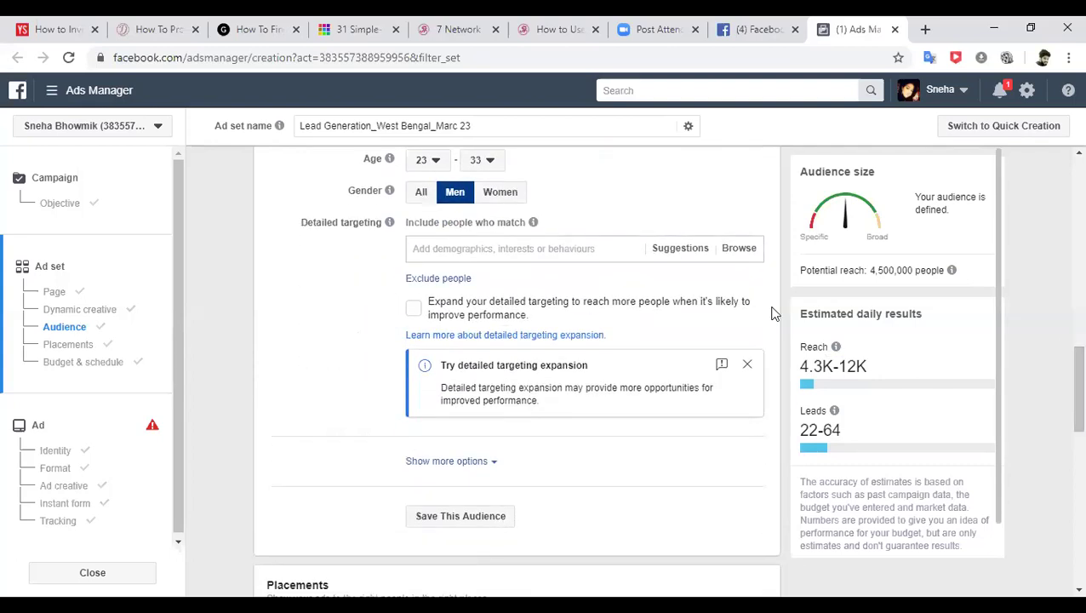
{"action": "left_click", "coordinate": [746, 367]}
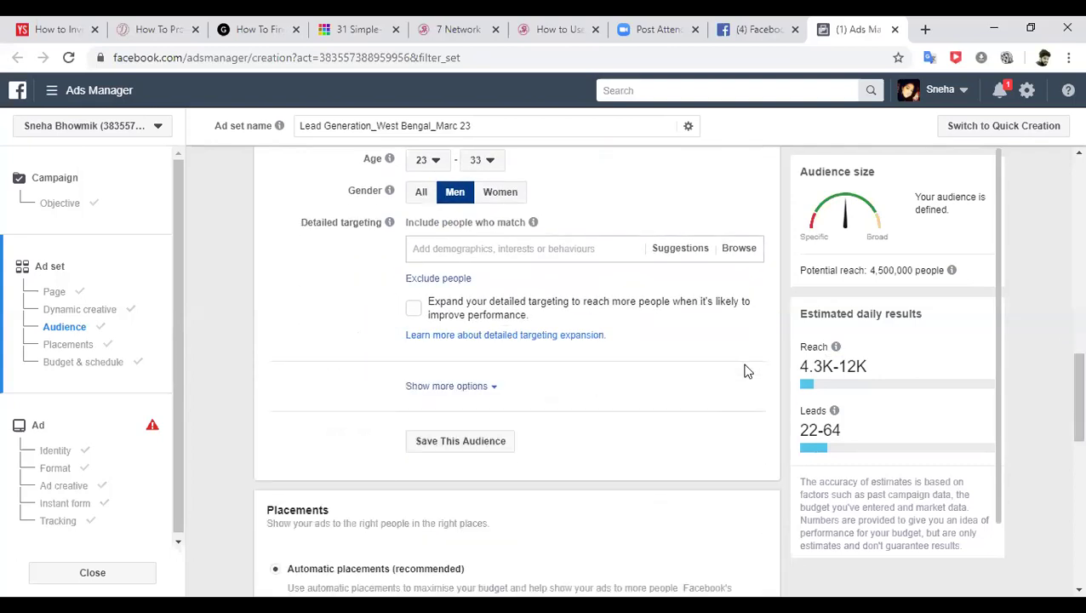
{"action": "left_click", "coordinate": [735, 257]}
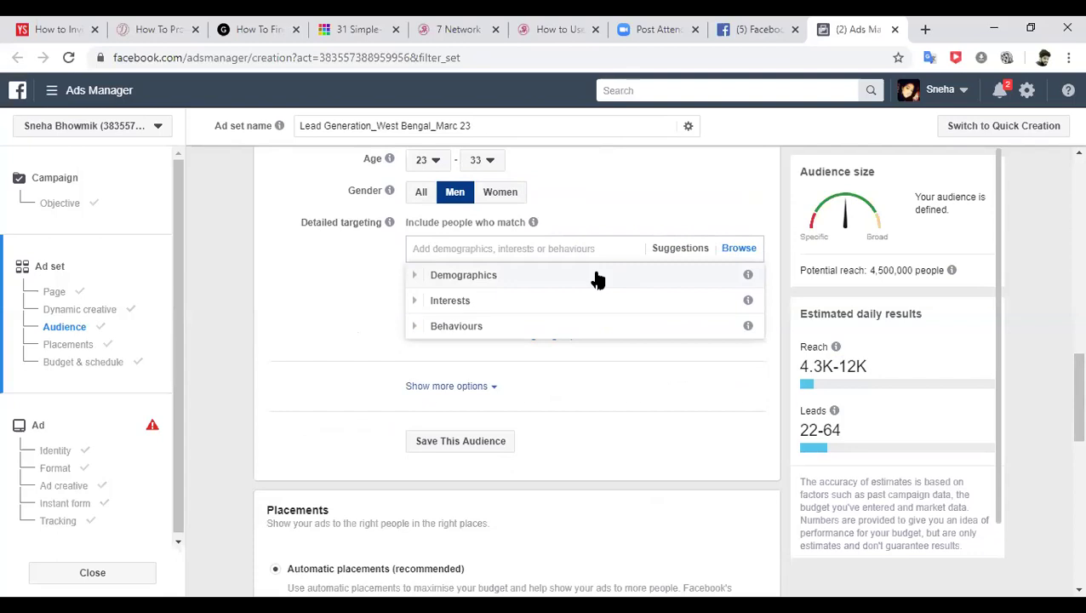
- Tick High school leaver under Demographics > Education > Education level
{"action": "left_click", "coordinate": [588, 279]}
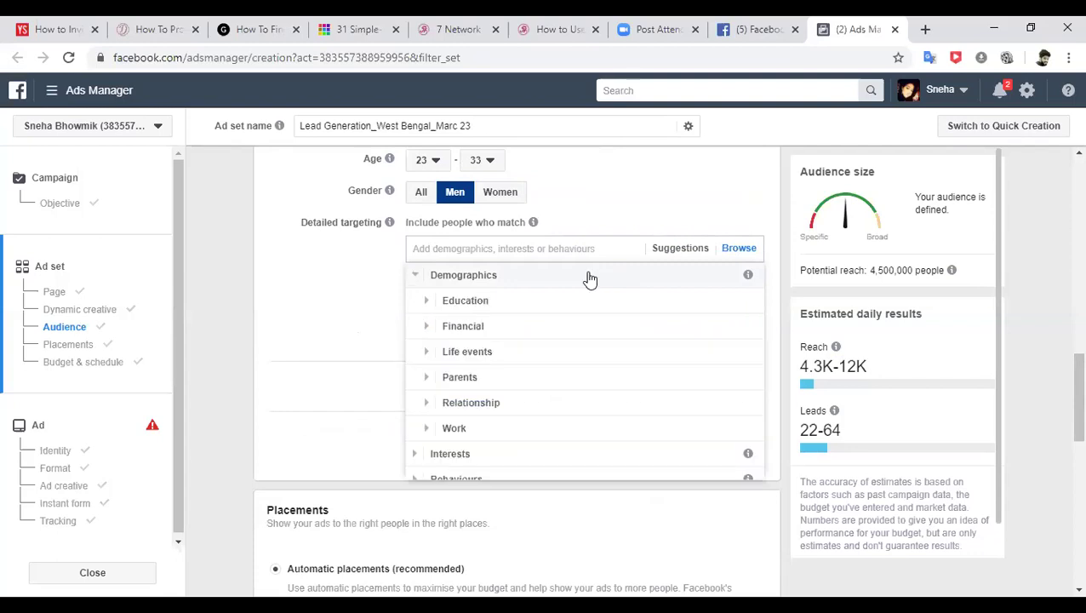
{"action": "left_click", "coordinate": [543, 303]}
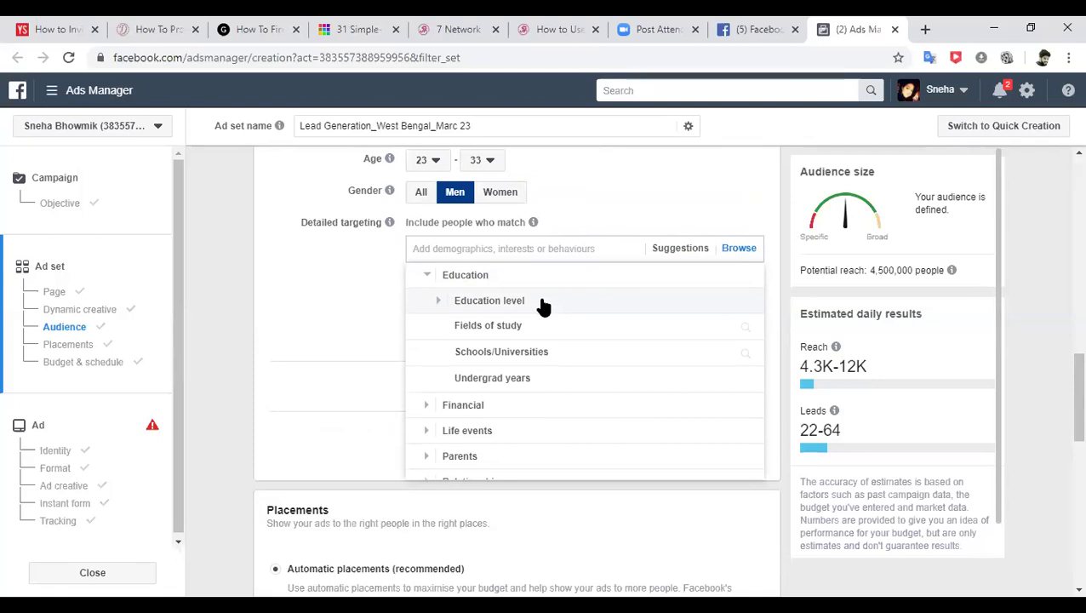
{"action": "left_click", "coordinate": [542, 302]}
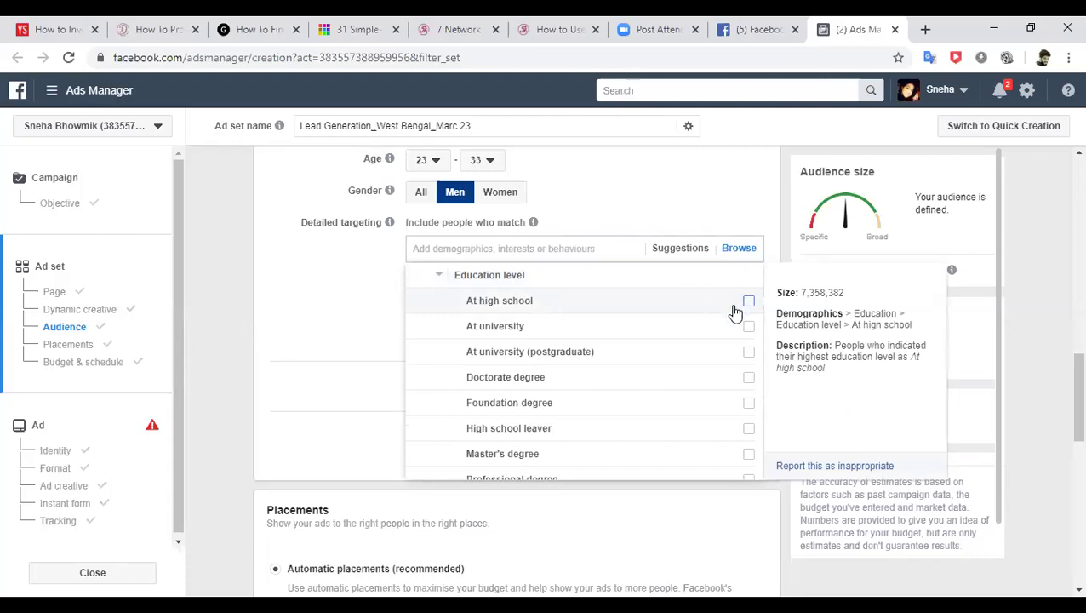
{"action": "left_click", "coordinate": [749, 429]}
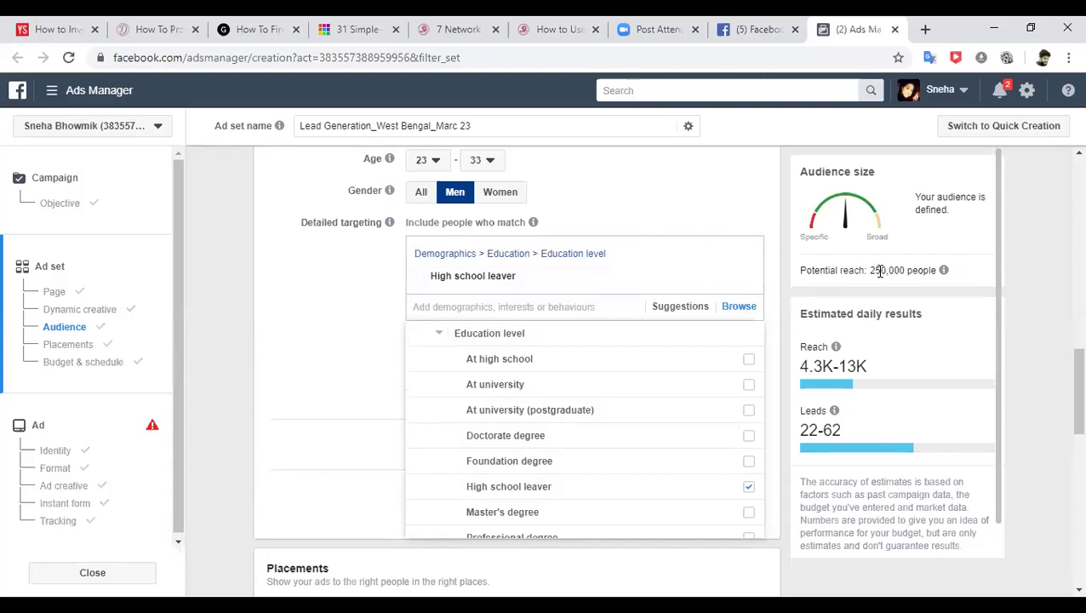
{"action": "mouse_move", "coordinate": [943, 270]}
{"action": "left_click", "coordinate": [1045, 320]}
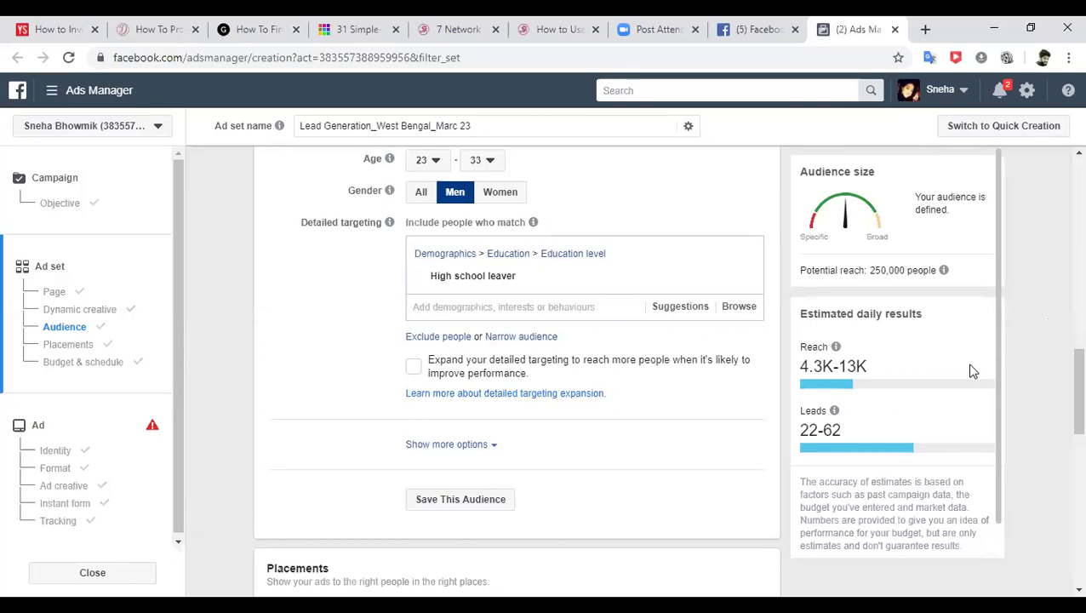
- Search the interests for 'work from home' and add Work From Home to the detailed targeting
{"action": "left_click", "coordinate": [738, 308]}
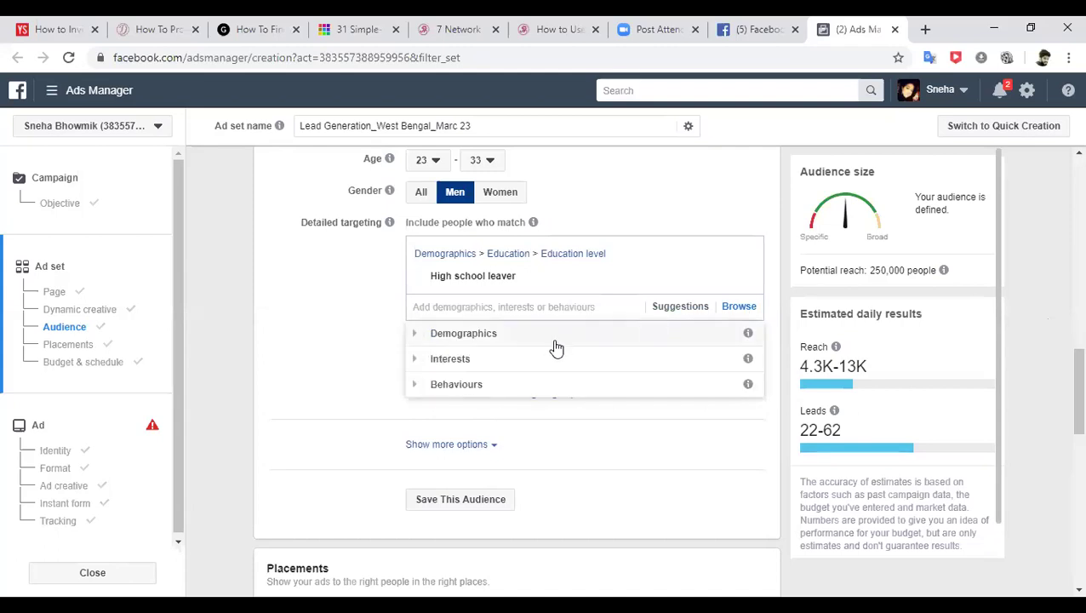
{"action": "left_click", "coordinate": [467, 361]}
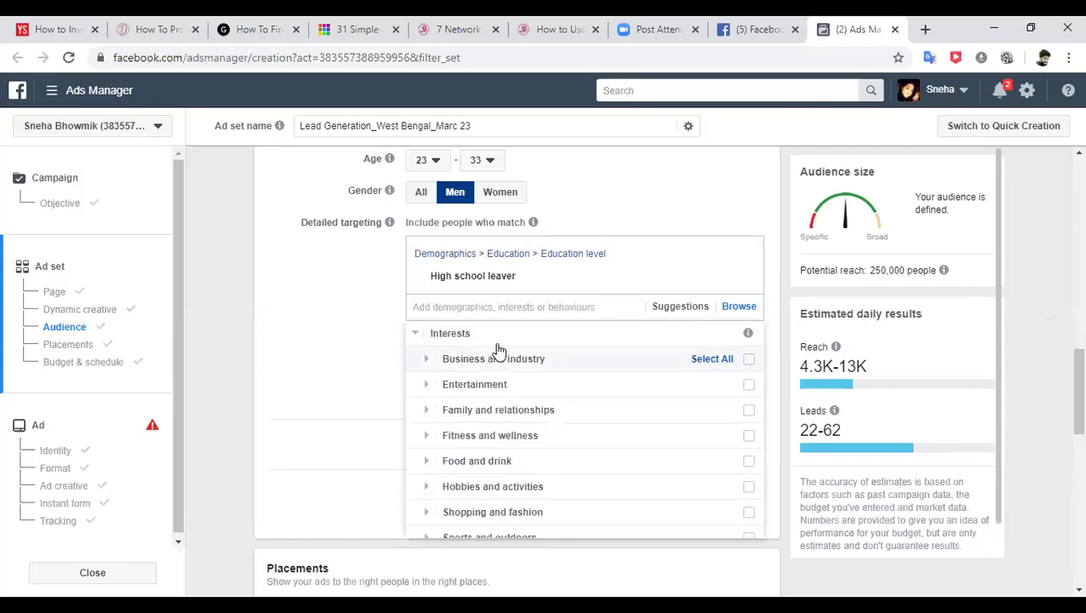
{"action": "left_click", "coordinate": [481, 307]}
{"action": "type", "text": "work from home"}
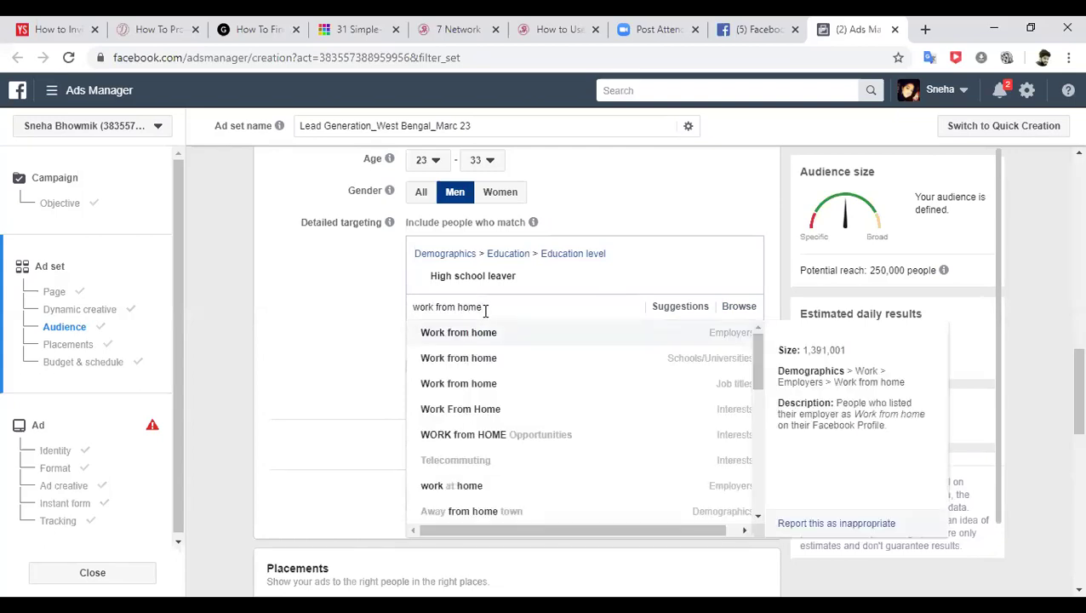
{"action": "left_click", "coordinate": [538, 414]}
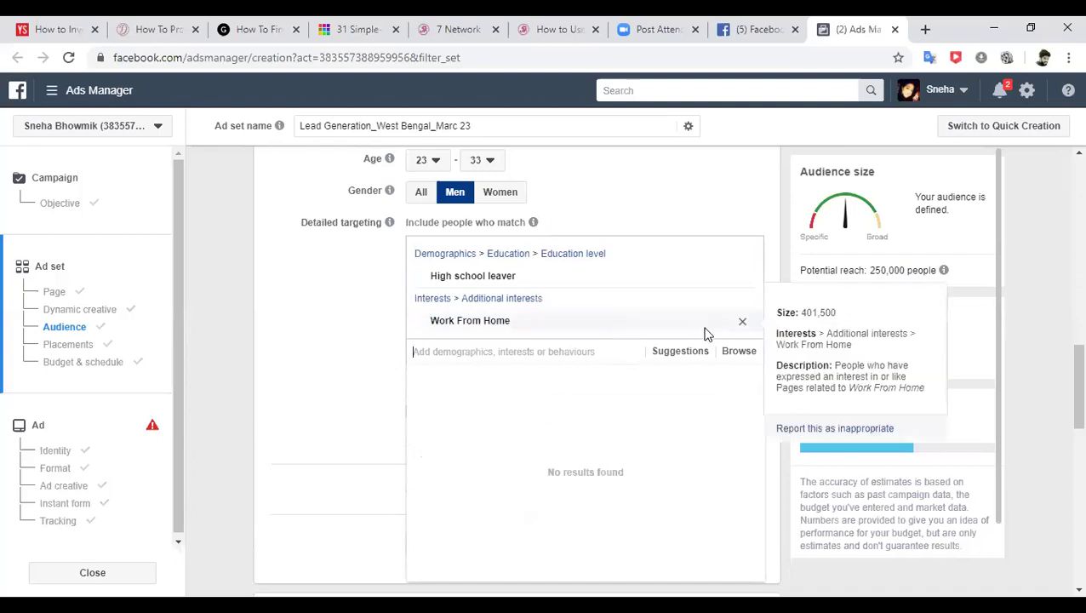
{"action": "left_click", "coordinate": [1034, 285]}
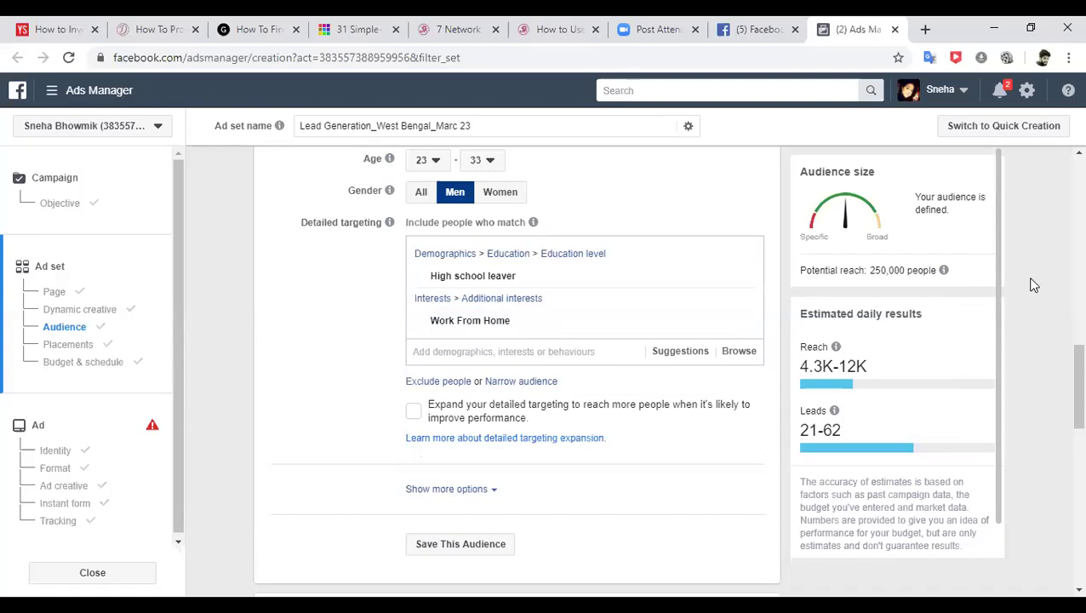
- Keep Automatic placements and go to Budget & schedule, which shows the ₹800.00 daily budget
{"action": "left_click", "coordinate": [68, 345]}
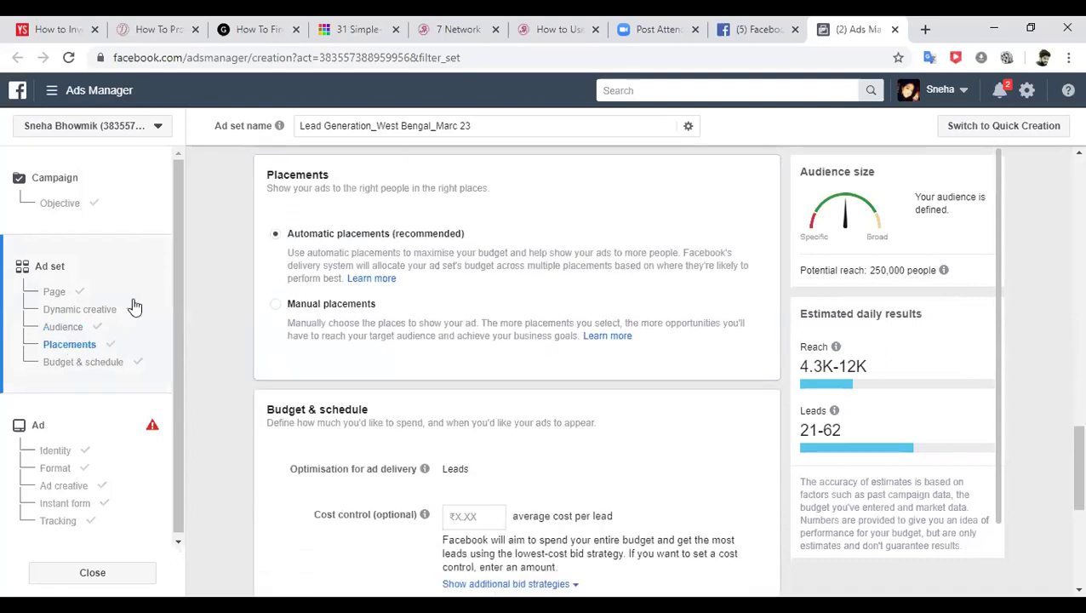
{"action": "left_click", "coordinate": [272, 206]}
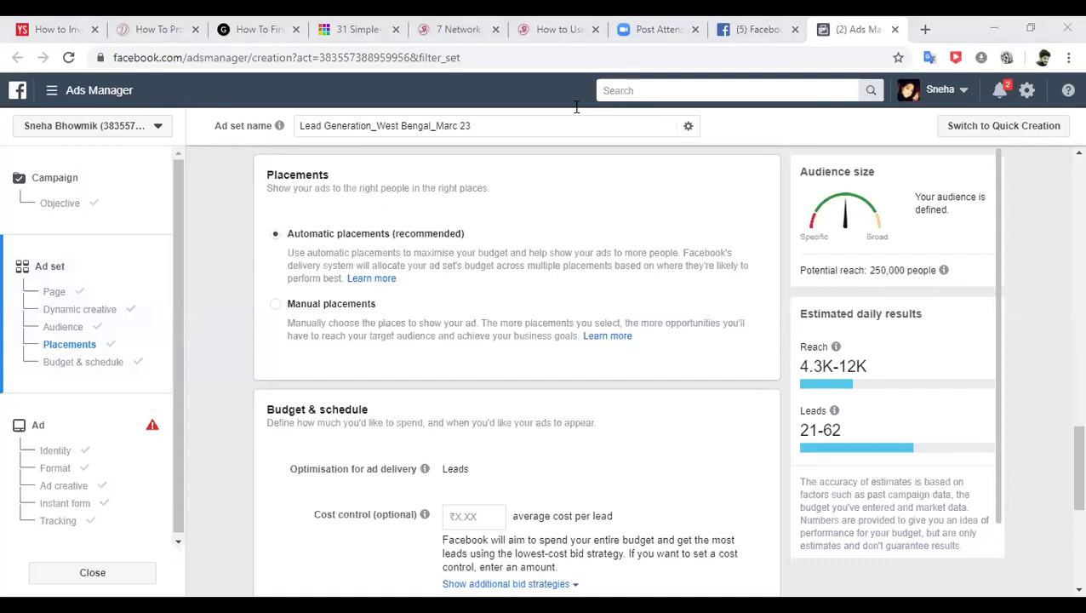
{"action": "mouse_move", "coordinate": [949, 272]}
{"action": "left_click", "coordinate": [108, 366]}
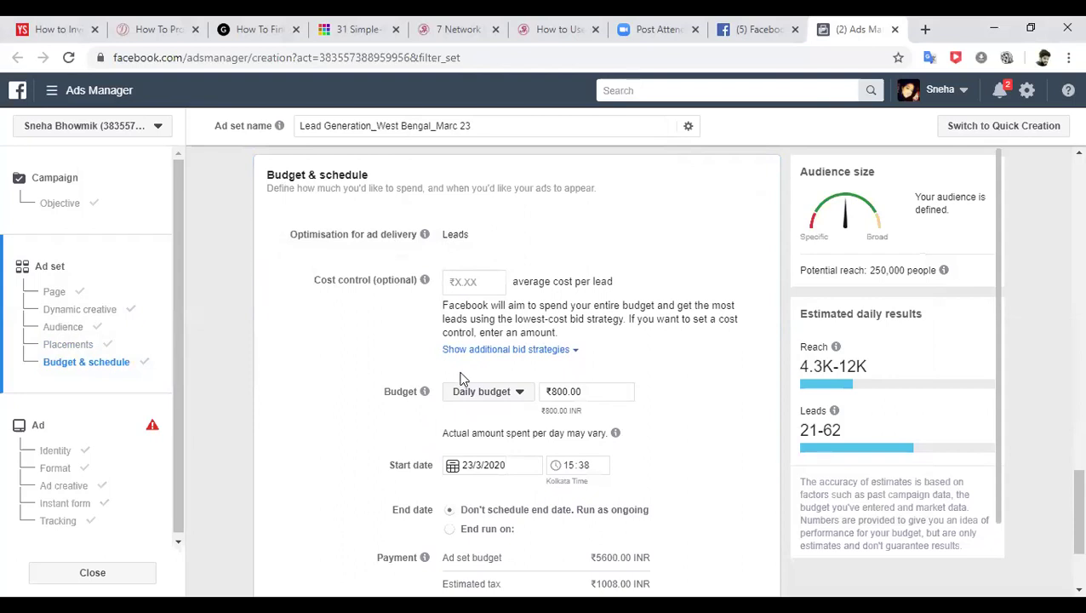
- Switch to a lifetime budget of ₹1,500.00, running 23/3/2020 to 23/4/2020
{"action": "left_click", "coordinate": [514, 396]}
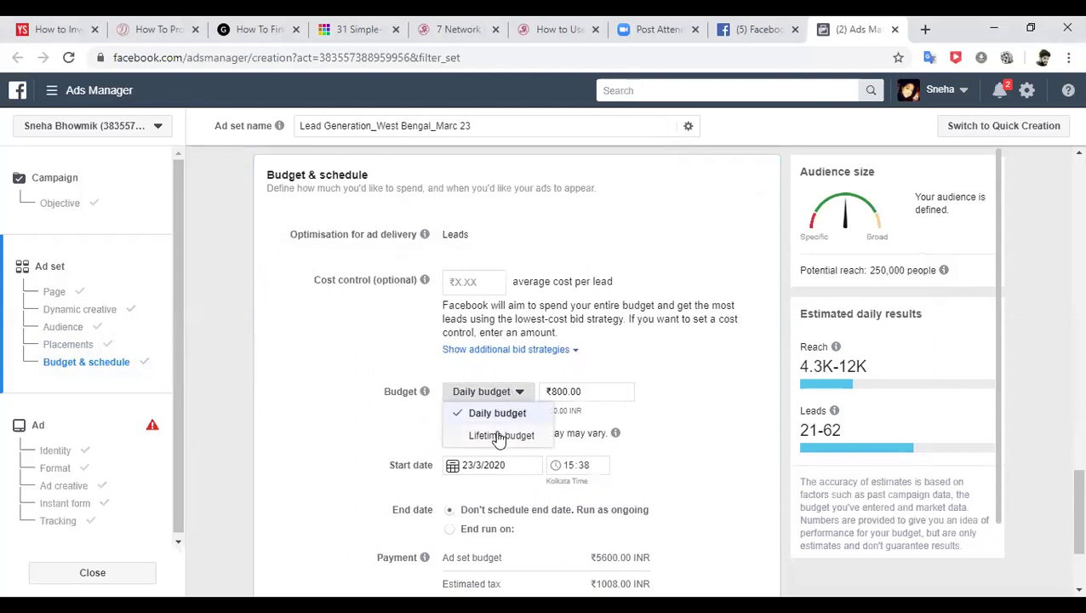
{"action": "left_click", "coordinate": [500, 436]}
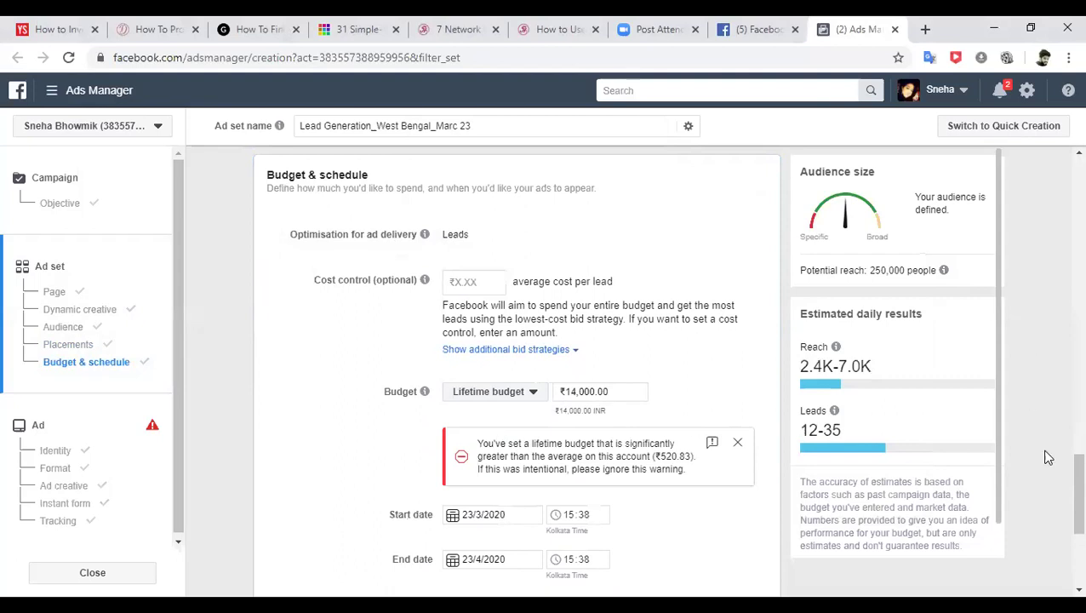
{"action": "scroll", "coordinate": [1062, 476], "scroll_direction": "down", "scroll_amount": 1}
{"action": "scroll", "coordinate": [1061, 479], "scroll_direction": "down", "scroll_amount": 1}
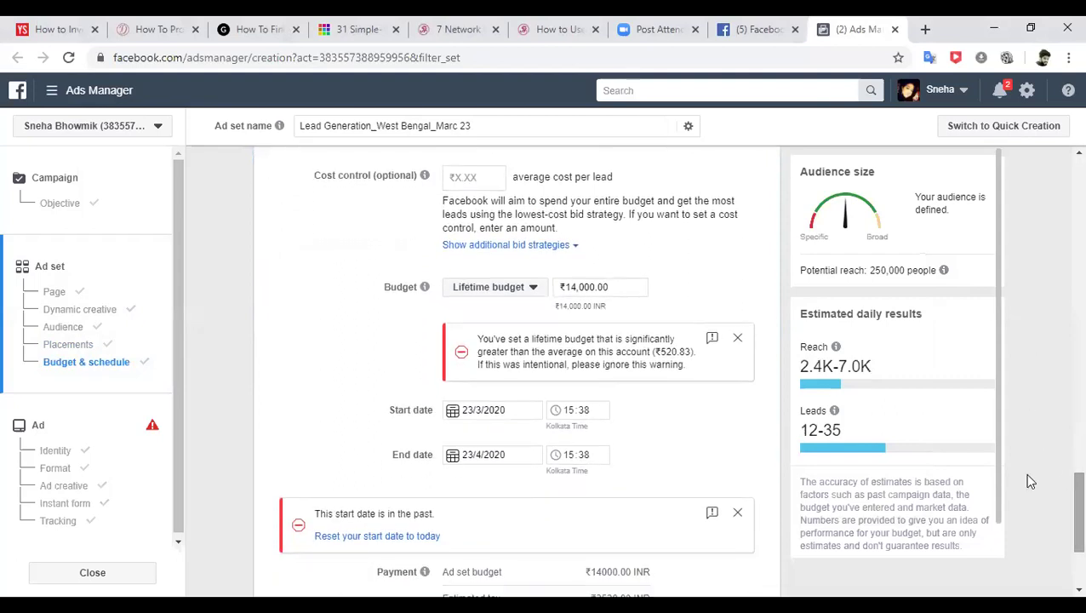
{"action": "left_click", "coordinate": [570, 287]}
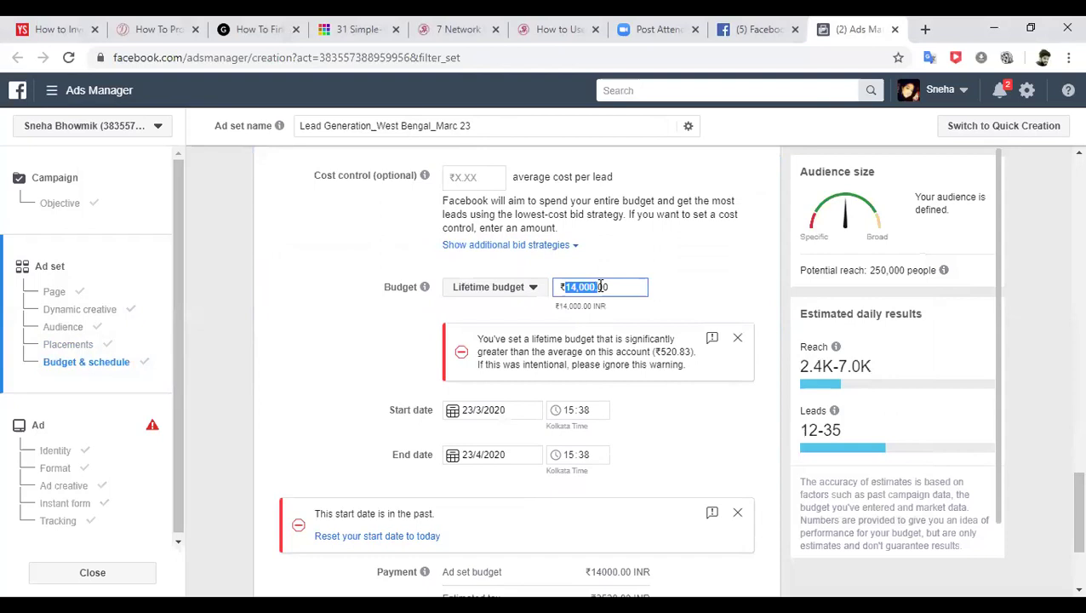
{"action": "type", "text": "1"}
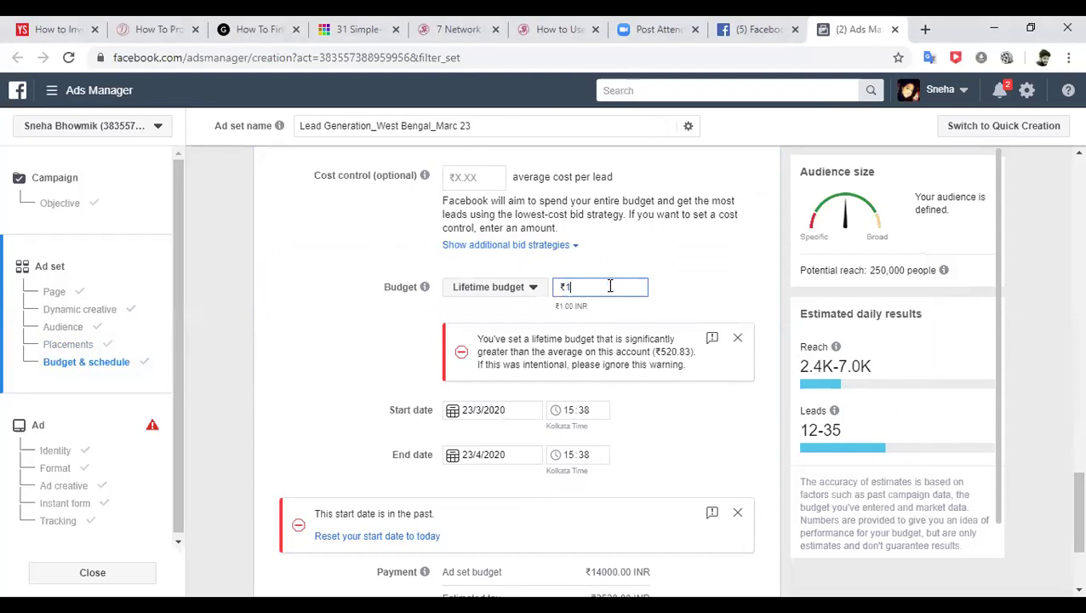
{"action": "key", "text": "BackSpace"}
{"action": "type", "text": "1500"}
{"action": "left_click", "coordinate": [690, 285]}
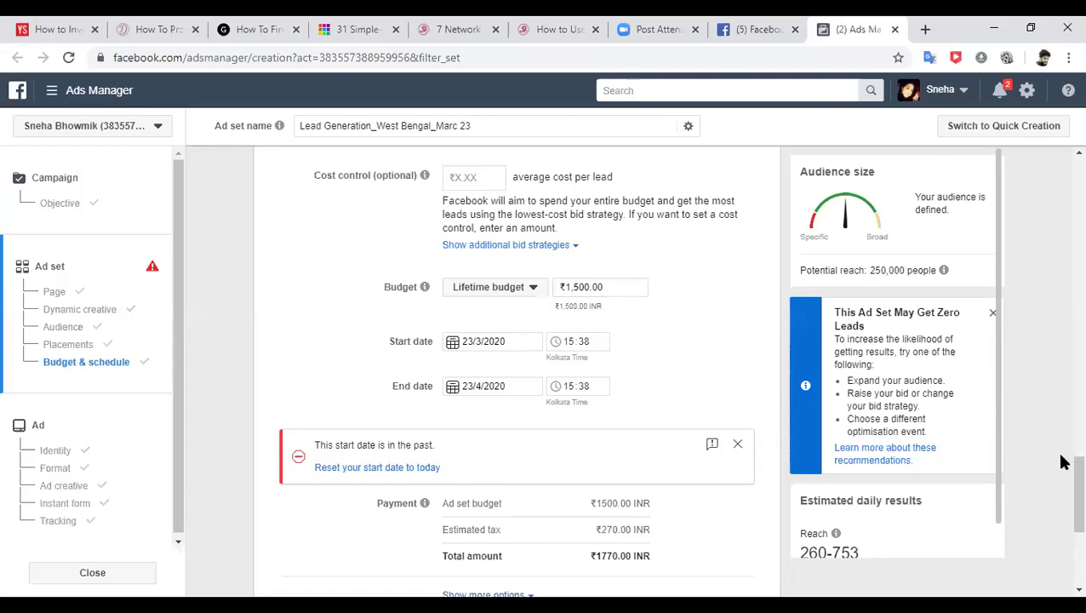
{"action": "scroll", "coordinate": [1062, 502], "scroll_direction": "down", "scroll_amount": 1}
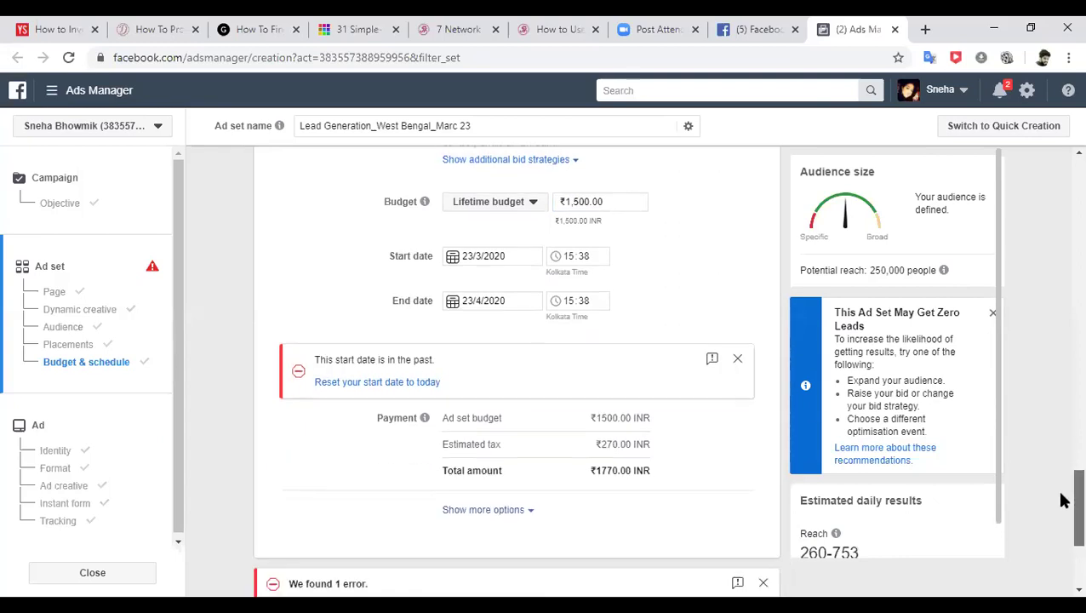
{"action": "scroll", "coordinate": [1062, 502], "scroll_direction": "up", "scroll_amount": 1}
{"action": "scroll", "coordinate": [1063, 500], "scroll_direction": "up", "scroll_amount": 1}
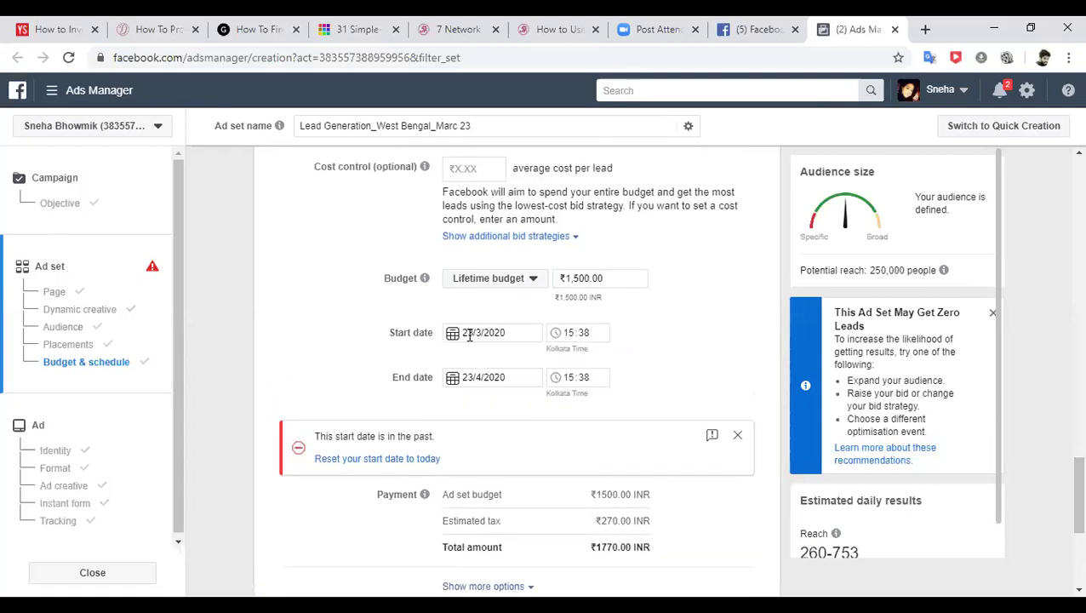
- Enter 0916 in the start time field and set the end to 26 March 2020 at 16:00
{"action": "left_click", "coordinate": [564, 333]}
{"action": "type", "text": "09"}
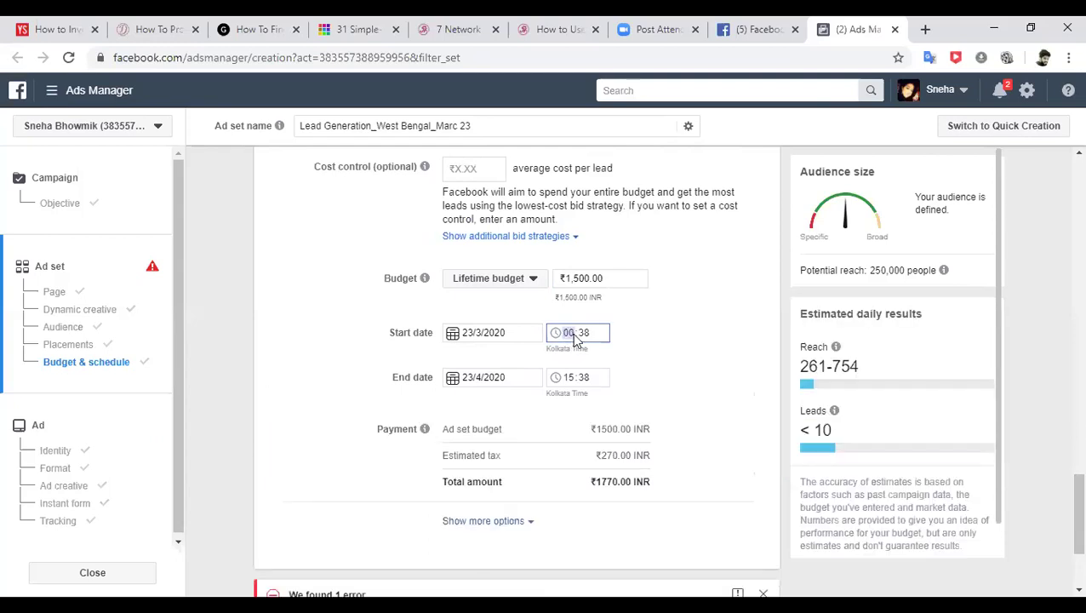
{"action": "type", "text": "16:00"}
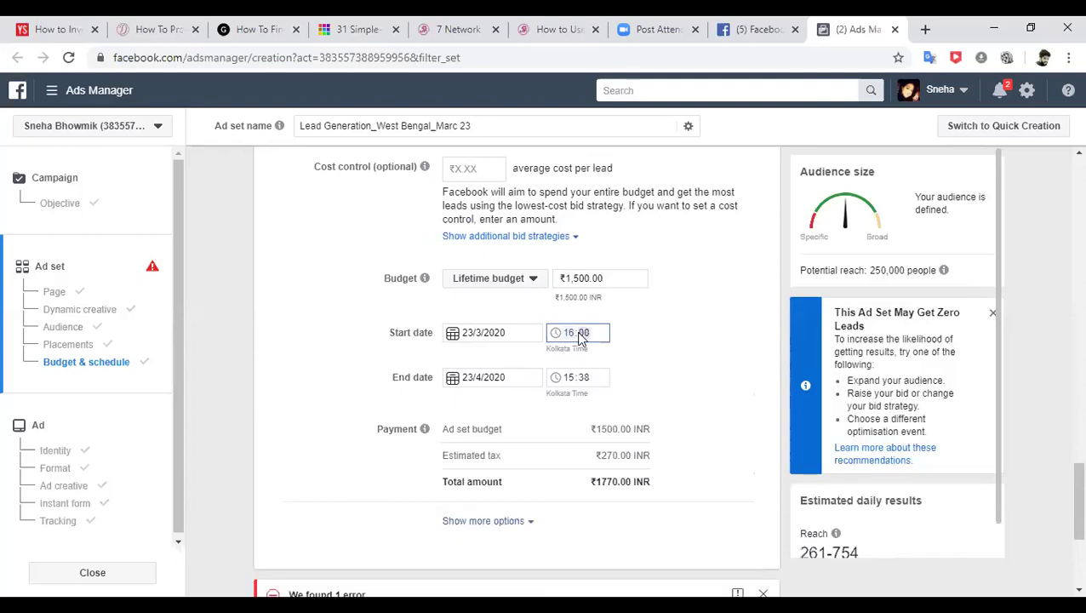
{"action": "left_click", "coordinate": [463, 379]}
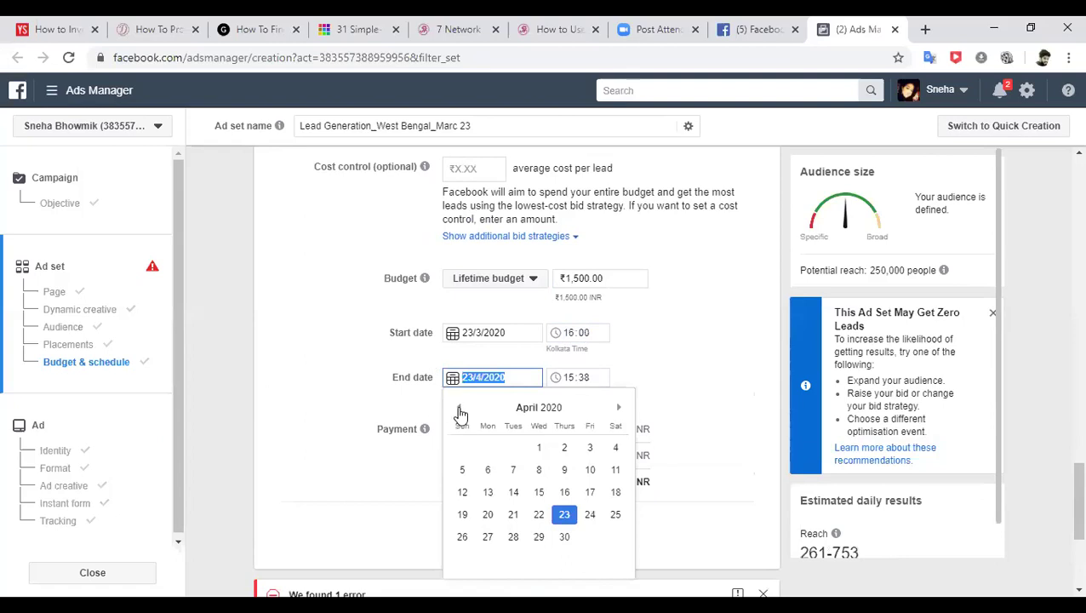
{"action": "left_click", "coordinate": [459, 408]}
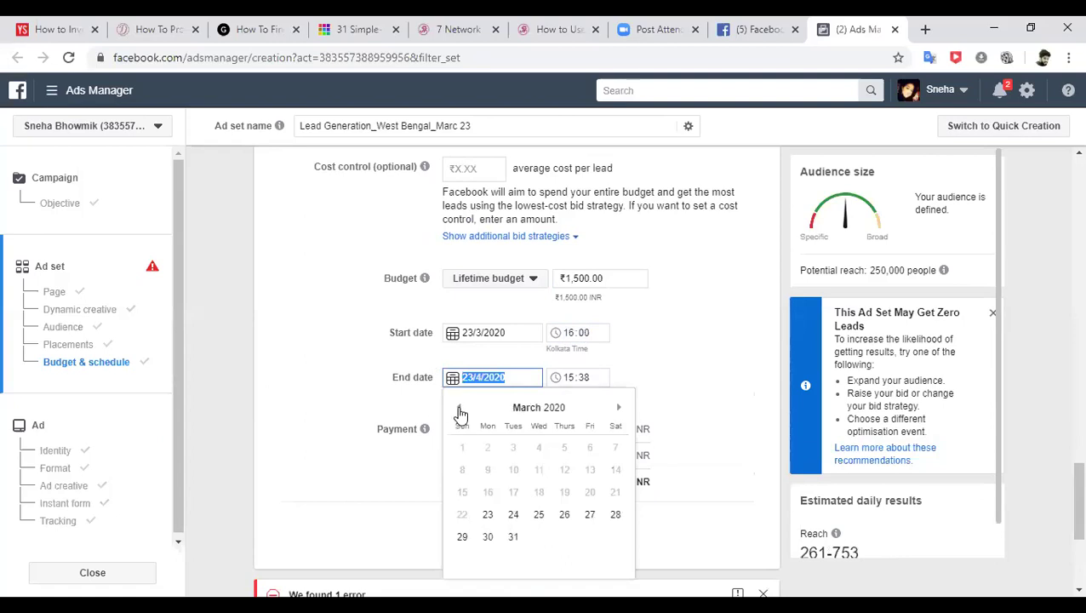
{"action": "left_click", "coordinate": [565, 516]}
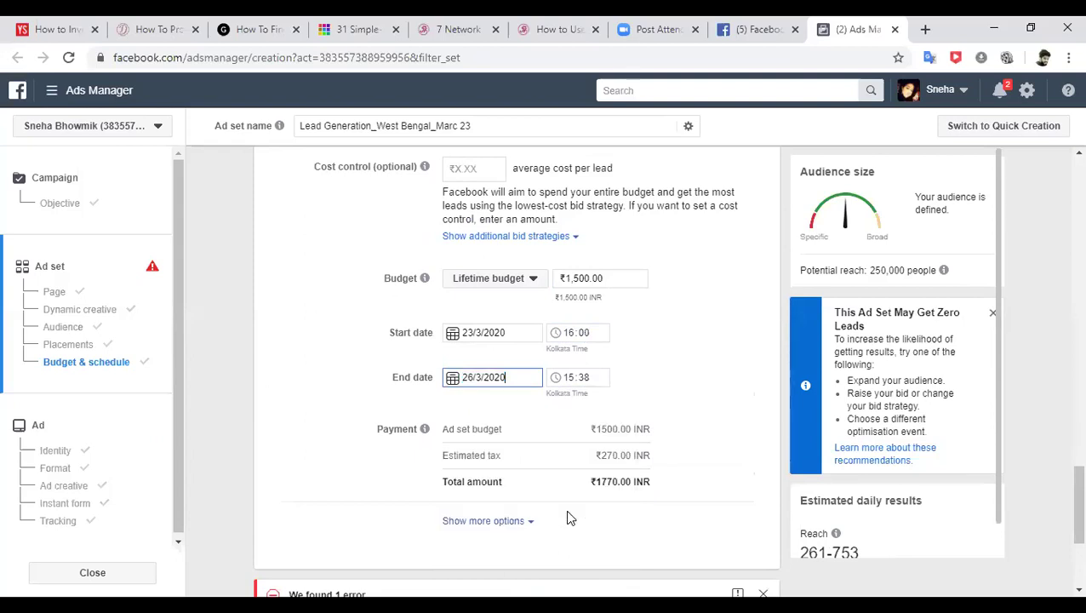
{"action": "left_click", "coordinate": [460, 379]}
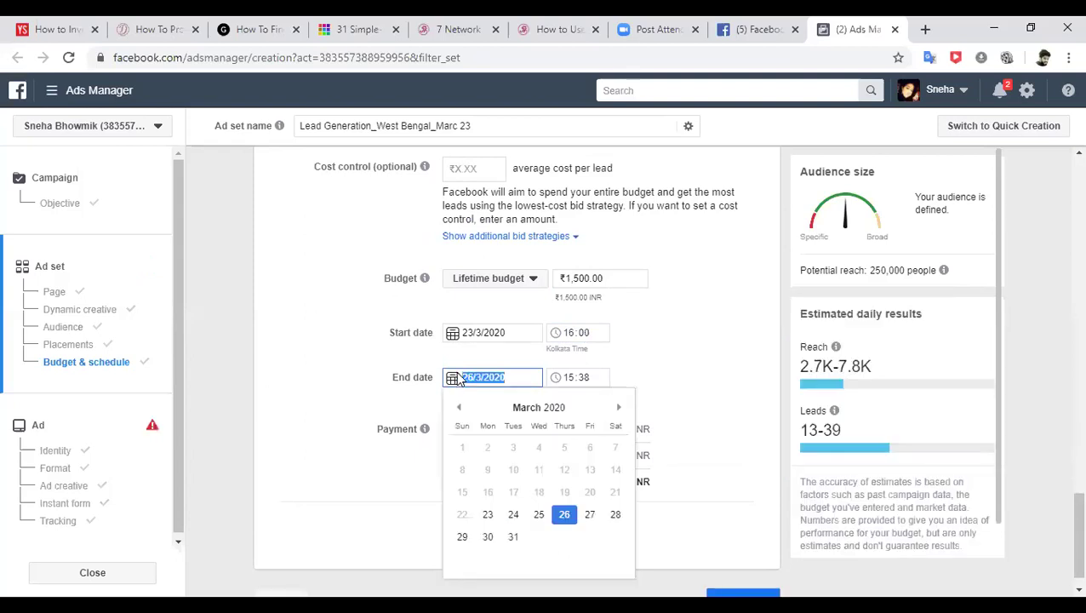
{"action": "left_click", "coordinate": [563, 516]}
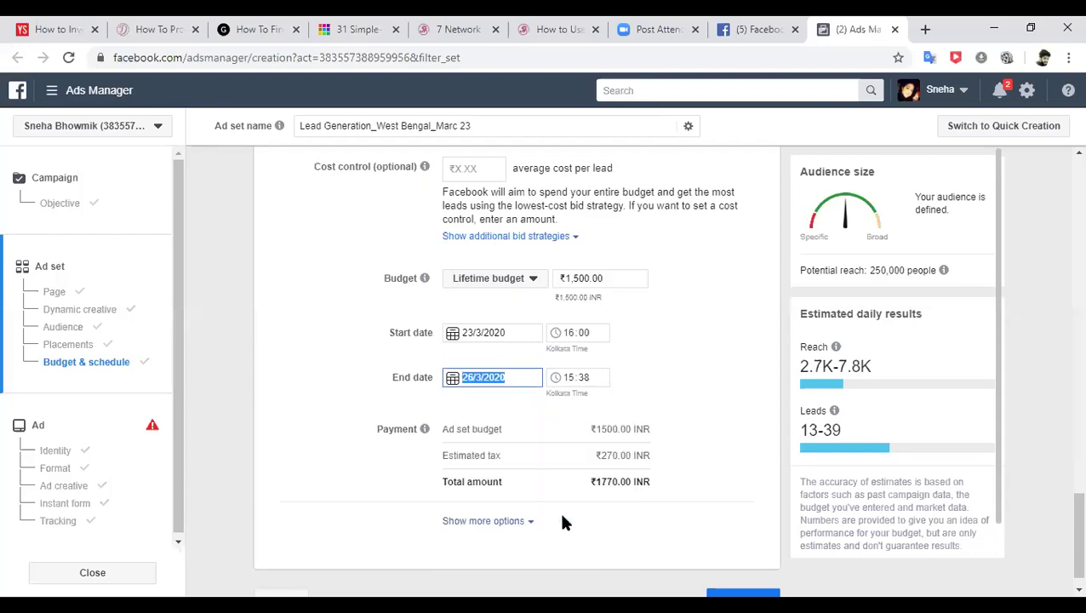
{"action": "left_click", "coordinate": [572, 379]}
{"action": "type", "text": "16"}
{"action": "left_click", "coordinate": [585, 378]}
{"action": "type", "text": "00"}
{"action": "left_click", "coordinate": [677, 371]}
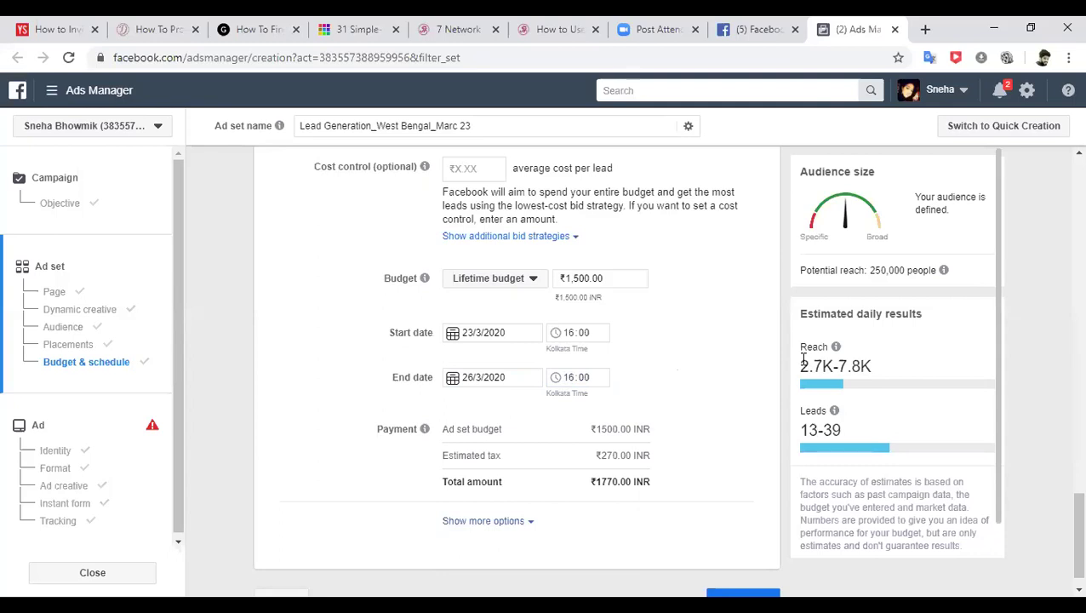
- Highlight the updated estimates: reach 2.7K–7.8K and 13–39 daily leads
{"action": "left_click_drag", "start_coordinate": [801, 361], "coordinate": [835, 366]}
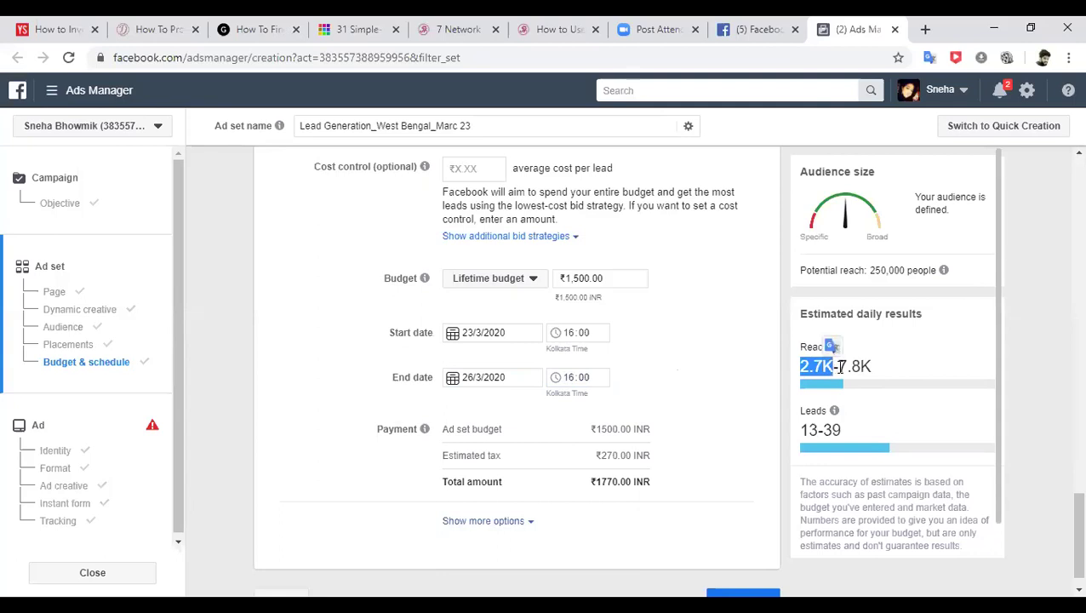
{"action": "double_click", "coordinate": [853, 366]}
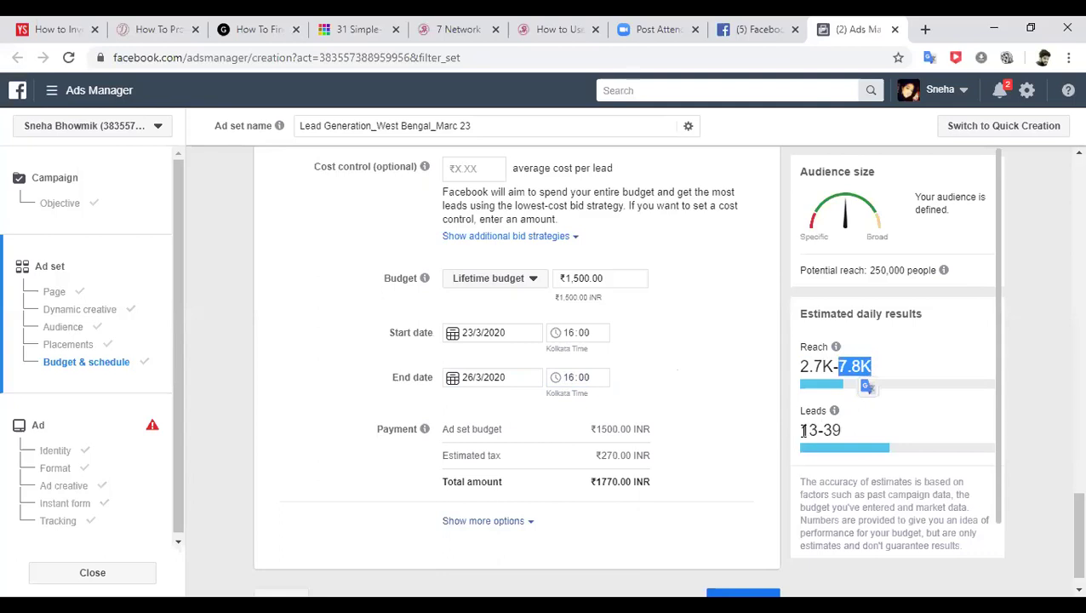
{"action": "left_click_drag", "start_coordinate": [803, 431], "coordinate": [817, 430]}
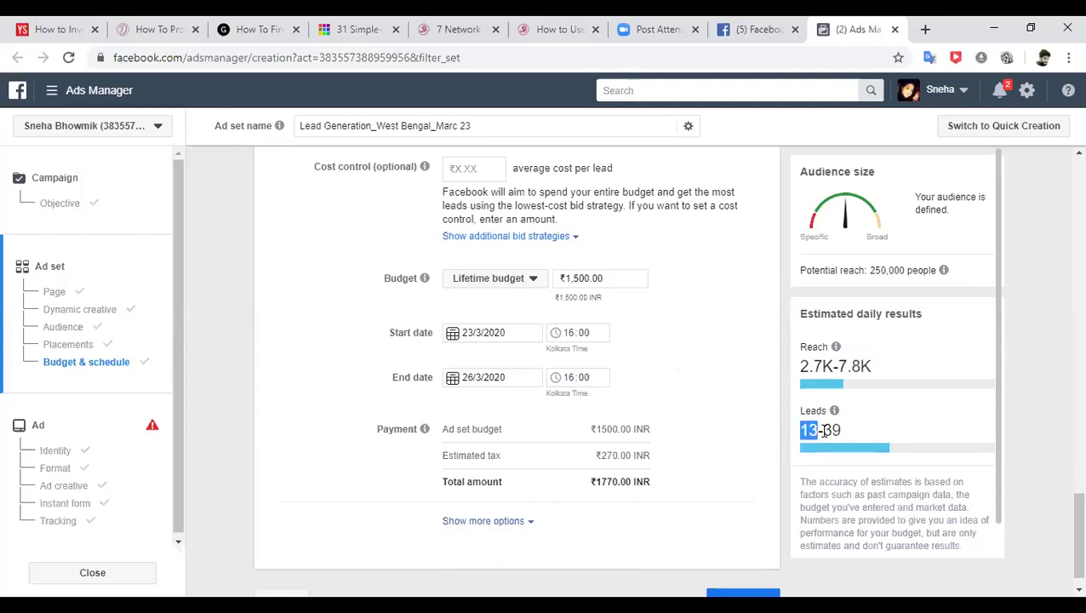
{"action": "double_click", "coordinate": [849, 431]}
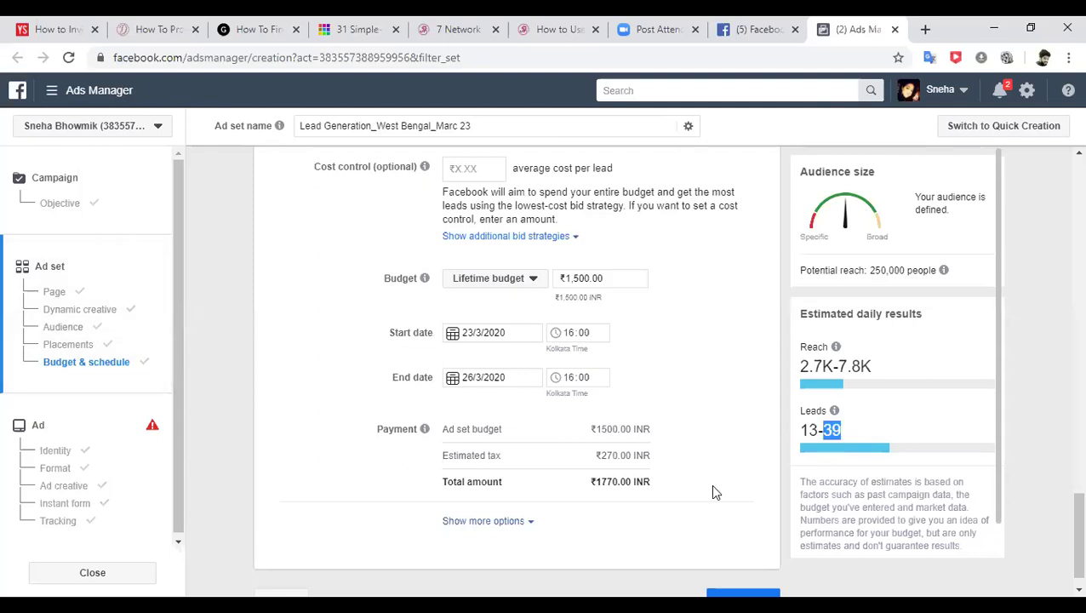
{"action": "scroll", "coordinate": [1061, 505], "scroll_direction": "down", "scroll_amount": 1}
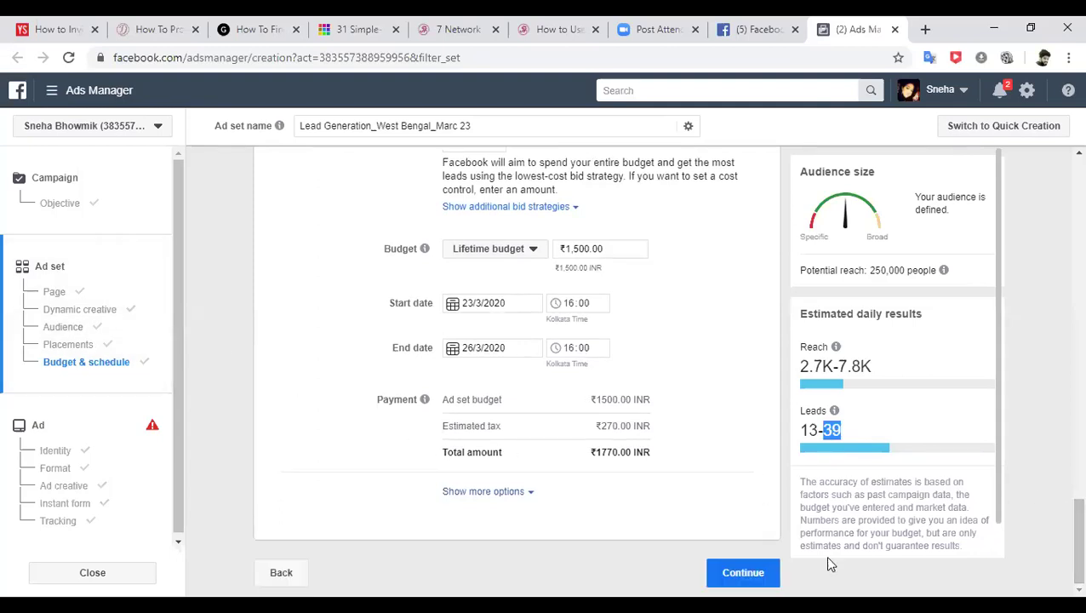
- Continue from the ad set to the ad level and go to the ad's Format section
{"action": "left_click", "coordinate": [760, 572]}
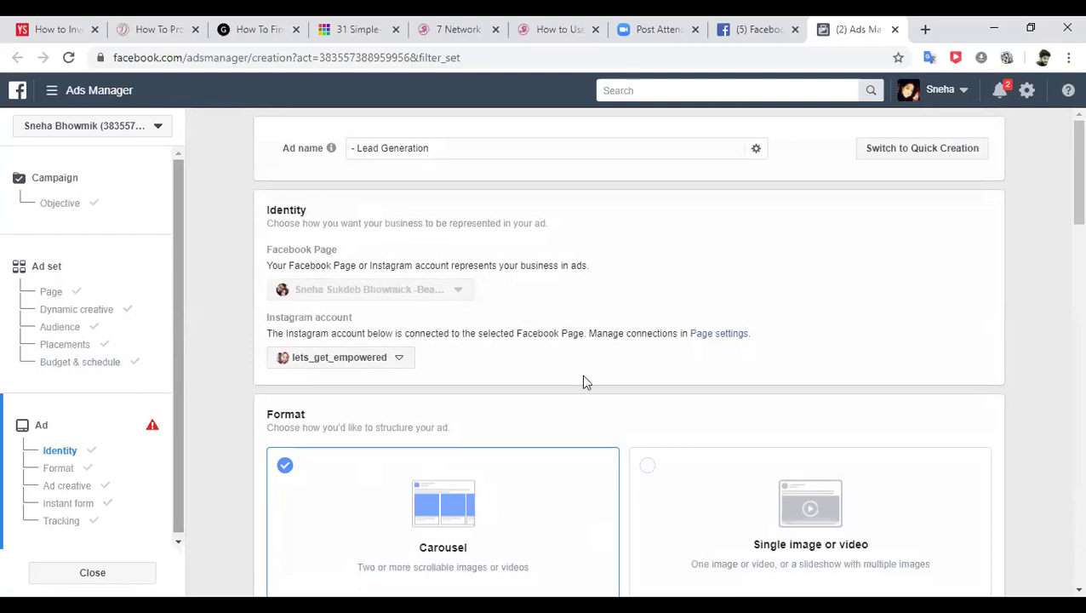
{"action": "scroll", "coordinate": [1060, 204], "scroll_direction": "down", "scroll_amount": 1}
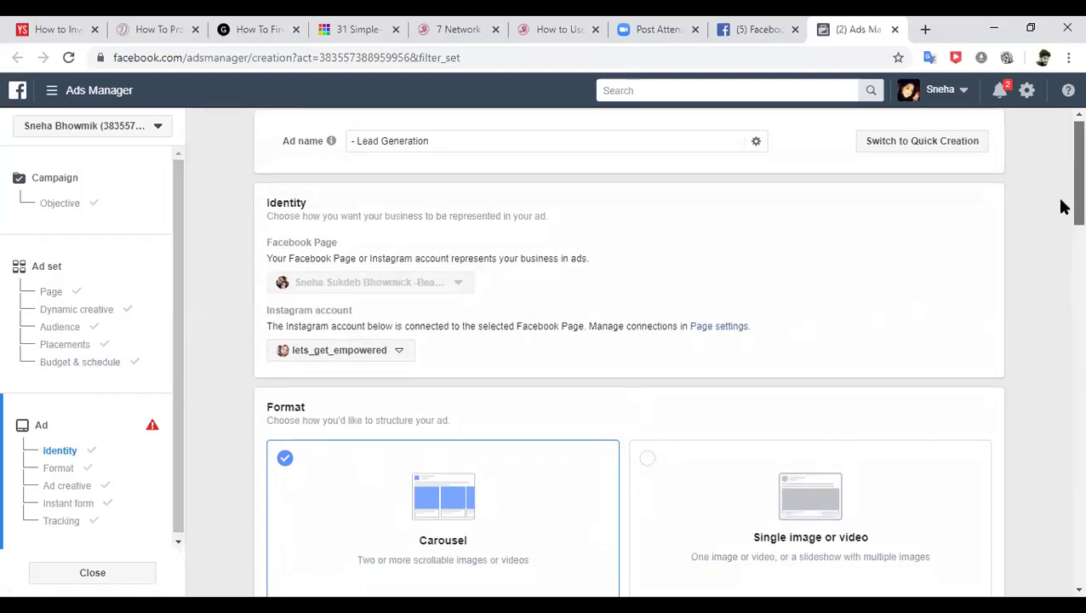
{"action": "left_click", "coordinate": [85, 467]}
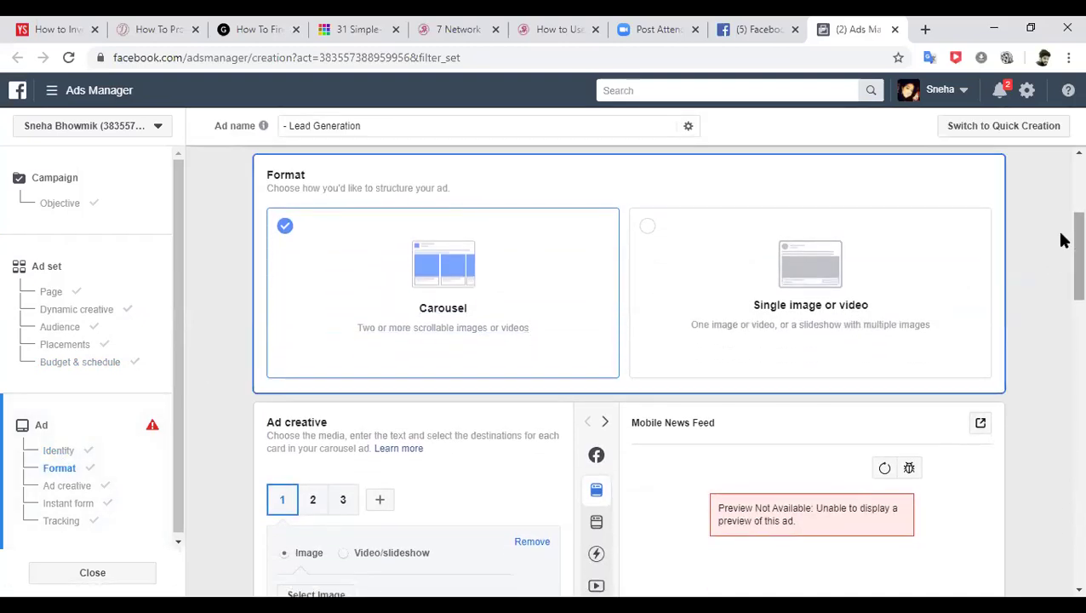
{"action": "scroll", "coordinate": [1062, 221], "scroll_direction": "up", "scroll_amount": 3}
{"action": "scroll", "coordinate": [1063, 201], "scroll_direction": "up", "scroll_amount": 1}
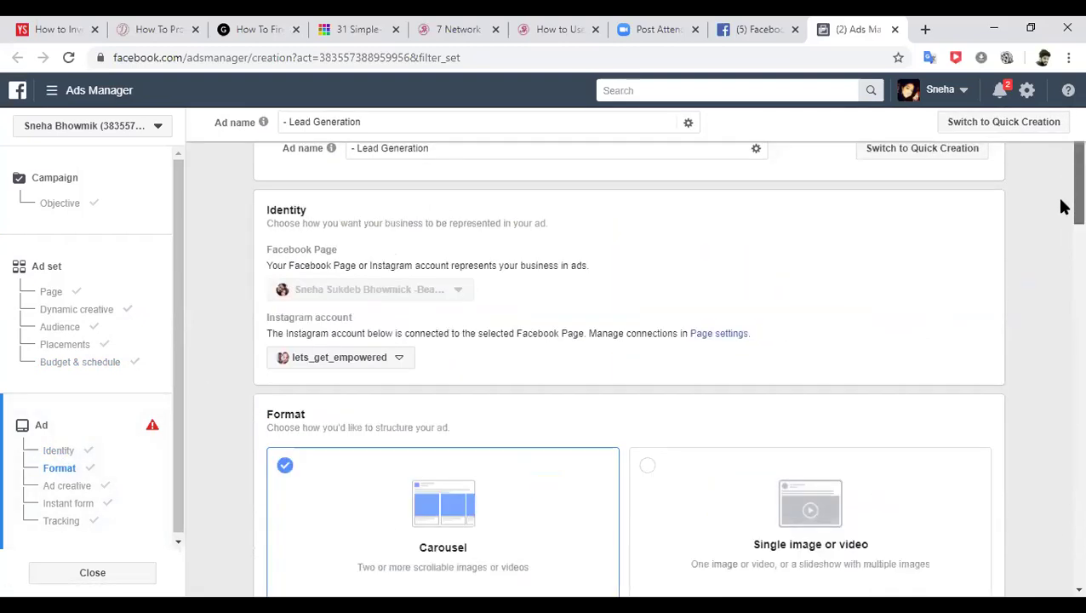
{"action": "scroll", "coordinate": [1060, 206], "scroll_direction": "down", "scroll_amount": 3}
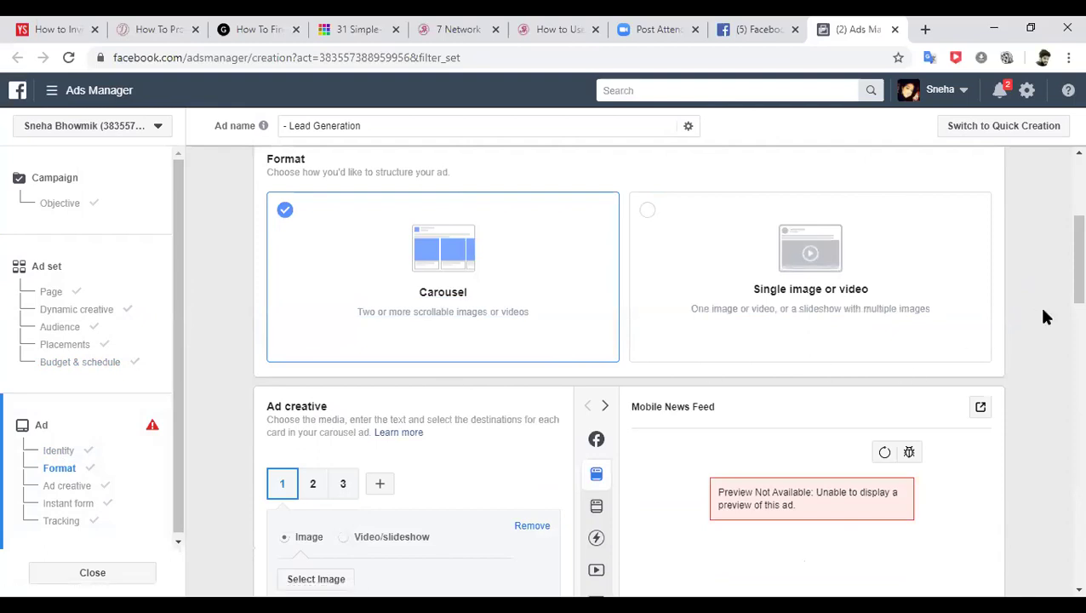
{"action": "scroll", "coordinate": [1062, 198], "scroll_direction": "up", "scroll_amount": 2}
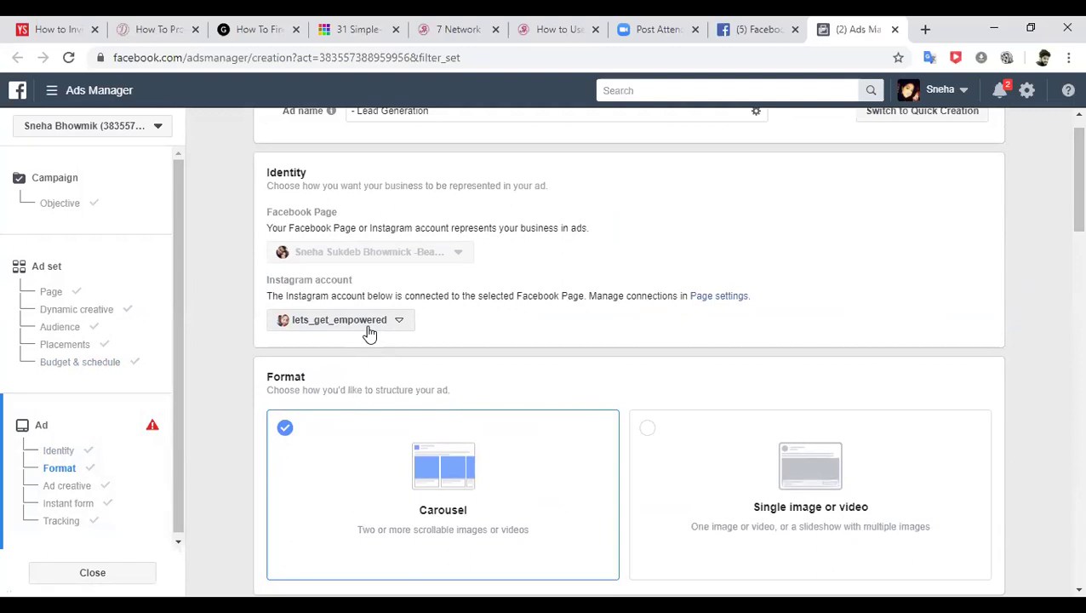
{"action": "left_click", "coordinate": [60, 469]}
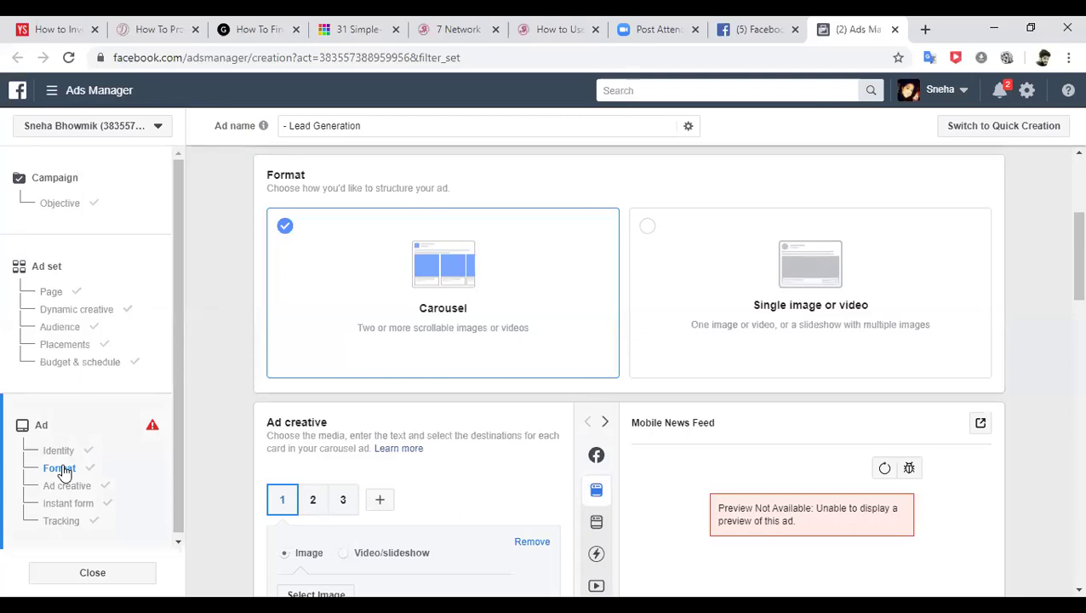
{"action": "left_click", "coordinate": [64, 472]}
- In the Facebook feed, open the sponsored Convosight ad's Sign Up page, then close it
{"action": "left_click", "coordinate": [755, 25]}
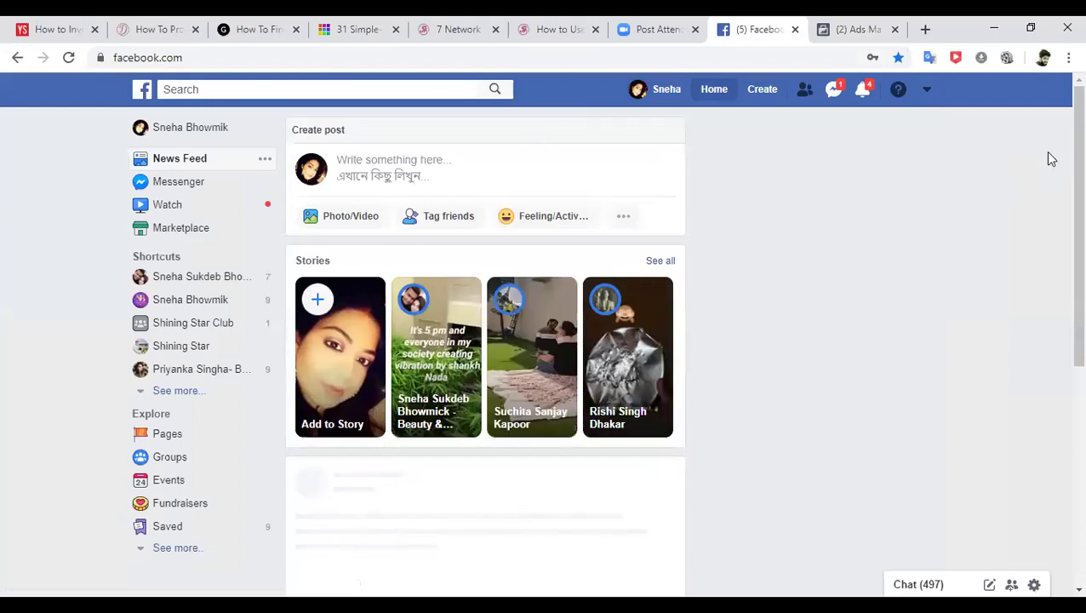
{"action": "scroll", "coordinate": [1061, 208], "scroll_direction": "down", "scroll_amount": 6}
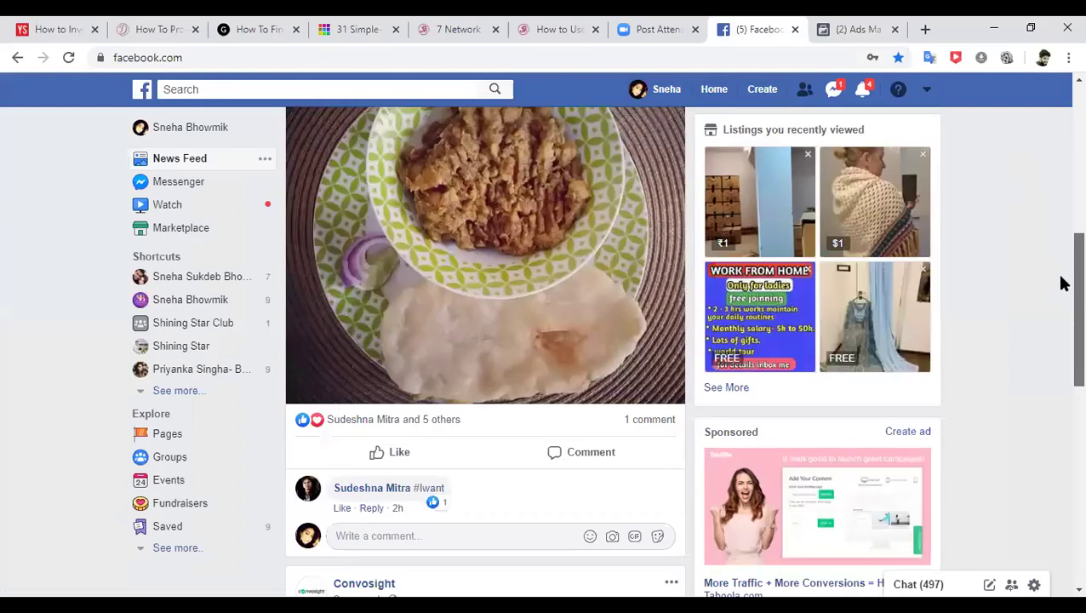
{"action": "scroll", "coordinate": [1061, 305], "scroll_direction": "down", "scroll_amount": 2}
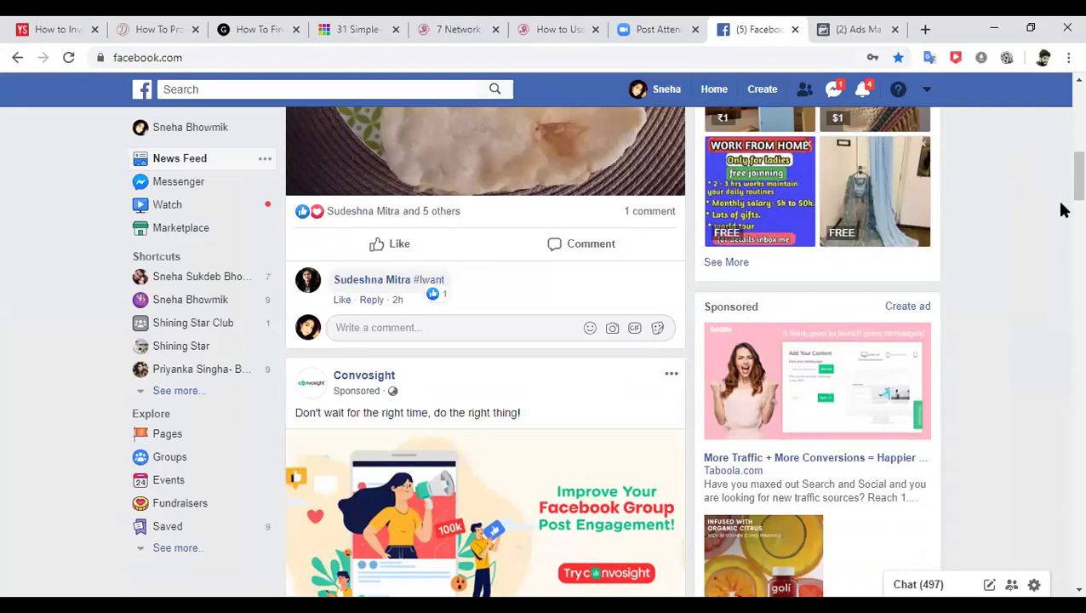
{"action": "scroll", "coordinate": [1062, 209], "scroll_direction": "down", "scroll_amount": 5}
{"action": "scroll", "coordinate": [1061, 204], "scroll_direction": "up", "scroll_amount": 3}
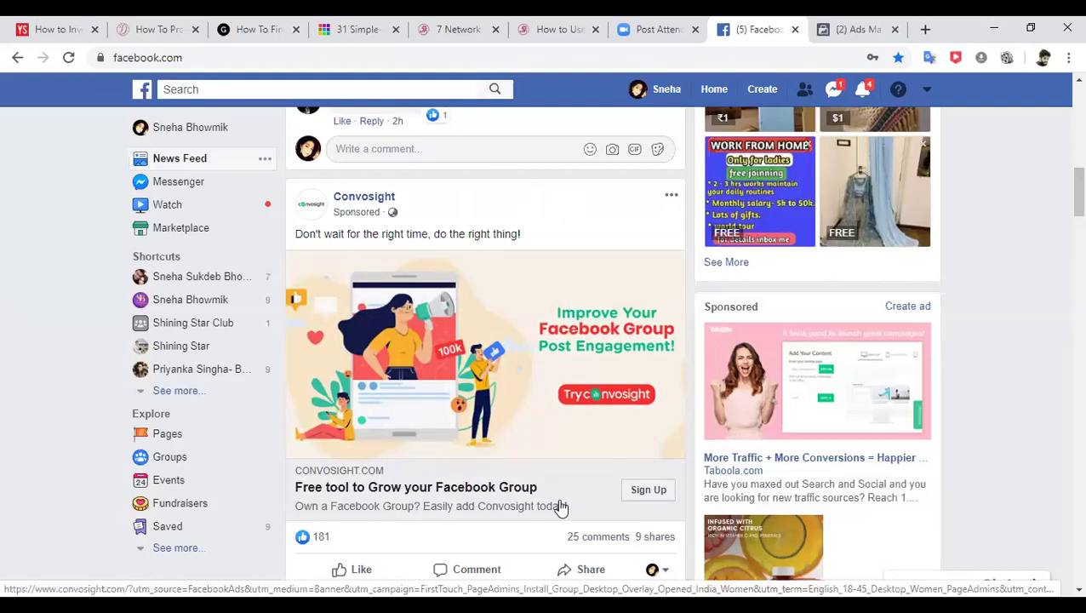
{"action": "left_click", "coordinate": [638, 499]}
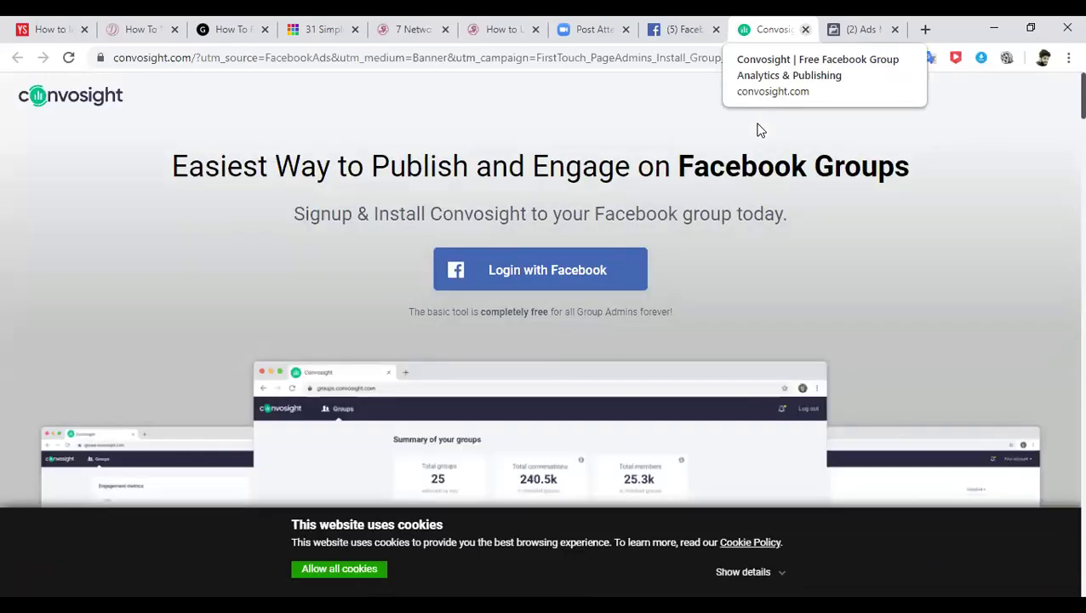
{"action": "key", "text": "ctrl+w"}
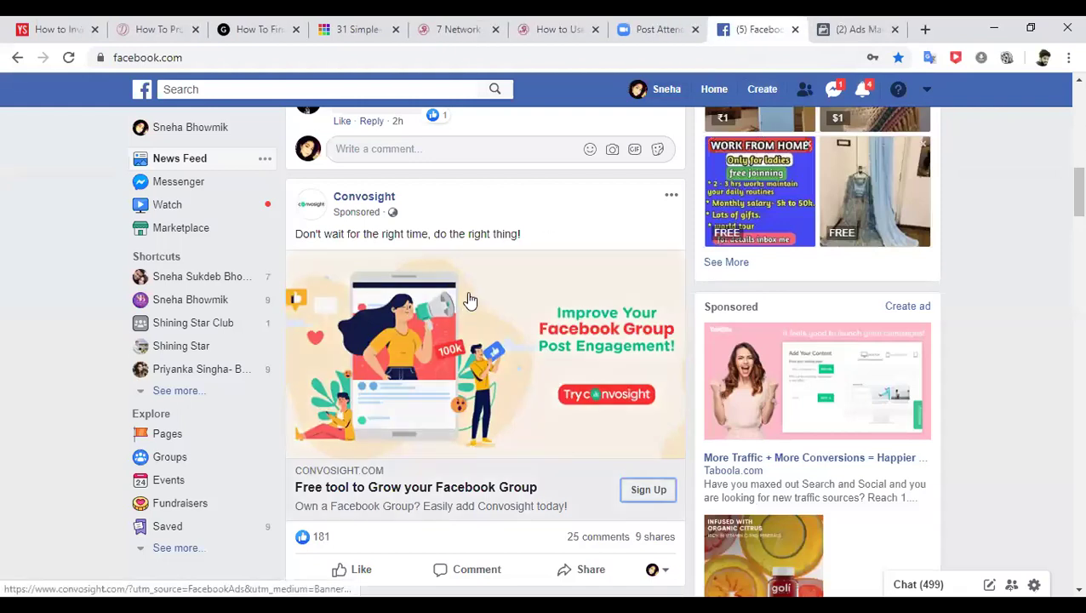
- Choose the Single image or video format and remove the existing untitled photo from Media
{"action": "left_click", "coordinate": [853, 32]}
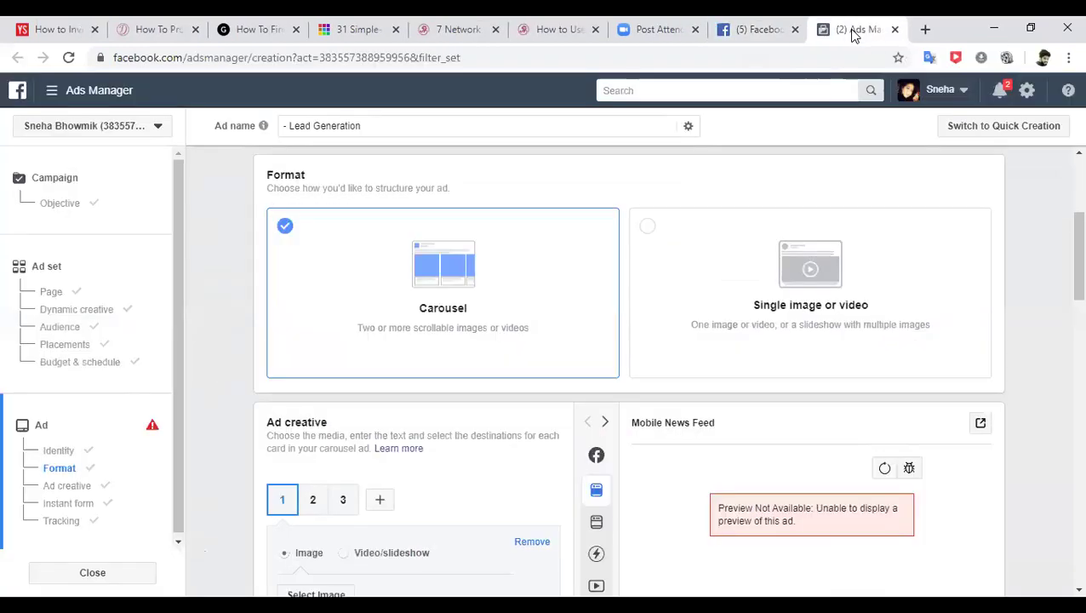
{"action": "left_click", "coordinate": [652, 238]}
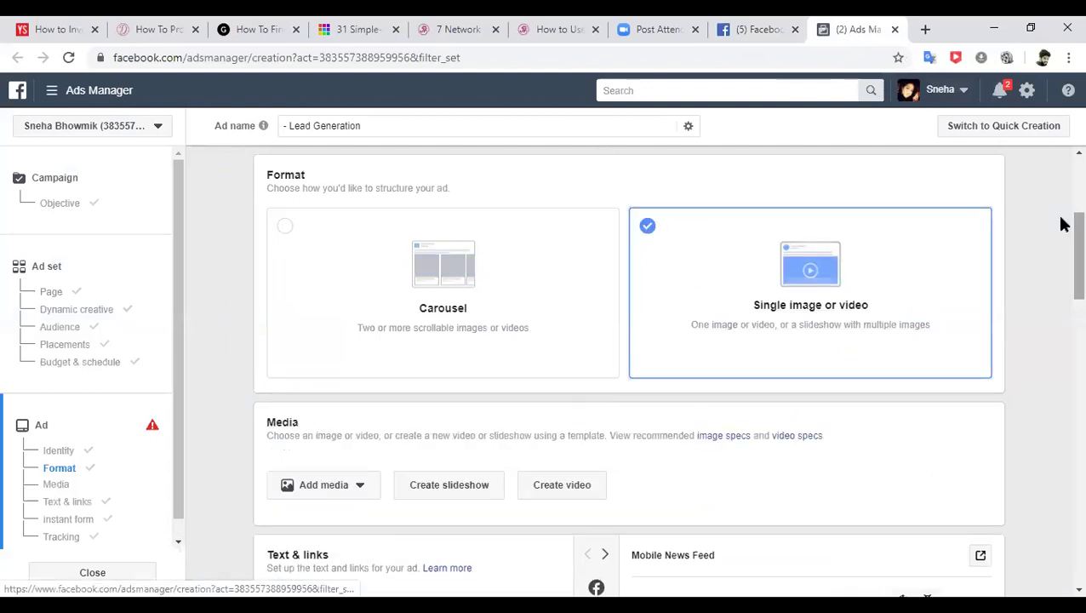
{"action": "scroll", "coordinate": [1061, 230], "scroll_direction": "down", "scroll_amount": 1}
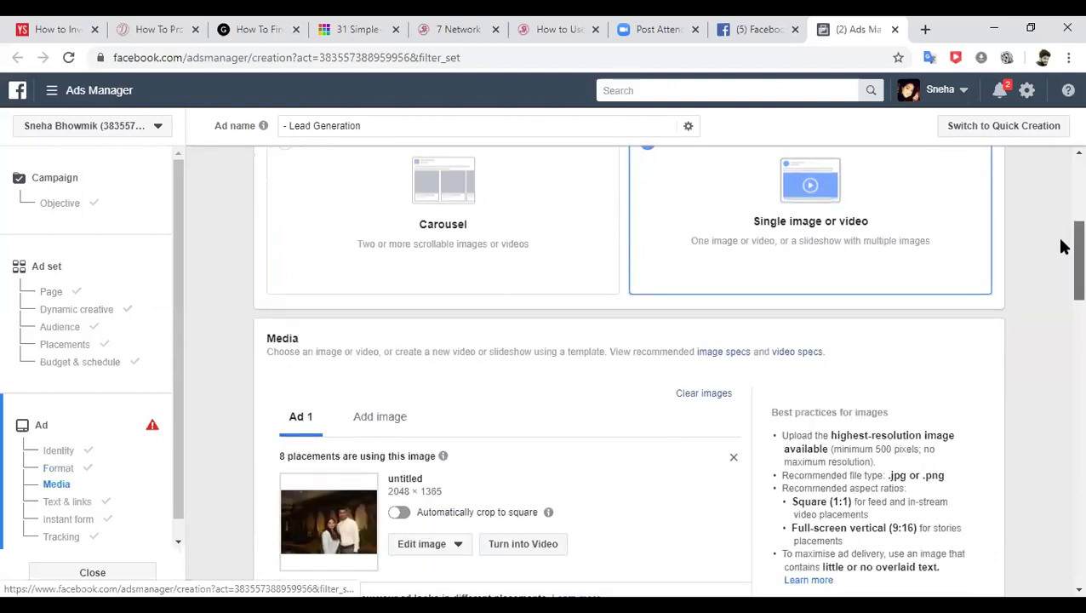
{"action": "scroll", "coordinate": [1063, 246], "scroll_direction": "down", "scroll_amount": 1}
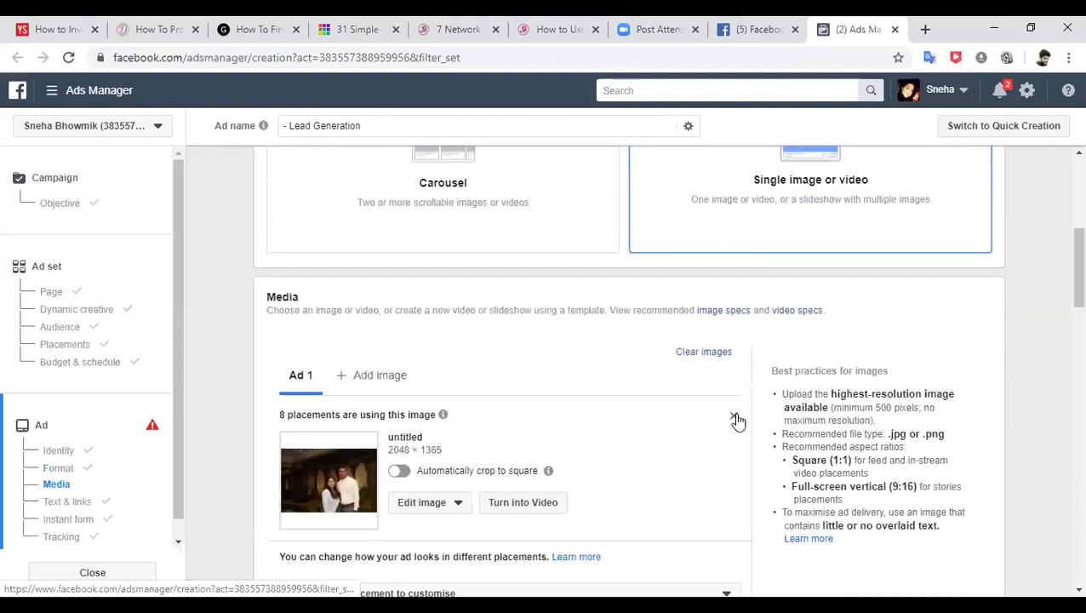
{"action": "left_click", "coordinate": [734, 418]}
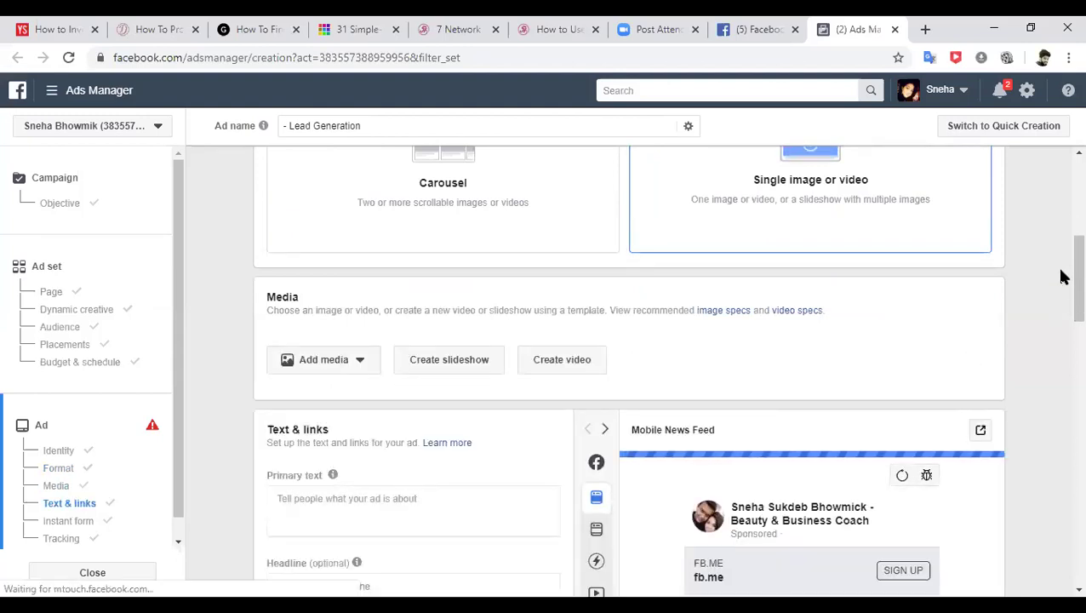
{"action": "scroll", "coordinate": [1063, 270], "scroll_direction": "down", "scroll_amount": 1}
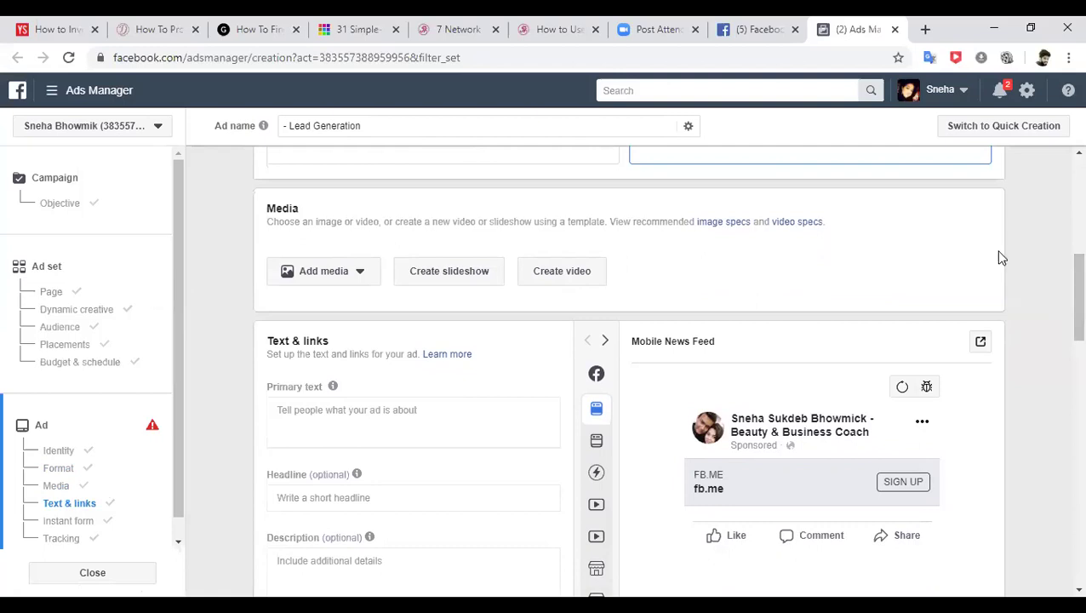
- Go to freepik.com in a new tab and search for 'work from home'
{"action": "left_click", "coordinate": [928, 31]}
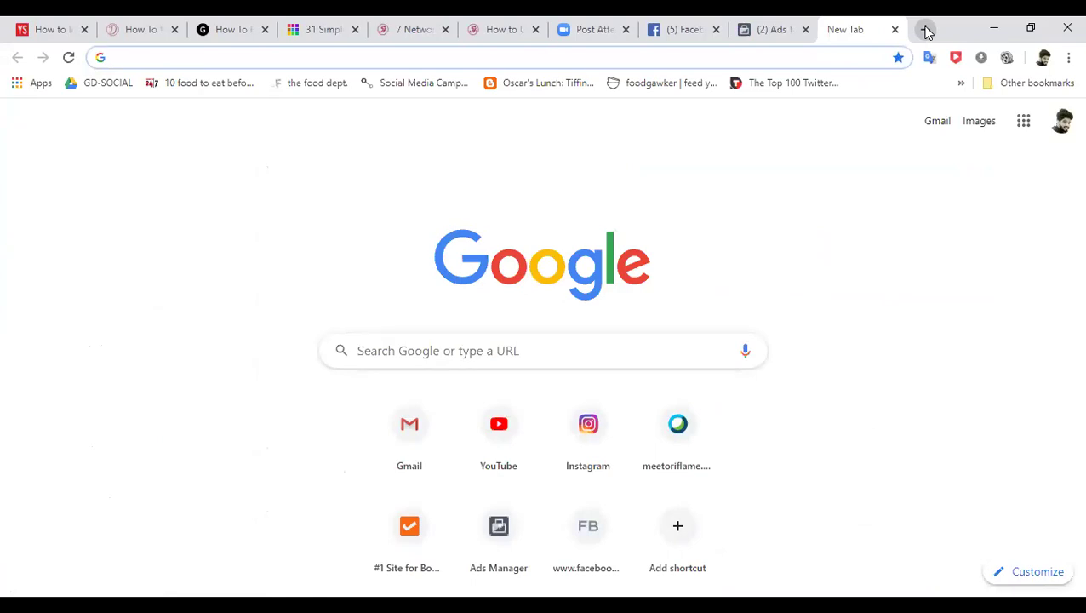
{"action": "type", "text": "freepik.com"}
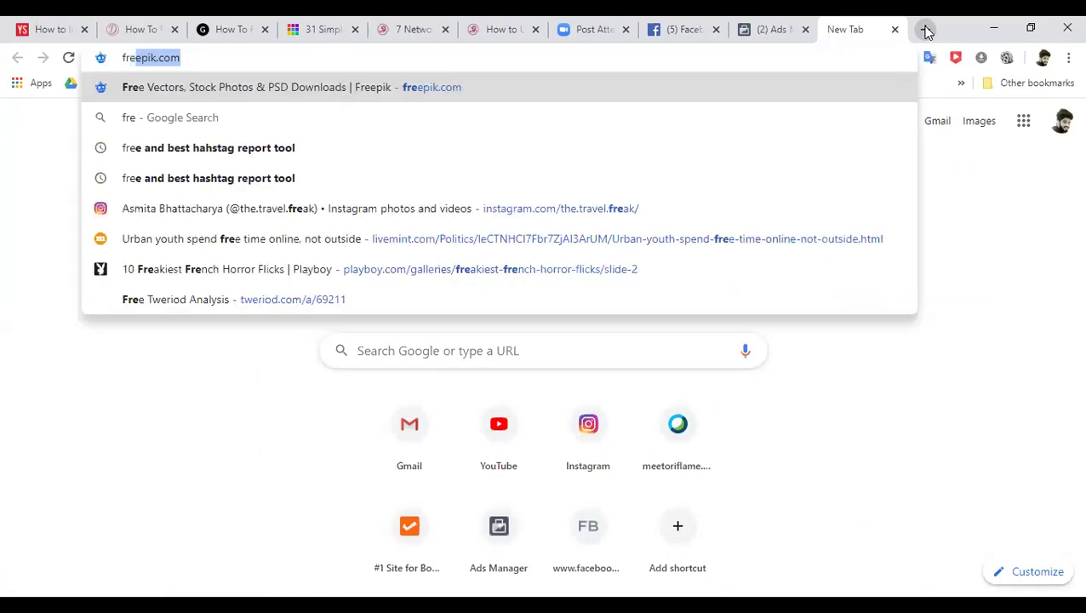
{"action": "key", "text": "Return"}
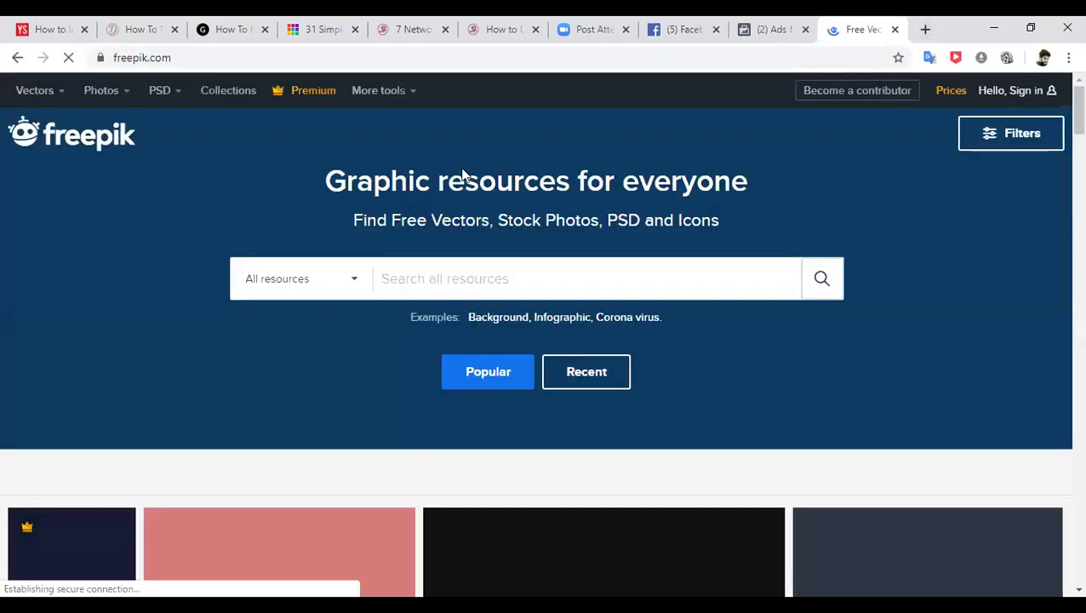
{"action": "left_click", "coordinate": [417, 274]}
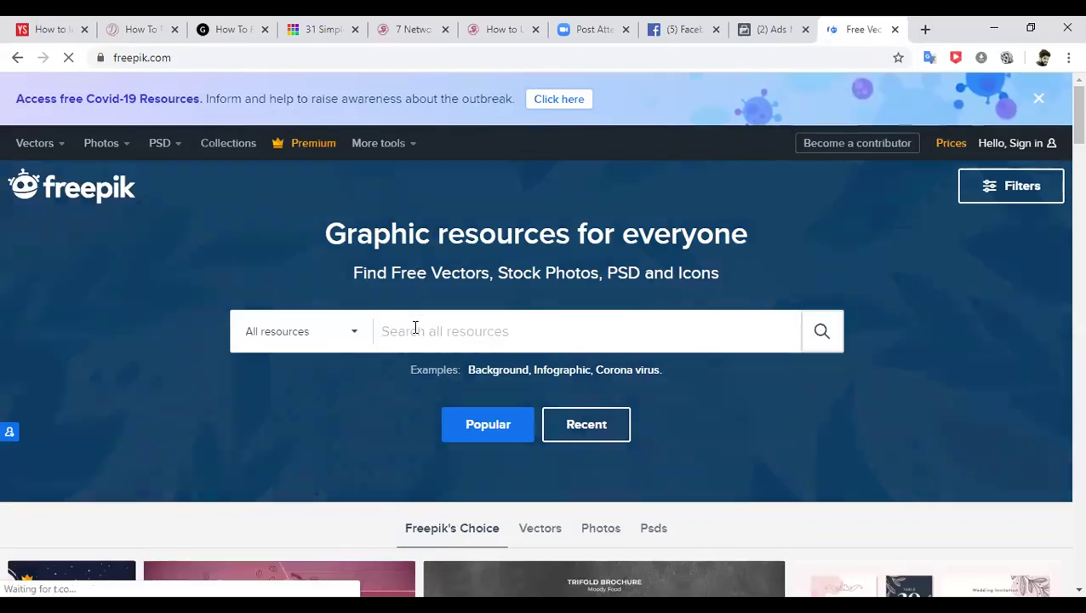
{"action": "type", "text": "work from home"}
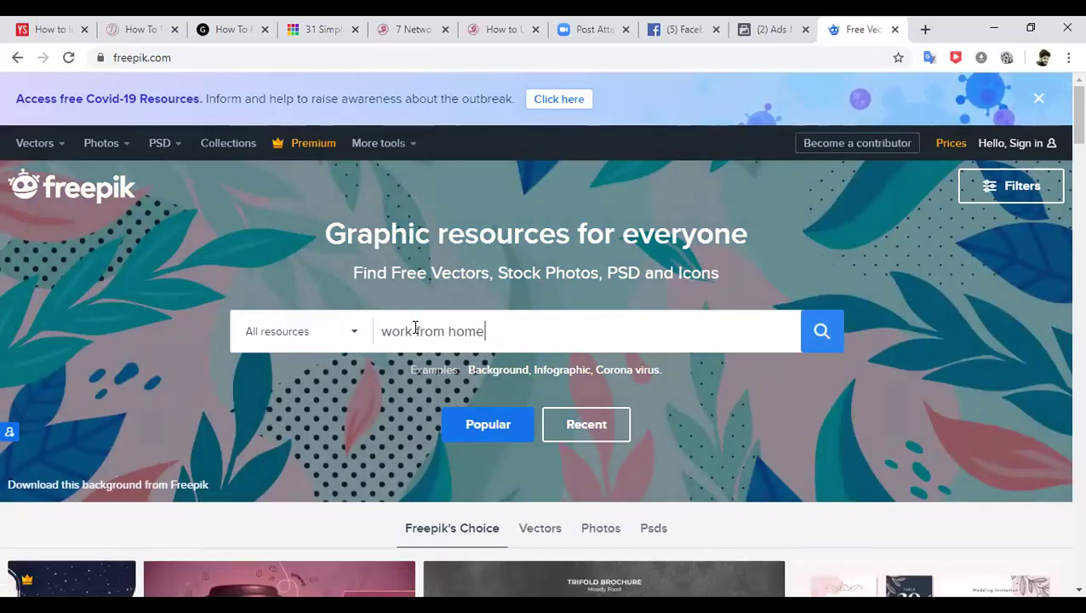
{"action": "key", "text": "Return"}
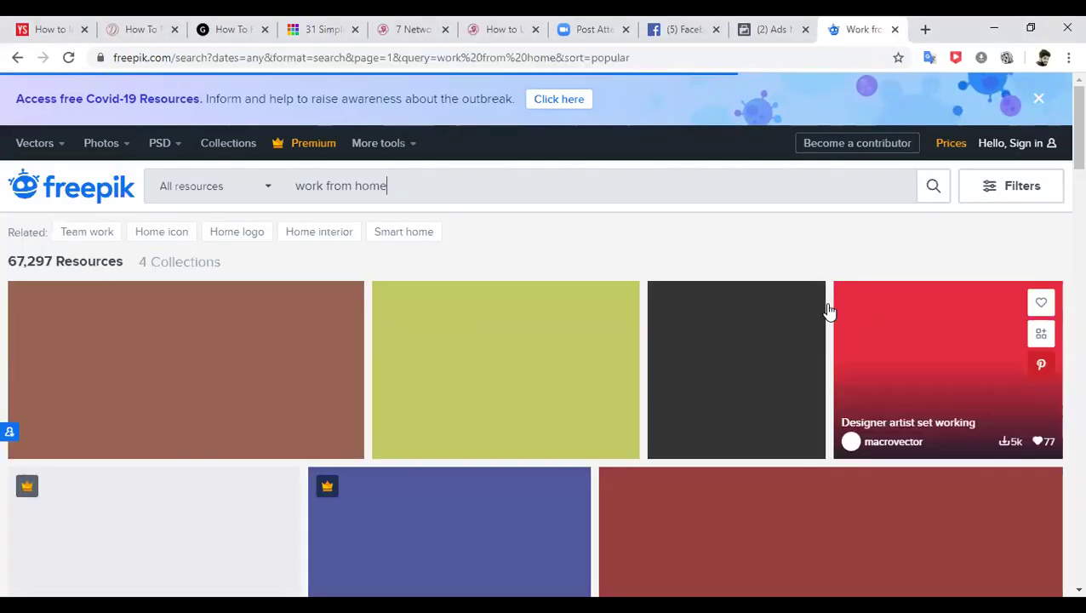
- Scroll through the 67,297 'work from home' photo and illustration results
{"action": "scroll", "coordinate": [1062, 147], "scroll_direction": "down", "scroll_amount": 1}
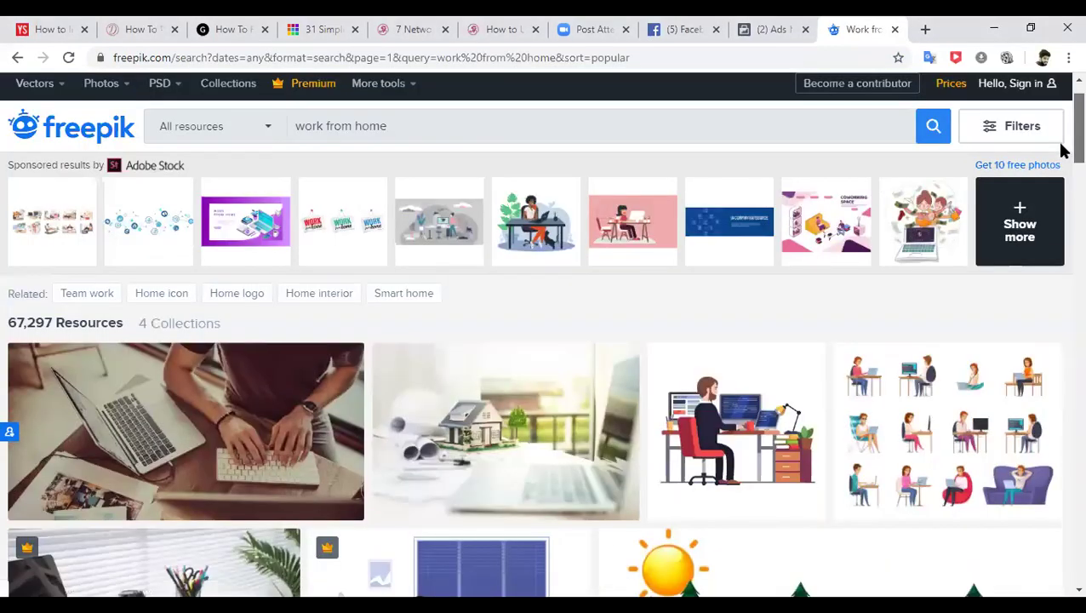
{"action": "scroll", "coordinate": [1061, 147], "scroll_direction": "down", "scroll_amount": 4}
{"action": "scroll", "coordinate": [1061, 185], "scroll_direction": "down", "scroll_amount": 6}
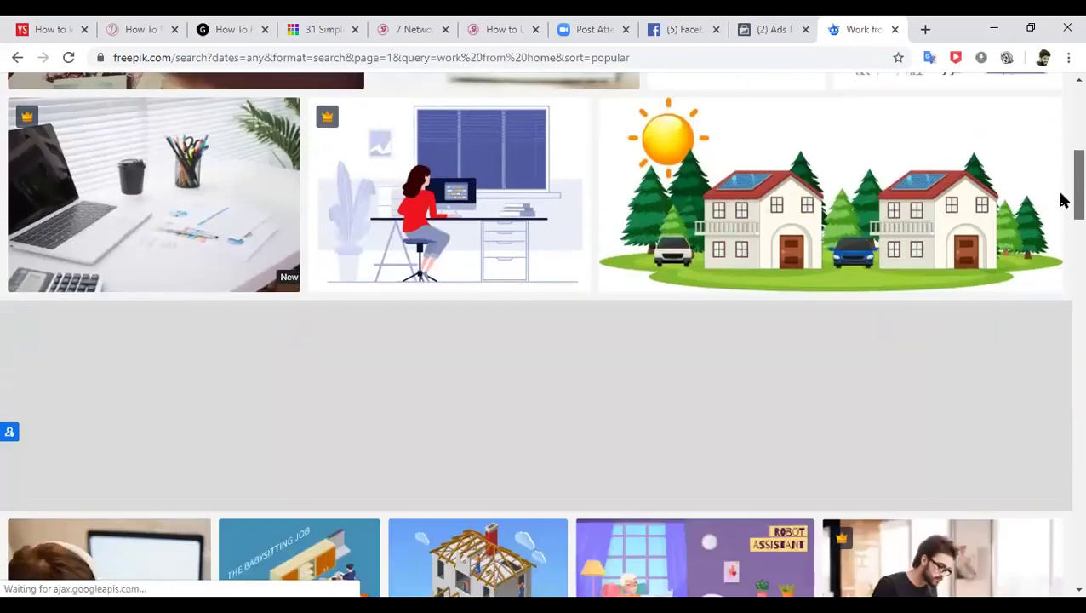
{"action": "scroll", "coordinate": [1061, 247], "scroll_direction": "down", "scroll_amount": 8}
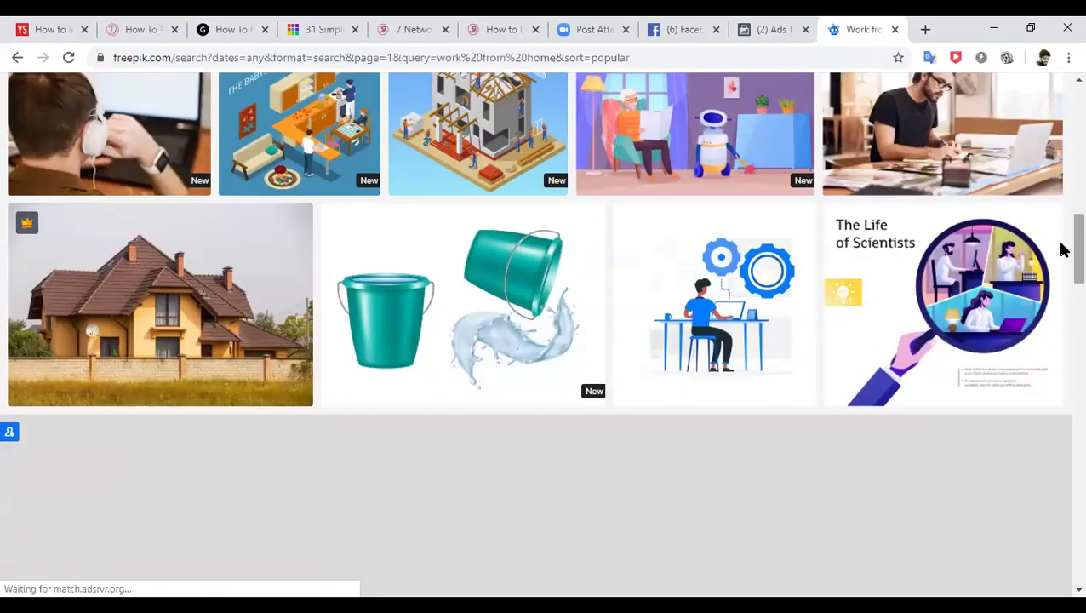
{"action": "scroll", "coordinate": [1061, 317], "scroll_direction": "down", "scroll_amount": 6}
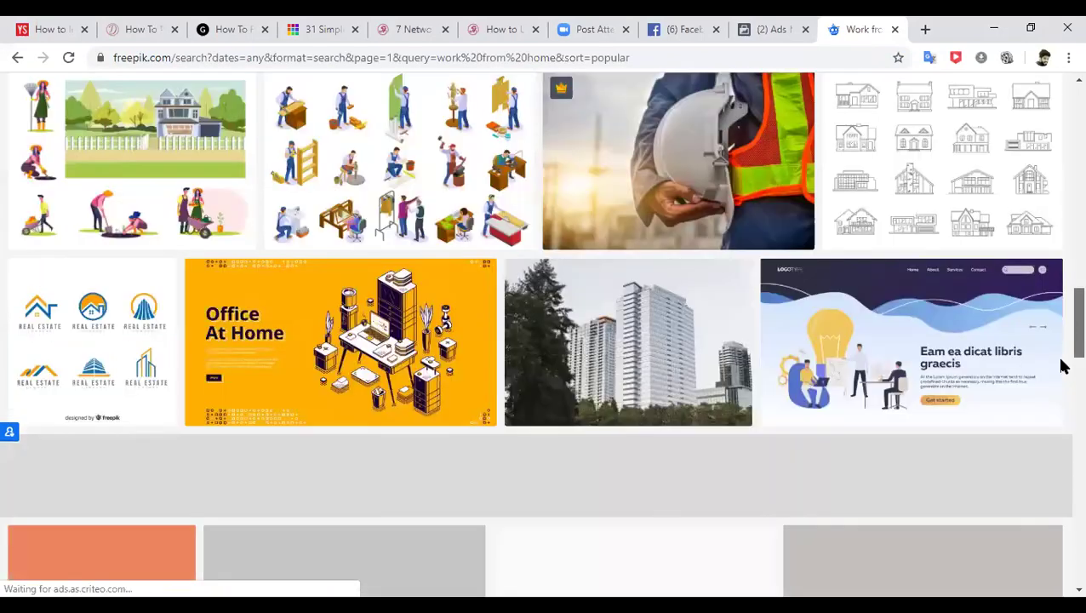
{"action": "scroll", "coordinate": [1061, 375], "scroll_direction": "down", "scroll_amount": 2}
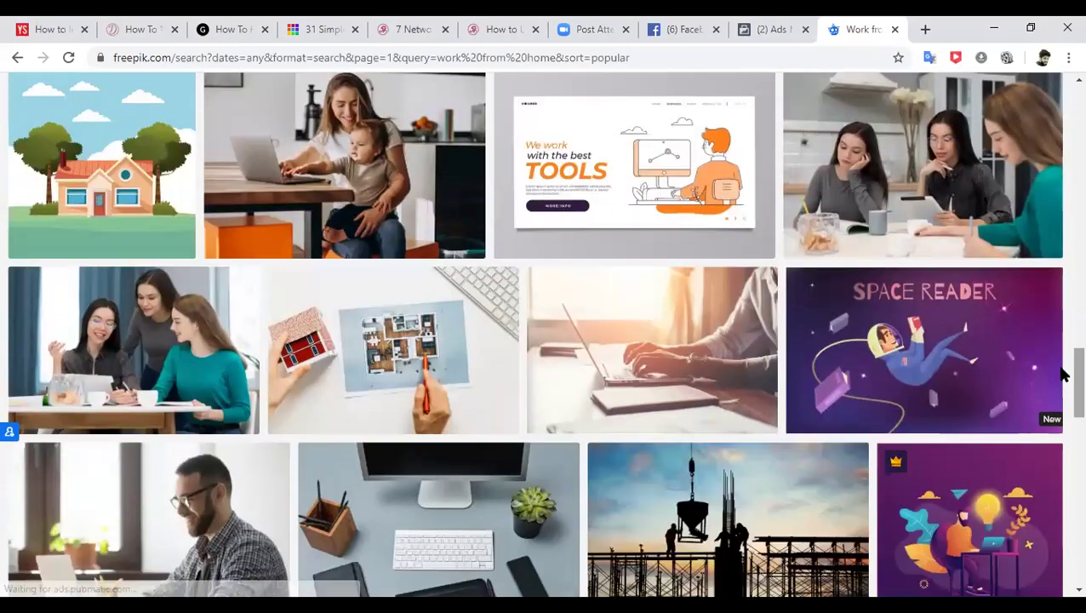
{"action": "scroll", "coordinate": [1061, 418], "scroll_direction": "down", "scroll_amount": 4}
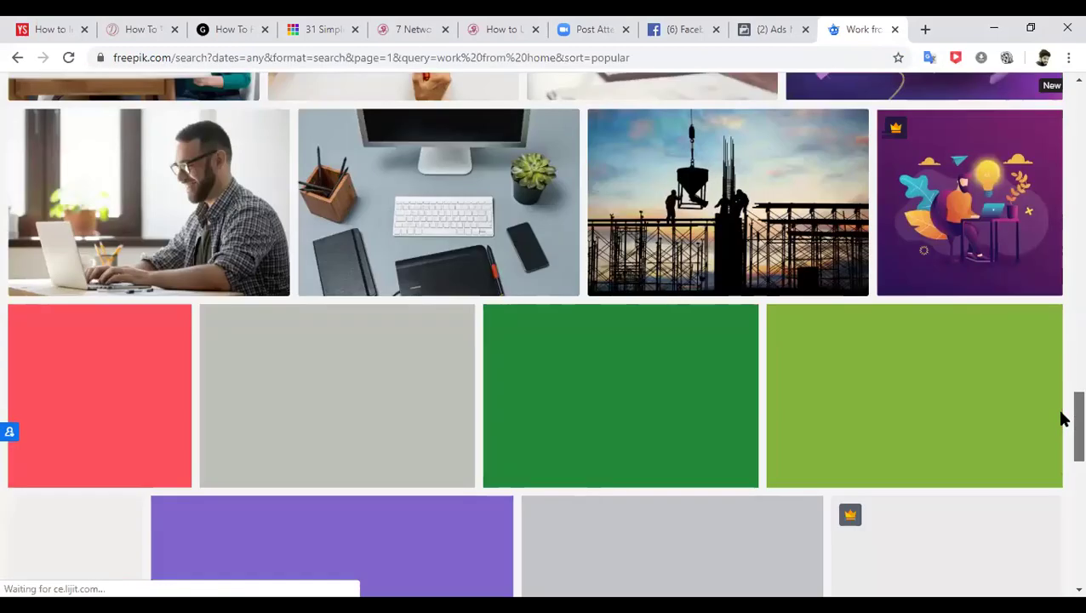
{"action": "scroll", "coordinate": [1061, 430], "scroll_direction": "down", "scroll_amount": 3}
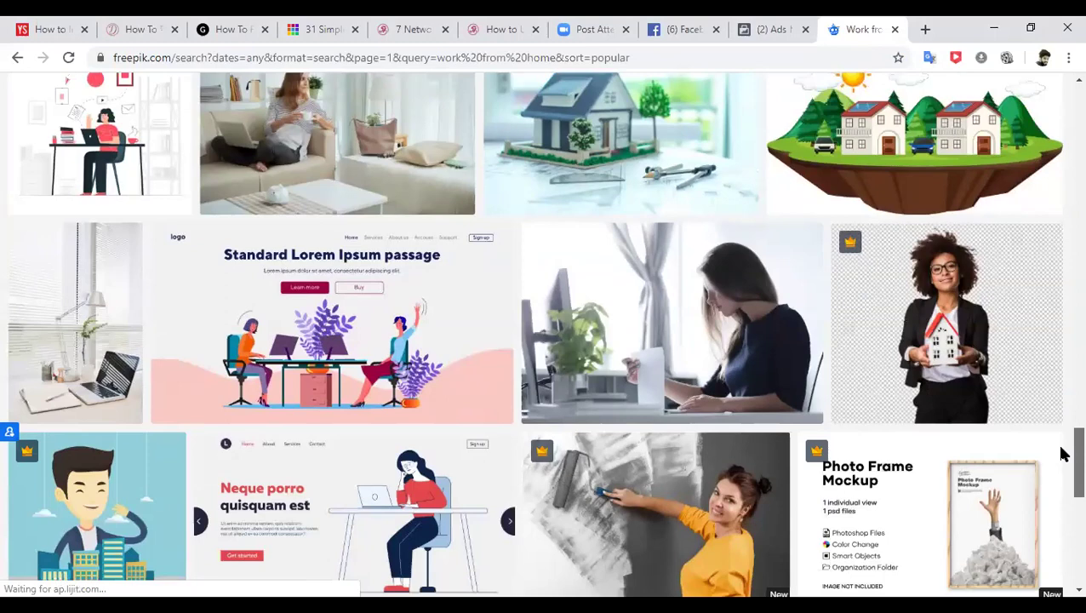
{"action": "scroll", "coordinate": [1062, 456], "scroll_direction": "down", "scroll_amount": 5}
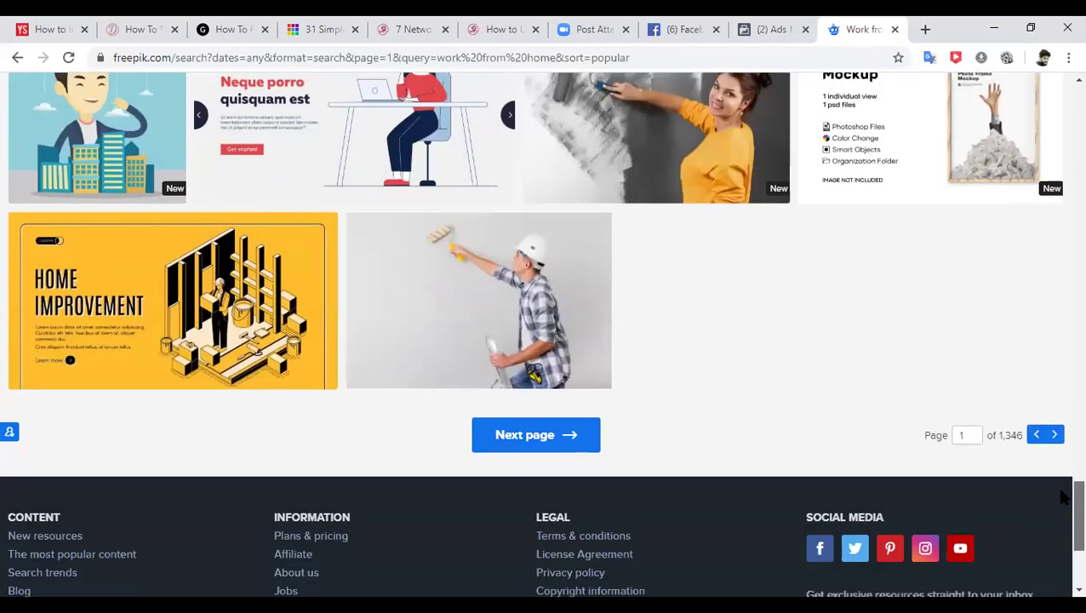
{"action": "left_click_drag", "start_coordinate": [1062, 497], "coordinate": [1061, 134]}
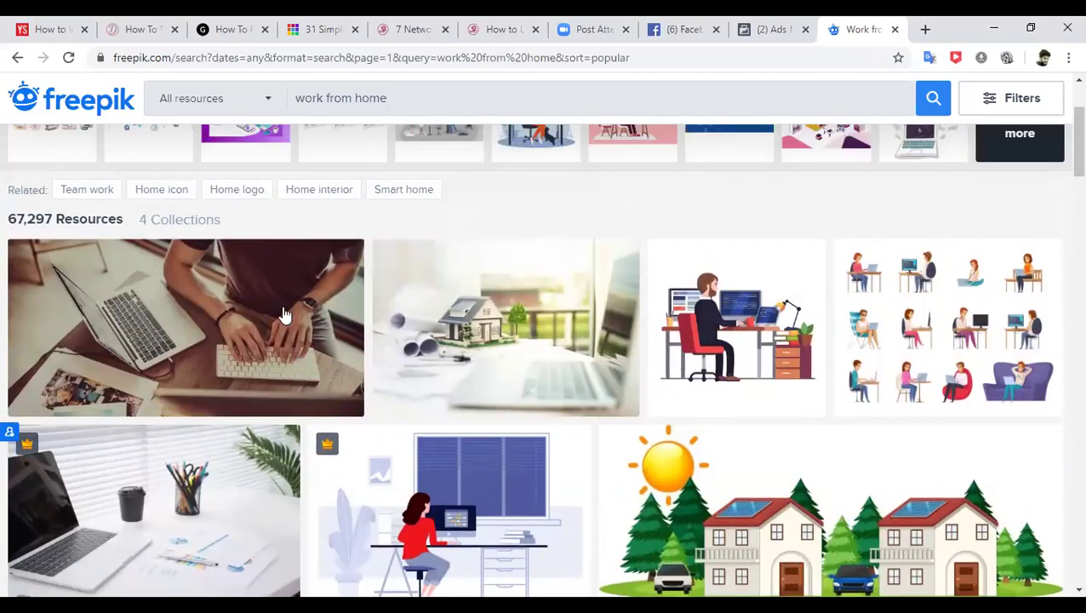
{"action": "mouse_move", "coordinate": [152, 289]}
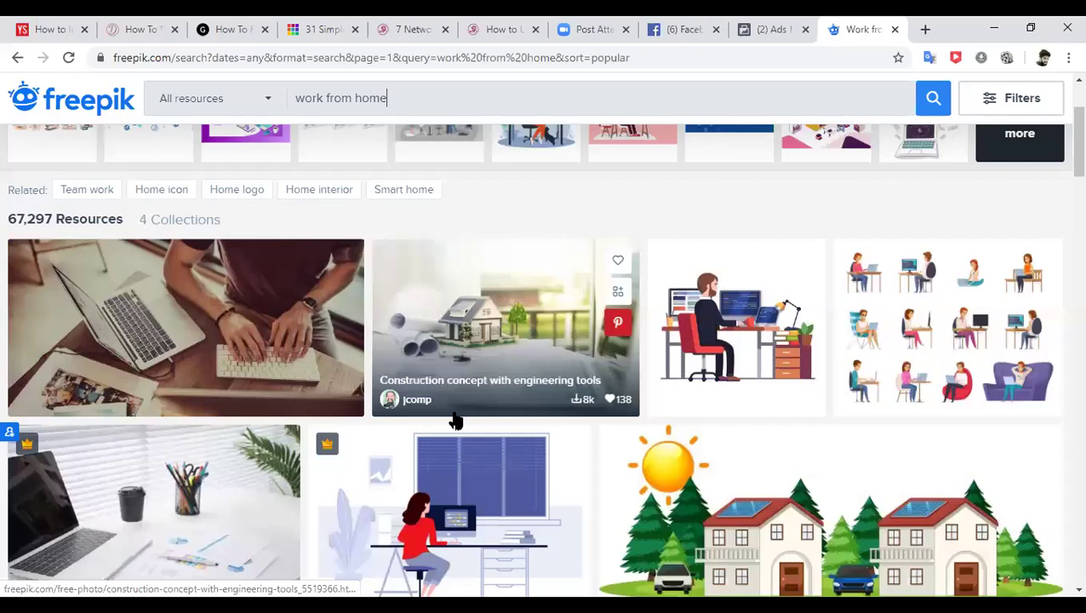
- Save the first result photo to the Desktop as 'fb ad.jpg' and close the Freepik tab
{"action": "right_click", "coordinate": [183, 304]}
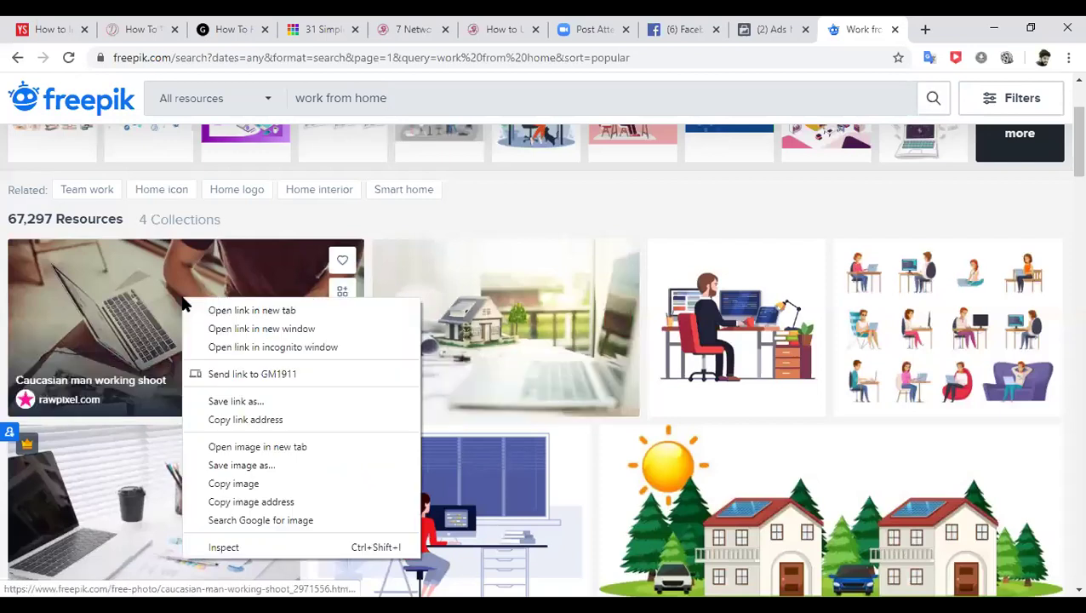
{"action": "left_click", "coordinate": [241, 467]}
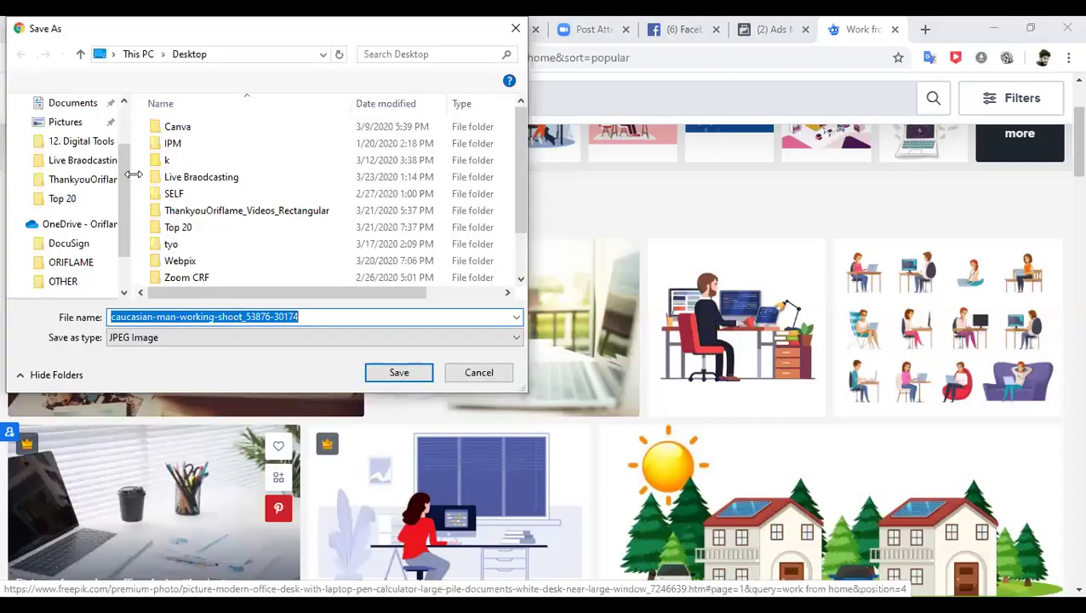
{"action": "scroll", "coordinate": [134, 189], "scroll_direction": "down", "scroll_amount": 3}
{"action": "scroll", "coordinate": [120, 104], "scroll_direction": "up", "scroll_amount": 5}
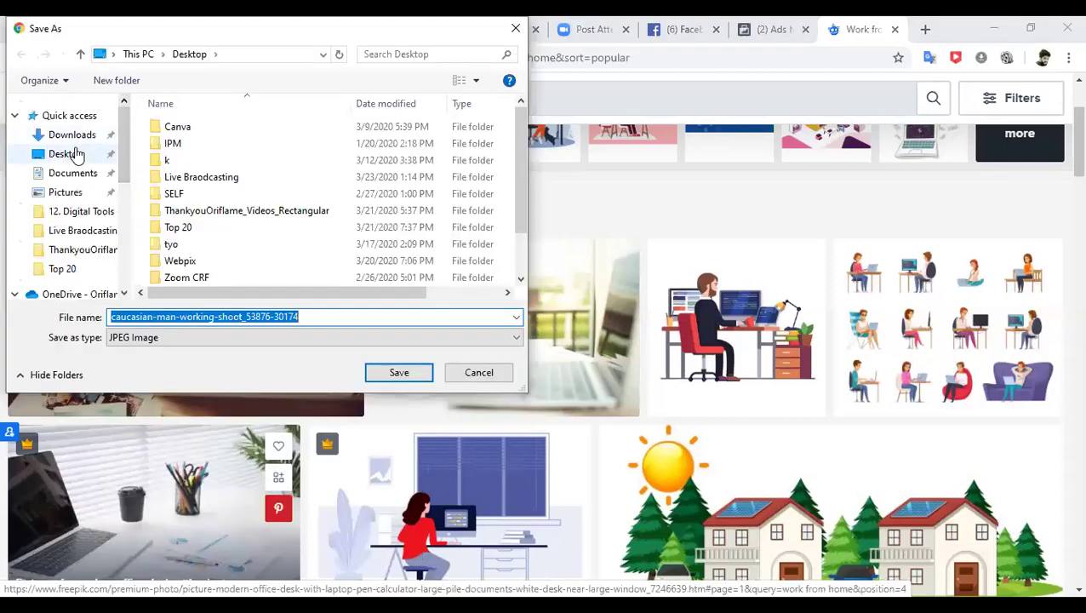
{"action": "left_click", "coordinate": [74, 158]}
{"action": "left_click", "coordinate": [237, 316]}
{"action": "key", "text": "ctrl+a"}
{"action": "type", "text": "fb a"}
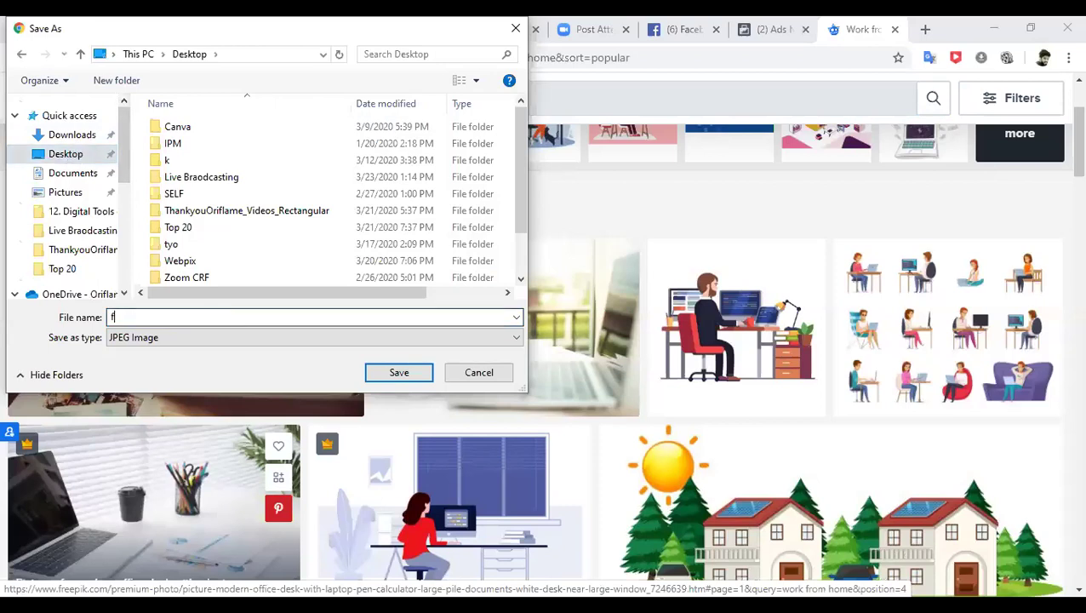
{"action": "left_click", "coordinate": [397, 373]}
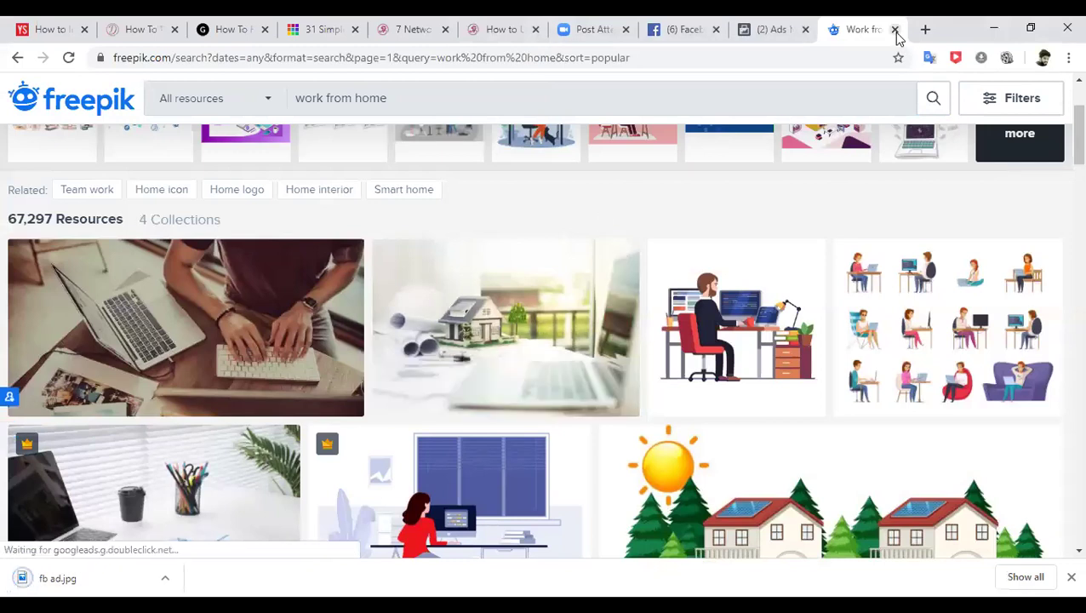
{"action": "left_click", "coordinate": [894, 30]}
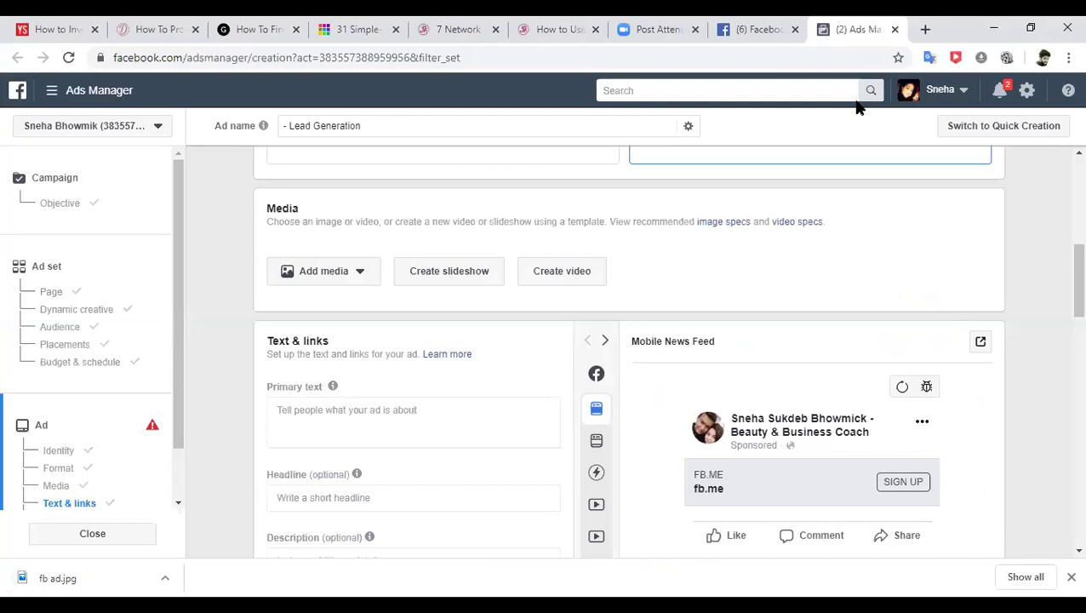
- Scroll past the ad's Media and Text & links fields and open a new browser tab
{"action": "left_click_drag", "start_coordinate": [1063, 288], "coordinate": [1062, 341]}
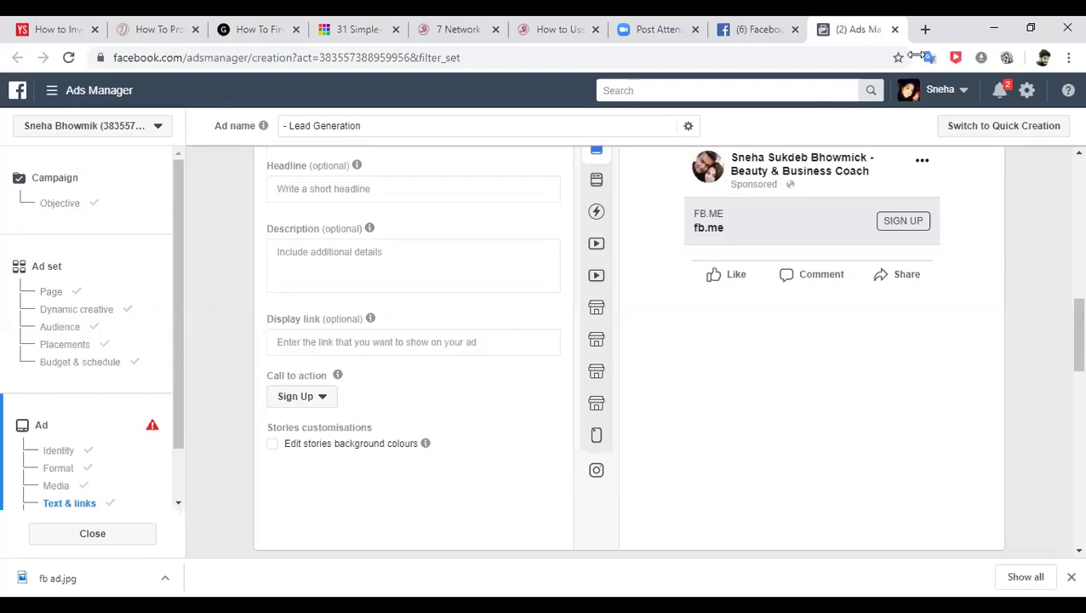
{"action": "left_click", "coordinate": [925, 29]}
- Go to canva.com and create a blank 'Facebook Ad - Untitled' design
{"action": "type", "text": "can"}
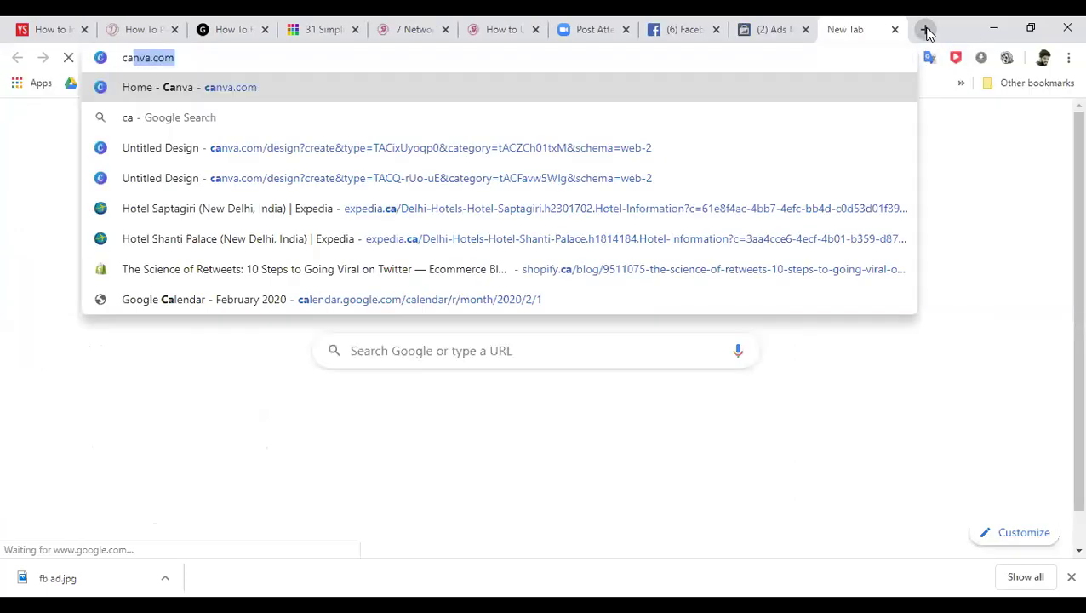
{"action": "type", "text": "va"}
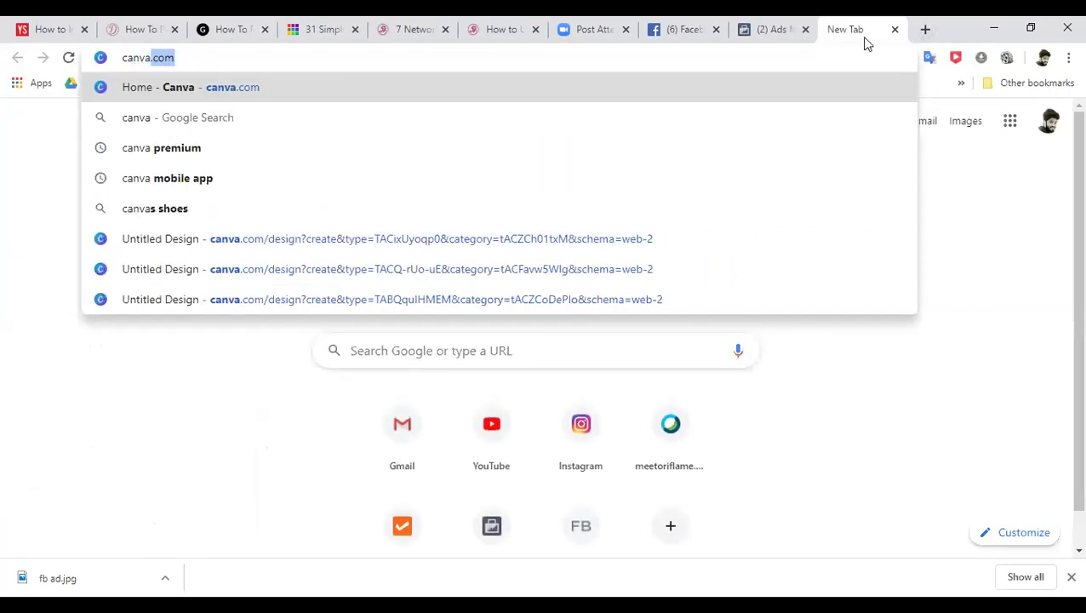
{"action": "key", "text": "Return"}
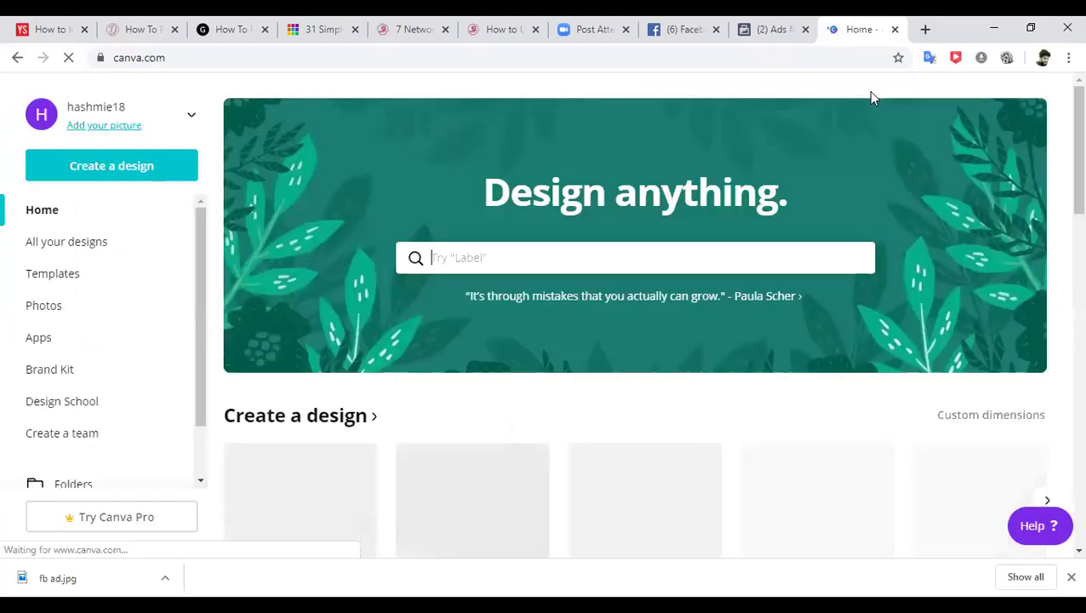
{"action": "left_click", "coordinate": [132, 177]}
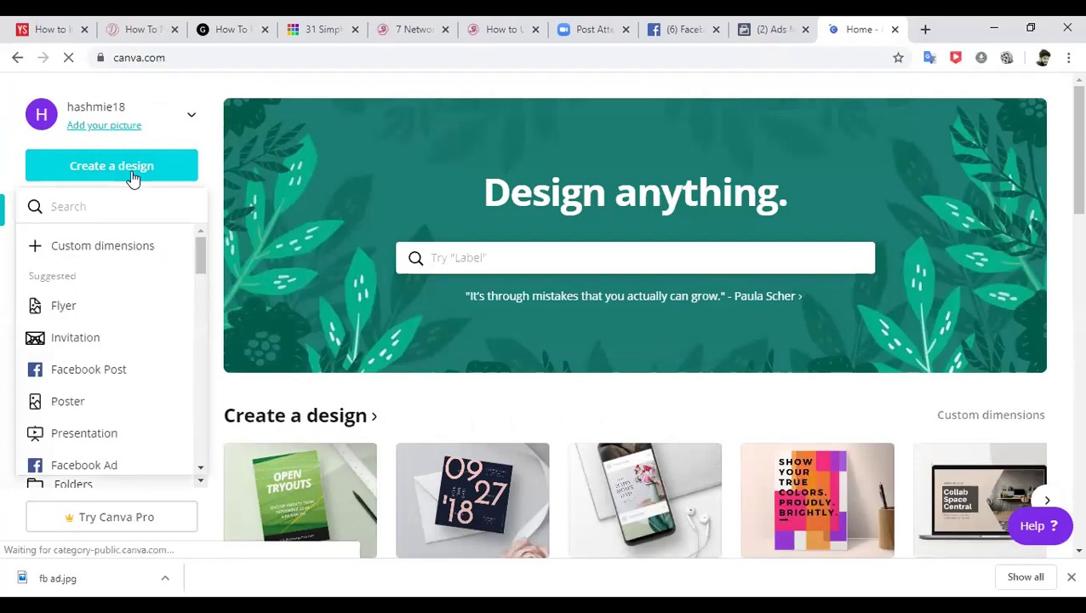
{"action": "left_click", "coordinate": [101, 465]}
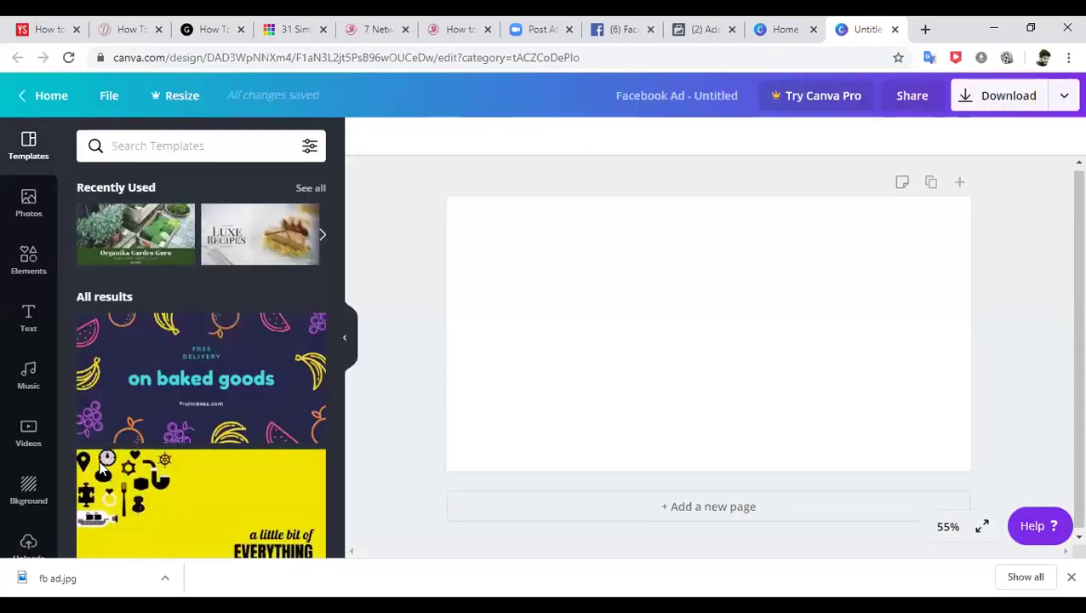
{"action": "left_click_drag", "start_coordinate": [335, 193], "coordinate": [337, 221]}
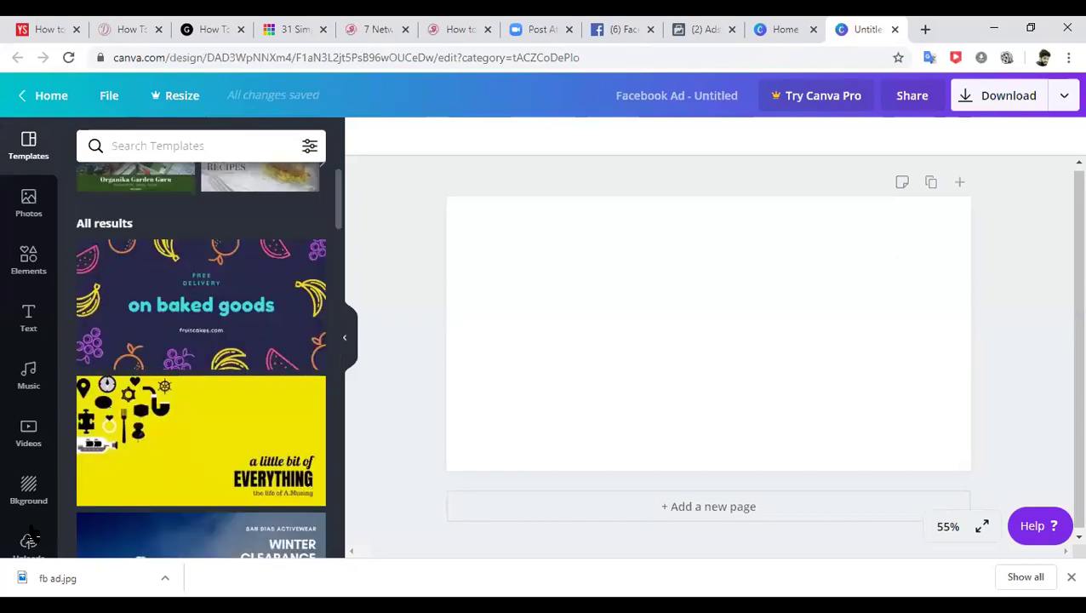
- Upload the 'fb ad' JPG from the Desktop into the design's Uploads
{"action": "left_click", "coordinate": [29, 544]}
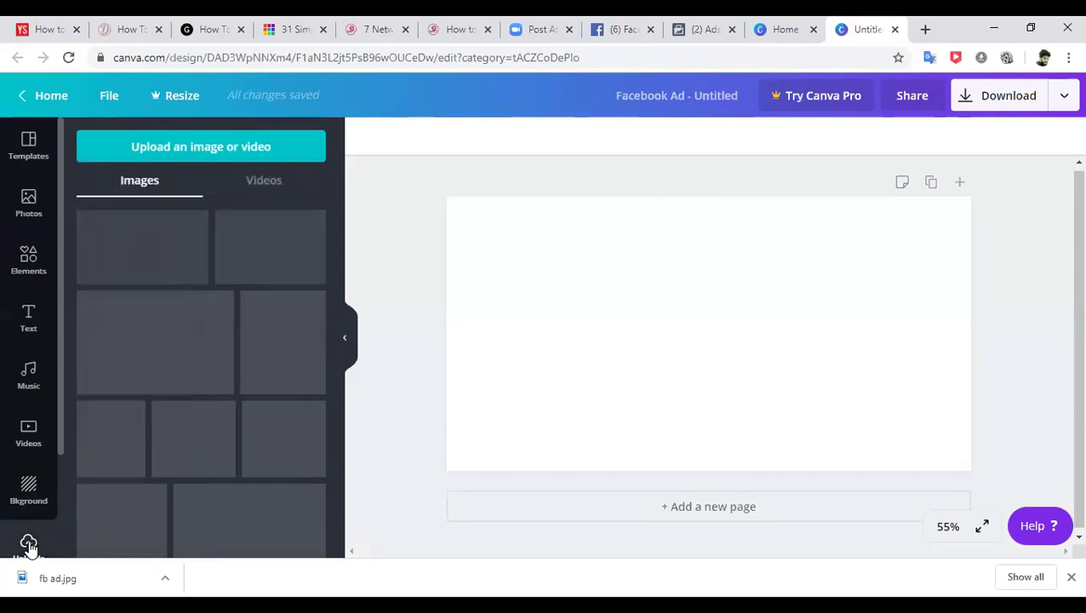
{"action": "left_click", "coordinate": [195, 158]}
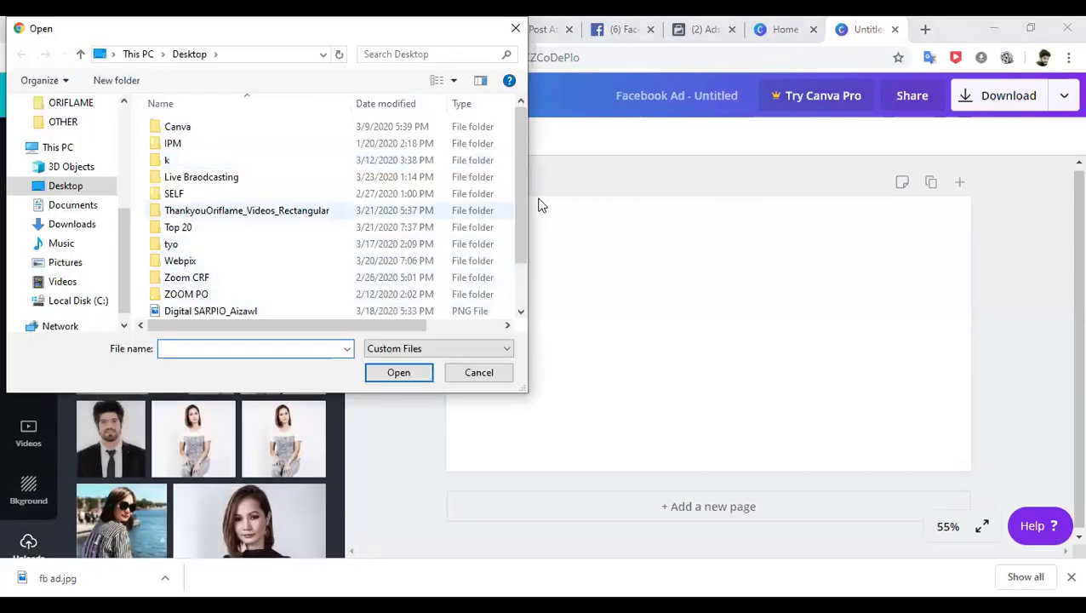
{"action": "left_click_drag", "start_coordinate": [511, 201], "coordinate": [516, 233]}
{"action": "scroll", "coordinate": [516, 303], "scroll_direction": "down", "scroll_amount": 1}
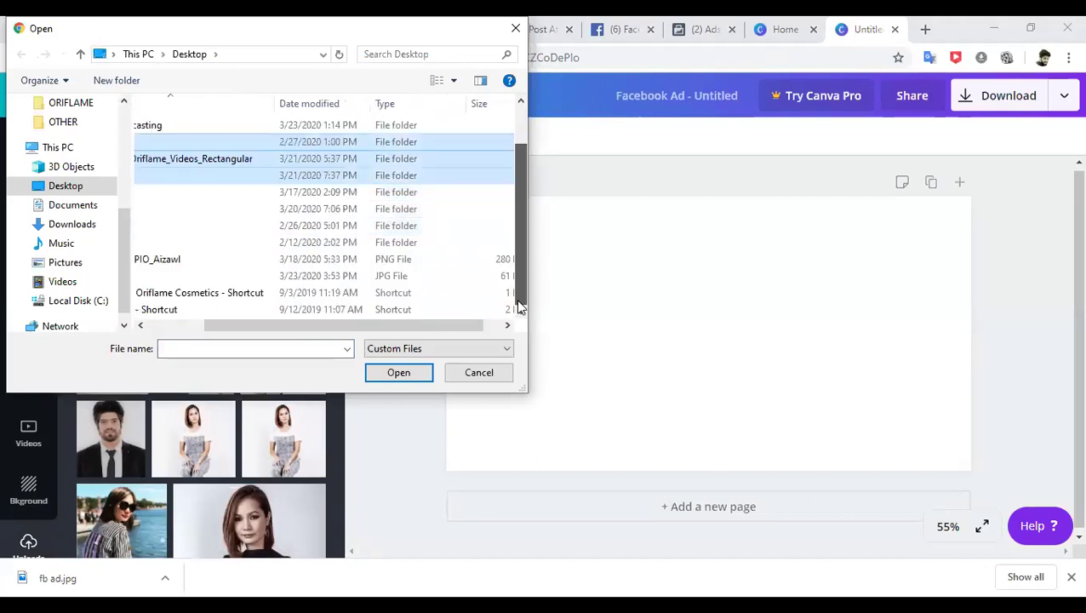
{"action": "left_click_drag", "start_coordinate": [259, 323], "coordinate": [126, 323]}
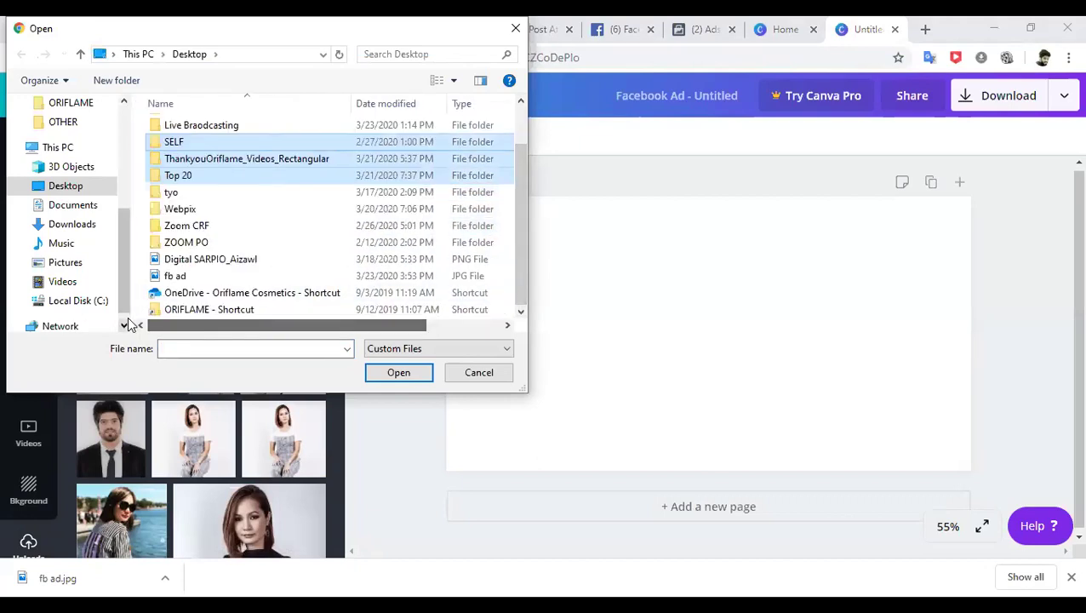
{"action": "left_click", "coordinate": [174, 277]}
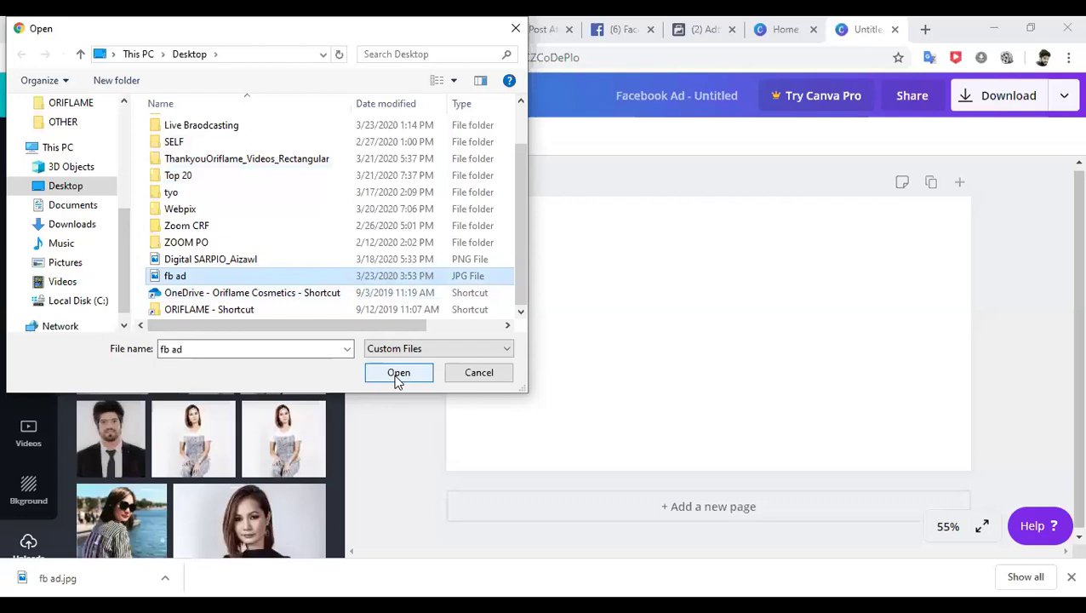
{"action": "left_click", "coordinate": [396, 374]}
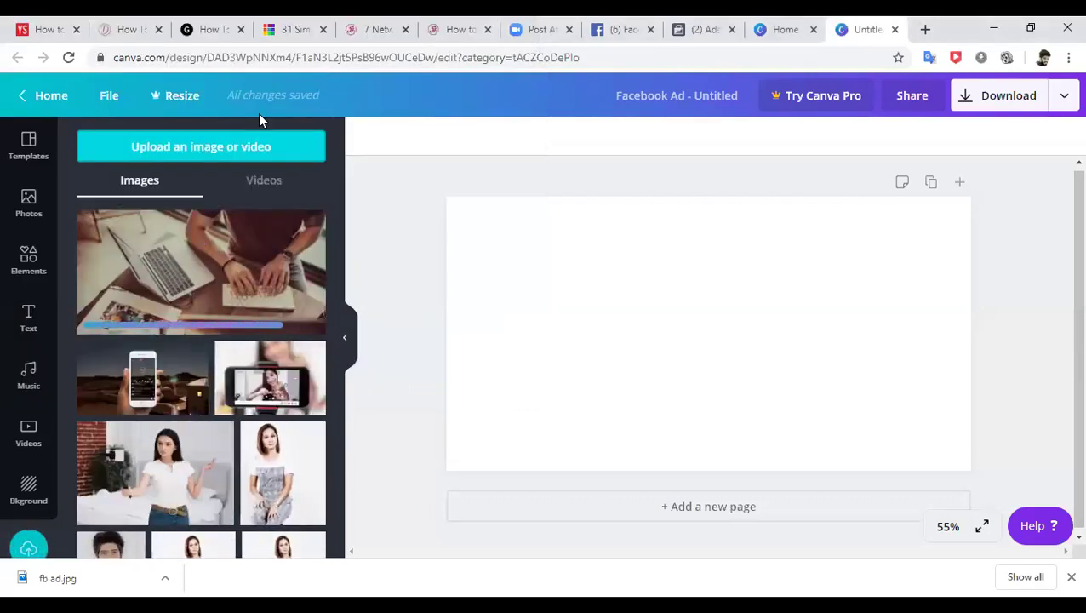
- Close the old untitled design and start a new Facebook Ad design
{"action": "left_click", "coordinate": [779, 29]}
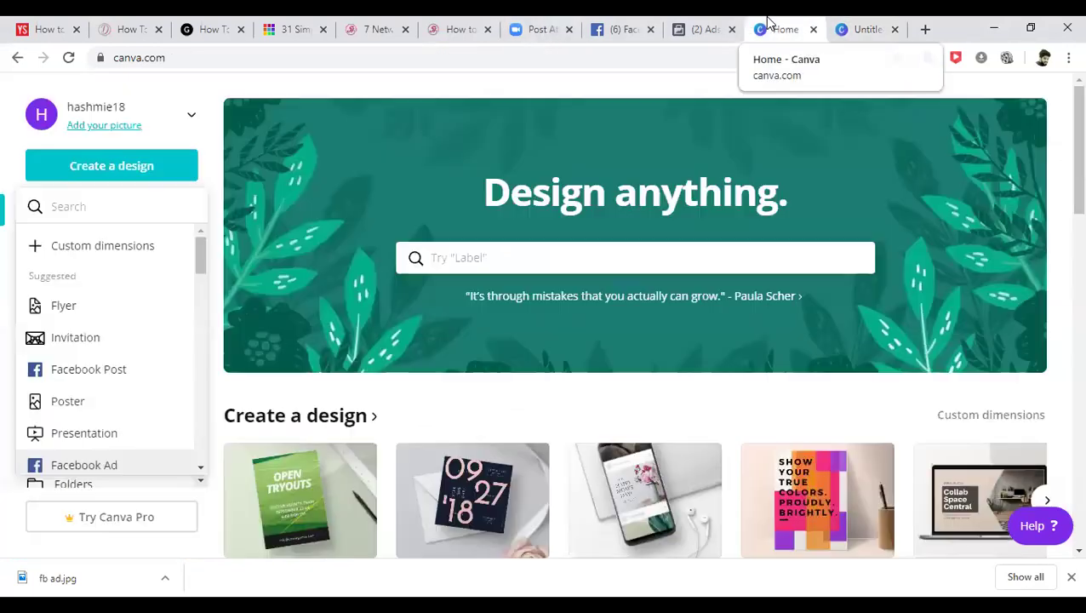
{"action": "left_click", "coordinate": [865, 29]}
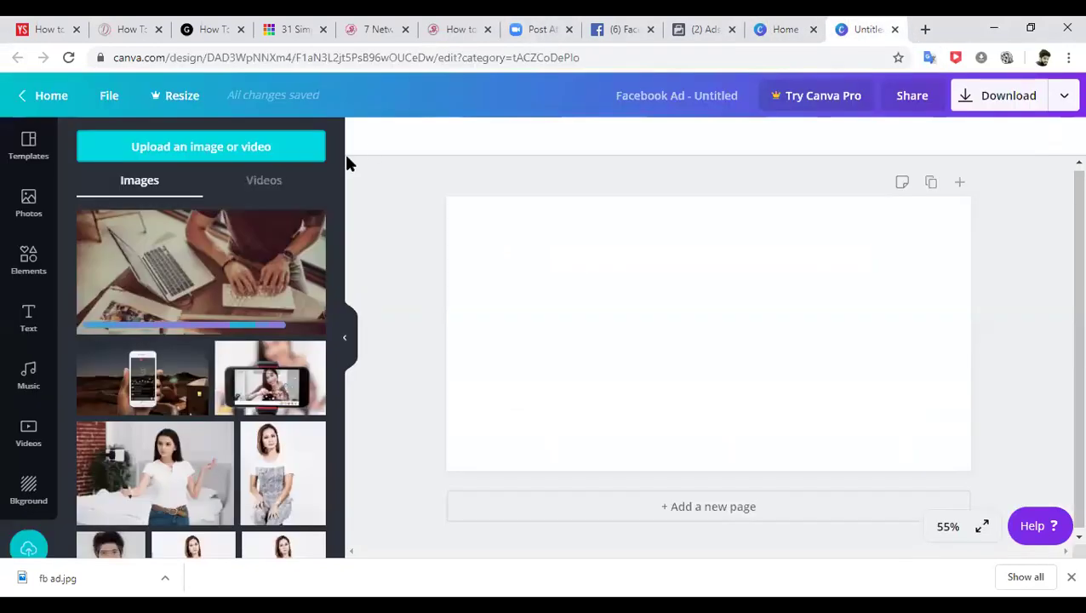
{"action": "left_click", "coordinate": [895, 29]}
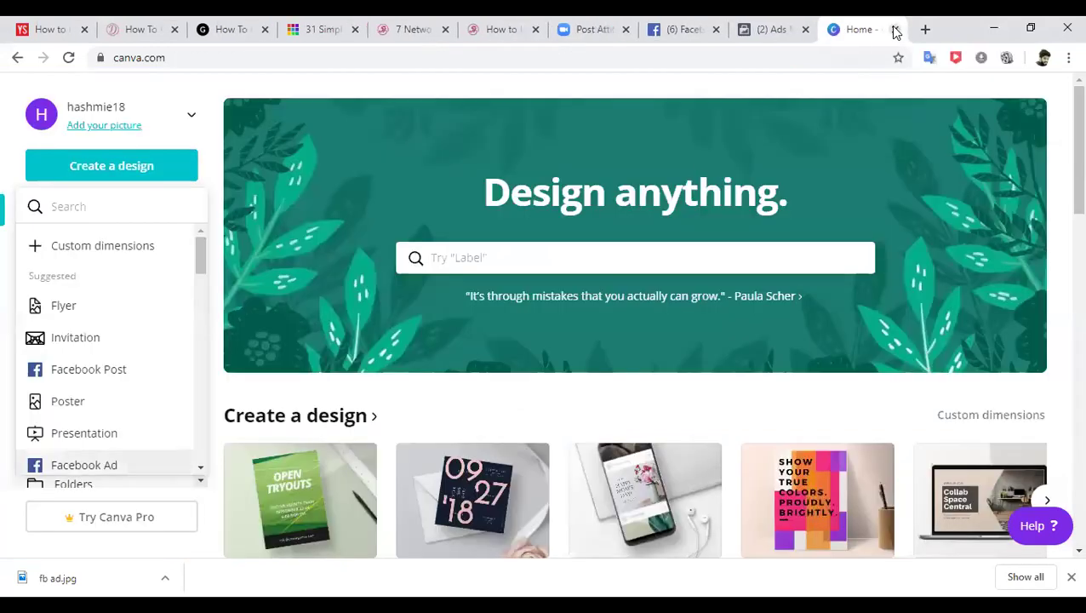
{"action": "left_click", "coordinate": [114, 466]}
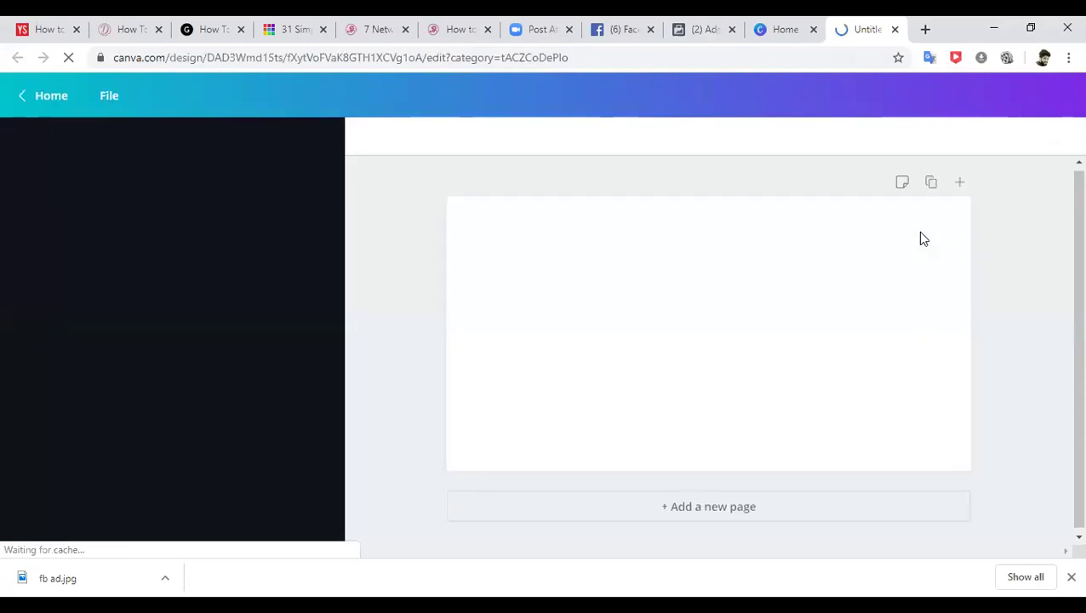
{"action": "left_click", "coordinate": [1065, 579]}
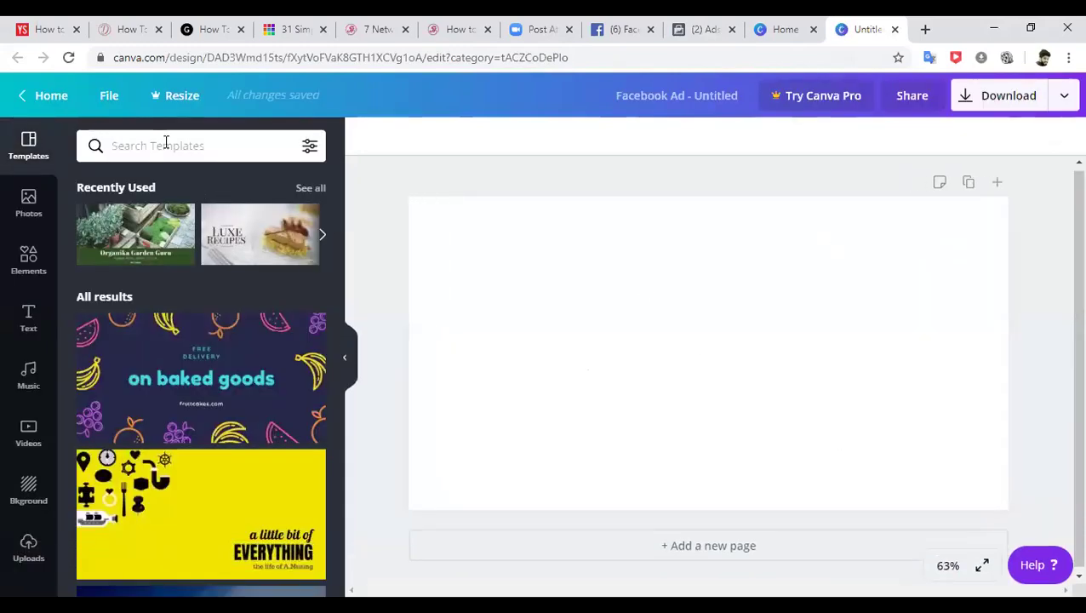
- Search templates for 'business', trying Beechtown Eatery and then Luxe Recipes
{"action": "left_click", "coordinate": [166, 147]}
{"action": "type", "text": "bu"}
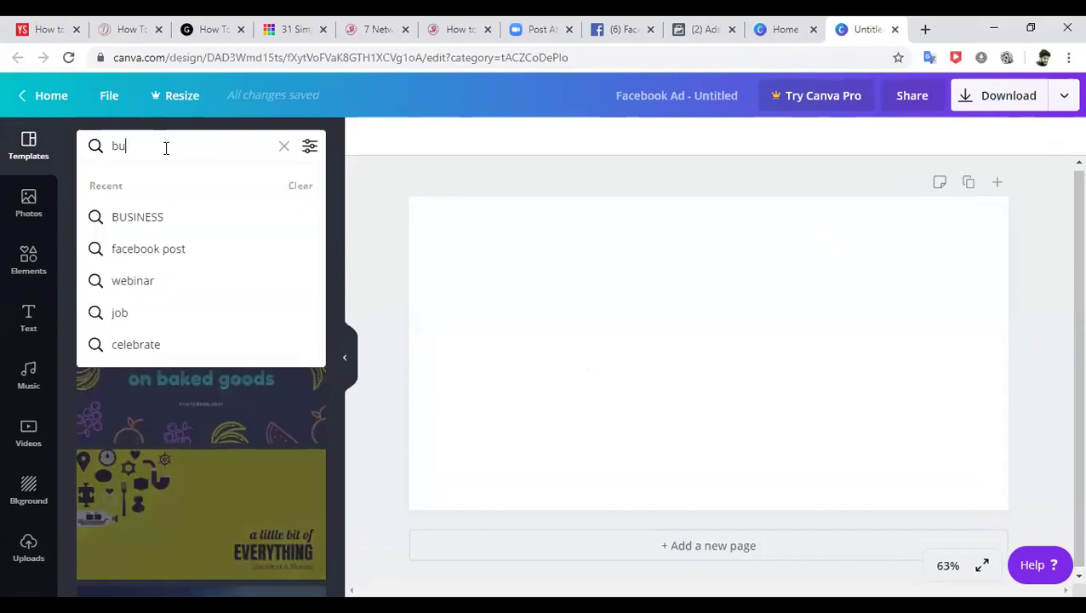
{"action": "type", "text": "siness"}
{"action": "key", "text": "Return"}
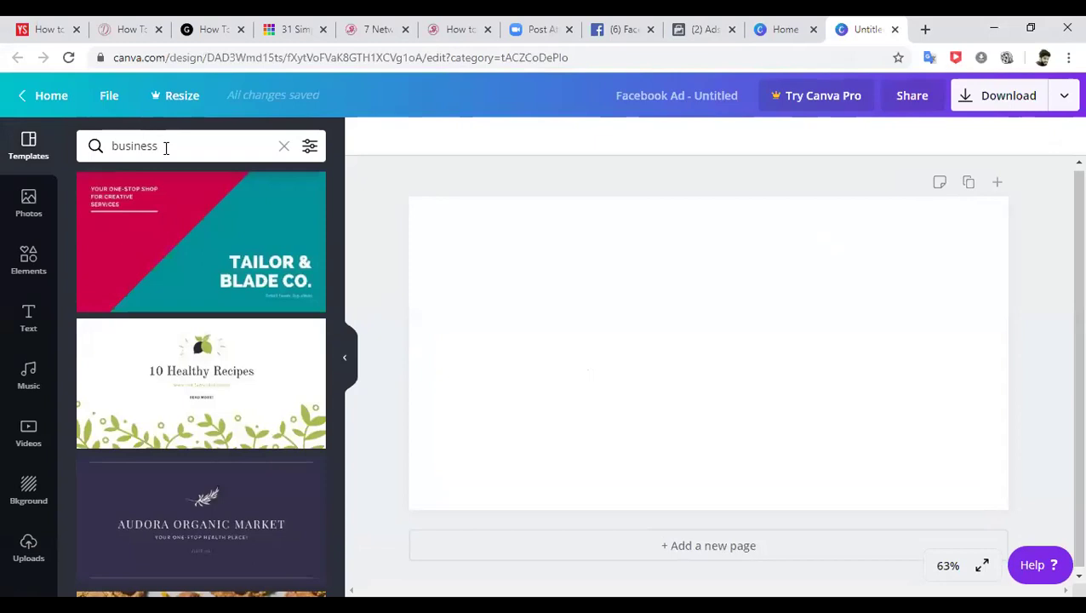
{"action": "left_click_drag", "start_coordinate": [336, 199], "coordinate": [345, 495]}
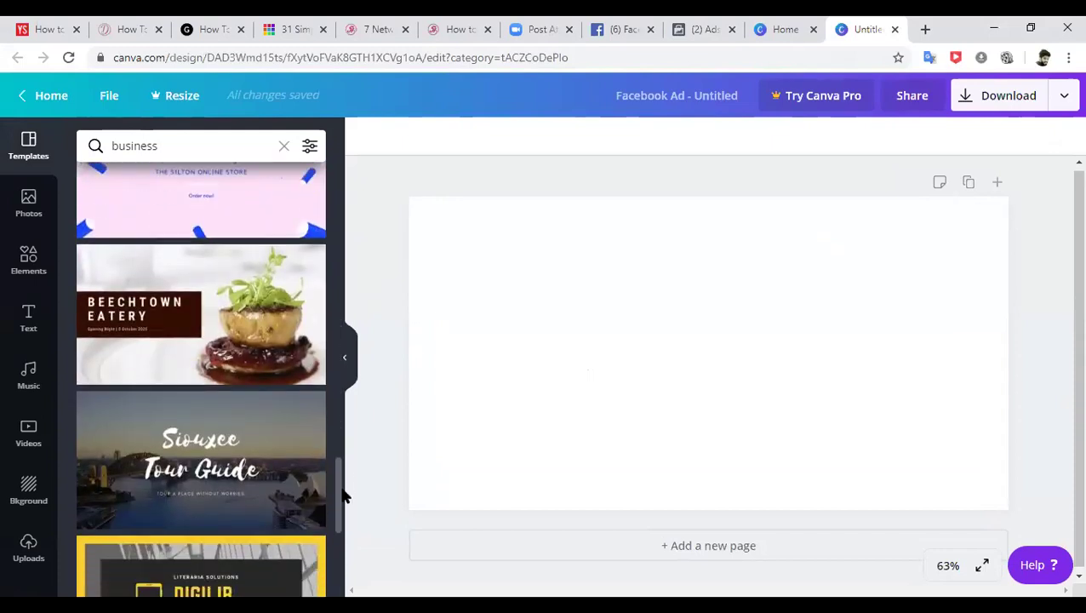
{"action": "left_click", "coordinate": [228, 312]}
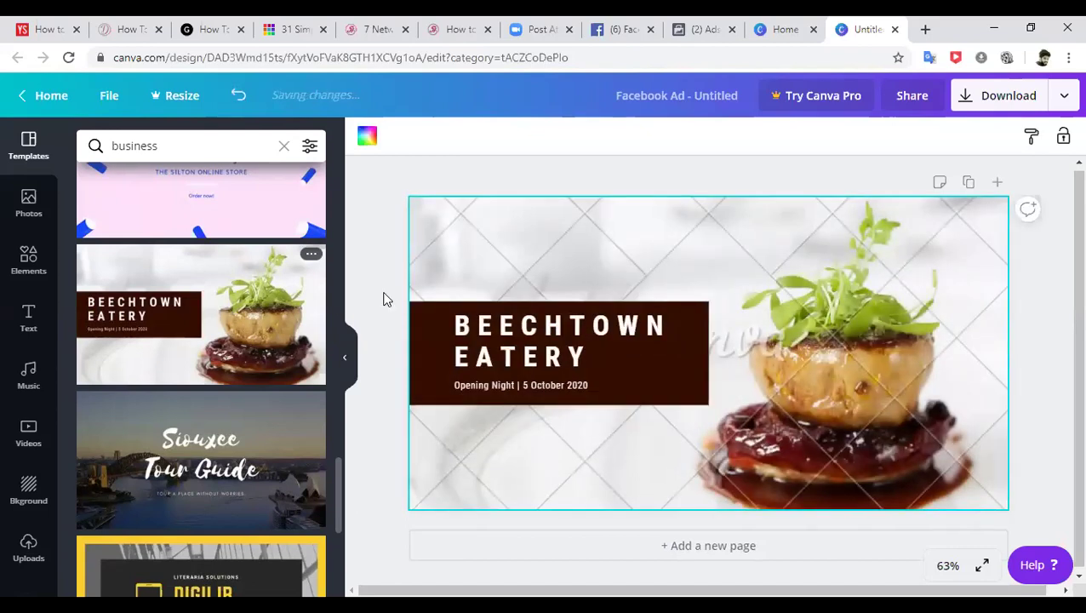
{"action": "left_click_drag", "start_coordinate": [436, 258], "coordinate": [383, 268]}
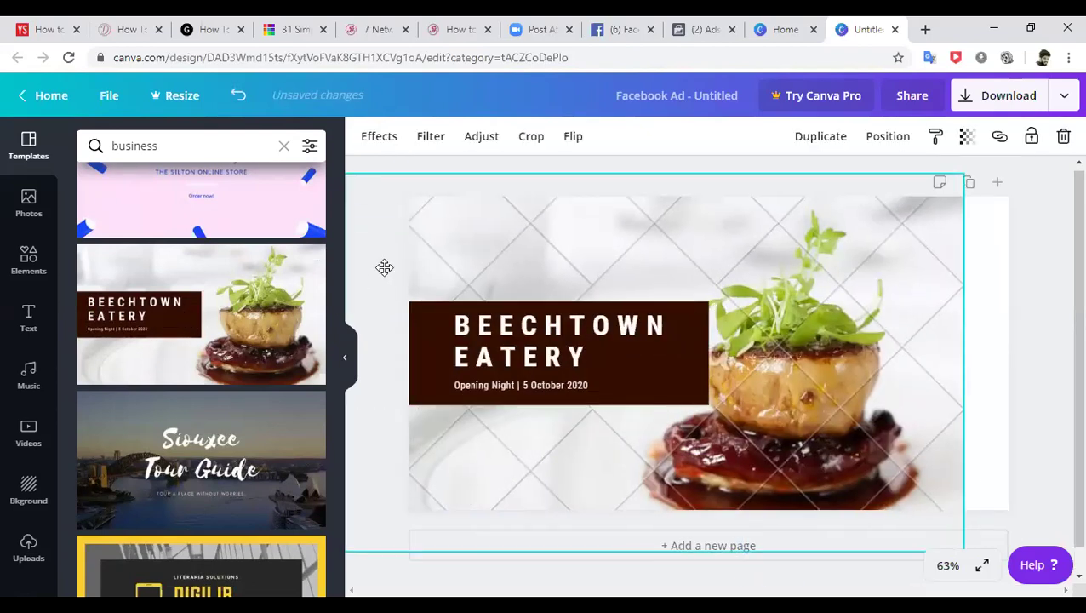
{"action": "left_click", "coordinate": [284, 146]}
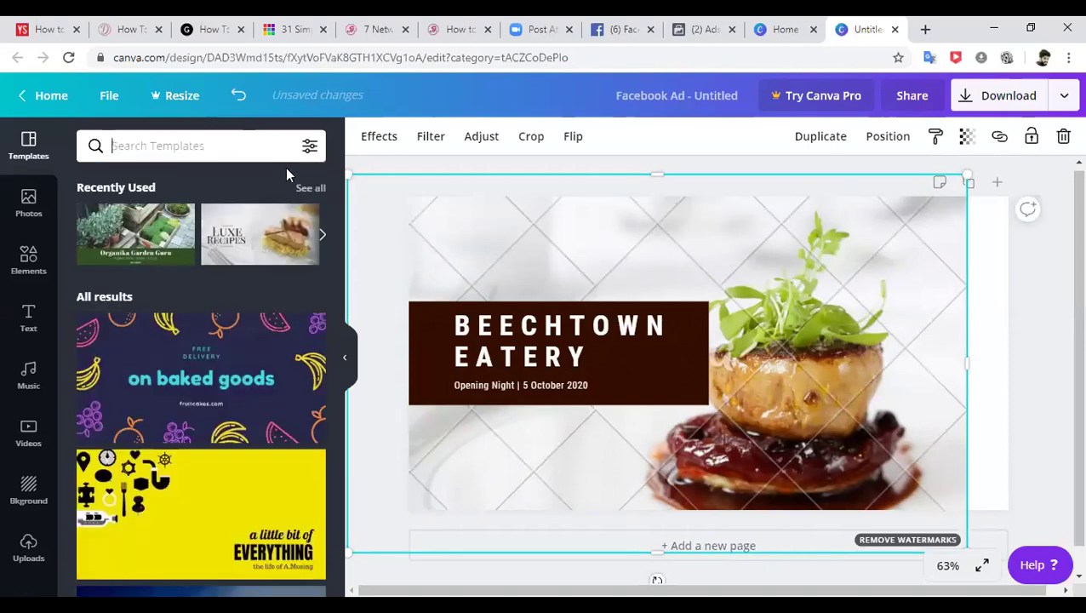
{"action": "left_click", "coordinate": [279, 229]}
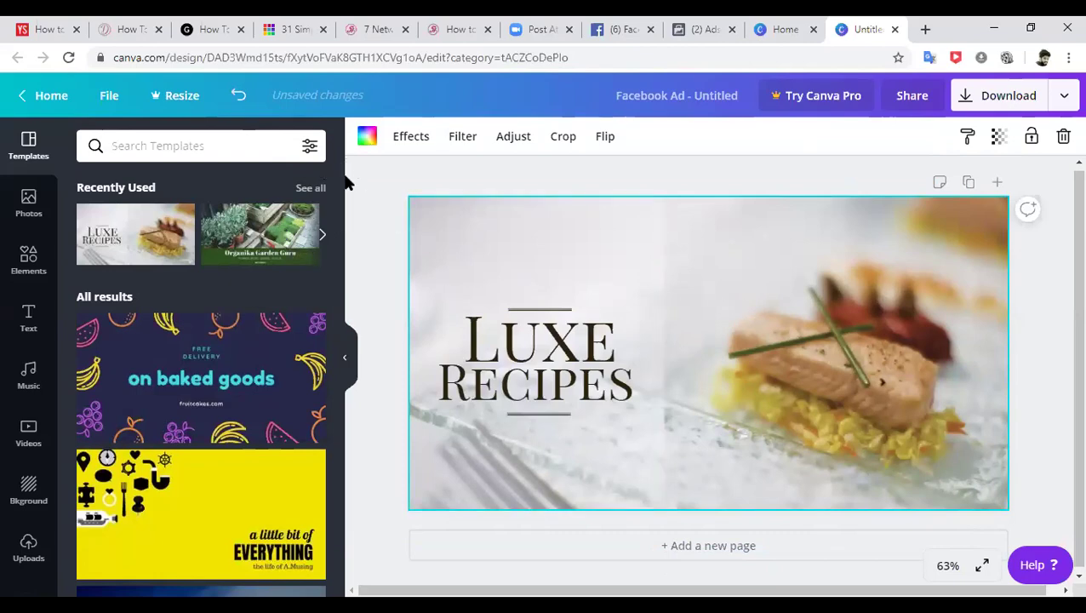
- Try Find Your Footing, then apply the Ally & Jane template instead
{"action": "left_click_drag", "start_coordinate": [336, 173], "coordinate": [336, 341]}
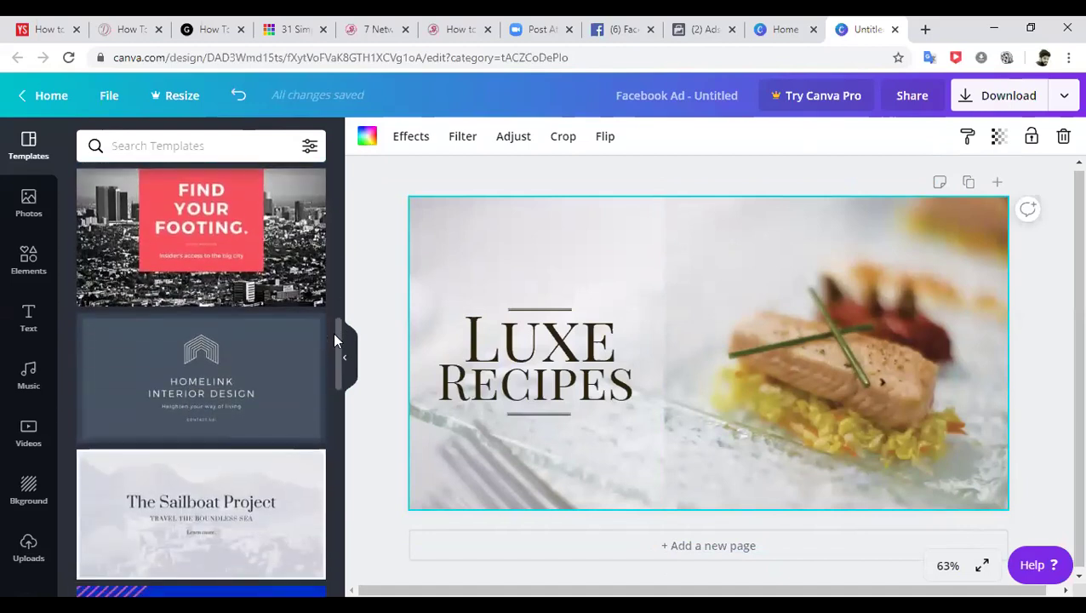
{"action": "left_click", "coordinate": [284, 258]}
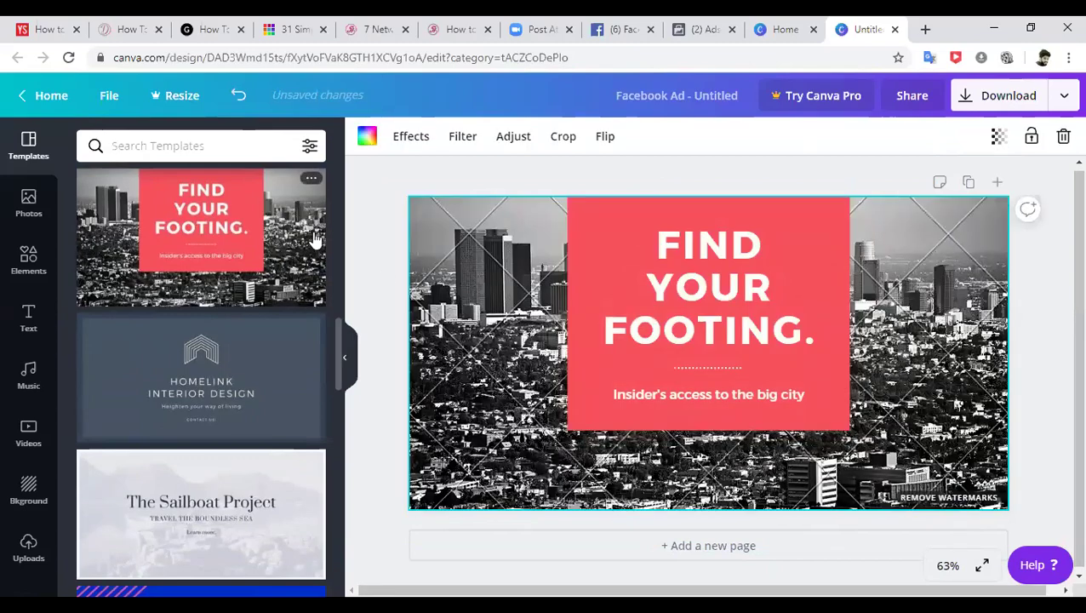
{"action": "left_click_drag", "start_coordinate": [338, 334], "coordinate": [334, 470]}
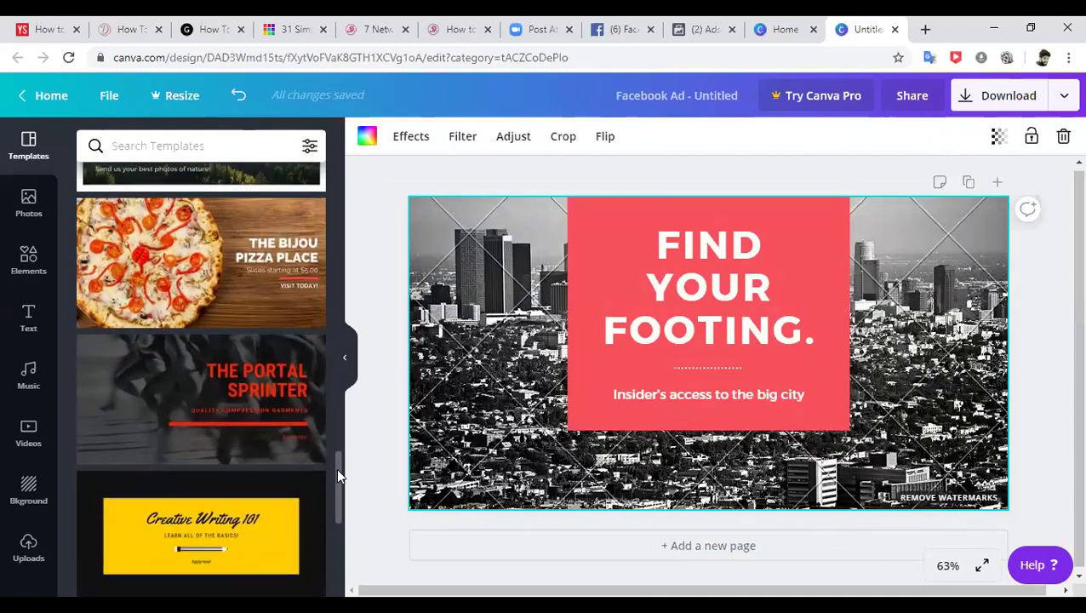
{"action": "left_click_drag", "start_coordinate": [337, 469], "coordinate": [334, 565]}
{"action": "left_click", "coordinate": [223, 443]}
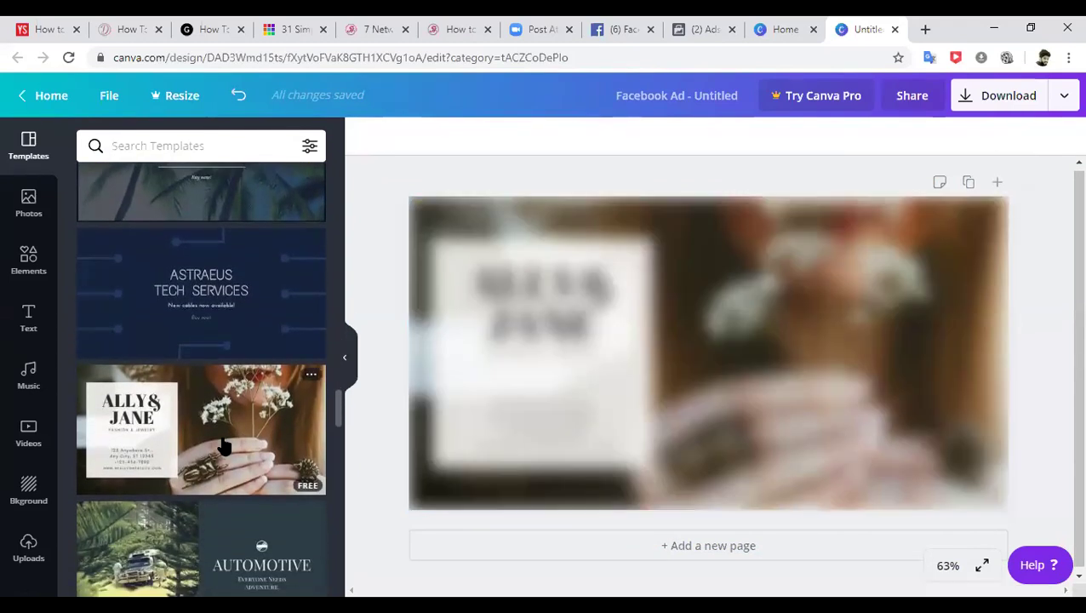
{"action": "left_click", "coordinate": [559, 391]}
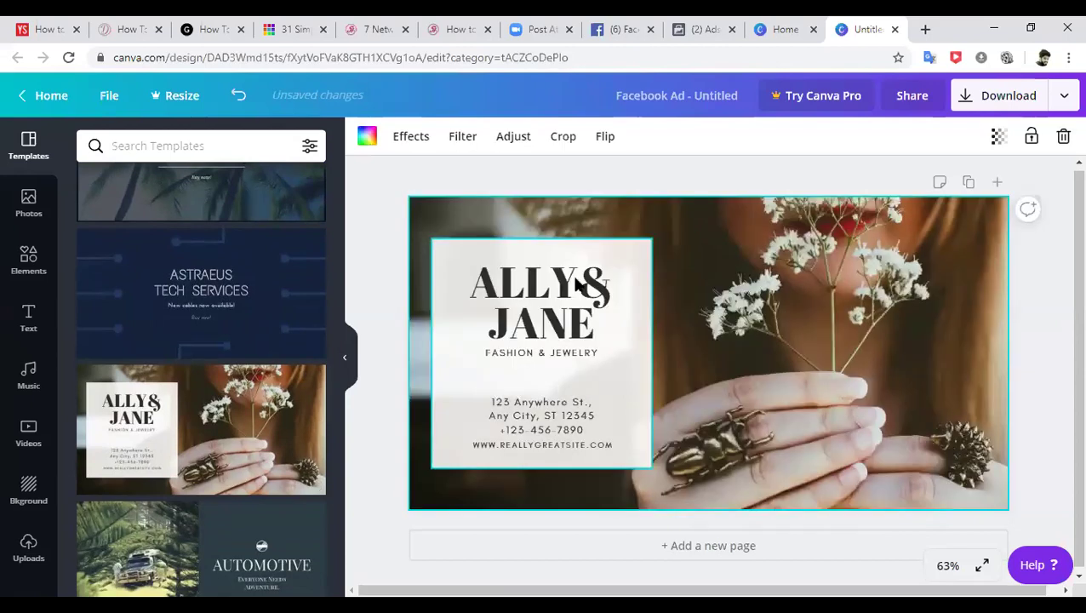
- Set the uploaded laptop photo as the page background
{"action": "left_click", "coordinate": [28, 549]}
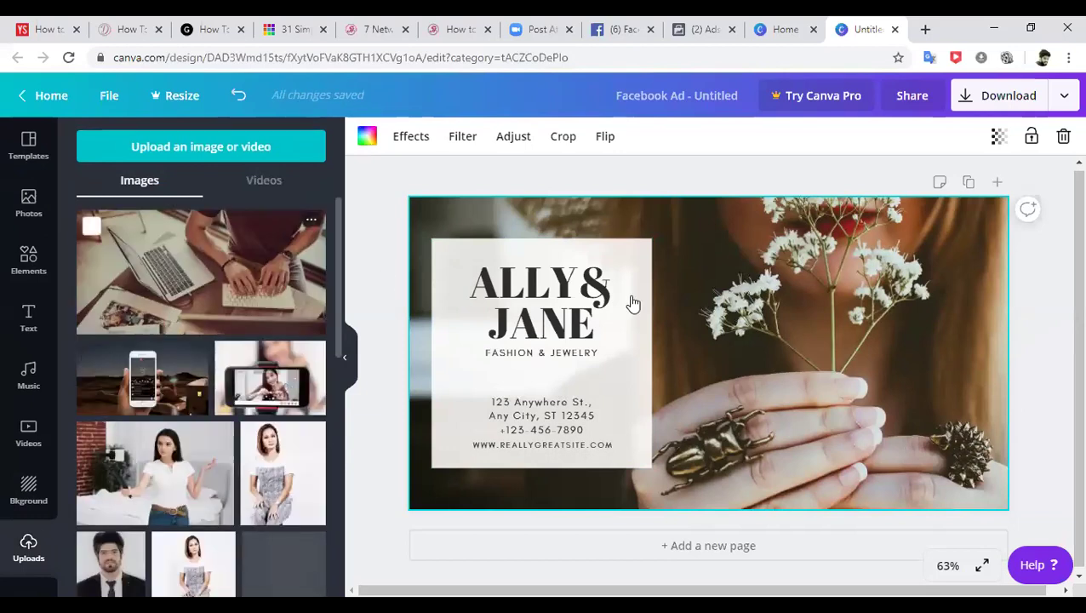
{"action": "left_click_drag", "start_coordinate": [632, 303], "coordinate": [632, 303]}
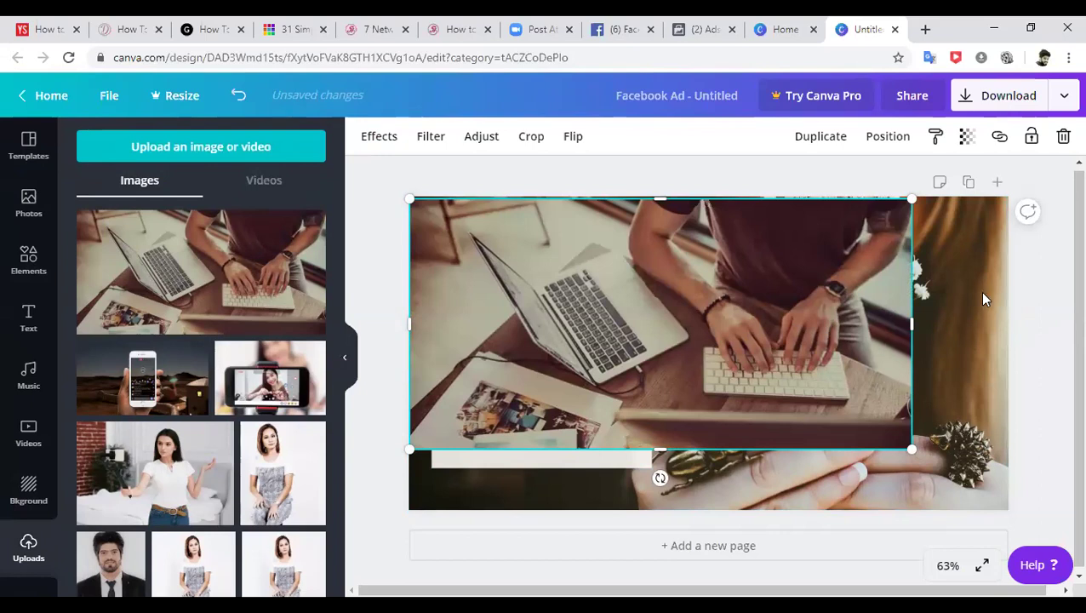
{"action": "key", "text": "ctrl+z"}
{"action": "key", "text": "ctrl+z"}
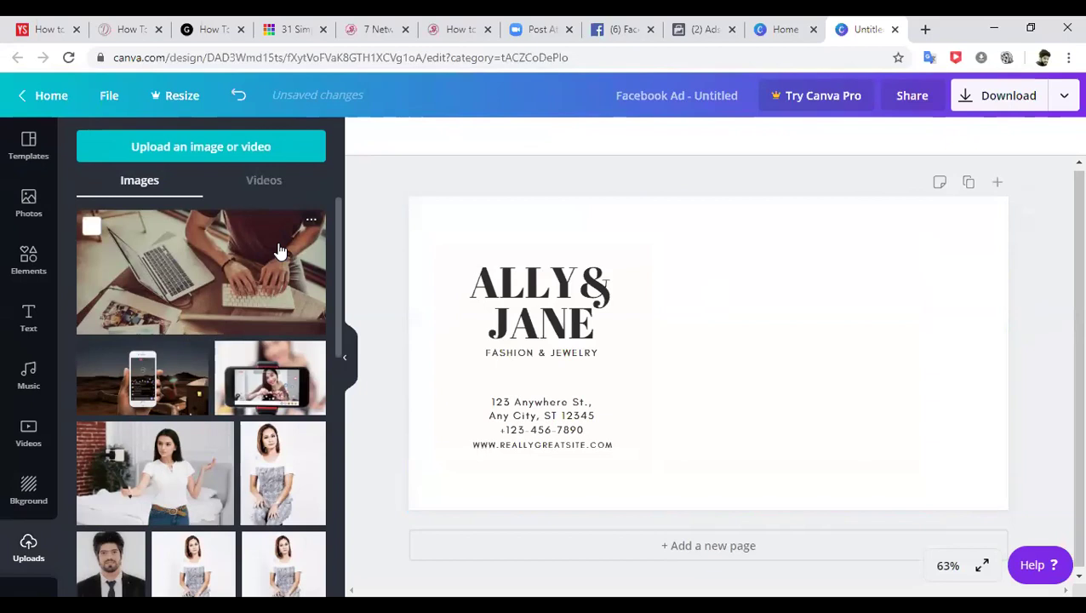
{"action": "left_click_drag", "start_coordinate": [281, 251], "coordinate": [524, 286]}
- Shrink the ALLY & JANE text card and move it to the lower-left corner
{"action": "left_click_drag", "start_coordinate": [644, 272], "coordinate": [582, 336]}
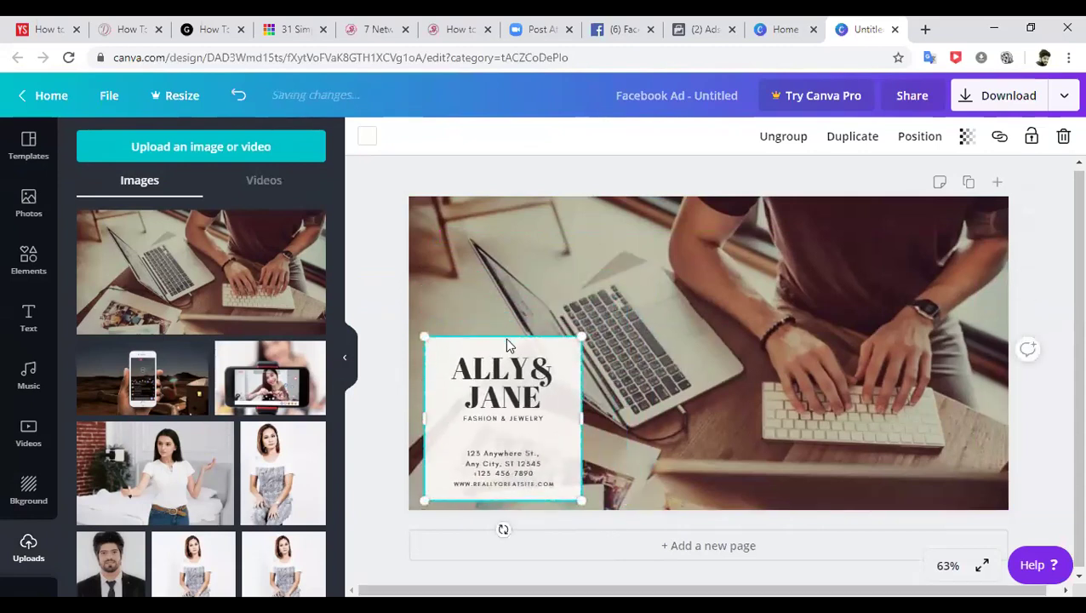
{"action": "left_click_drag", "start_coordinate": [587, 380], "coordinate": [502, 342]}
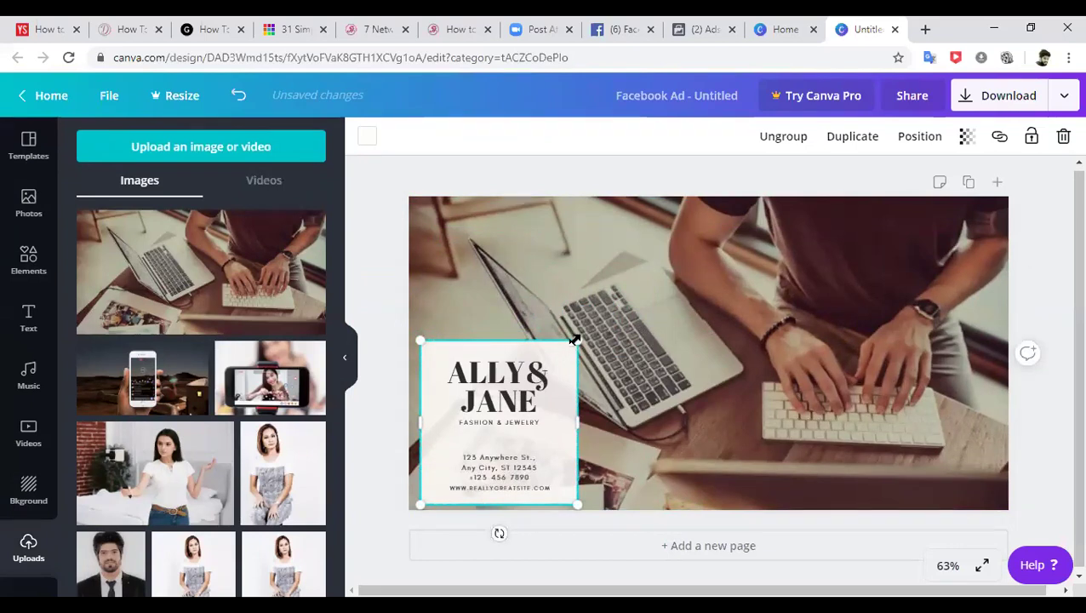
{"action": "left_click_drag", "start_coordinate": [554, 366], "coordinate": [552, 366]}
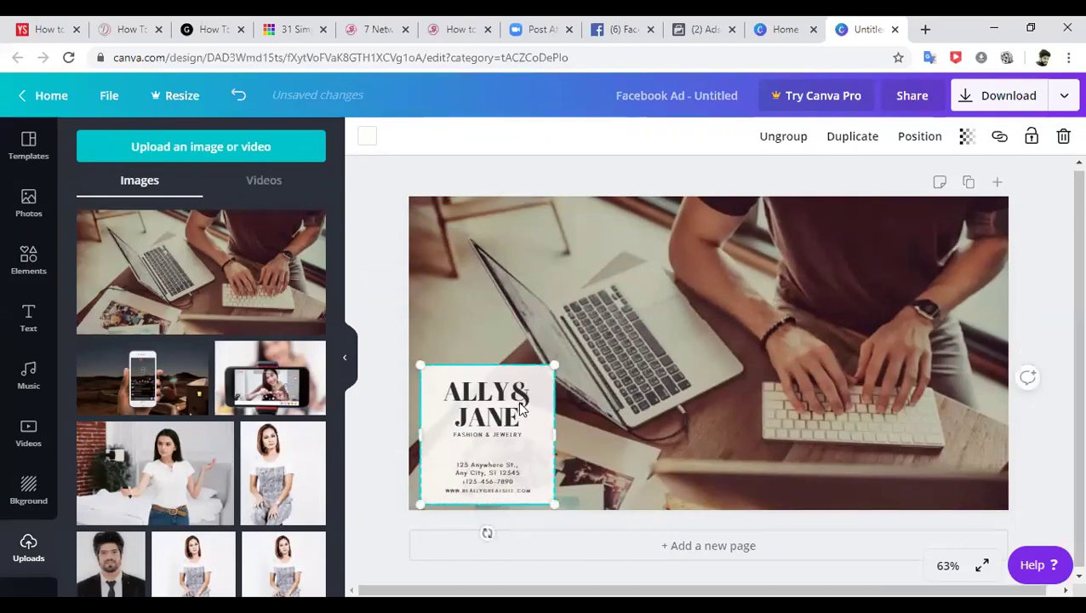
{"action": "mouse_move", "coordinate": [514, 404]}
{"action": "left_mouse_down"}
{"action": "mouse_move", "coordinate": [504, 401]}
{"action": "mouse_move", "coordinate": [508, 411]}
{"action": "left_mouse_up"}
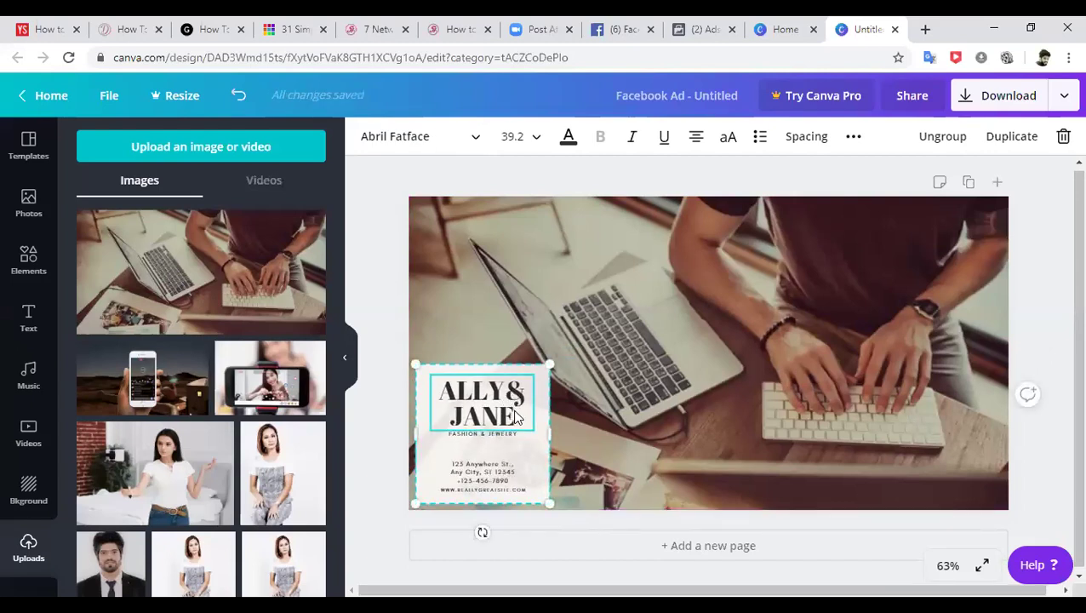
- Delete the address lines from the ALLY & JANE card
{"action": "double_click", "coordinate": [514, 415]}
{"action": "left_click_drag", "start_coordinate": [515, 414], "coordinate": [442, 390]}
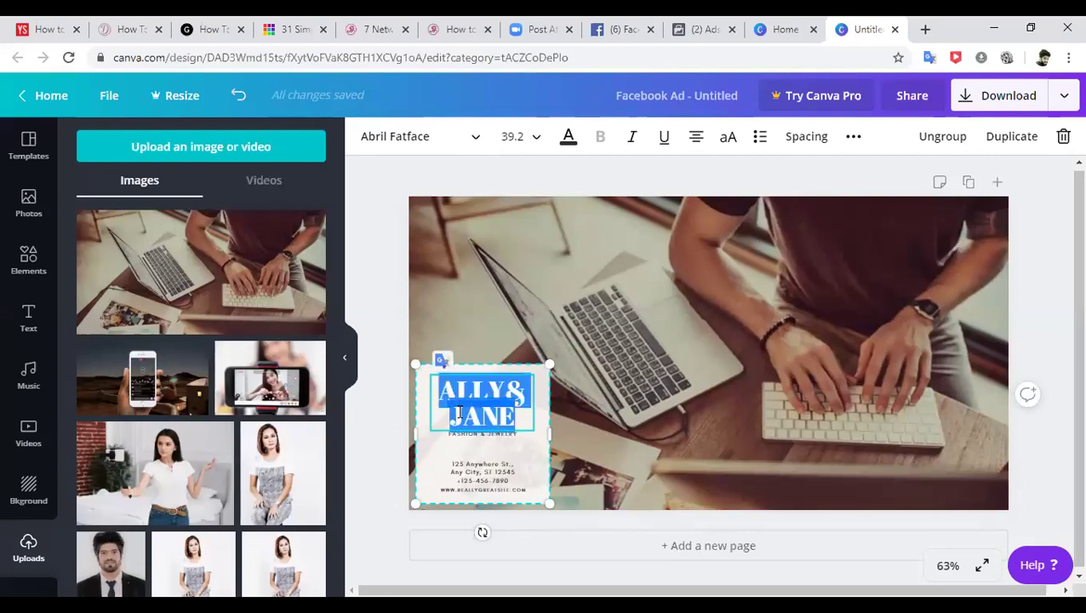
{"action": "left_click", "coordinate": [484, 473]}
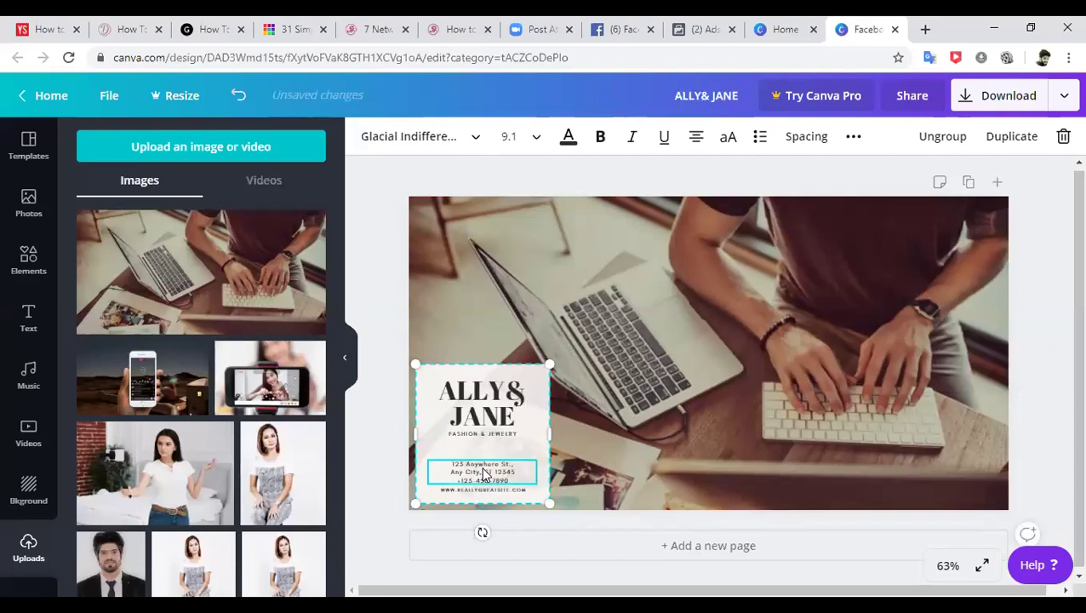
{"action": "key", "text": "Delete"}
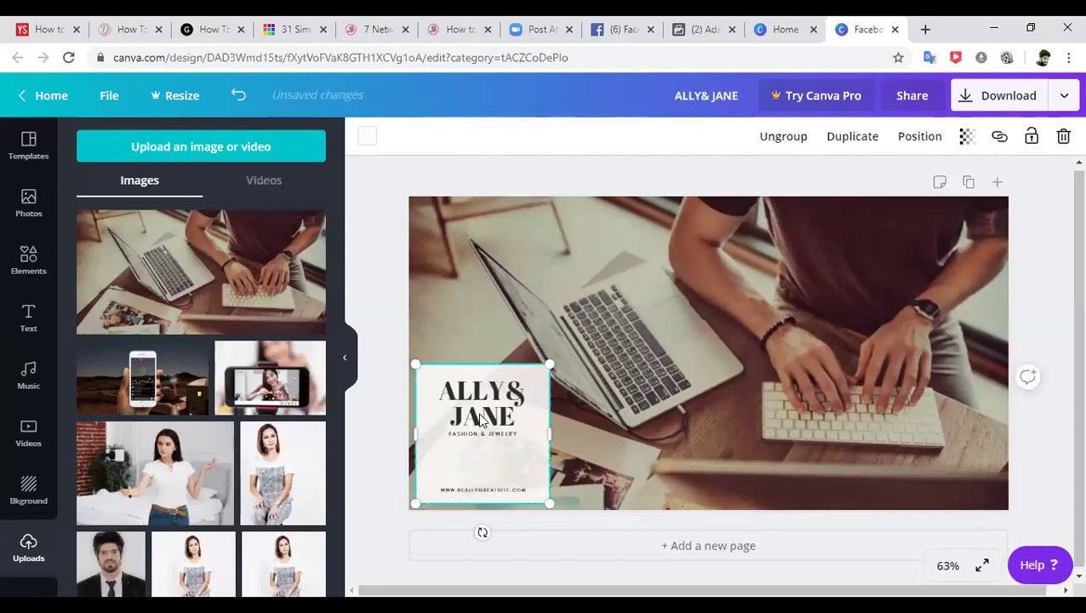
- Retype the heading as 'START YOUR OWN ONLINE BUSINESS' at font size 24
{"action": "left_click", "coordinate": [482, 418]}
{"action": "double_click", "coordinate": [516, 417]}
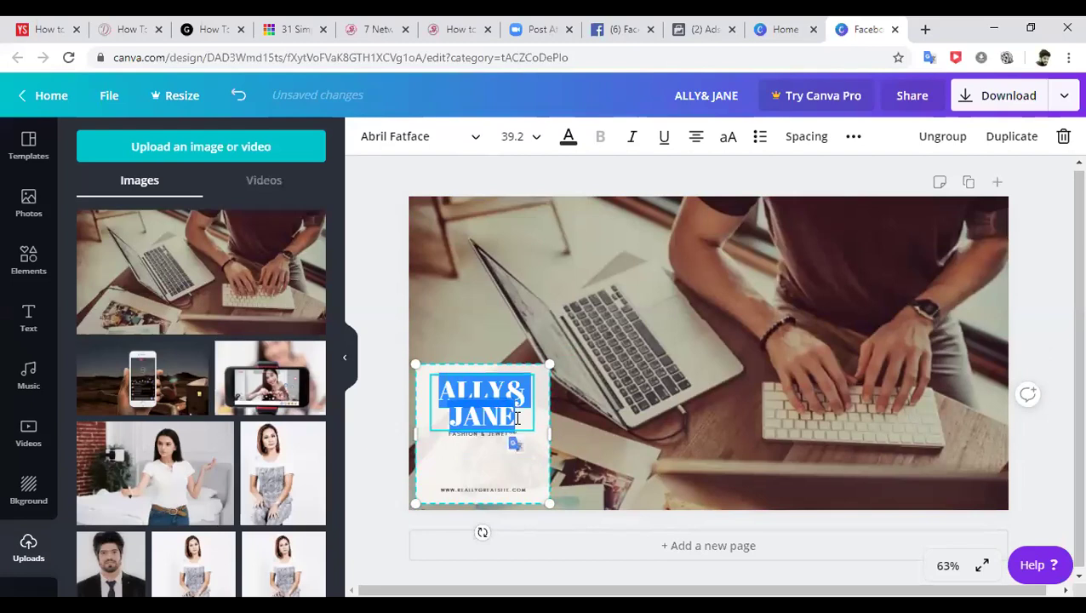
{"action": "type", "text": "START"}
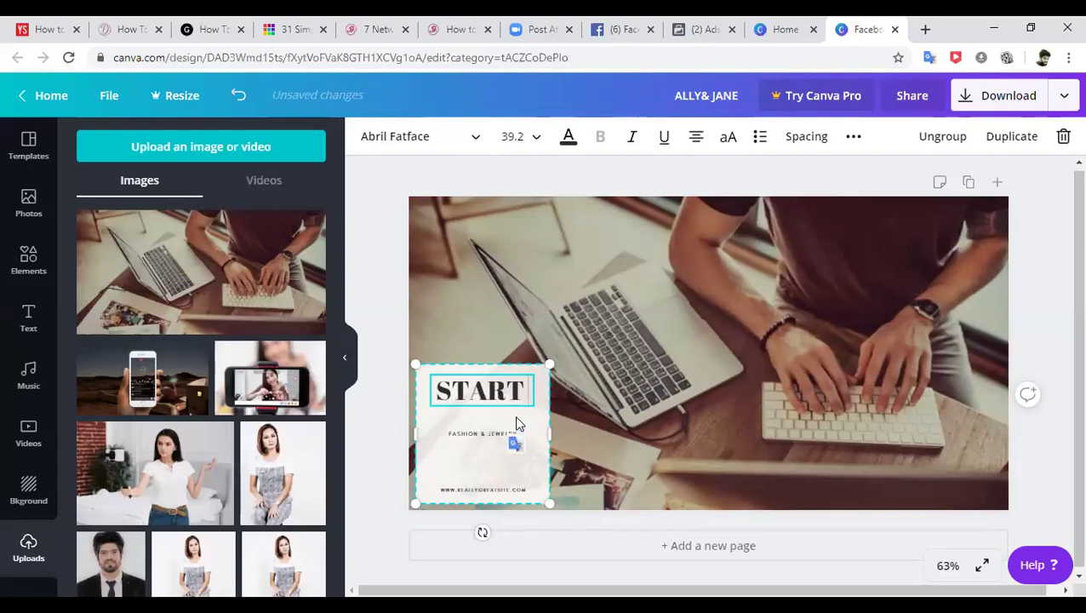
{"action": "type", "text": " YOUR OWN"}
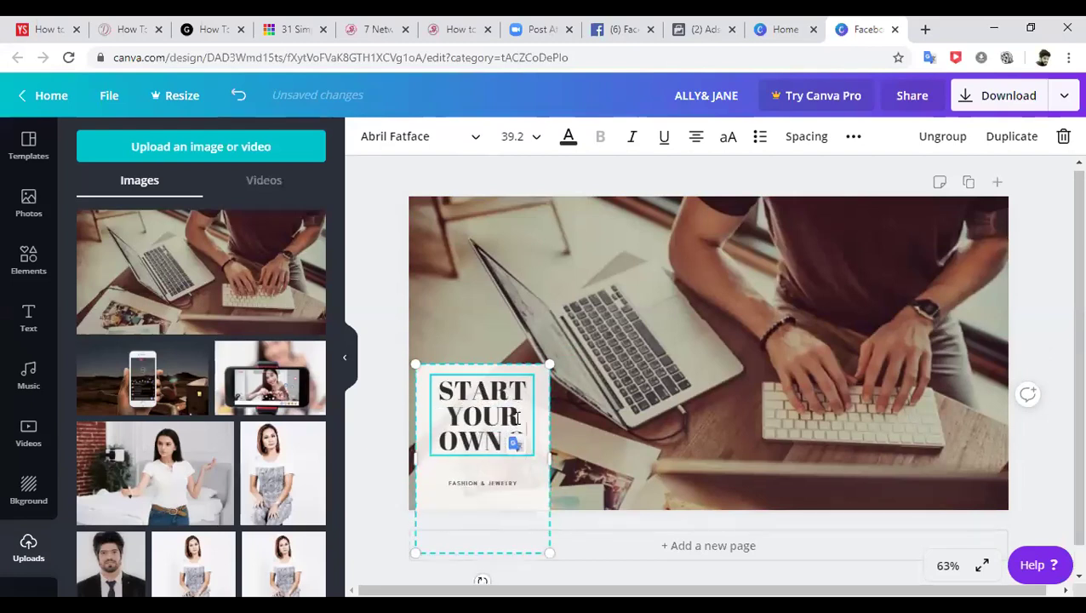
{"action": "type", "text": " ONLINE BUSIJ"}
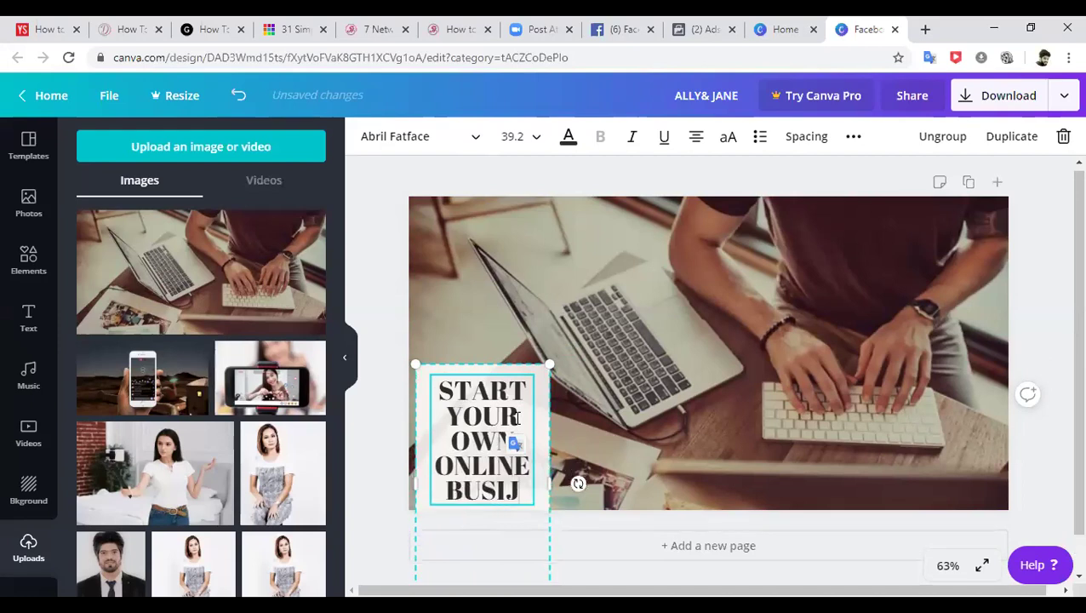
{"action": "key", "text": "BackSpace"}
{"action": "type", "text": "NESS"}
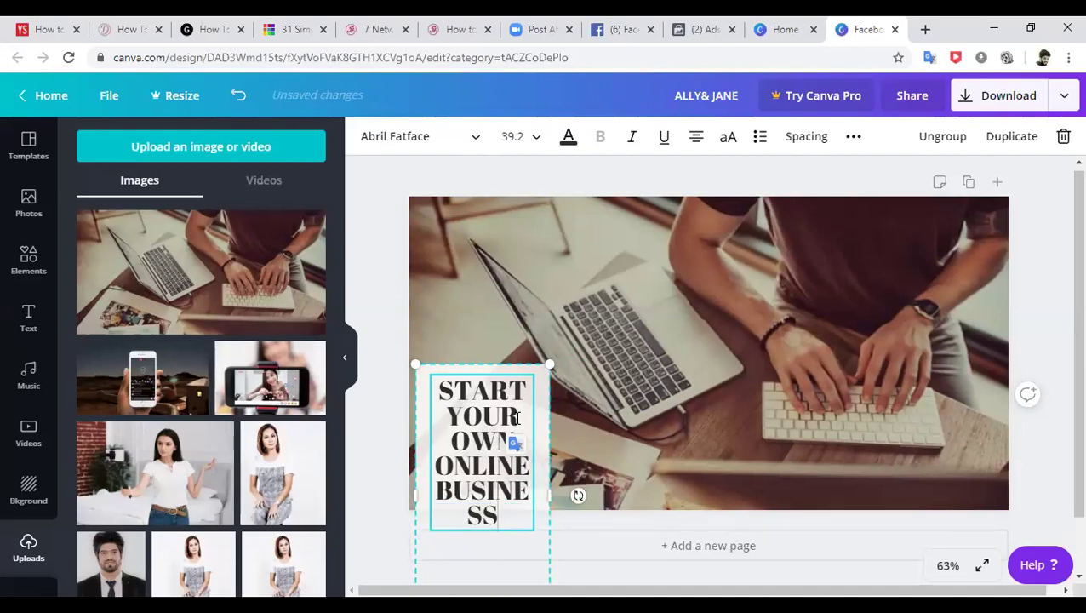
{"action": "key", "text": "ctrl+a"}
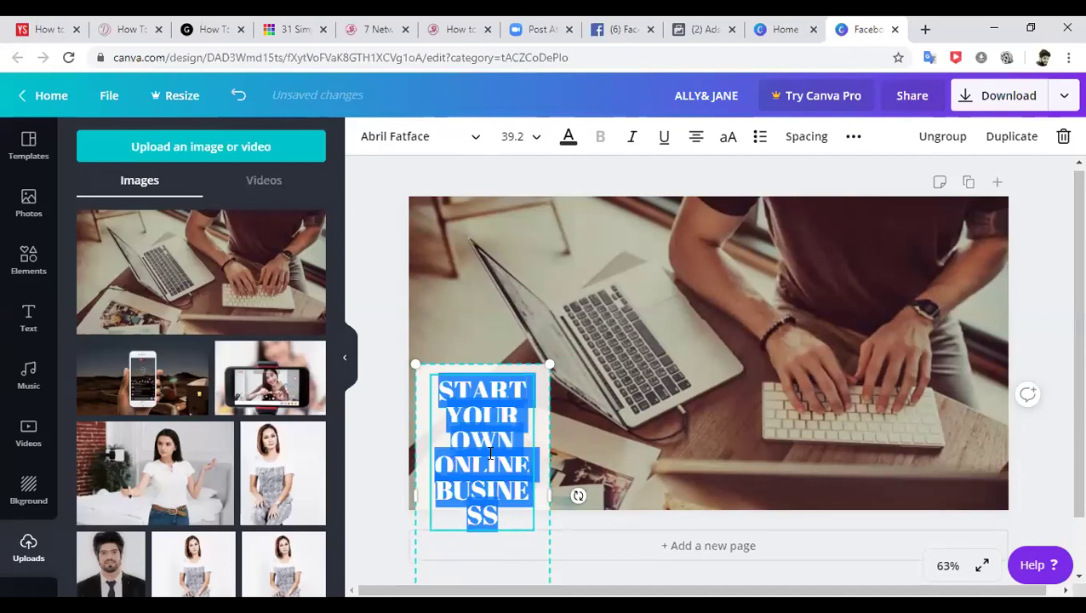
{"action": "left_click", "coordinate": [537, 141]}
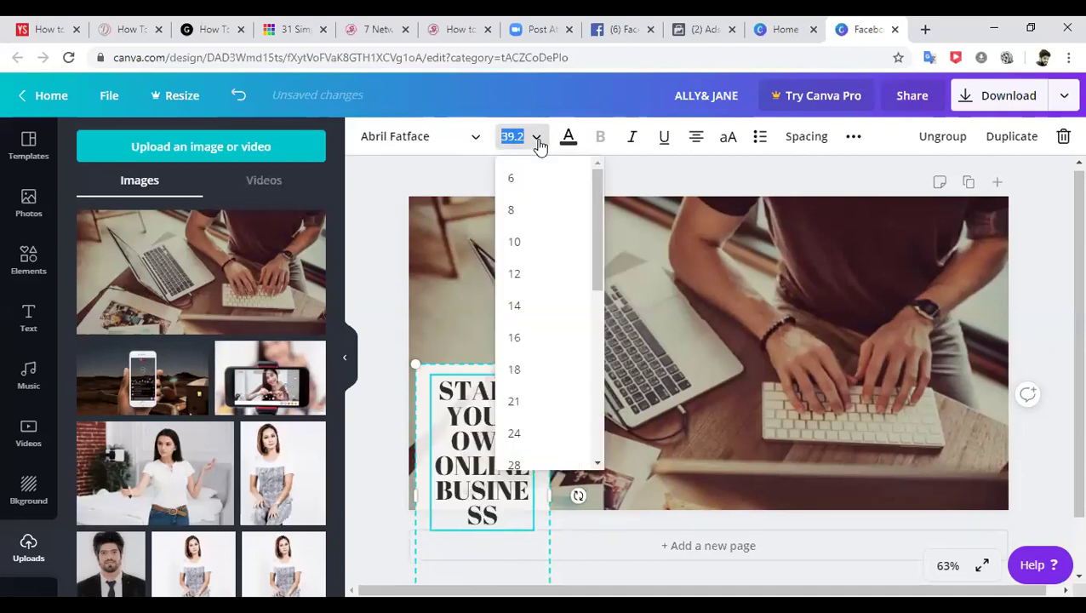
{"action": "left_click", "coordinate": [515, 433]}
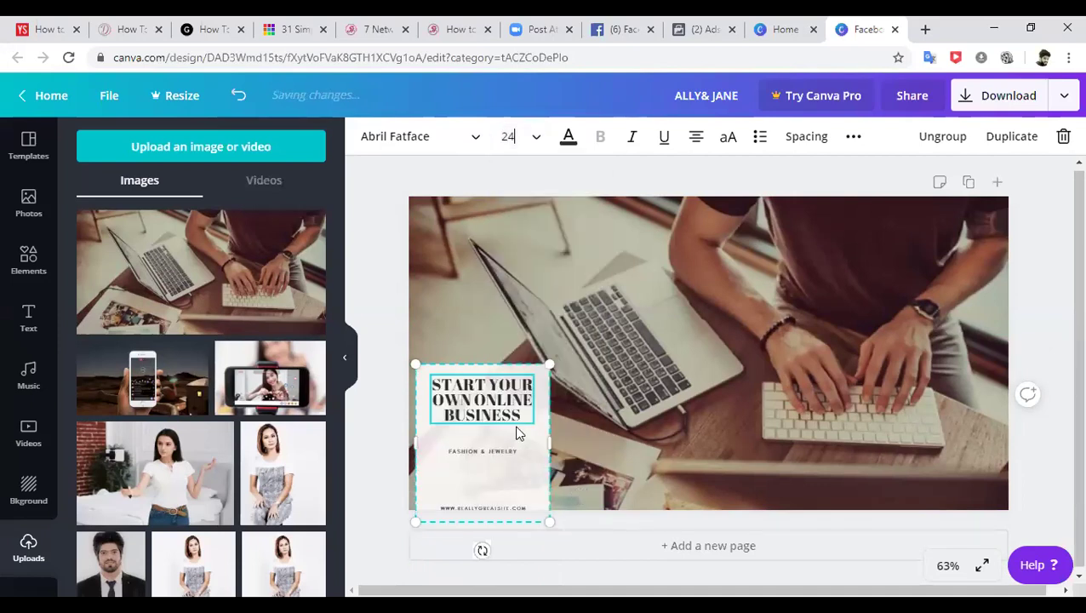
{"action": "left_click", "coordinate": [501, 473]}
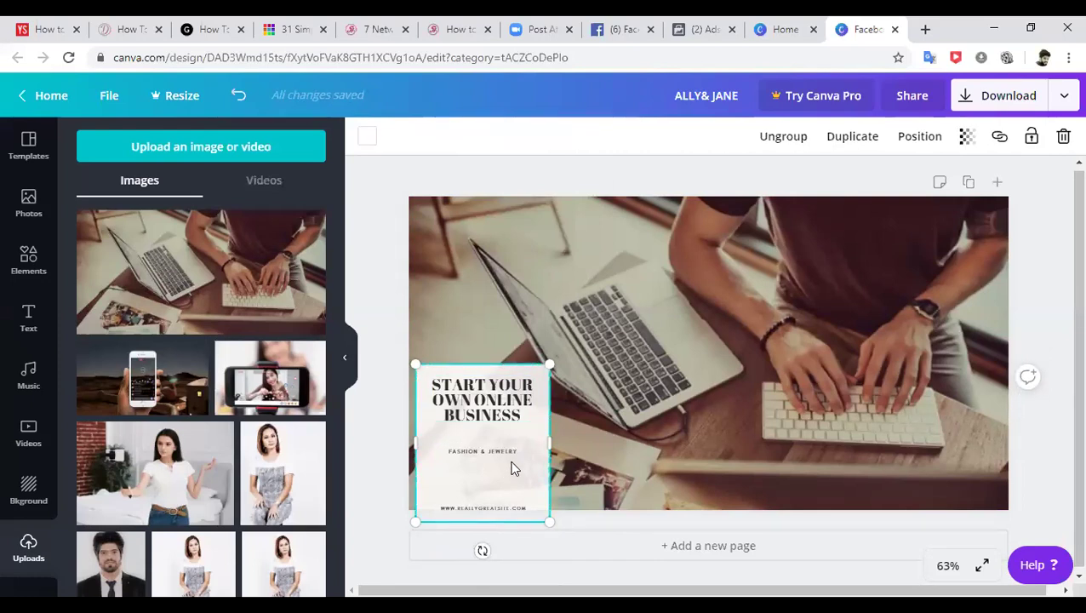
- Replace FASHION & JEWELRY with lines 'DIGITAL WORK', 'BE YOUR OWN BOSS', 'WORK IN TEAMS'
{"action": "left_click", "coordinate": [488, 457]}
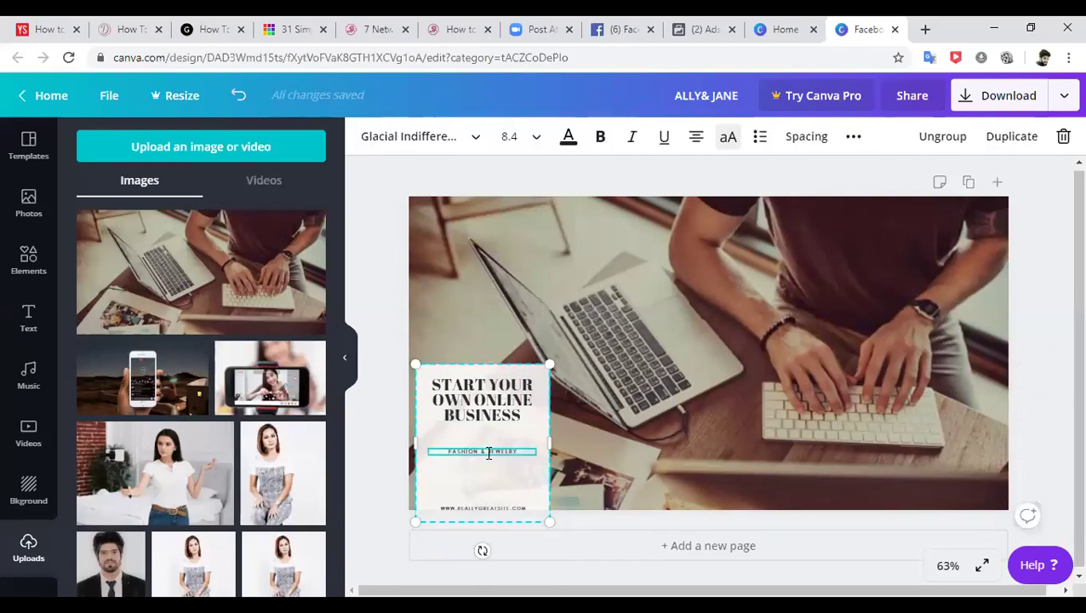
{"action": "left_click_drag", "start_coordinate": [450, 452], "coordinate": [504, 454]}
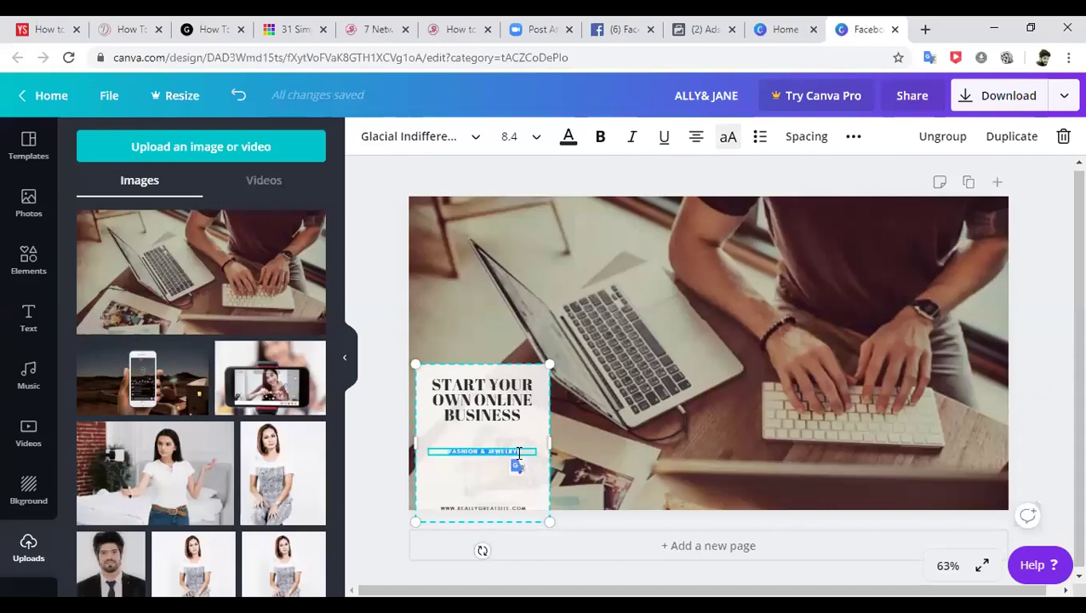
{"action": "key", "text": "BackSpace"}
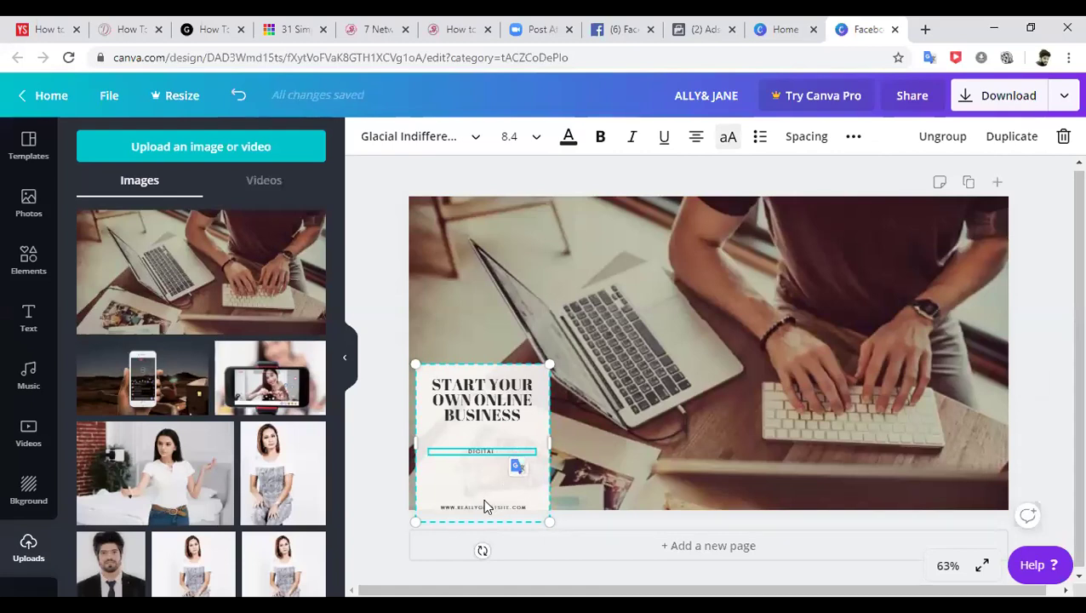
{"action": "type", "text": "M"}
{"action": "type", "text": "ORK"}
{"action": "key", "text": "Return"}
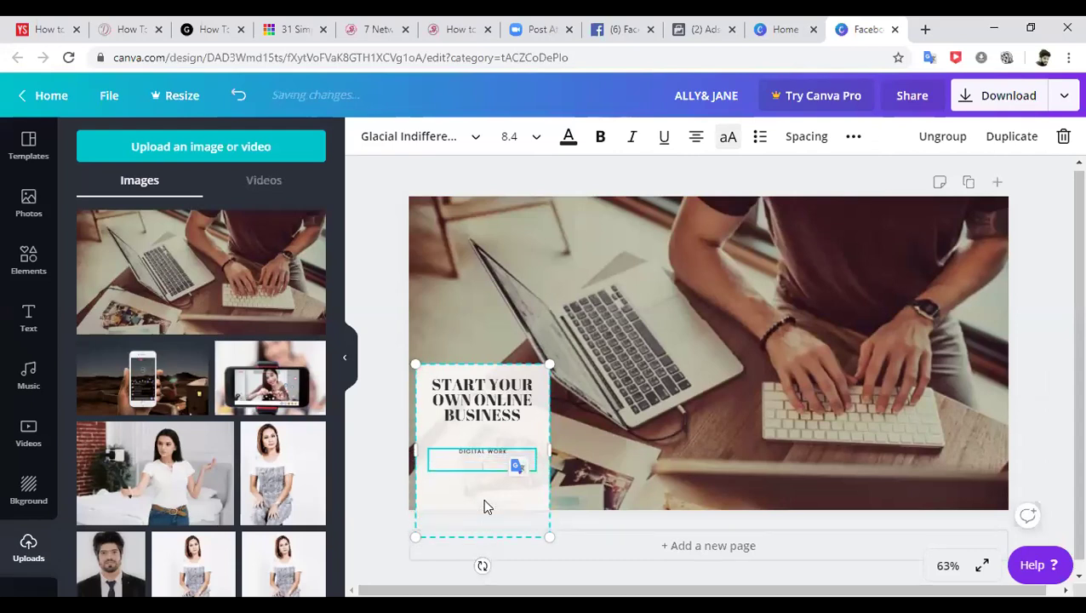
{"action": "type", "text": "BE YOUR OWN BO"}
{"action": "key", "text": "Return"}
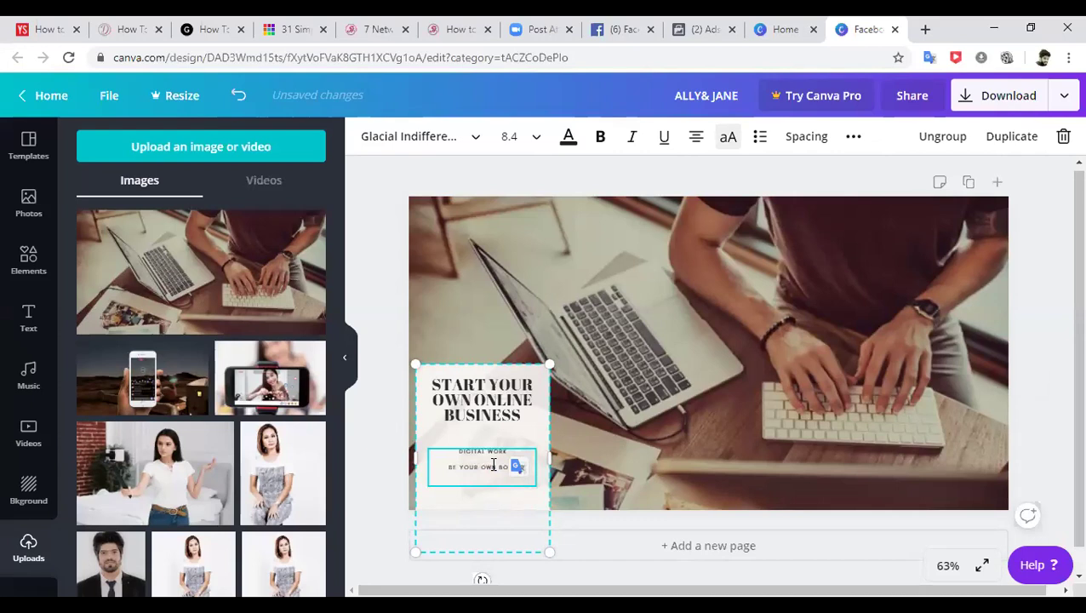
{"action": "type", "text": "WORK IN TEAMS"}
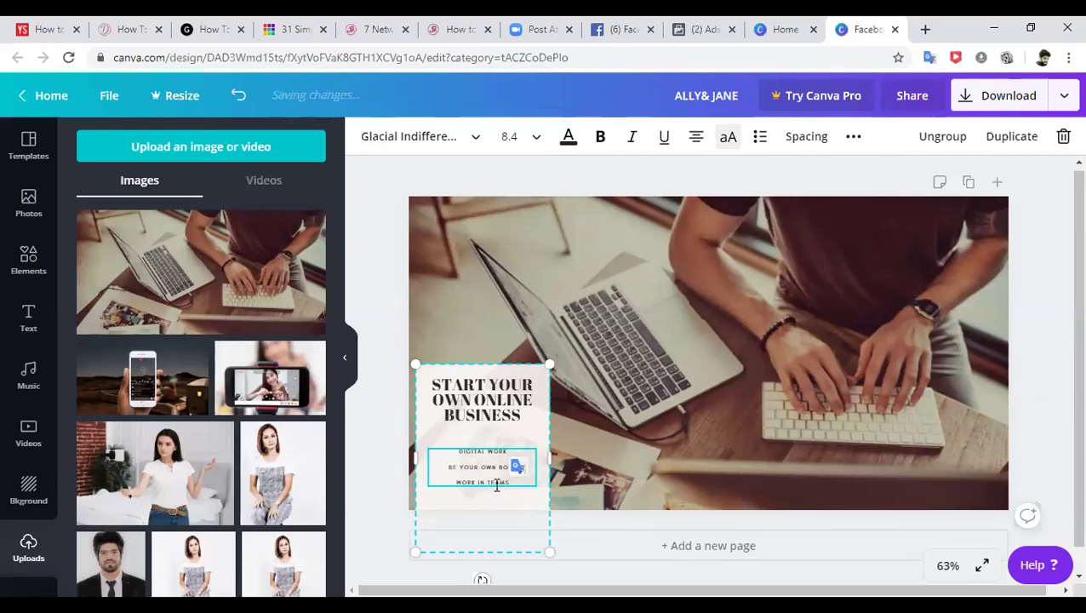
- Nudge the text card slightly lower on the photo and reselect it
{"action": "left_click", "coordinate": [643, 455]}
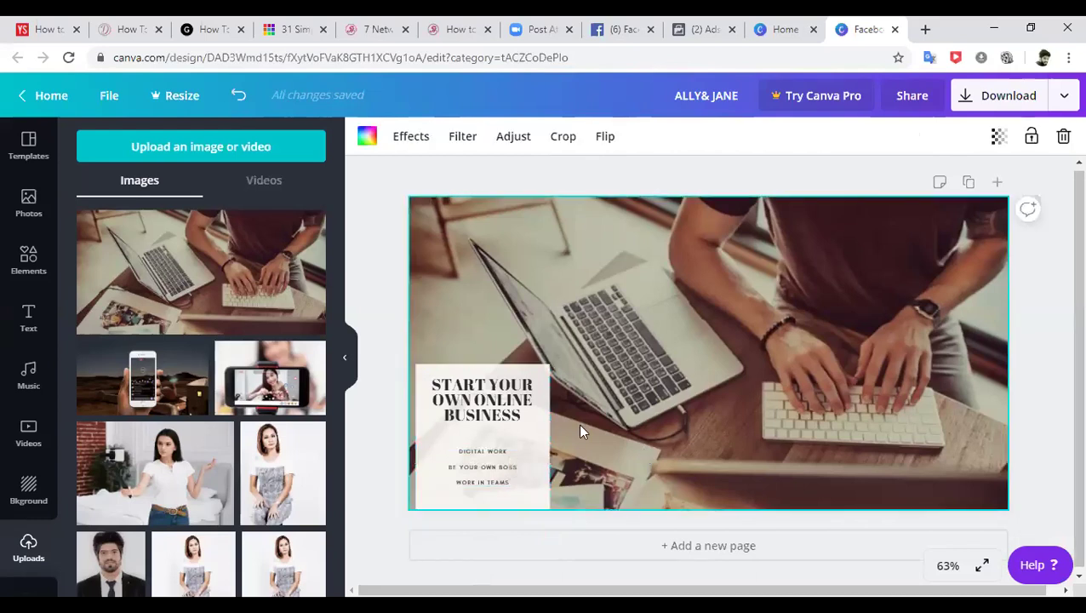
{"action": "left_click_drag", "start_coordinate": [498, 372], "coordinate": [494, 374]}
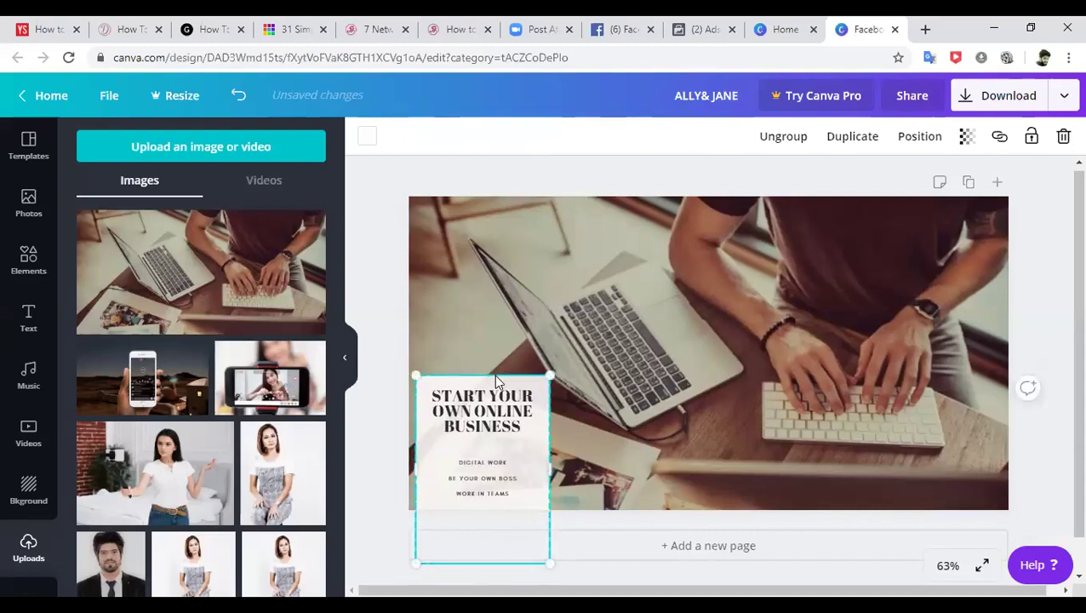
{"action": "left_click", "coordinate": [612, 376]}
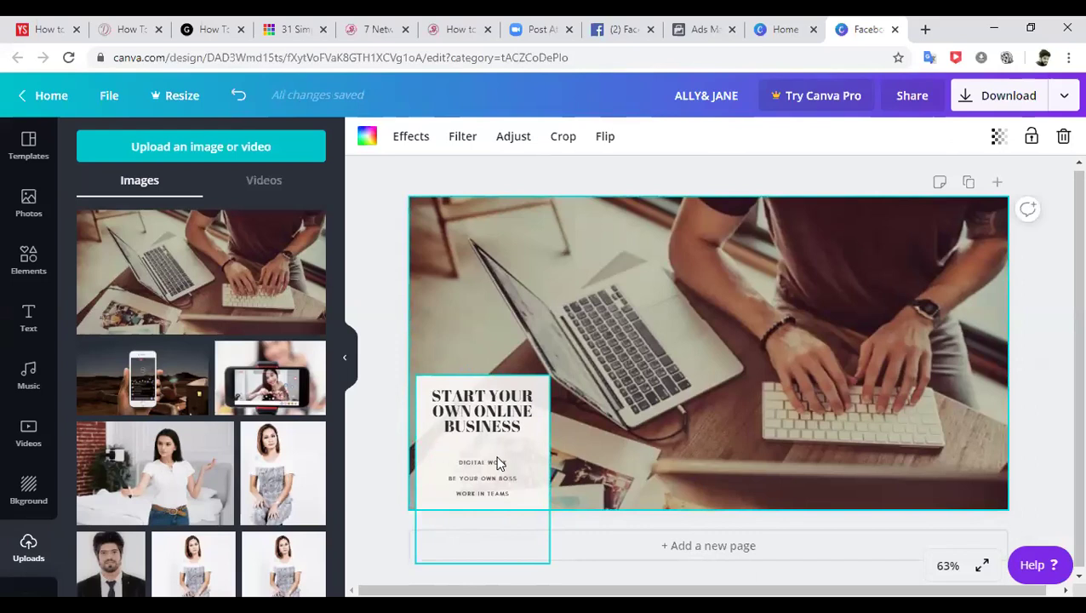
{"action": "left_click", "coordinate": [496, 427]}
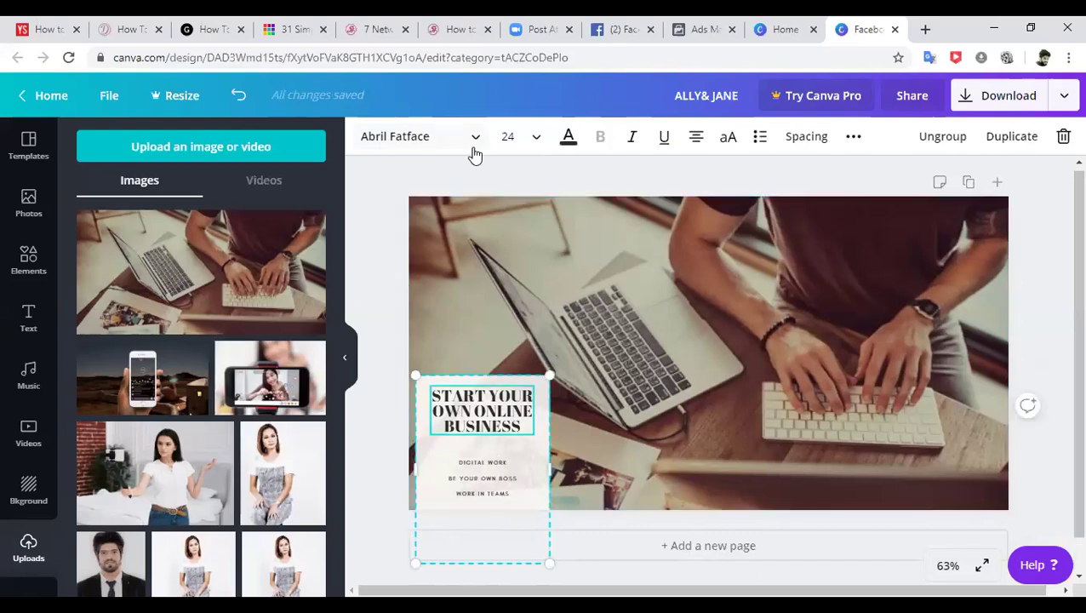
{"action": "left_click", "coordinate": [470, 138]}
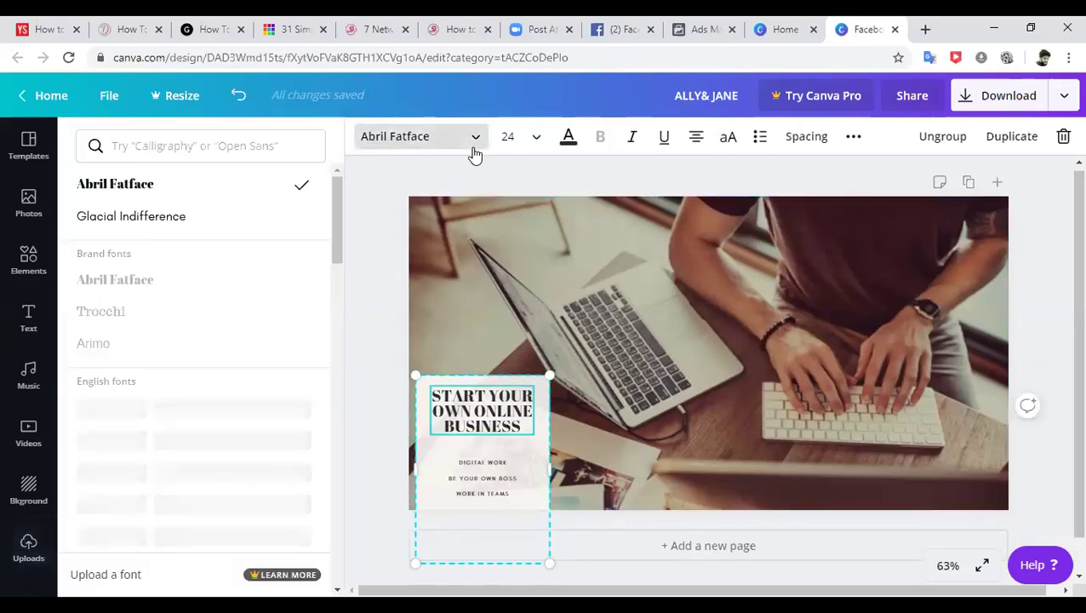
- Set both the heading and the three body lines in Glacial Indifference
{"action": "left_click", "coordinate": [173, 222]}
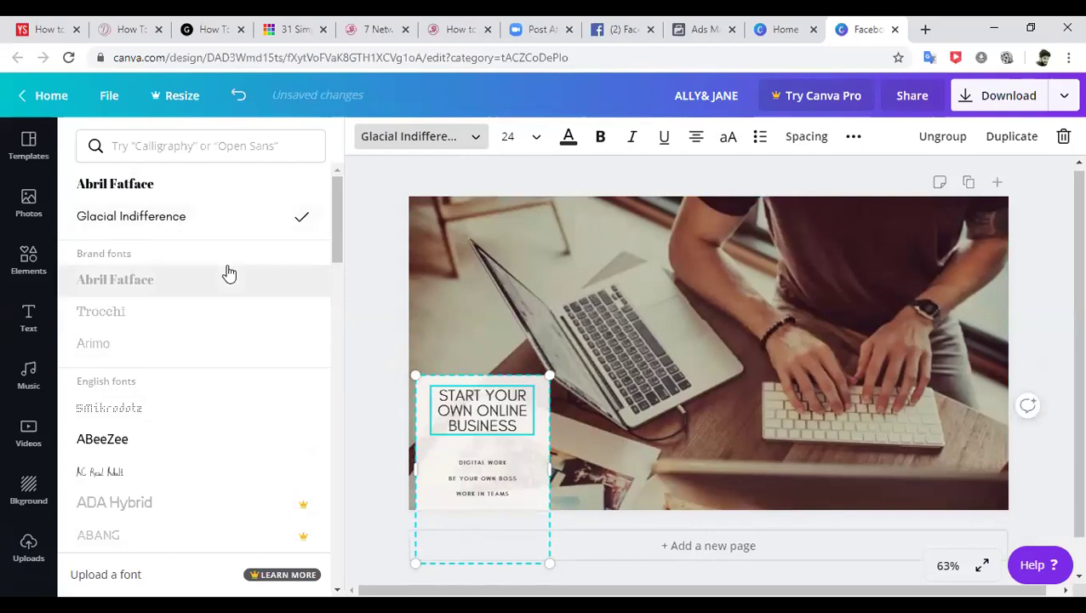
{"action": "left_click", "coordinate": [497, 494]}
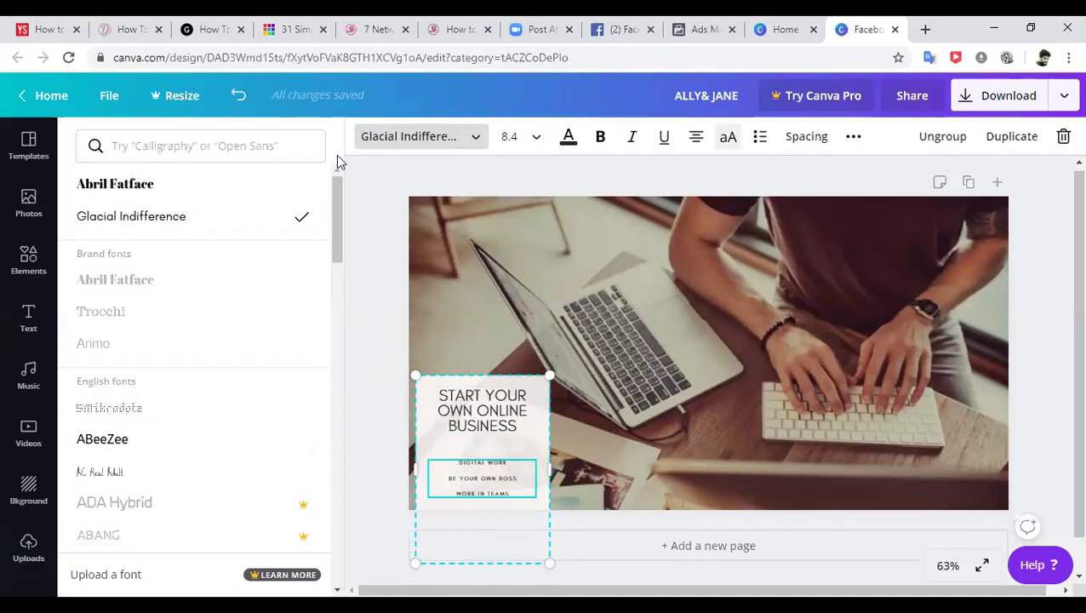
{"action": "left_click", "coordinate": [150, 228]}
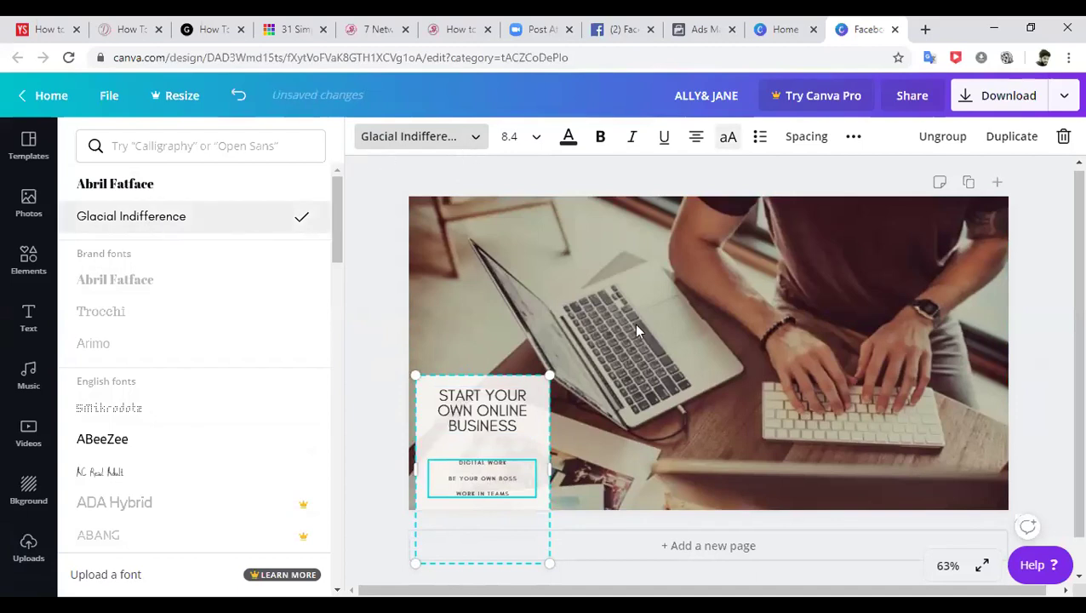
{"action": "left_click", "coordinate": [1028, 258]}
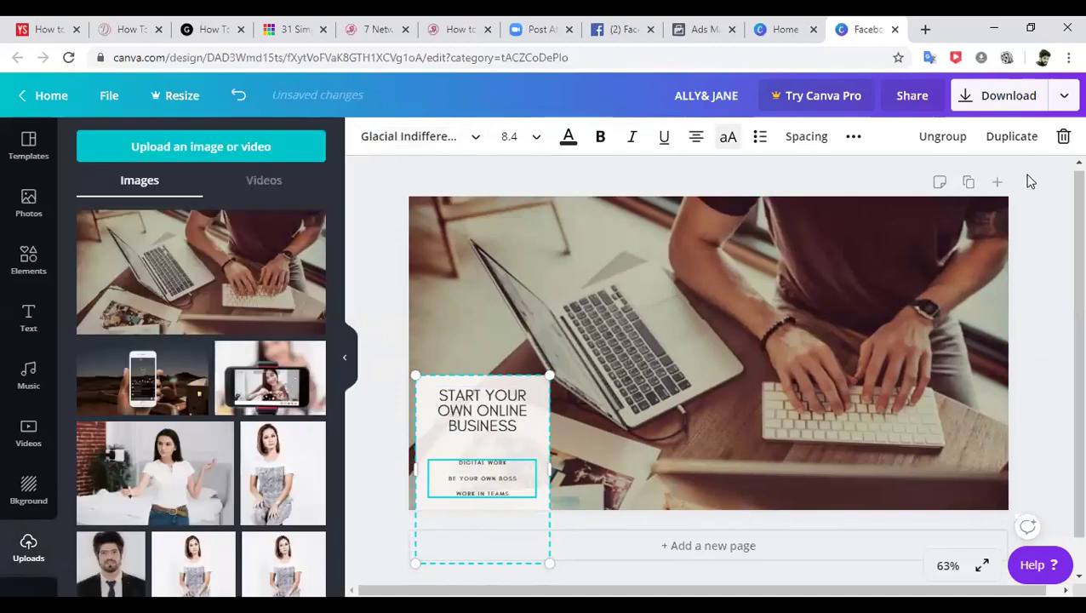
- Download the design as a PNG and return to Ads Manager
{"action": "left_click", "coordinate": [1001, 97]}
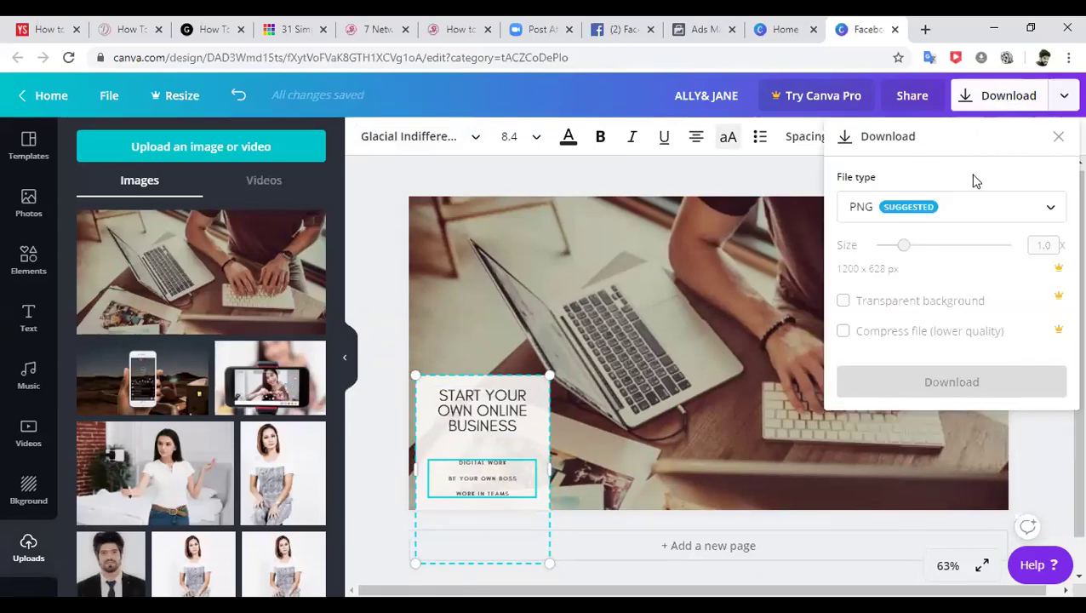
{"action": "left_click", "coordinate": [952, 382]}
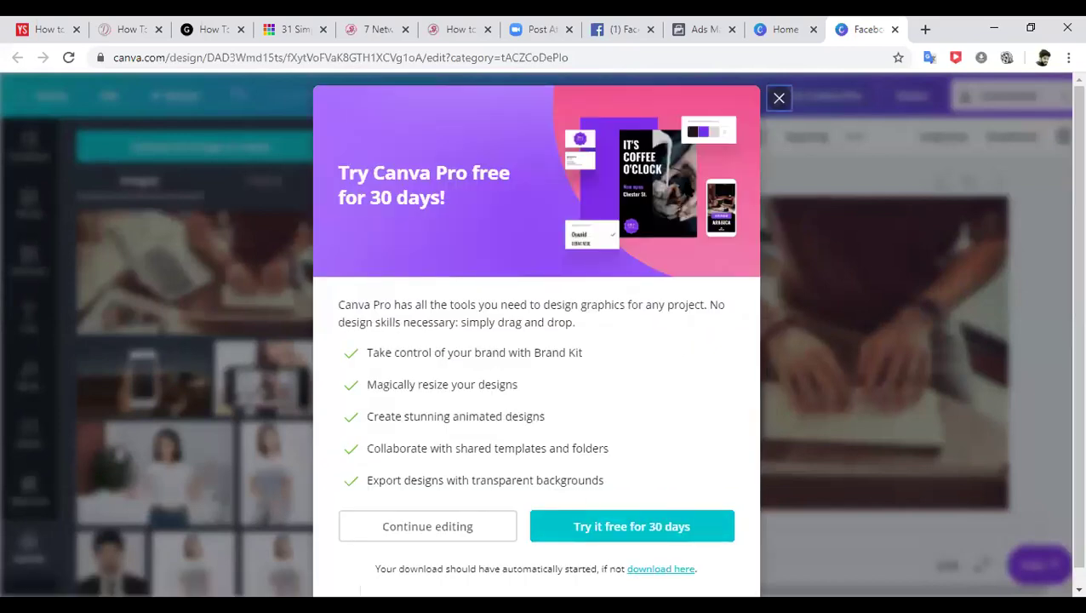
{"action": "left_click", "coordinate": [704, 29]}
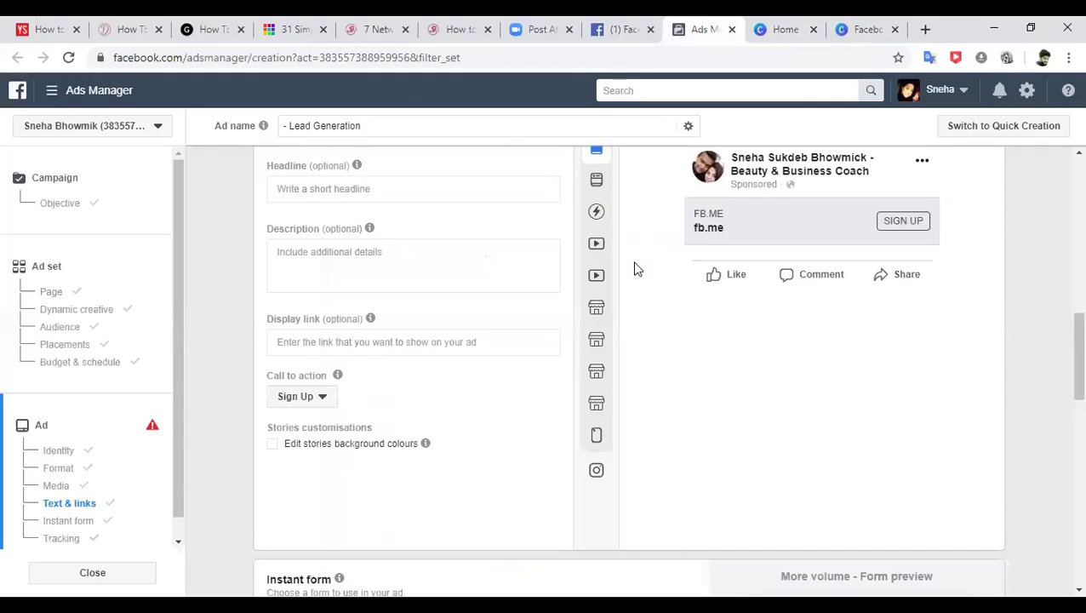
- Add ALLY& JANE.png from Downloads as the ad's 1200 × 628 image
{"action": "left_click", "coordinate": [58, 486]}
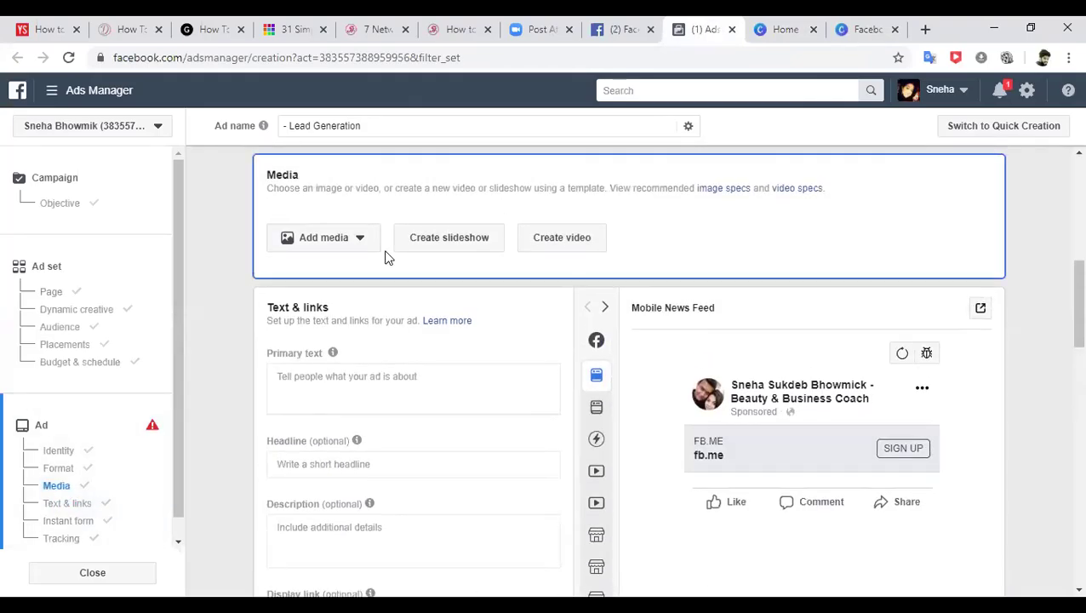
{"action": "left_click", "coordinate": [358, 241]}
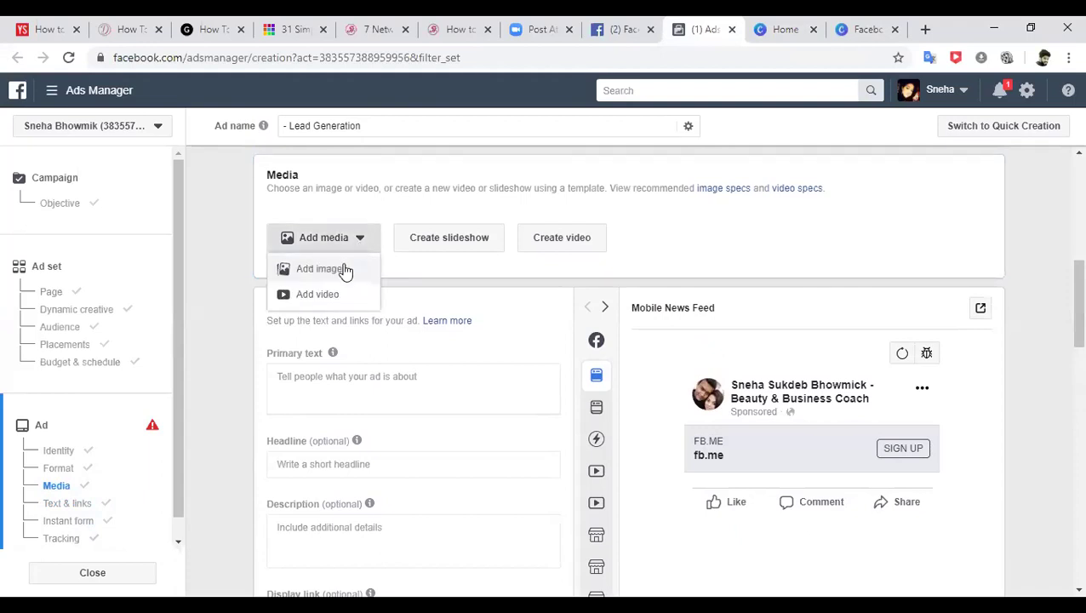
{"action": "left_click", "coordinate": [344, 270]}
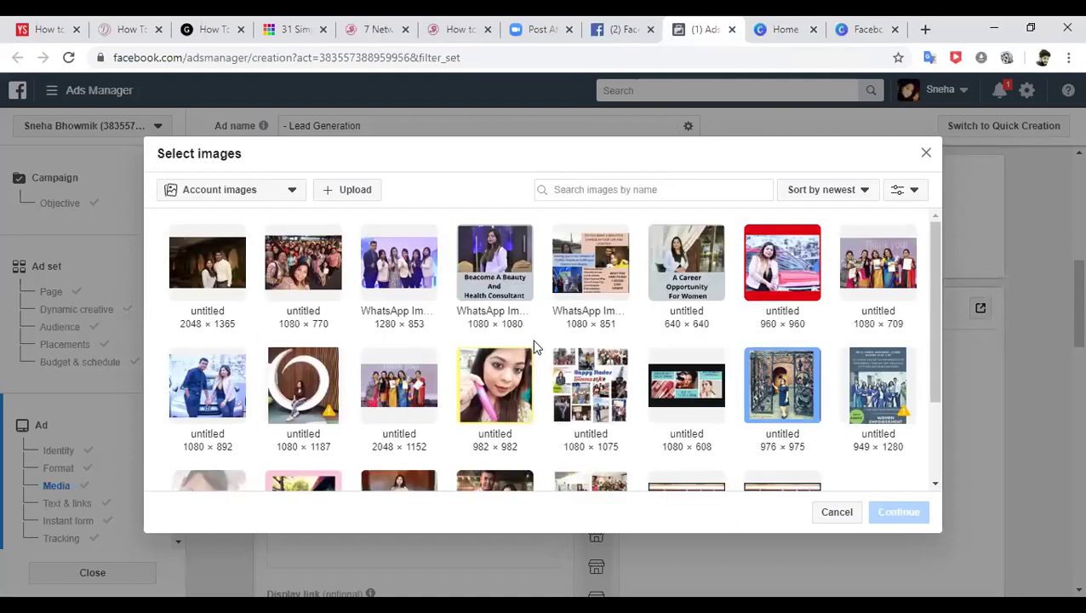
{"action": "left_click", "coordinate": [357, 192]}
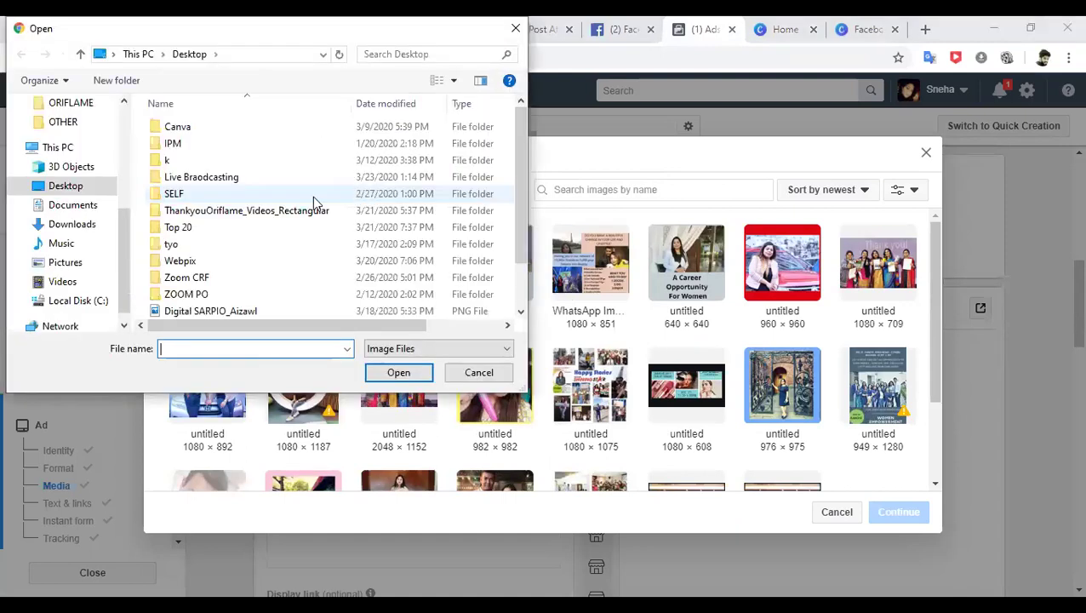
{"action": "left_click", "coordinate": [90, 228]}
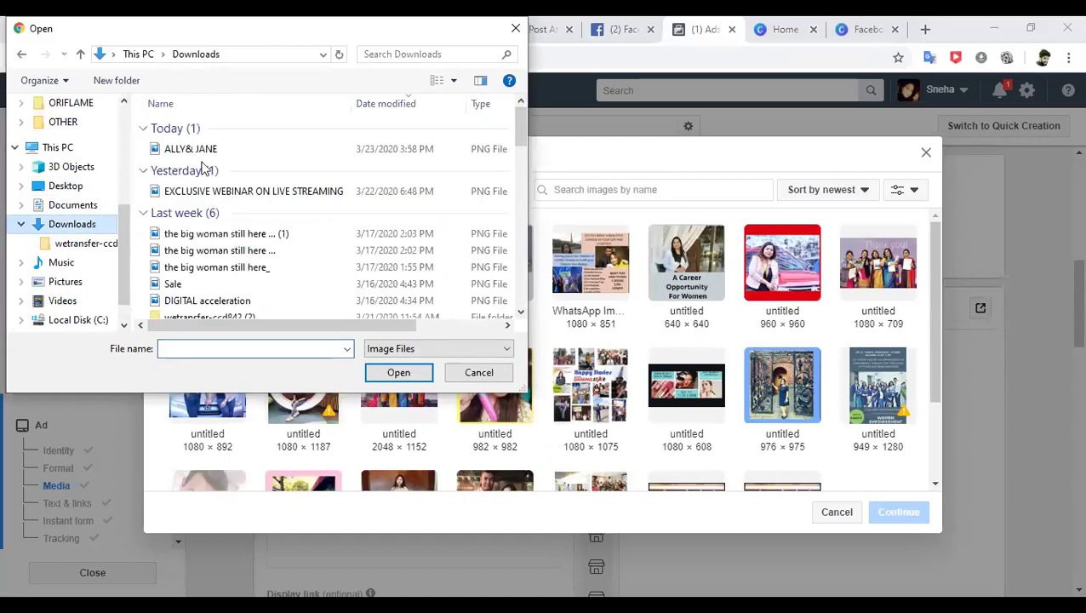
{"action": "left_click", "coordinate": [211, 159]}
{"action": "left_click", "coordinate": [397, 373]}
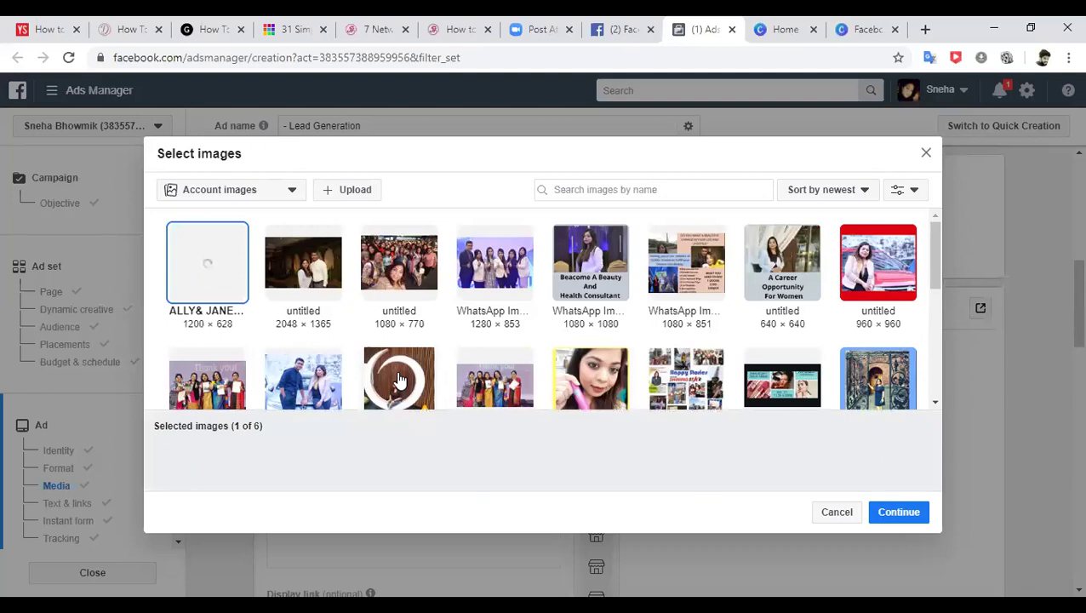
{"action": "left_click", "coordinate": [896, 513]}
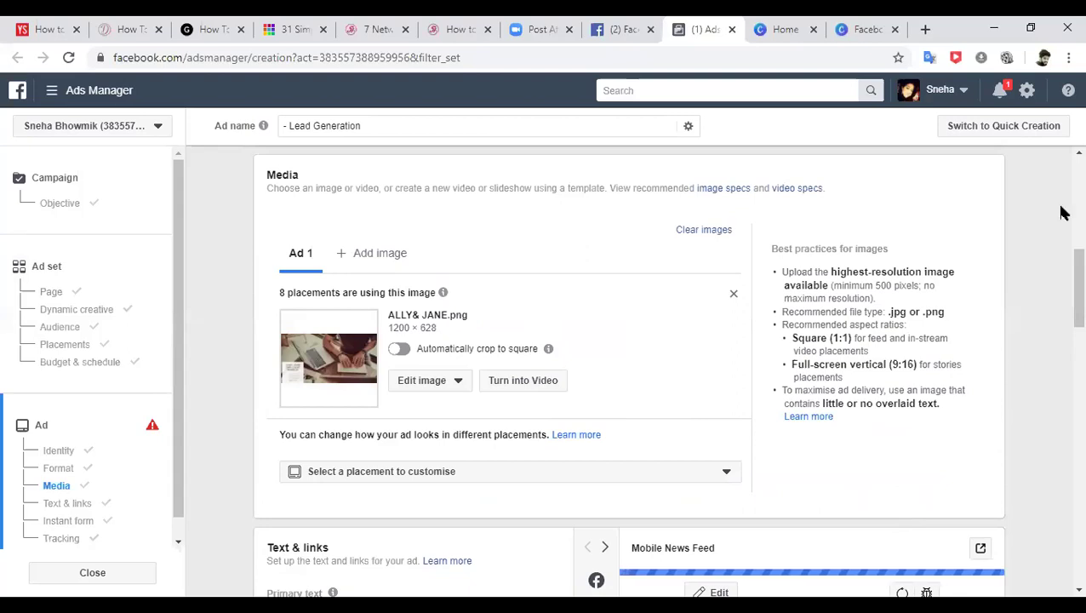
- Open the Text & links section with the Desktop News Feed preview showing
{"action": "scroll", "coordinate": [1069, 274], "scroll_direction": "down", "scroll_amount": 3}
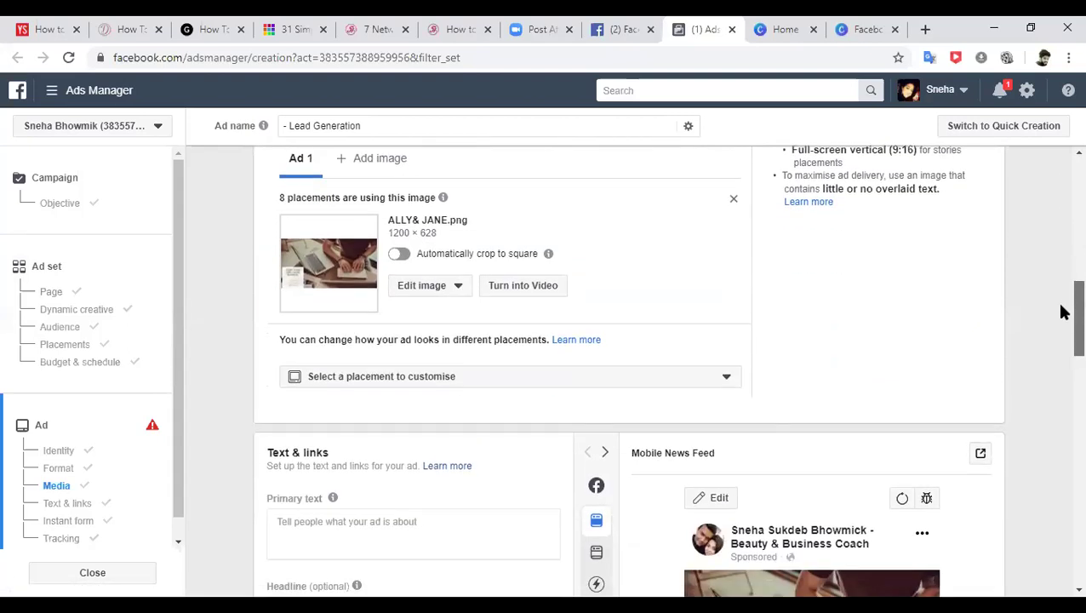
{"action": "scroll", "coordinate": [1063, 323], "scroll_direction": "down", "scroll_amount": 2}
{"action": "scroll", "coordinate": [1063, 331], "scroll_direction": "up", "scroll_amount": 1}
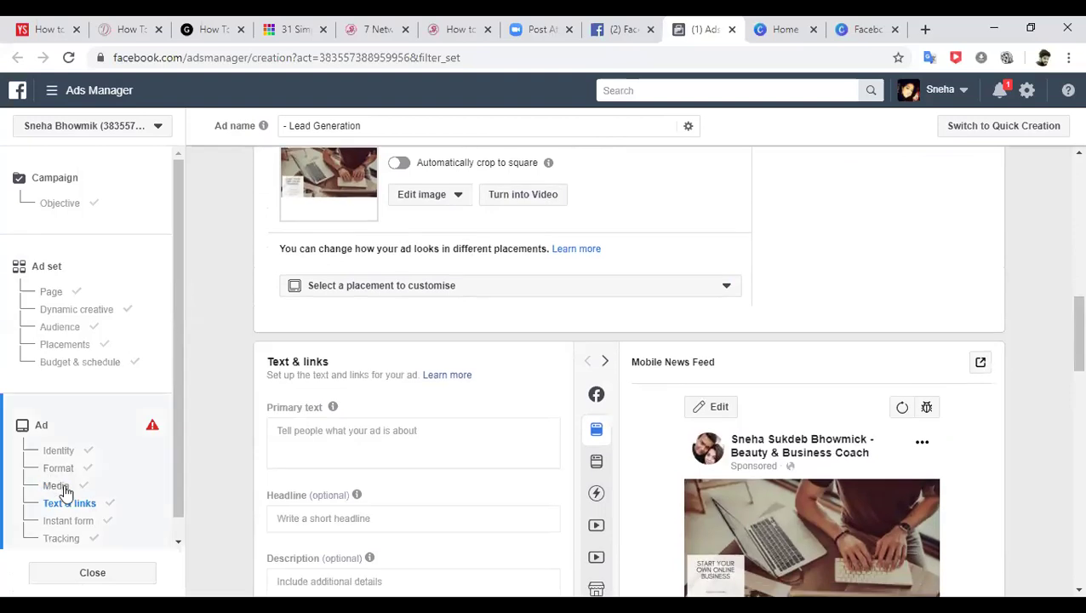
{"action": "left_click", "coordinate": [65, 490]}
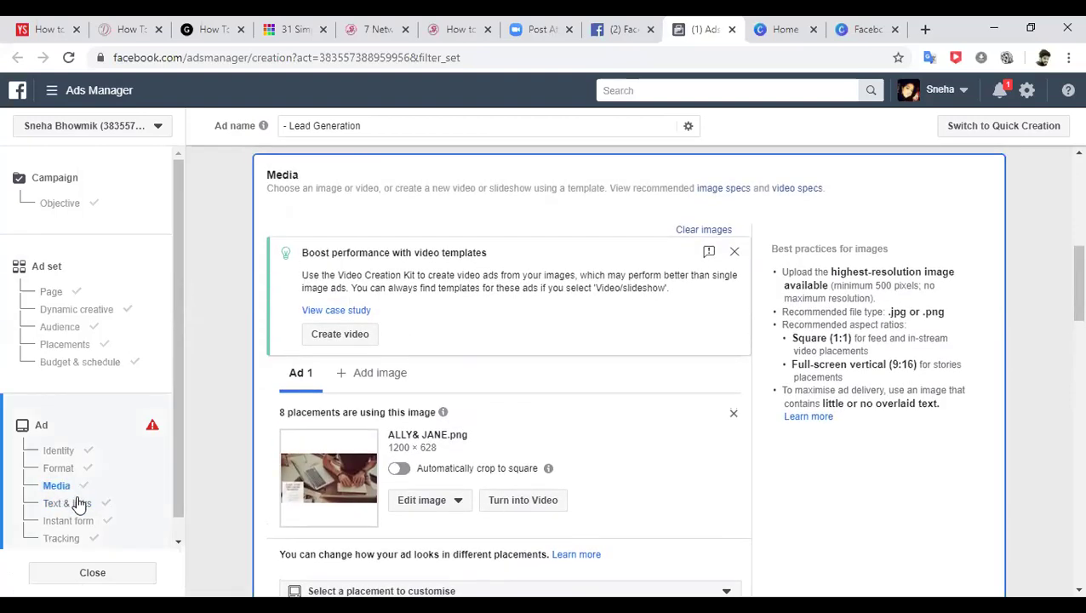
{"action": "left_click", "coordinate": [76, 503]}
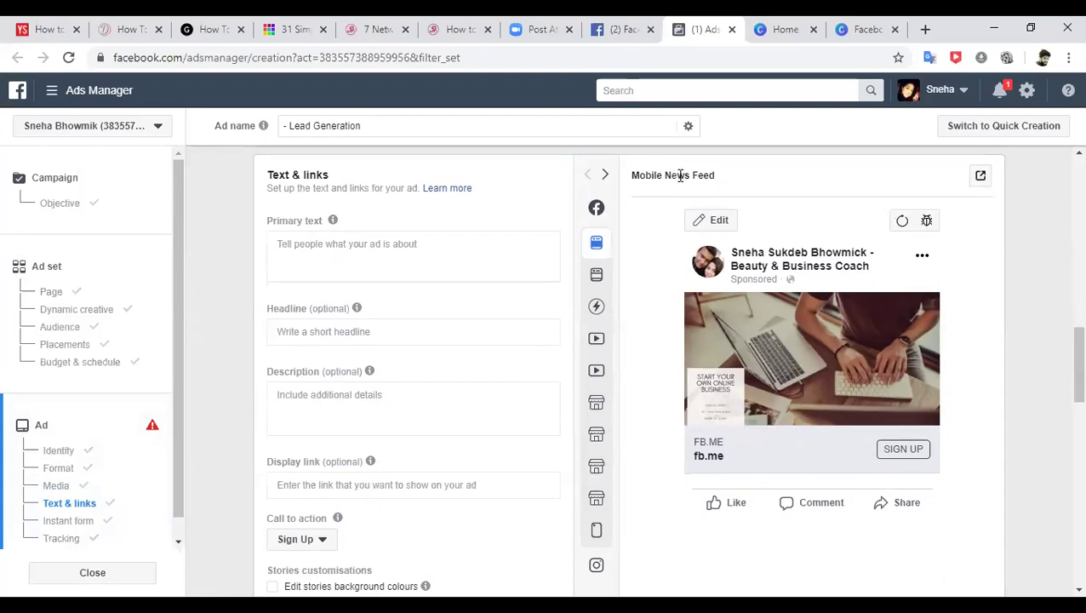
{"action": "left_click", "coordinate": [596, 274]}
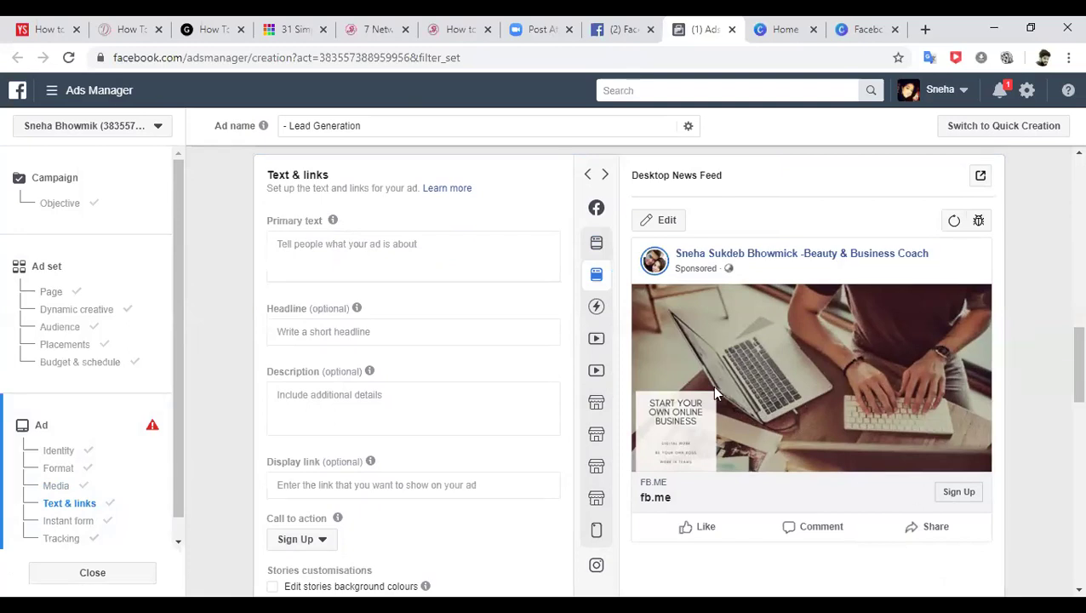
{"action": "left_click", "coordinate": [370, 252]}
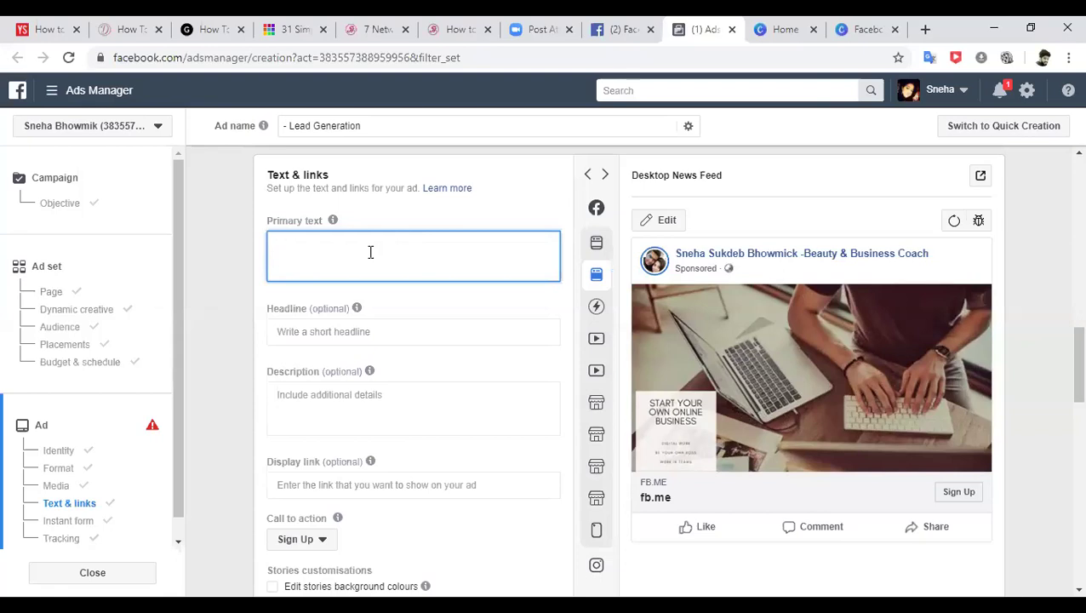
- Enter 'Hiring ambitious people for my fastest growing online team.', correcting 'amabitous' via spellcheck
{"action": "type", "text": "wORK WIT"}
{"action": "key", "text": "BackSpace"}
{"action": "key", "text": "BackSpace"}
{"action": "key", "text": "BackSpace"}
{"action": "key", "text": "BackSpace"}
{"action": "key", "text": "BackSpace"}
{"action": "key", "text": "BackSpace"}
{"action": "key", "text": "BackSpace"}
{"action": "key", "text": "BackSpace"}
{"action": "type", "text": "W"}
{"action": "key", "text": "BackSpace"}
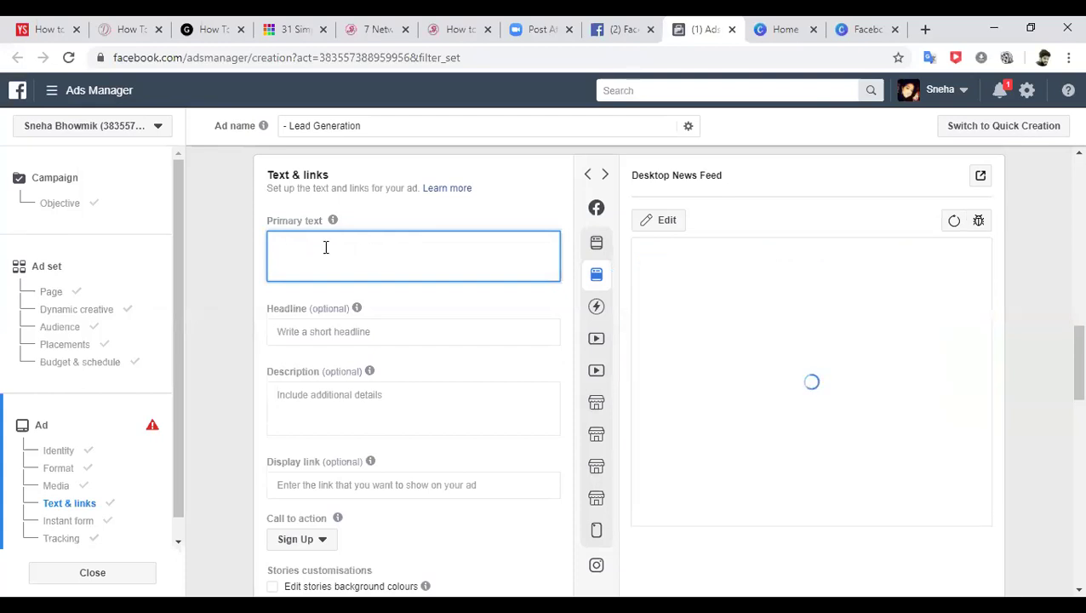
{"action": "type", "text": "Hiring"}
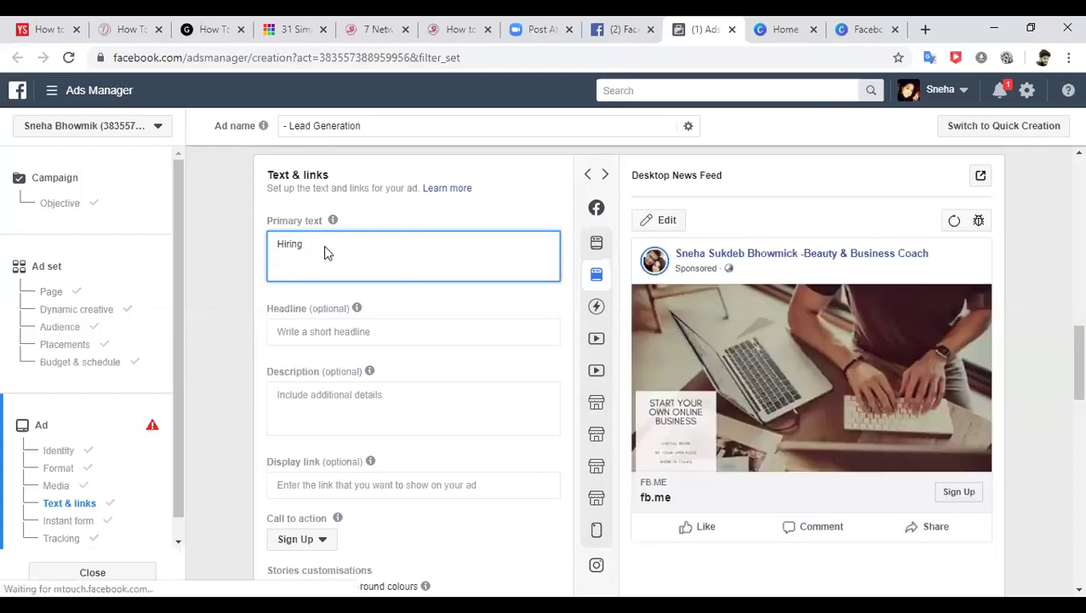
{"action": "type", "text": " amabitous"}
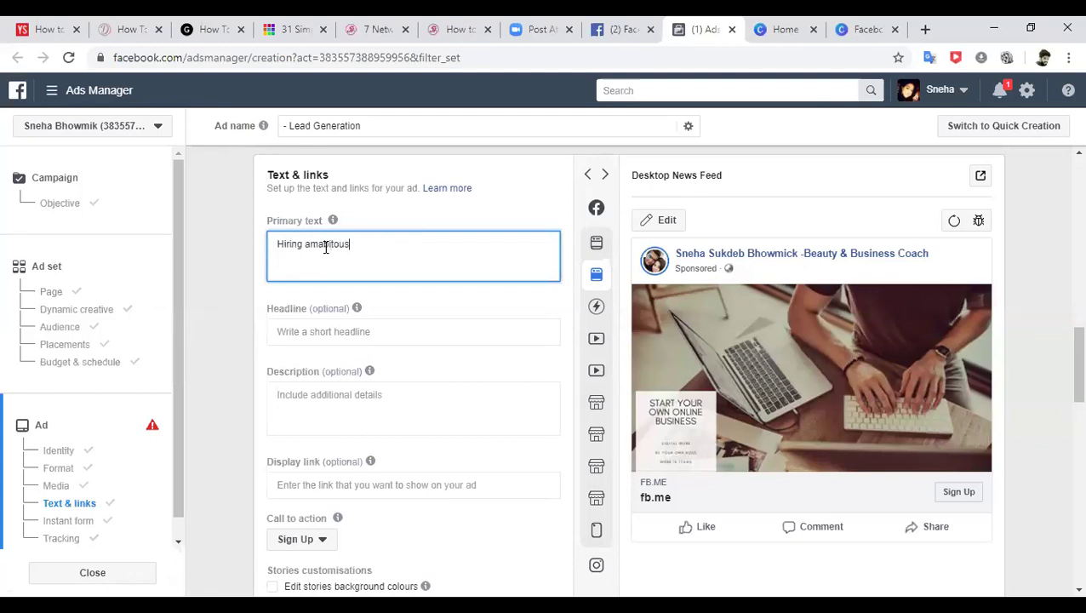
{"action": "right_click", "coordinate": [325, 243]}
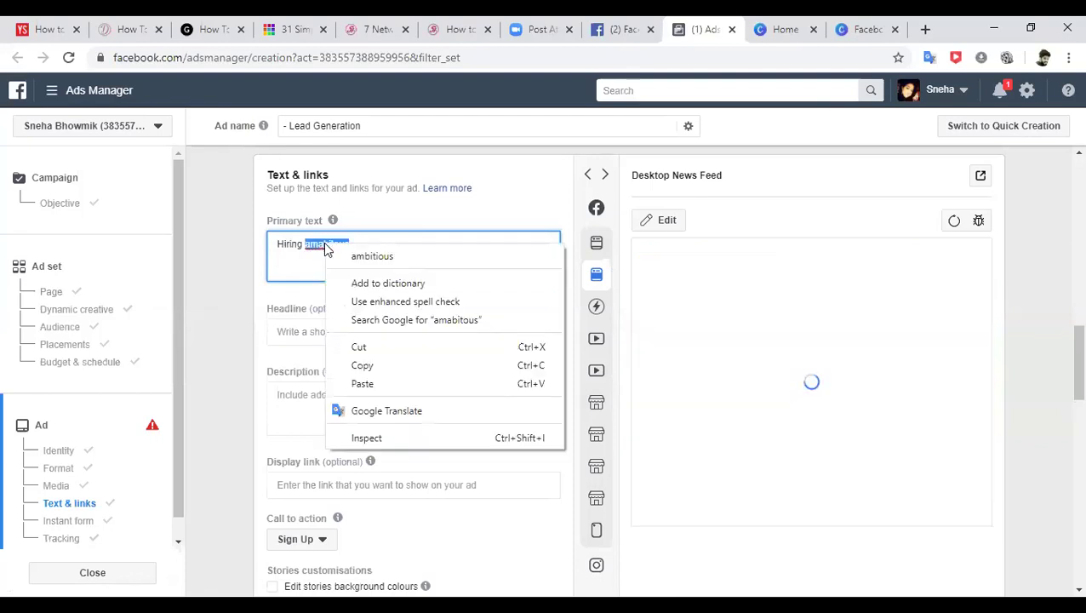
{"action": "left_click", "coordinate": [367, 252]}
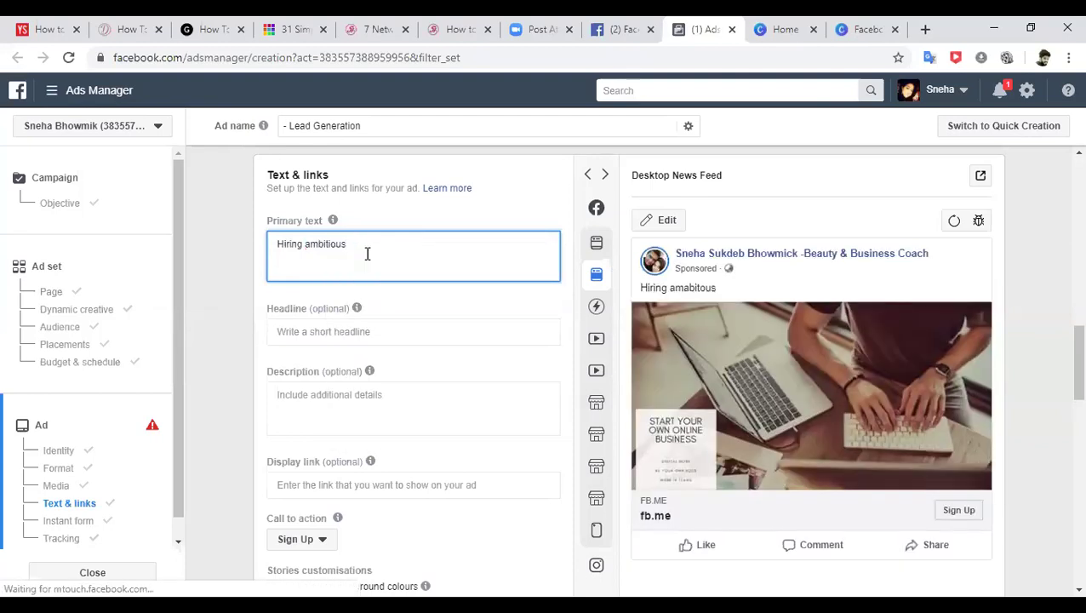
{"action": "type", "text": "peo"}
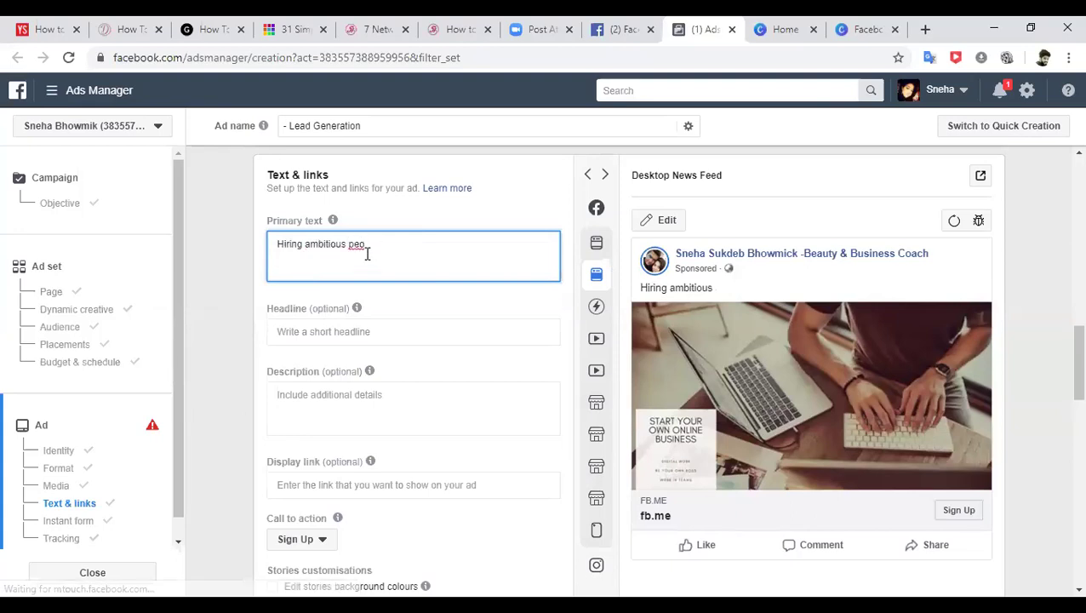
{"action": "type", "text": "ple for my"}
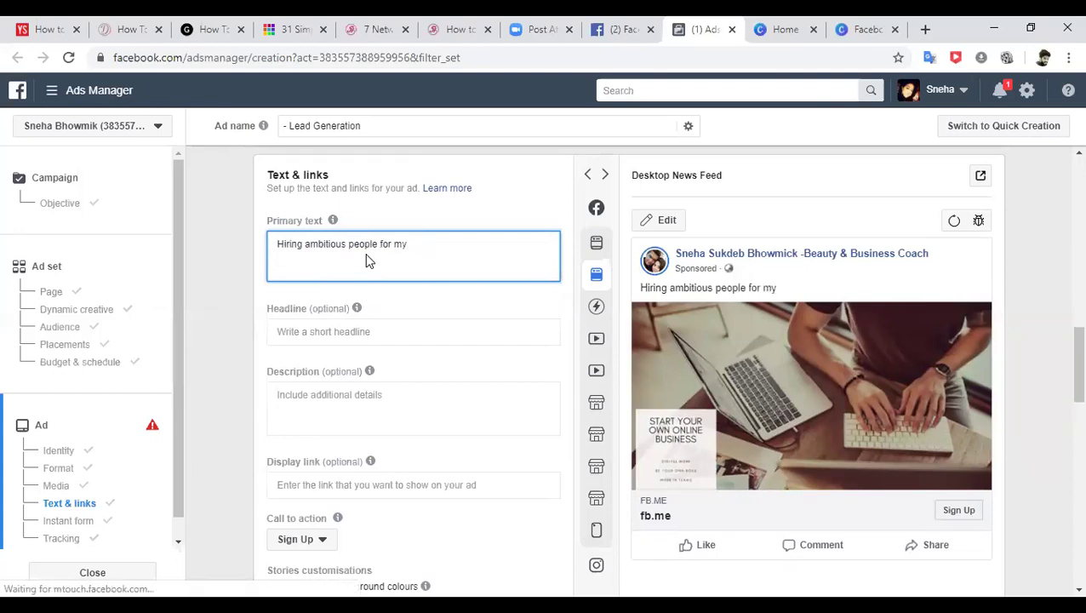
{"action": "type", "text": " fastest growing o"}
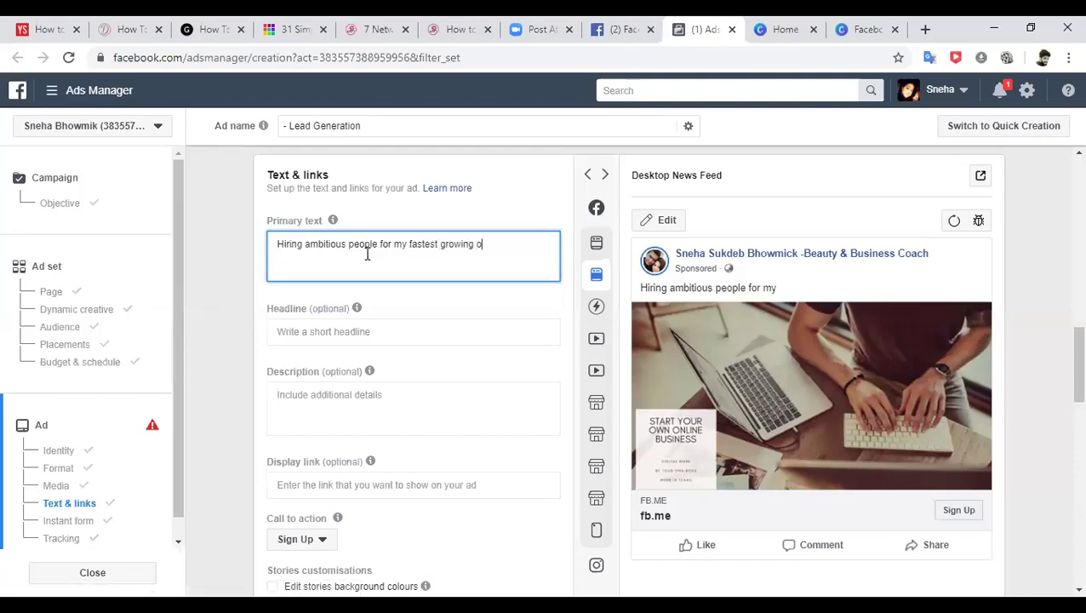
{"action": "type", "text": "nline team"}
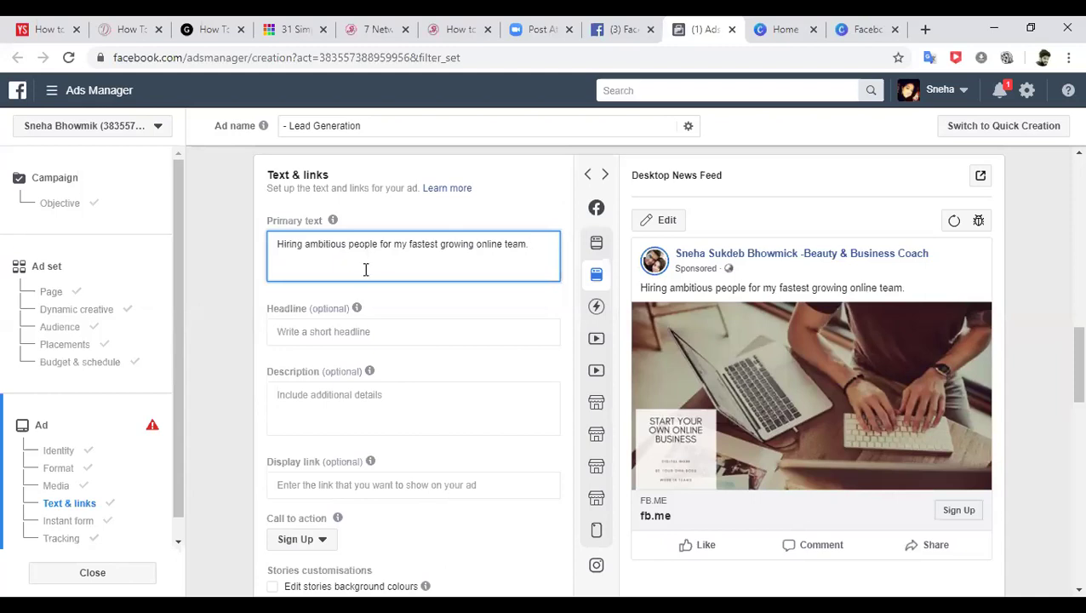
{"action": "left_click", "coordinate": [359, 329]}
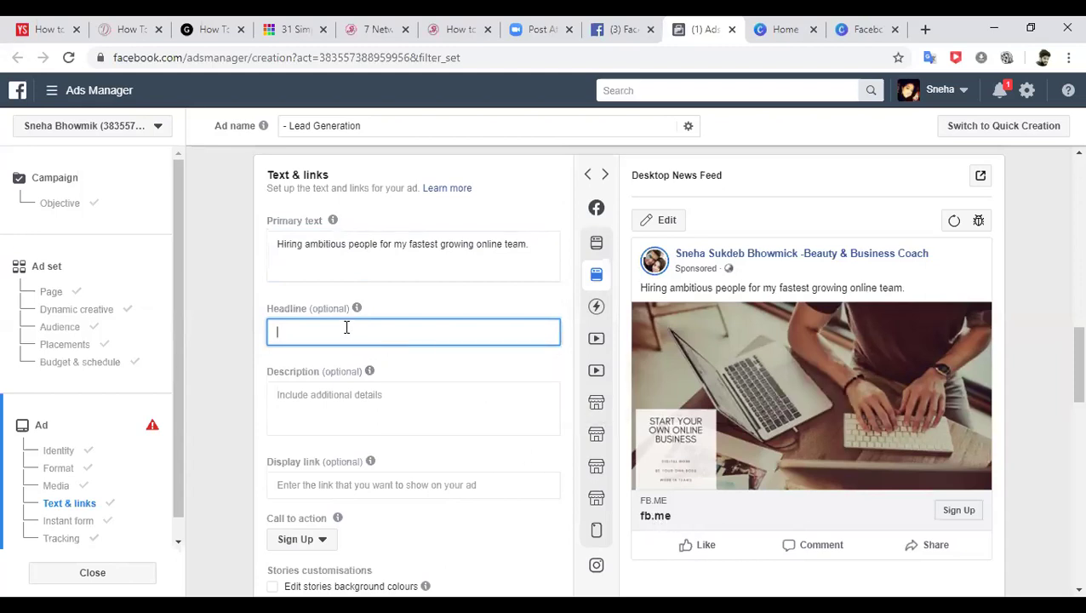
- Enter 'Be Your Own Boss' as the ad headline and switch the call-to-action button to Learn More
{"action": "type", "text": "Be Your Own Boss"}
{"action": "left_click", "coordinate": [481, 306]}
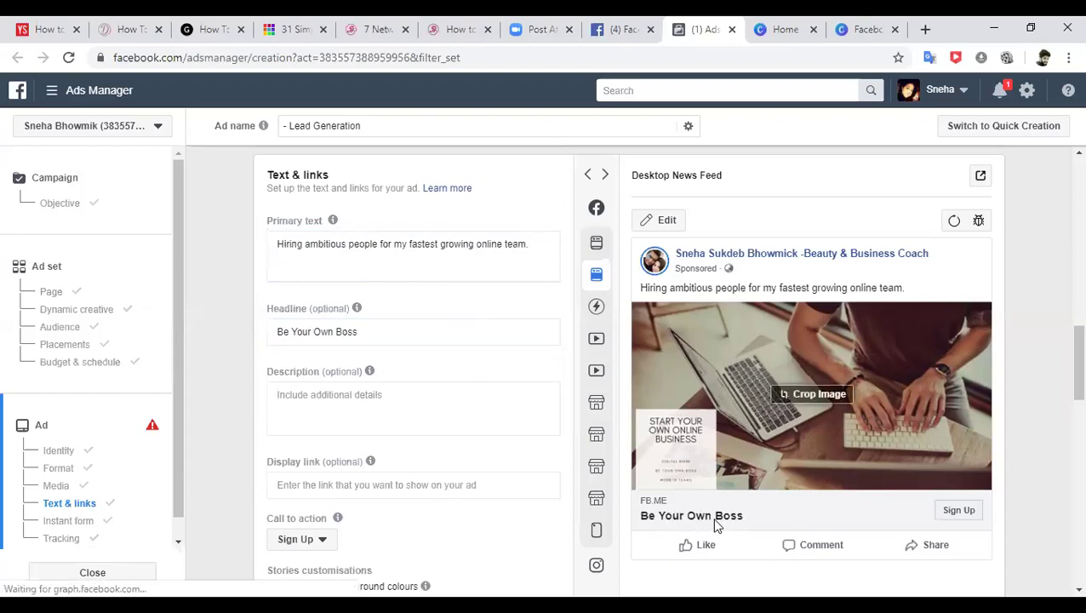
{"action": "scroll", "coordinate": [1064, 366], "scroll_direction": "down", "scroll_amount": 2}
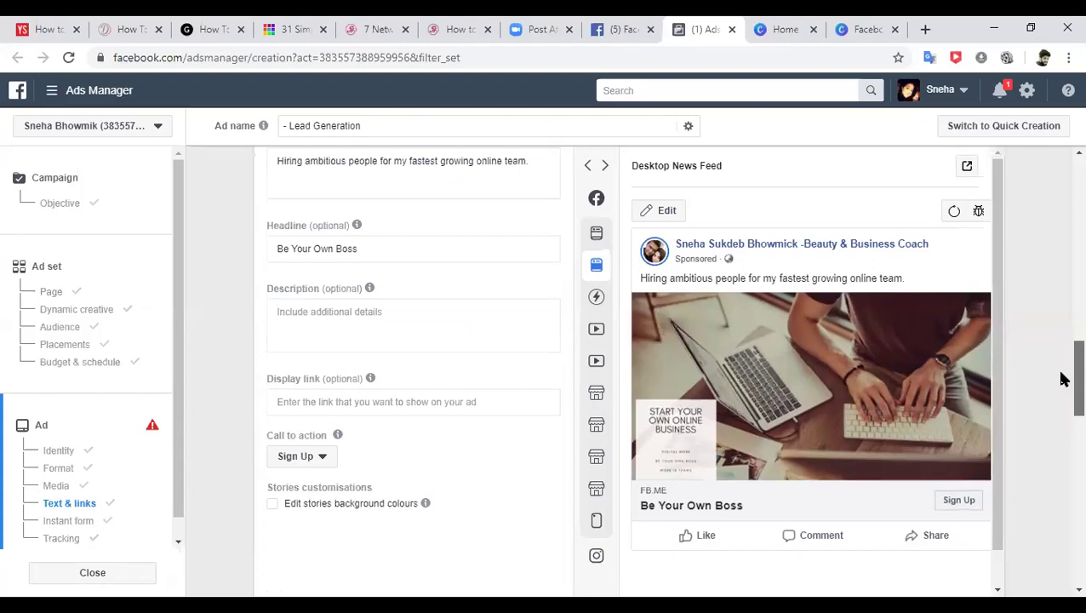
{"action": "left_click", "coordinate": [327, 443]}
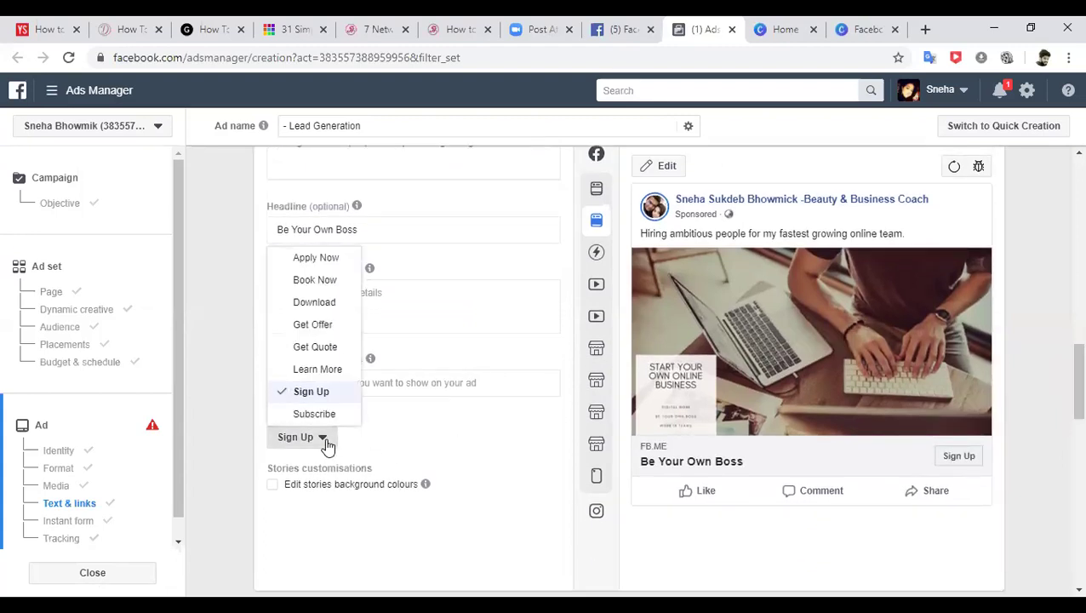
{"action": "left_click", "coordinate": [314, 371]}
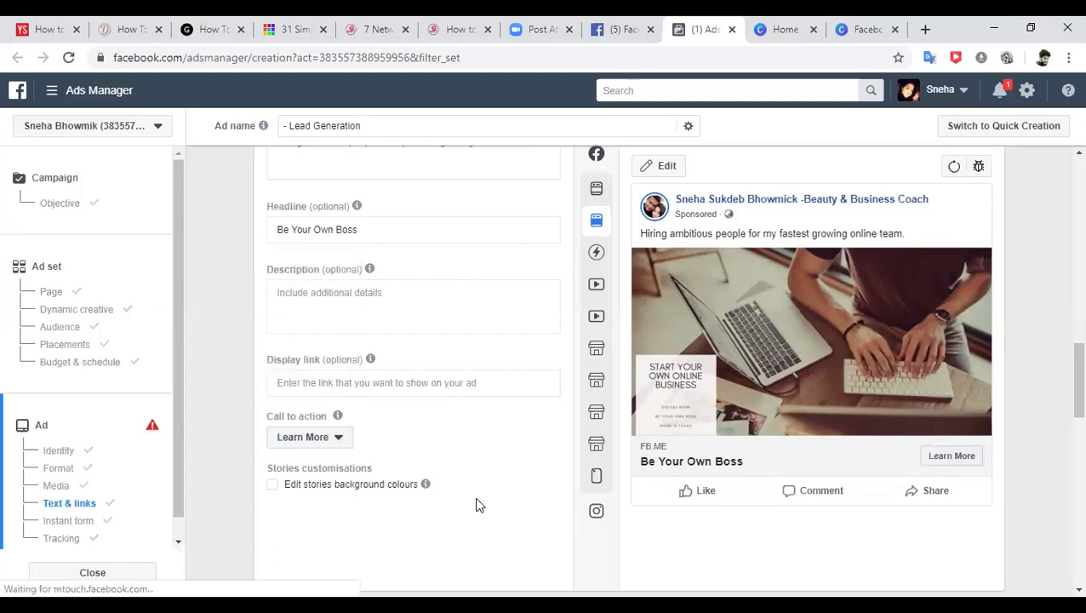
{"action": "left_click_drag", "start_coordinate": [1061, 401], "coordinate": [1061, 395]}
{"action": "mouse_move", "coordinate": [601, 189]}
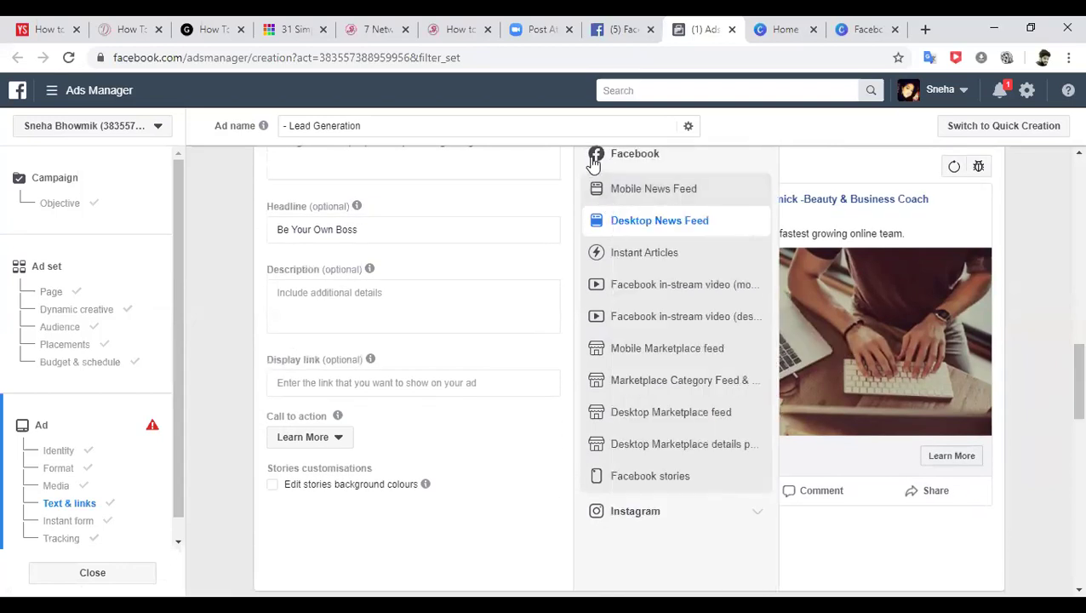
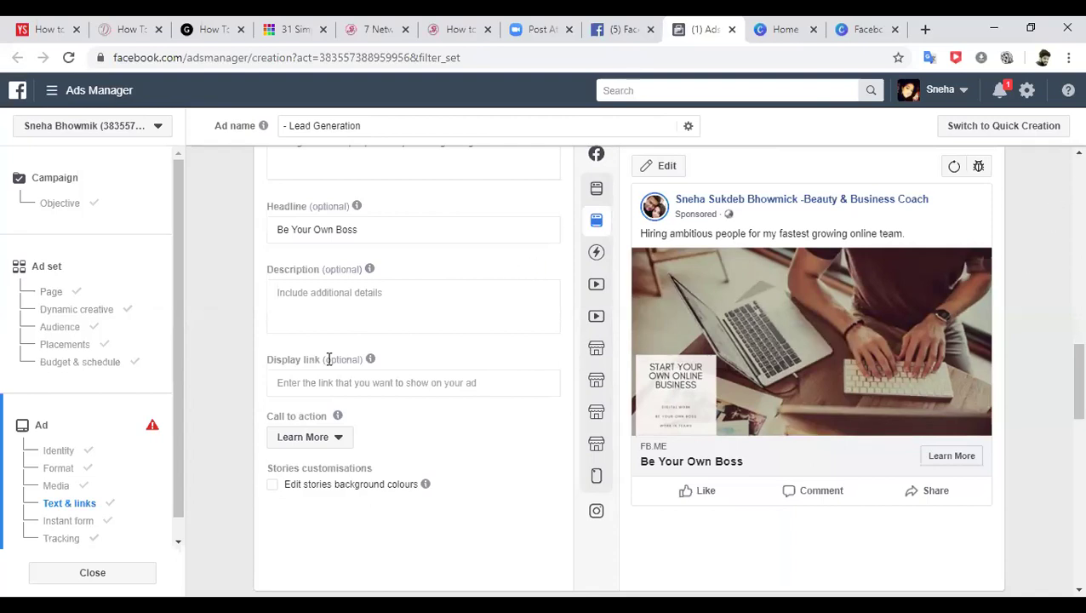
- Jump to the ad's Instant form section, showing the existing draft form and the New Form button
{"action": "left_click", "coordinate": [63, 522]}
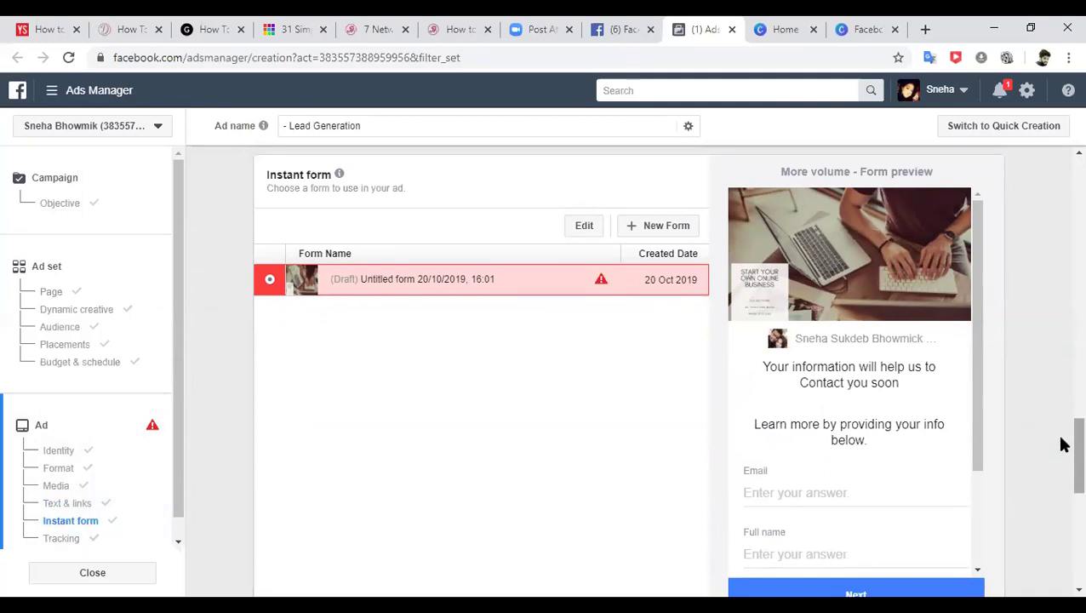
{"action": "scroll", "coordinate": [1061, 443], "scroll_direction": "up", "scroll_amount": 4}
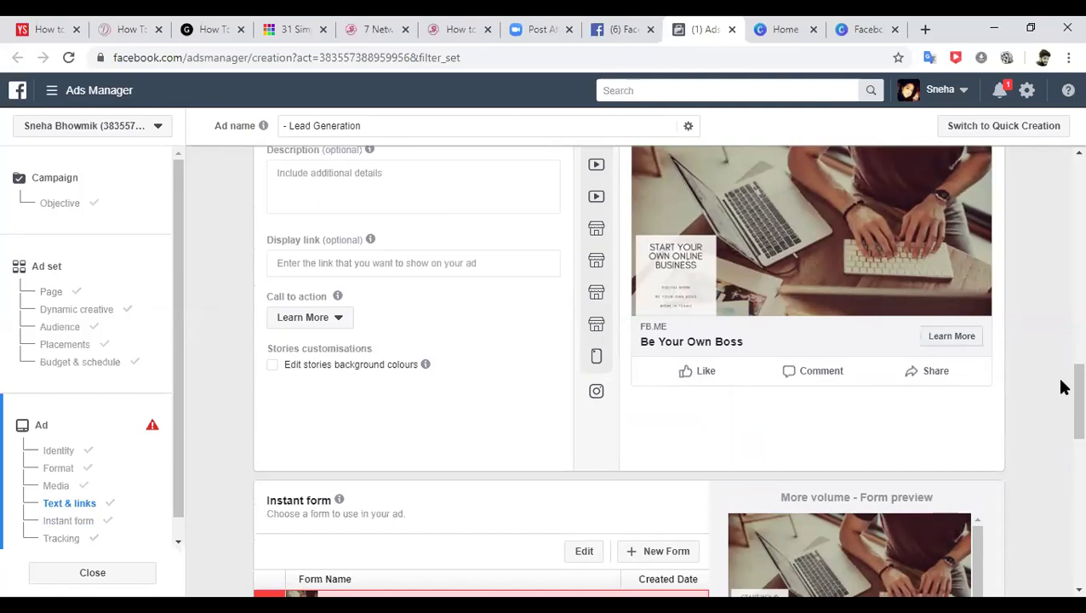
{"action": "scroll", "coordinate": [1061, 392], "scroll_direction": "down", "scroll_amount": 1}
{"action": "scroll", "coordinate": [1061, 417], "scroll_direction": "down", "scroll_amount": 2}
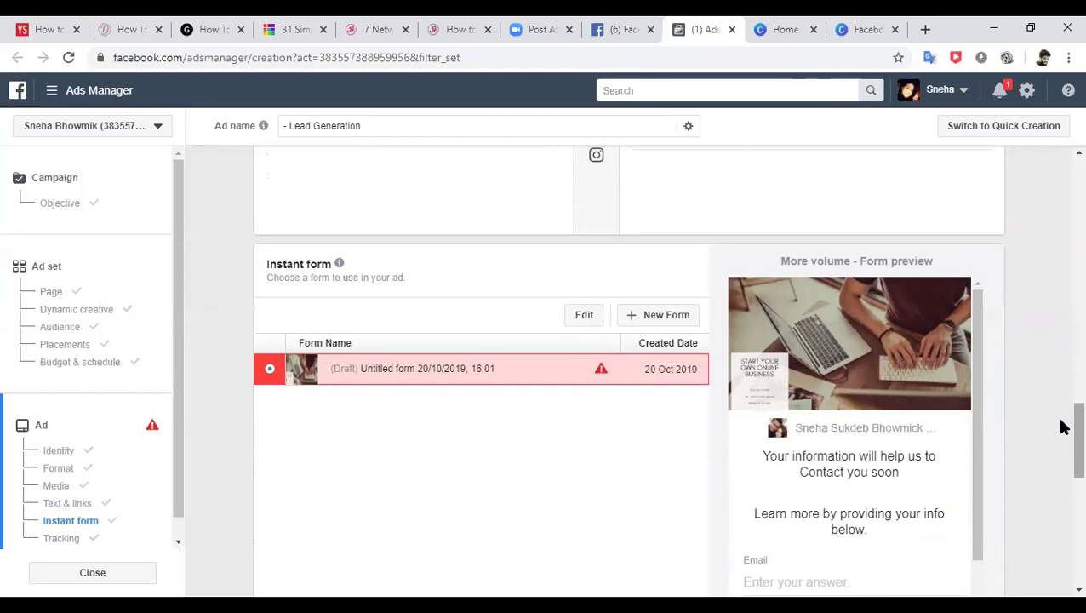
- Create a new instant form, turn its Intro switch off, and expand the Questions section
{"action": "left_click", "coordinate": [660, 316]}
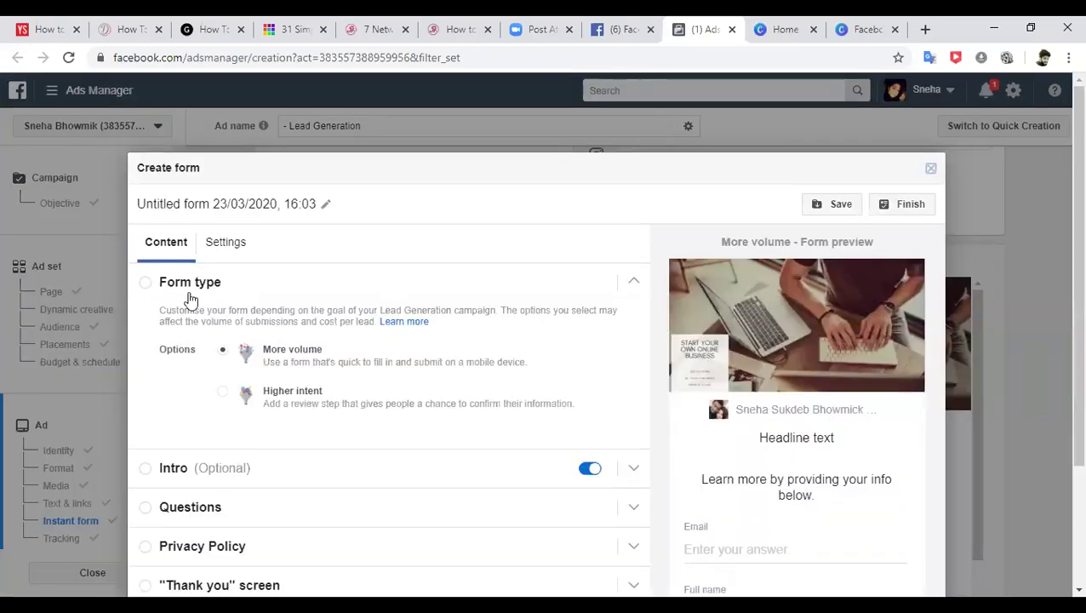
{"action": "left_click", "coordinate": [150, 286]}
{"action": "left_click", "coordinate": [148, 288]}
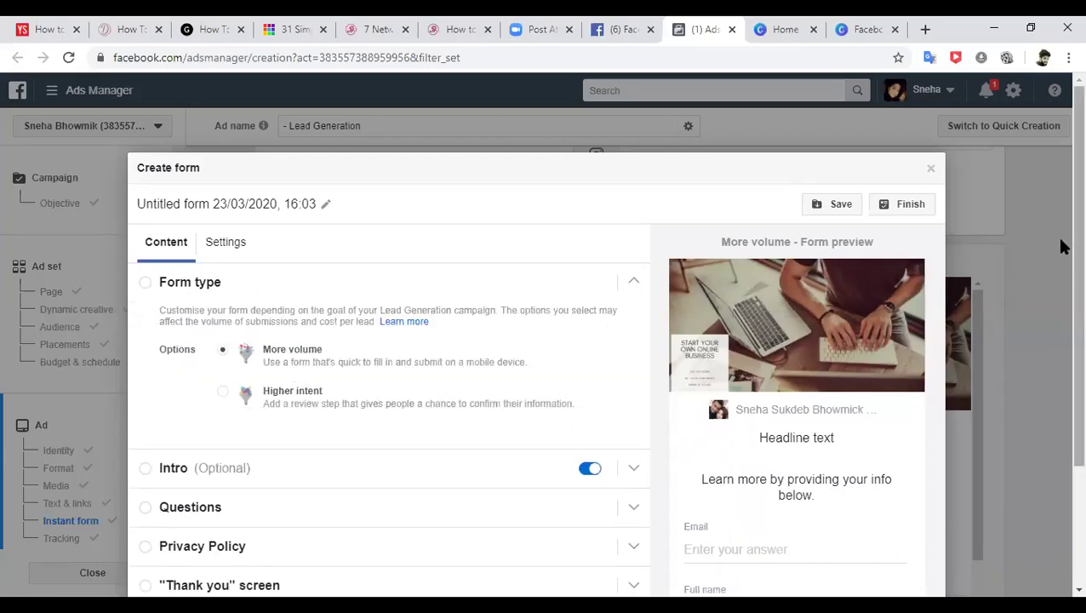
{"action": "scroll", "coordinate": [1059, 289], "scroll_direction": "down", "scroll_amount": 1}
{"action": "scroll", "coordinate": [1060, 302], "scroll_direction": "down", "scroll_amount": 1}
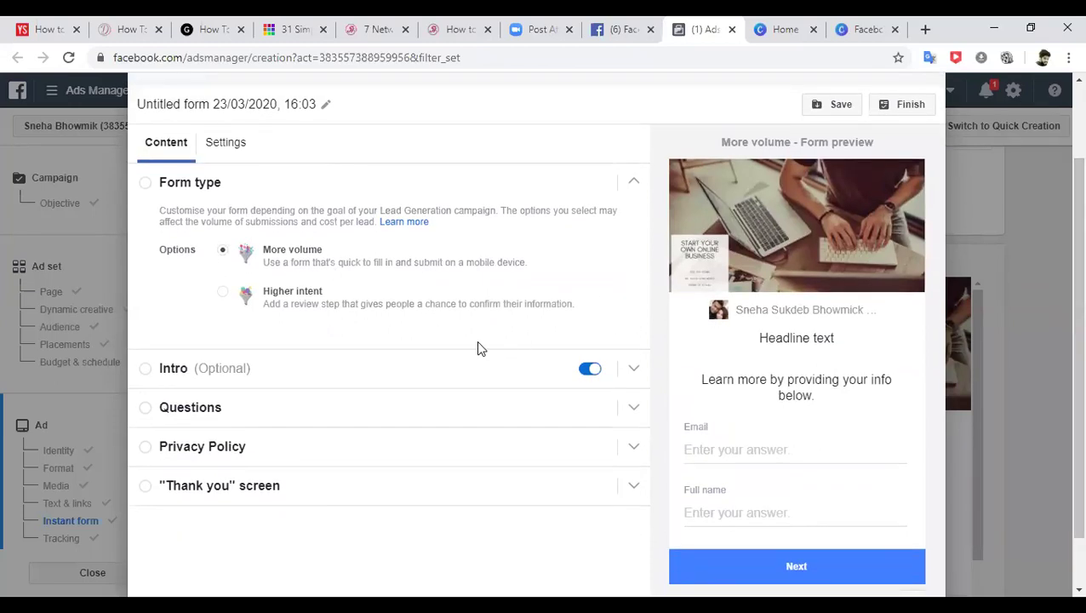
{"action": "left_click", "coordinate": [589, 369]}
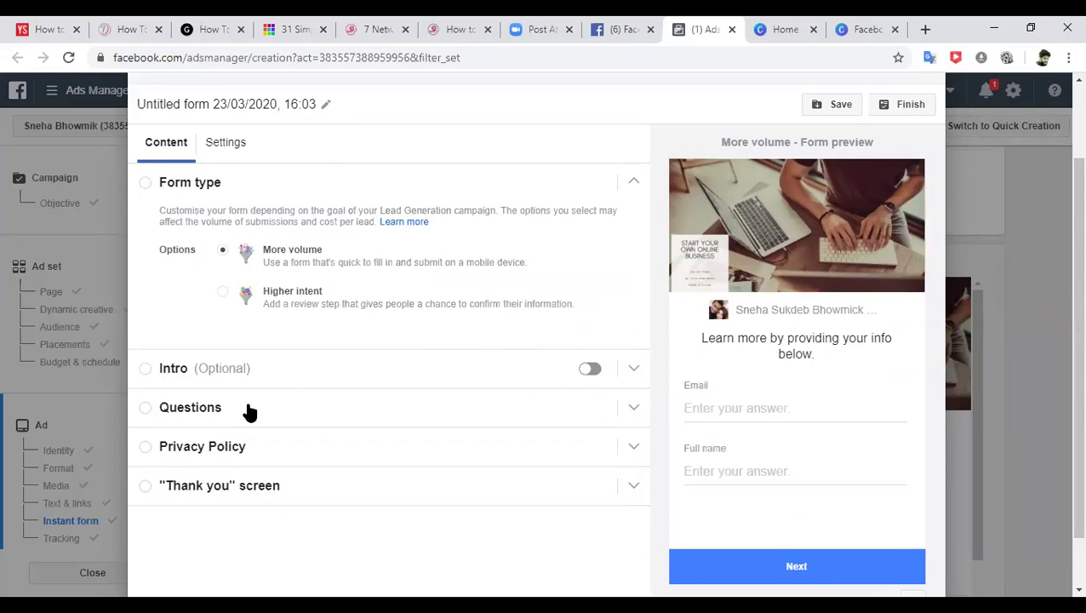
{"action": "left_click", "coordinate": [174, 410]}
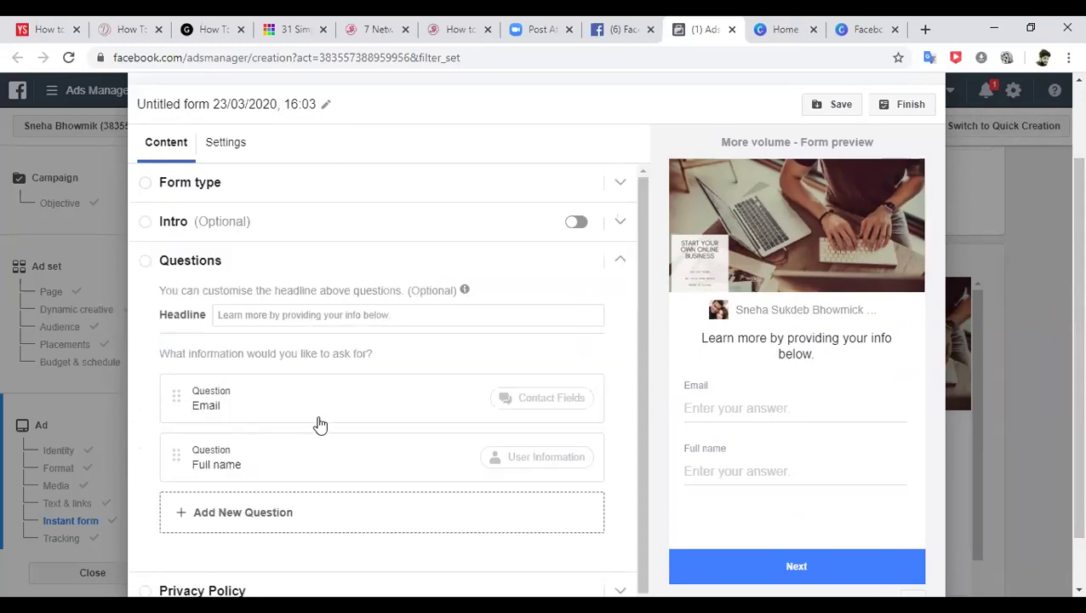
- Delete the Email question and add a Phone number question
{"action": "left_click", "coordinate": [529, 402]}
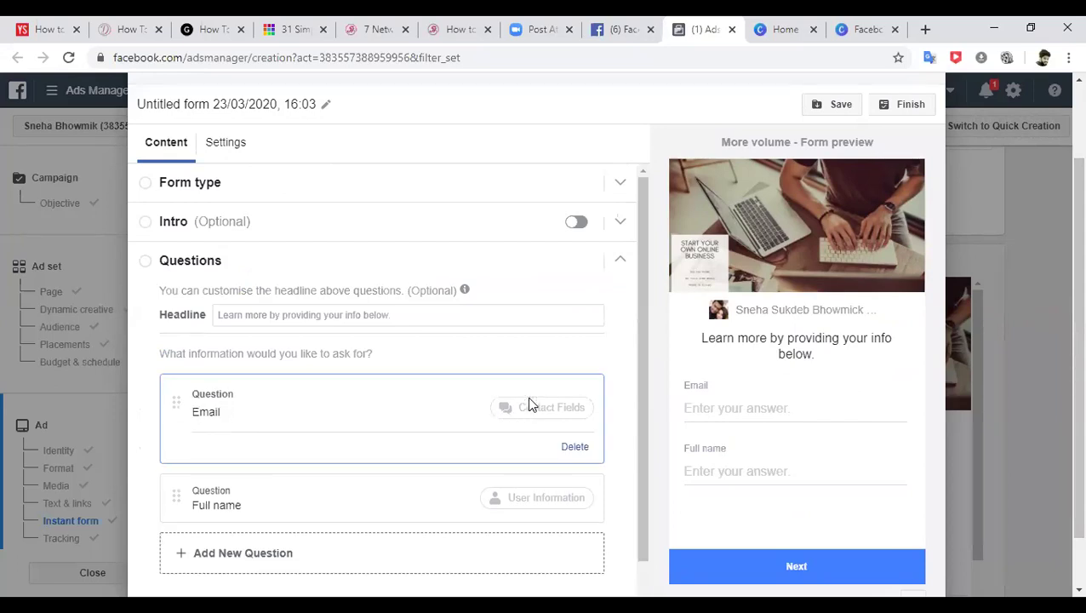
{"action": "left_click", "coordinate": [574, 448]}
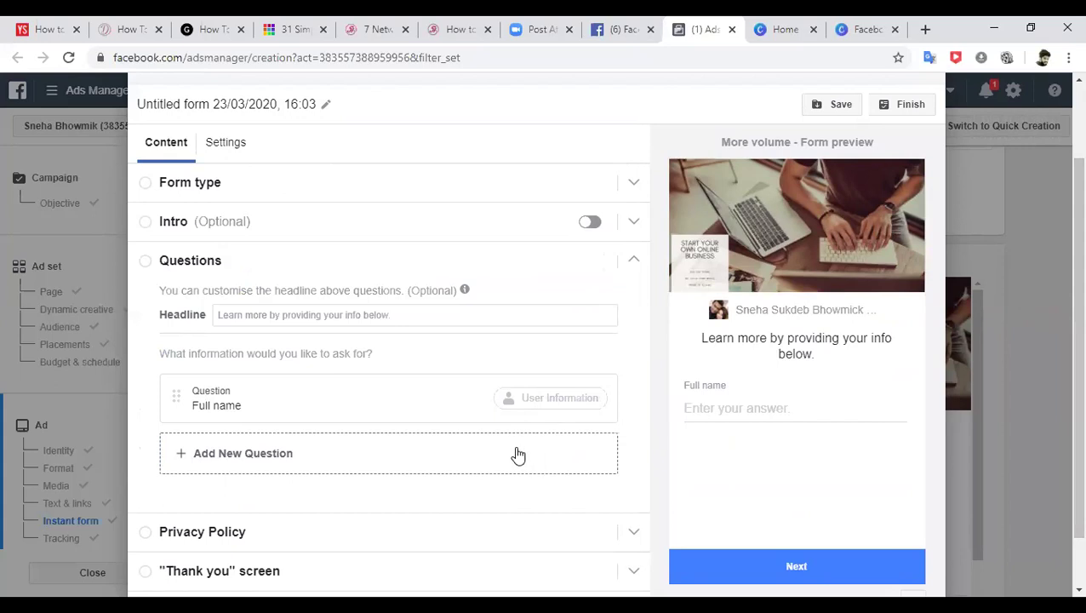
{"action": "left_click", "coordinate": [480, 447]}
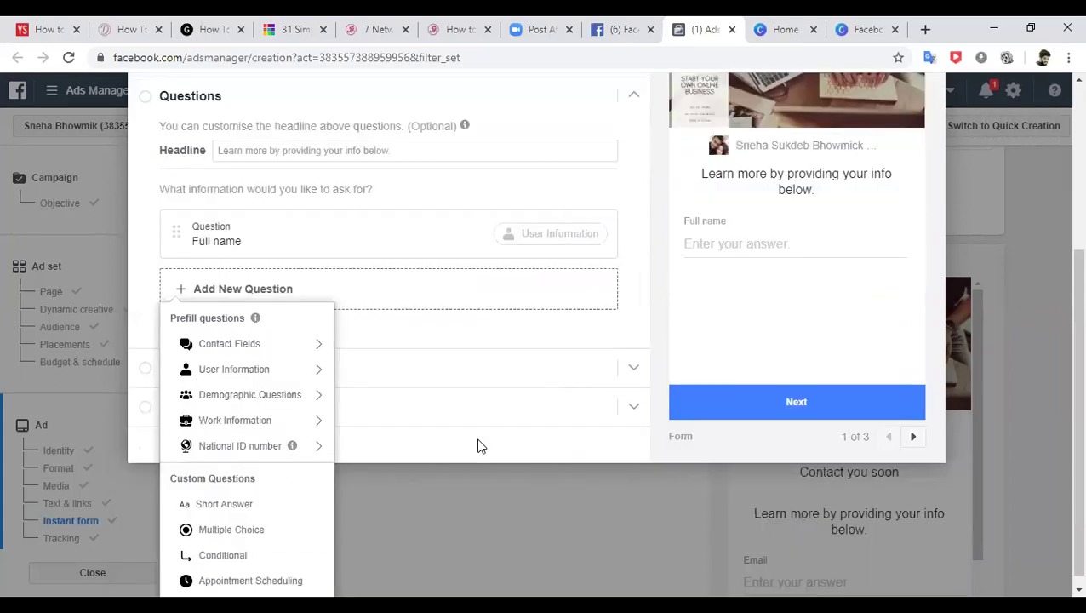
{"action": "mouse_move", "coordinate": [245, 354]}
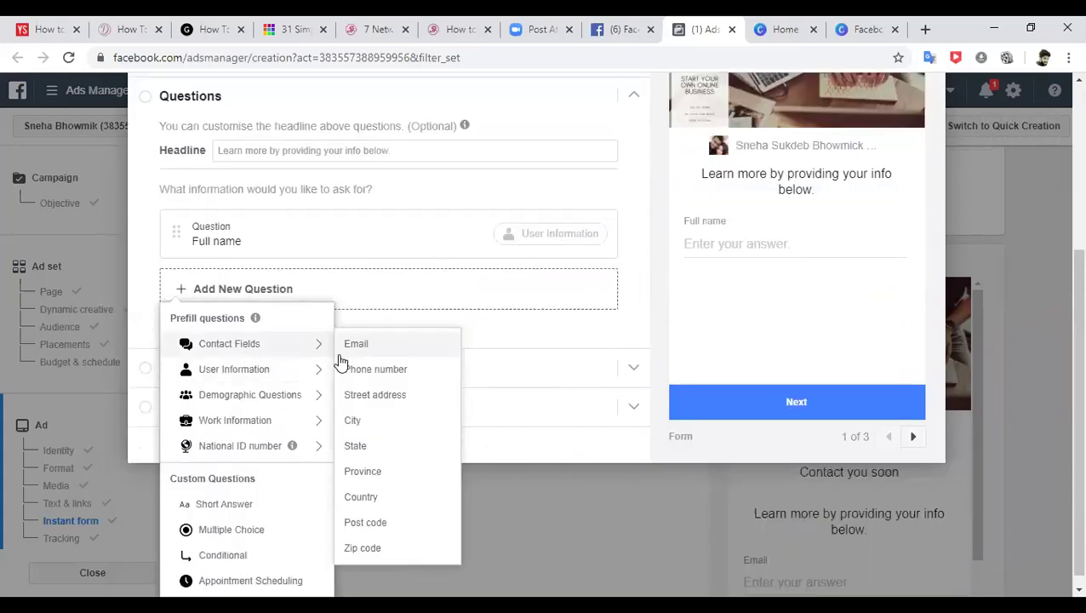
{"action": "left_click", "coordinate": [363, 371]}
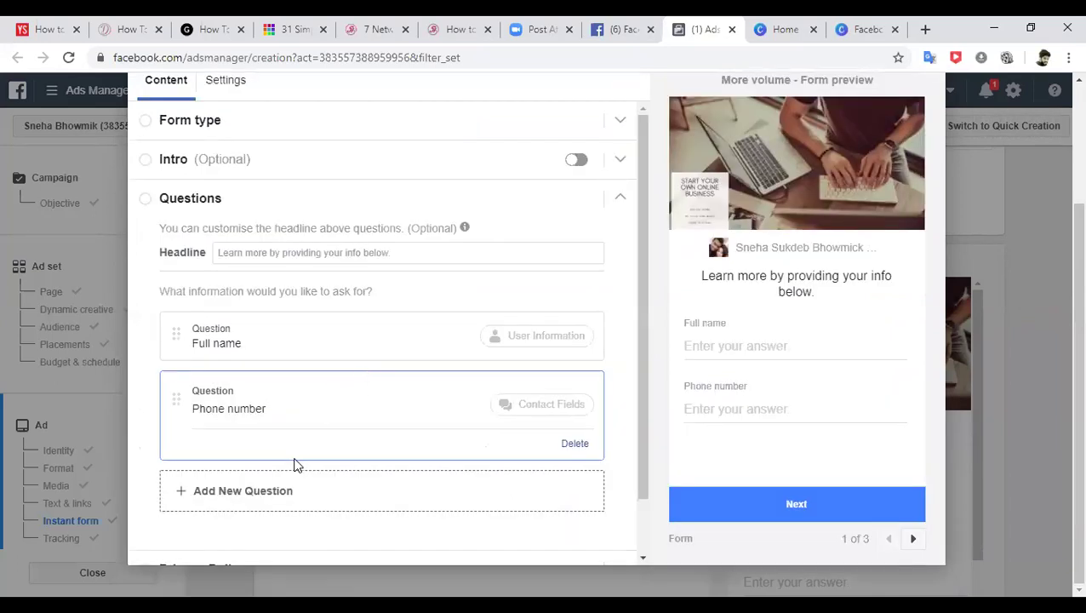
- Add a City contact question and a Job title work-information question
{"action": "left_click", "coordinate": [277, 496]}
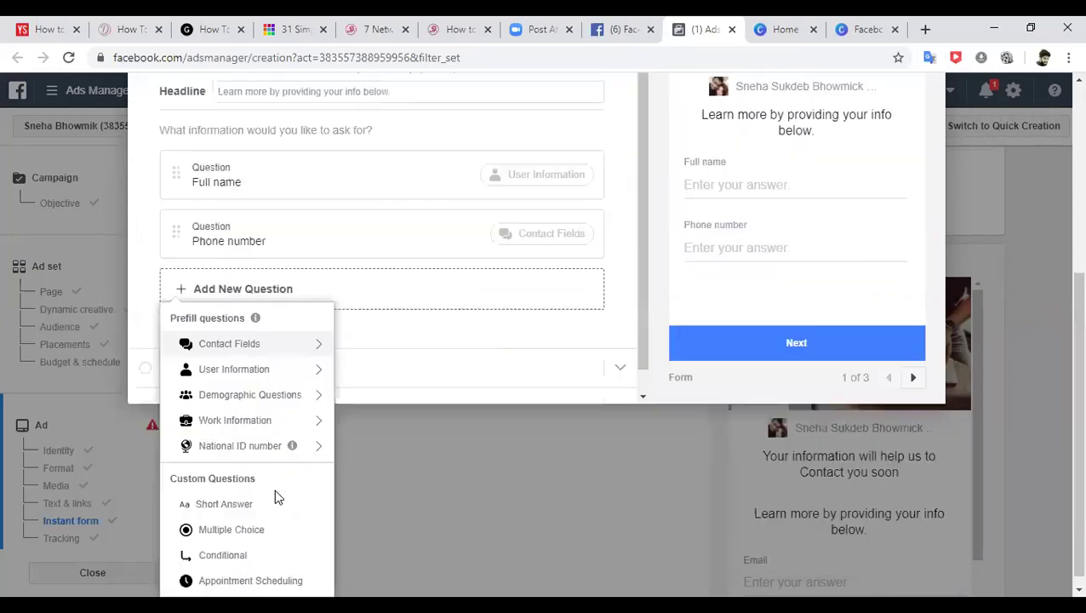
{"action": "mouse_move", "coordinate": [284, 377]}
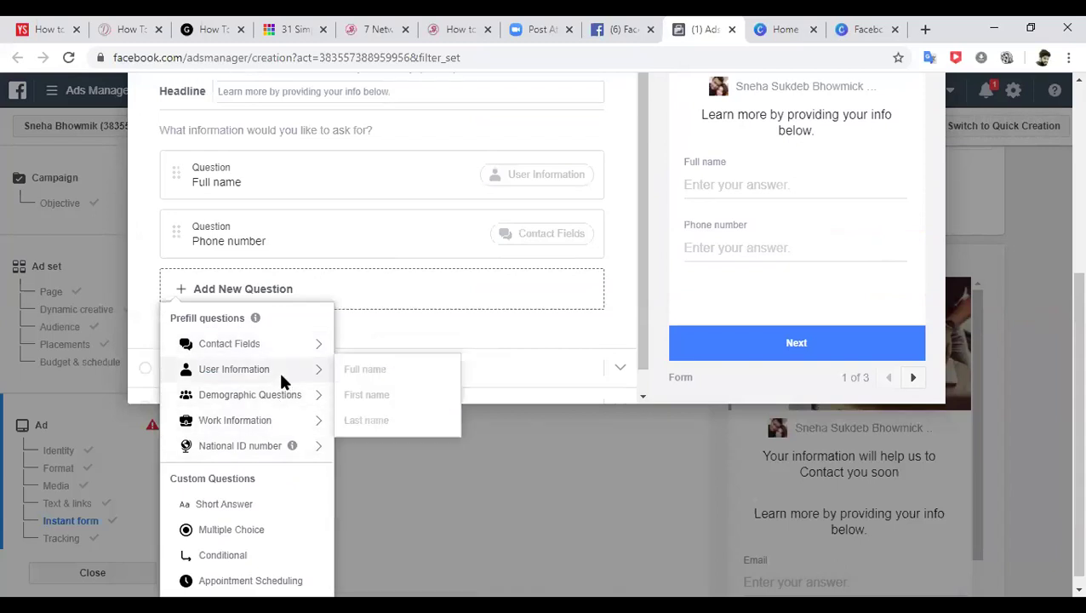
{"action": "mouse_move", "coordinate": [286, 342]}
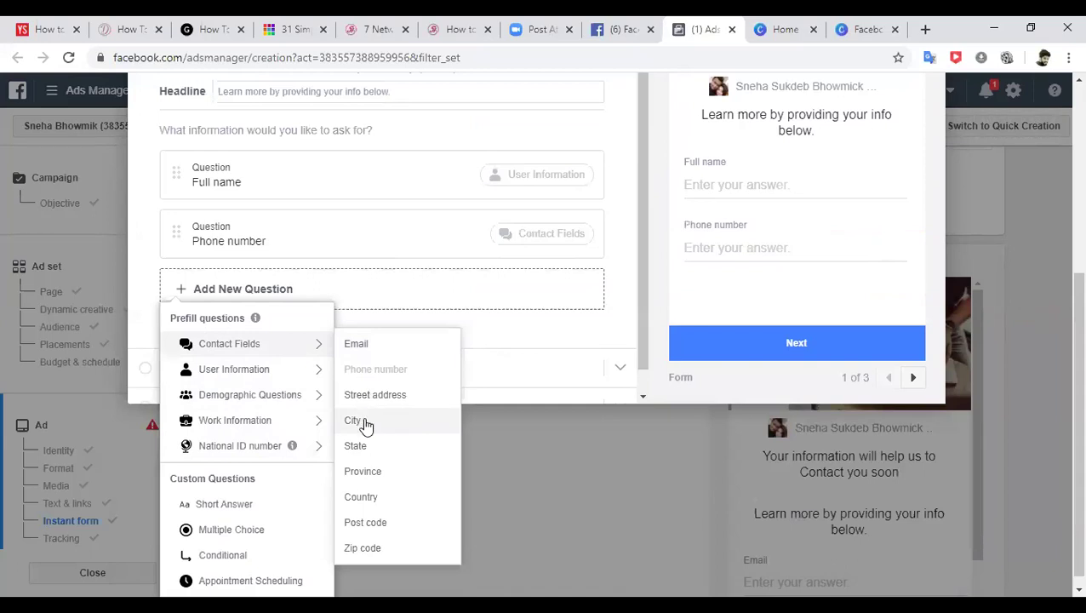
{"action": "left_click", "coordinate": [365, 426]}
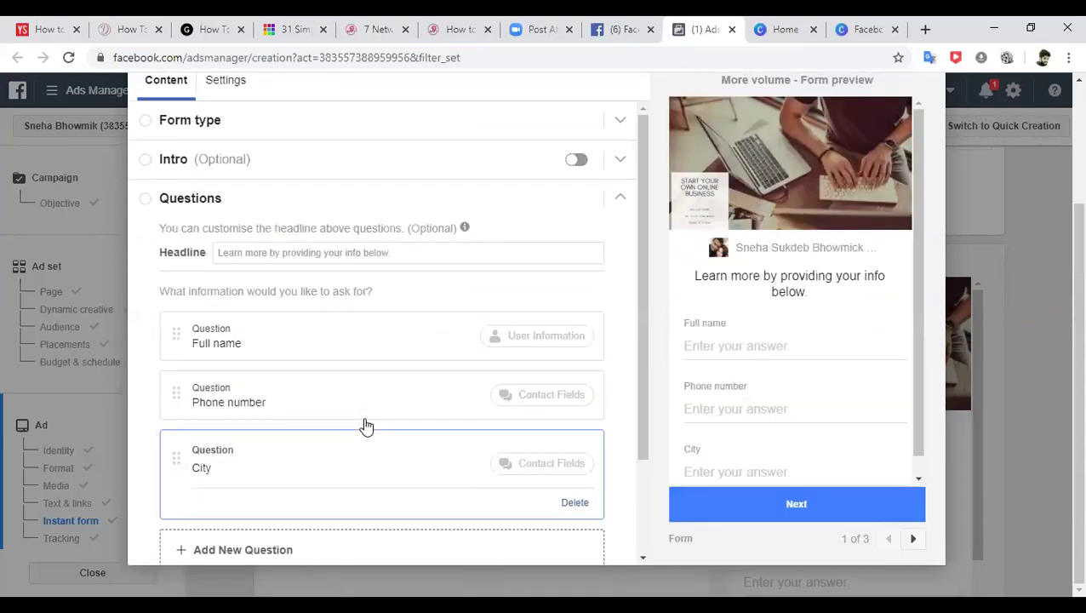
{"action": "left_click", "coordinate": [289, 552]}
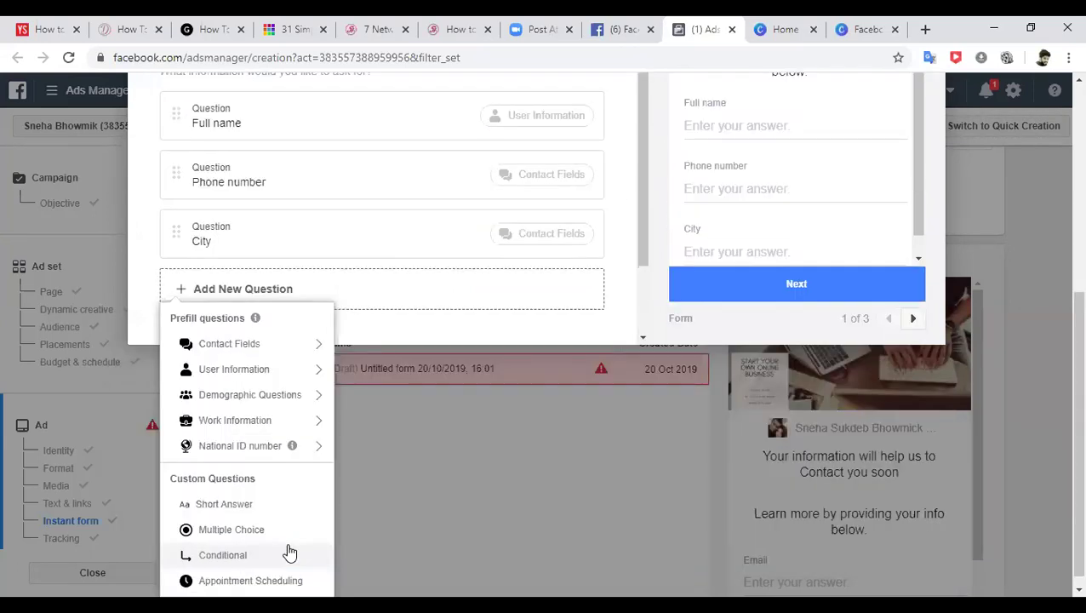
{"action": "mouse_move", "coordinate": [266, 420]}
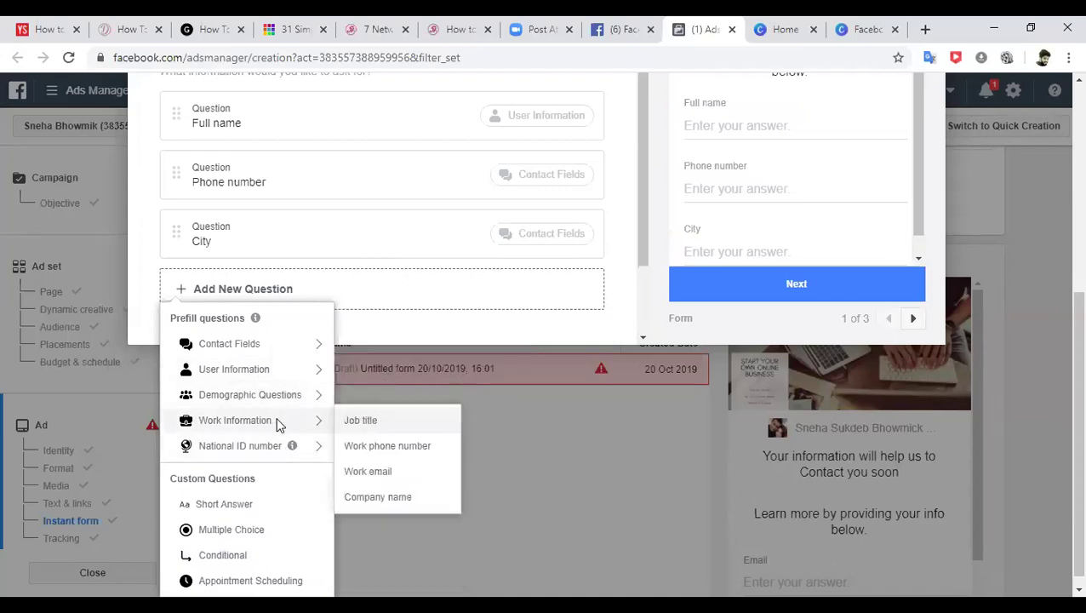
{"action": "left_click", "coordinate": [356, 421]}
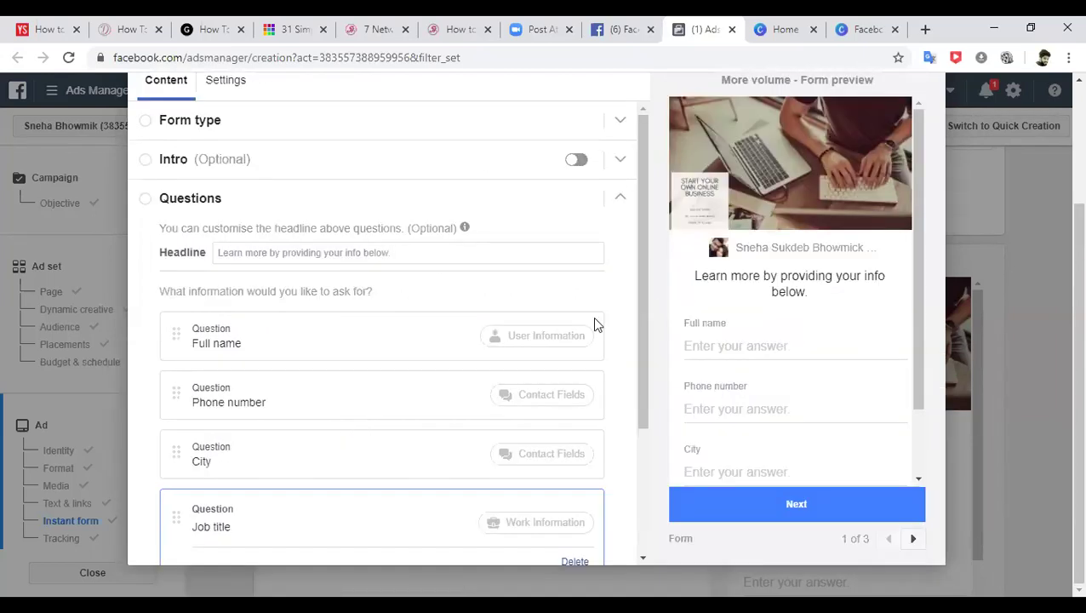
{"action": "left_click_drag", "start_coordinate": [644, 296], "coordinate": [634, 375]}
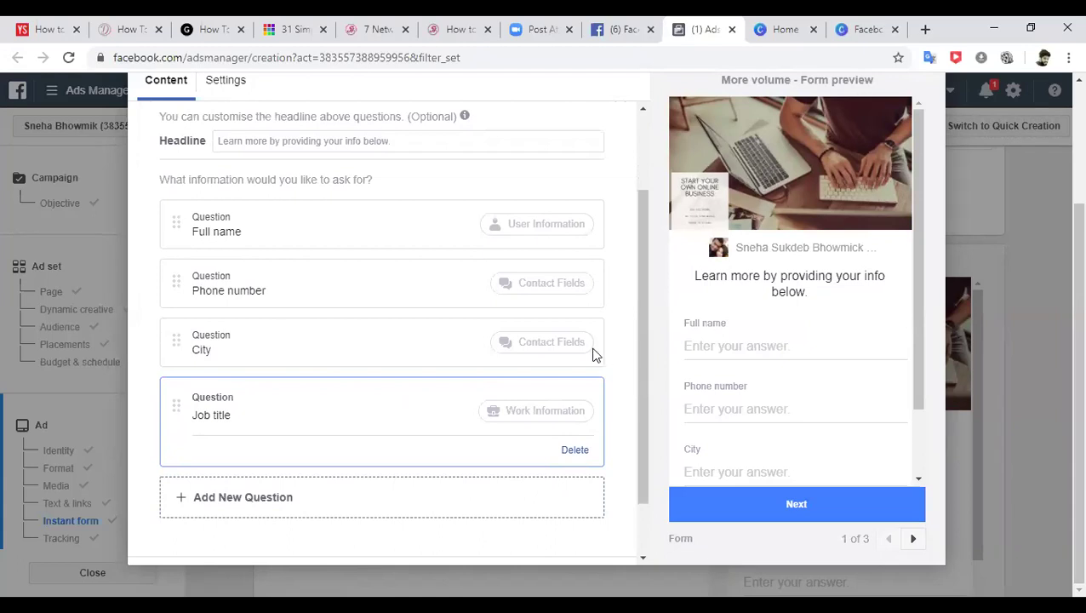
{"action": "left_click_drag", "start_coordinate": [642, 332], "coordinate": [644, 432]}
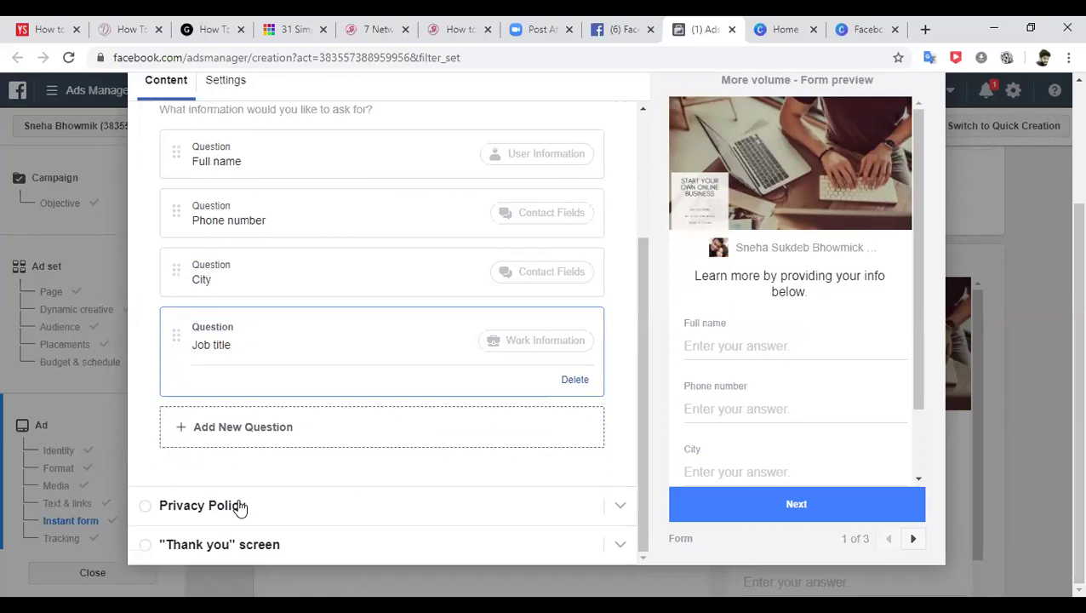
- Expand Privacy Policy, place the cursor in Link URL, then go to the Facebook News Feed tab
{"action": "left_click", "coordinate": [239, 506]}
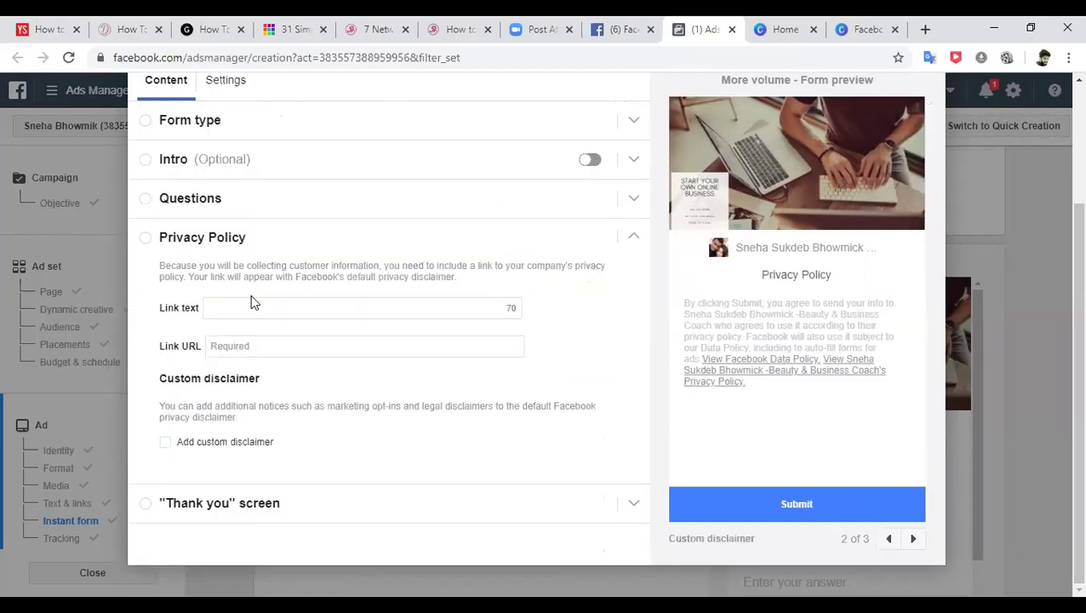
{"action": "left_click", "coordinate": [252, 348]}
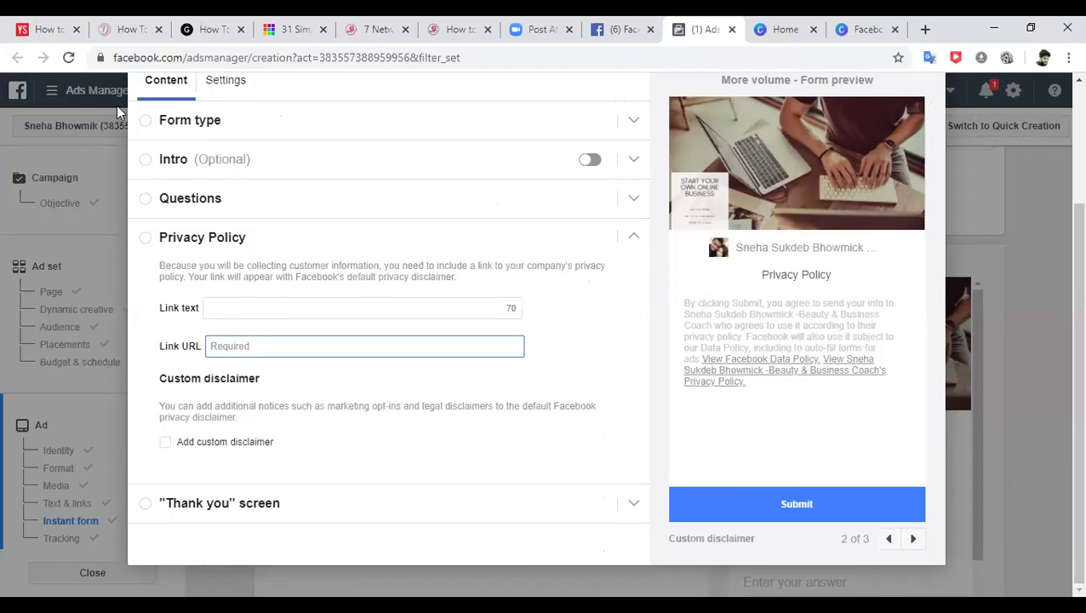
{"action": "left_click", "coordinate": [621, 29]}
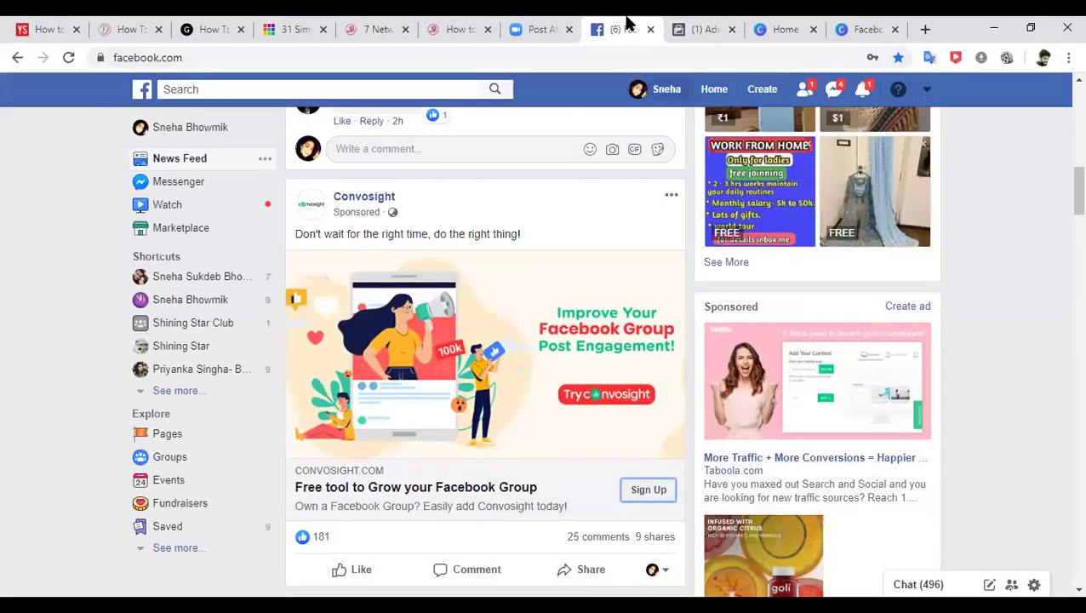
- Open the Beauty & Business Coach Page from the account's list of managed Pages
{"action": "left_click", "coordinate": [667, 89]}
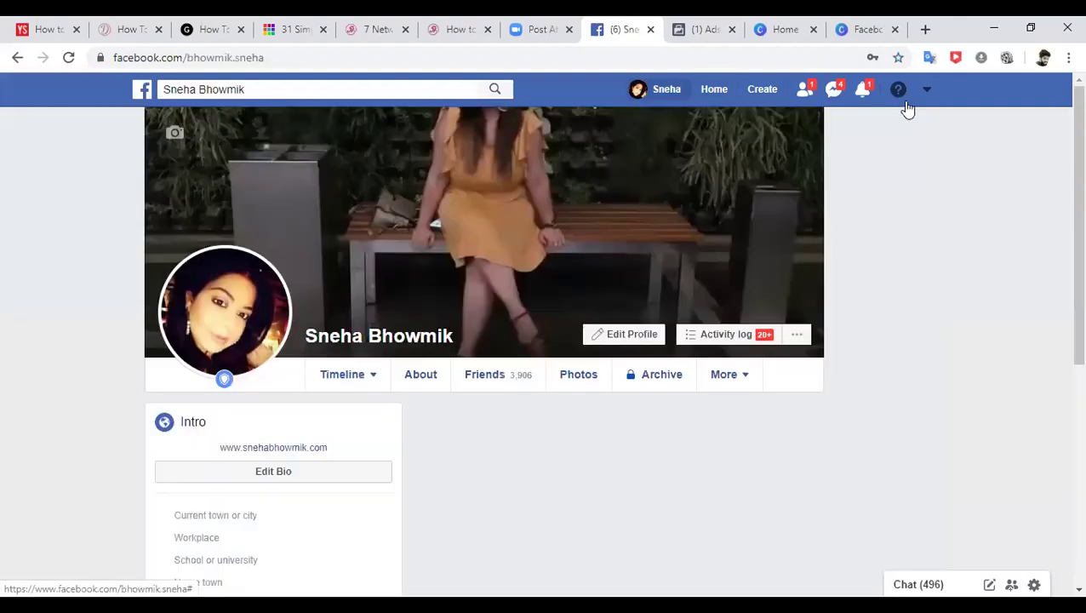
{"action": "left_click", "coordinate": [928, 102]}
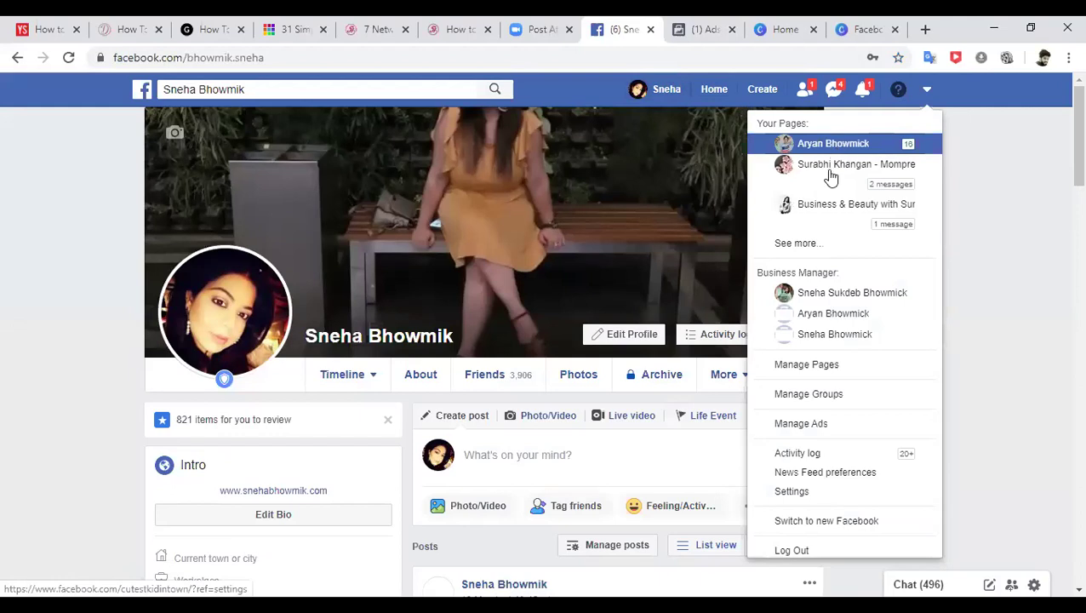
{"action": "left_click", "coordinate": [819, 243]}
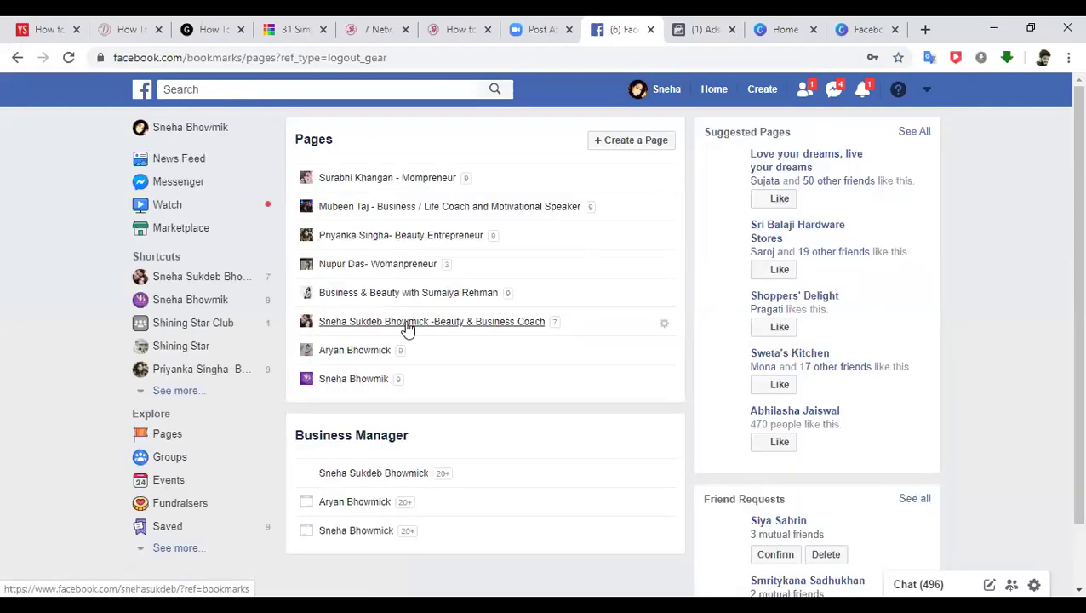
{"action": "left_click", "coordinate": [404, 323]}
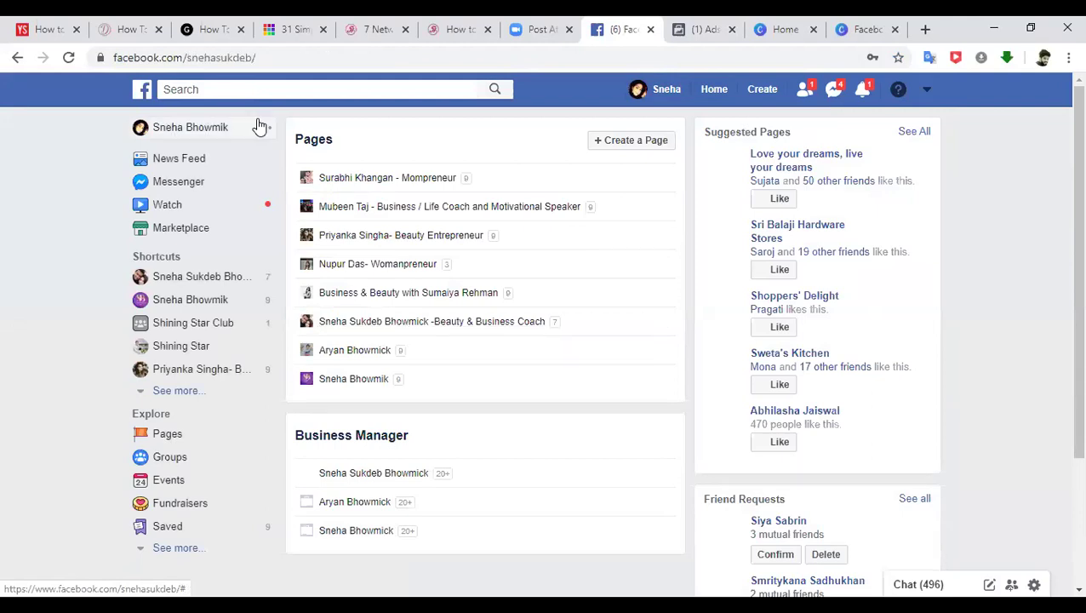
- Copy the Page's web address and return to the Ads Manager tab
{"action": "left_click", "coordinate": [183, 61]}
{"action": "right_click", "coordinate": [183, 60]}
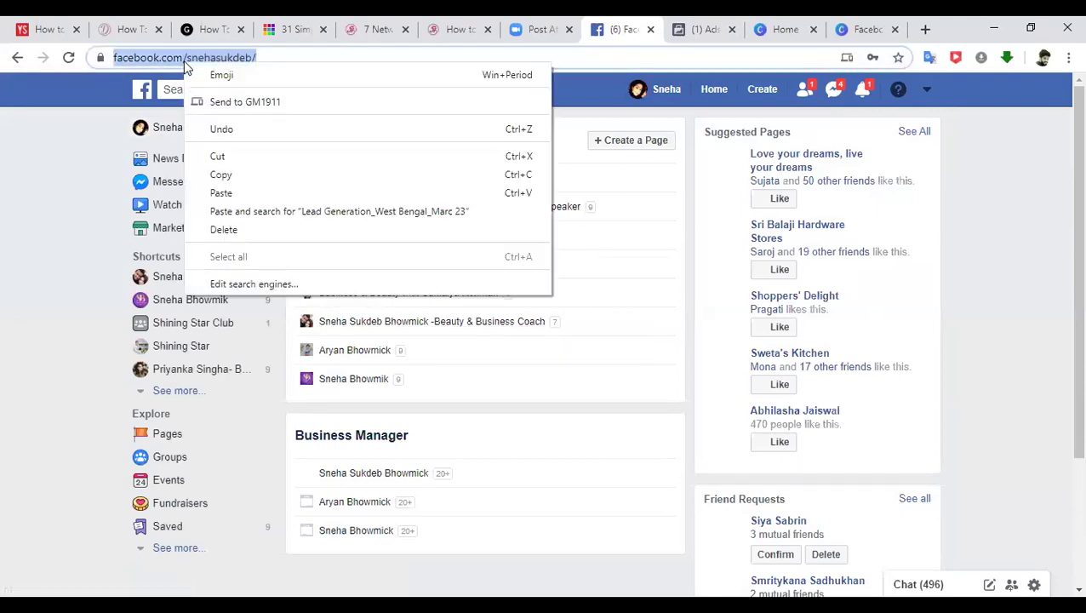
{"action": "left_click", "coordinate": [246, 175]}
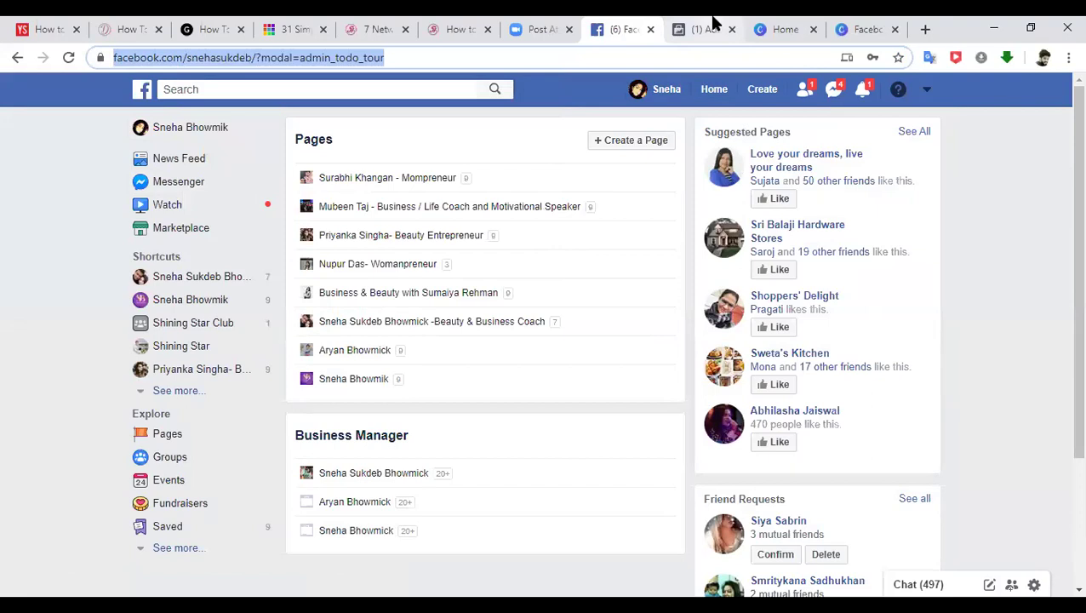
{"action": "left_click", "coordinate": [713, 29]}
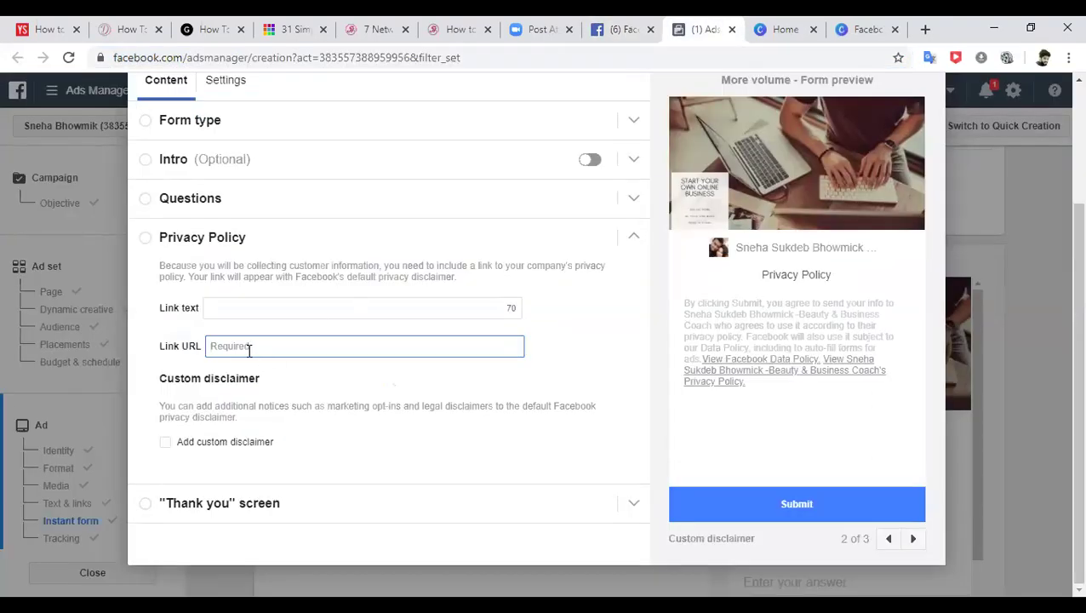
- Paste the Page address as the privacy policy Link URL and remove the '?modal=admin_todo_tour' suffix
{"action": "key", "text": "ctrl+v"}
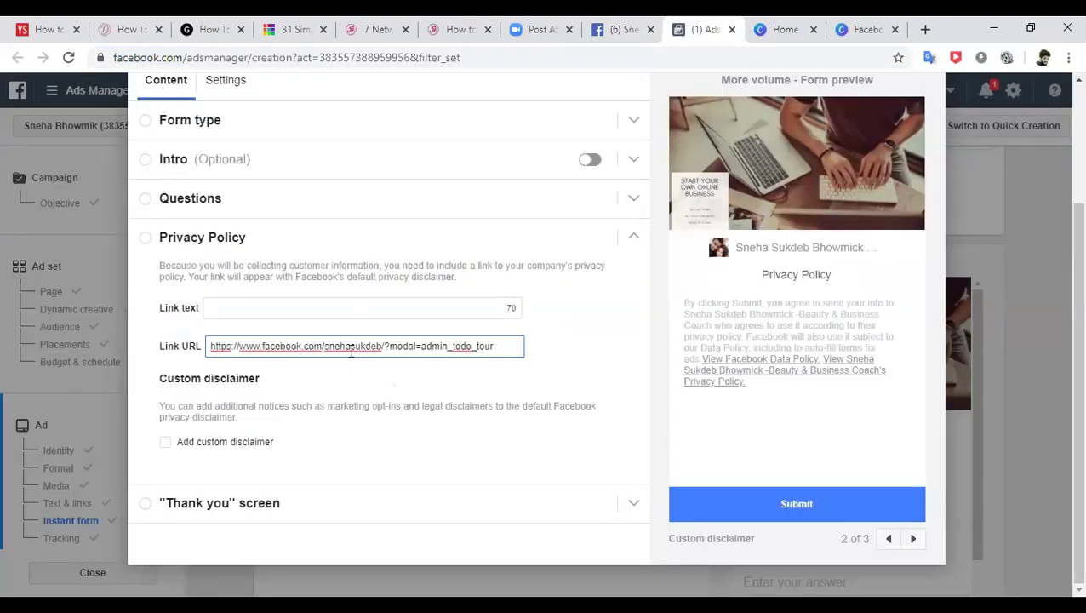
{"action": "left_click_drag", "start_coordinate": [384, 345], "coordinate": [497, 345]}
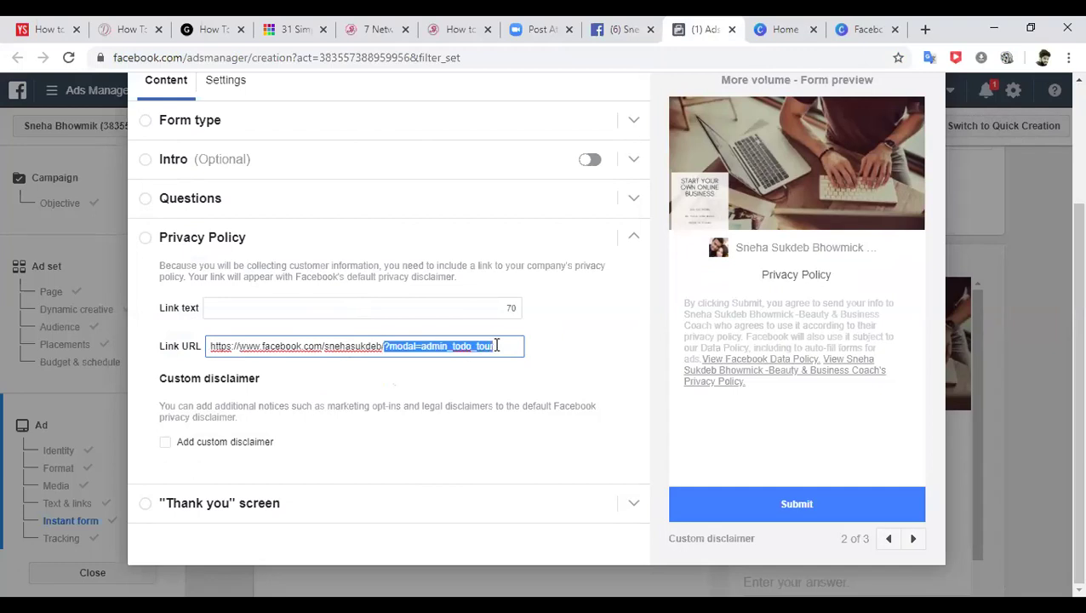
{"action": "key", "text": "BackSpace"}
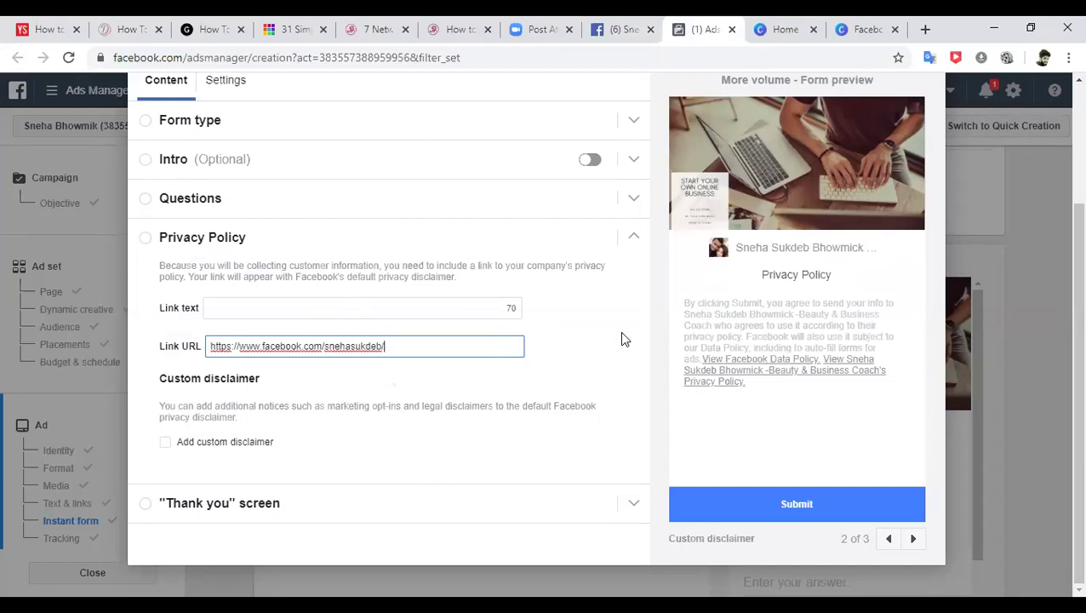
{"action": "left_click", "coordinate": [621, 334]}
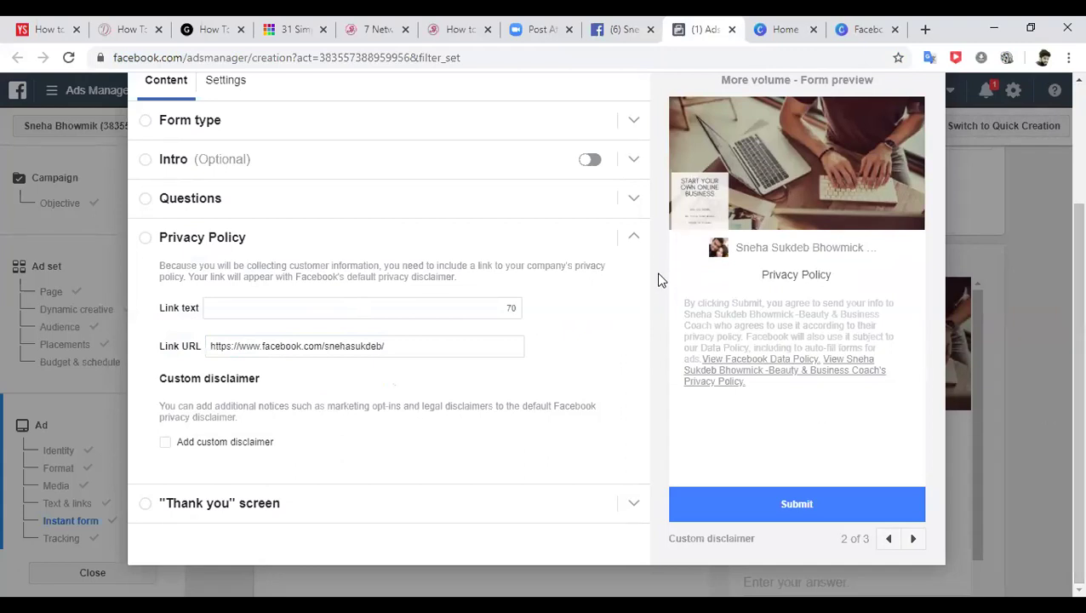
{"action": "left_click", "coordinate": [147, 507]}
- Set headline 'Thank You for your time' and a description promising to get in touch shortly, with a sign-off
{"action": "left_click_drag", "start_coordinate": [359, 333], "coordinate": [251, 337]}
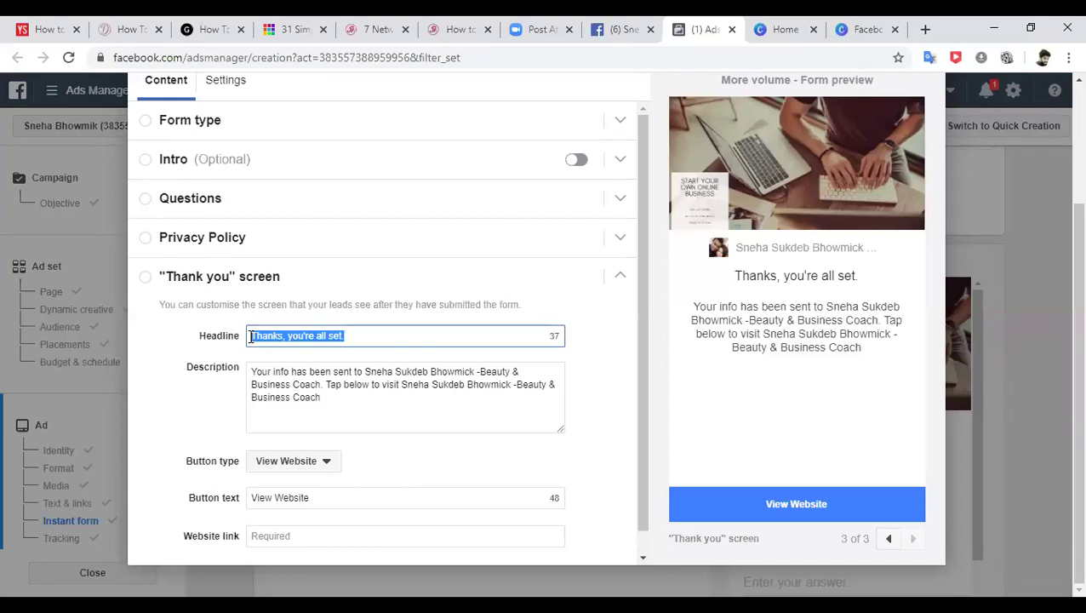
{"action": "type", "text": "Thank"}
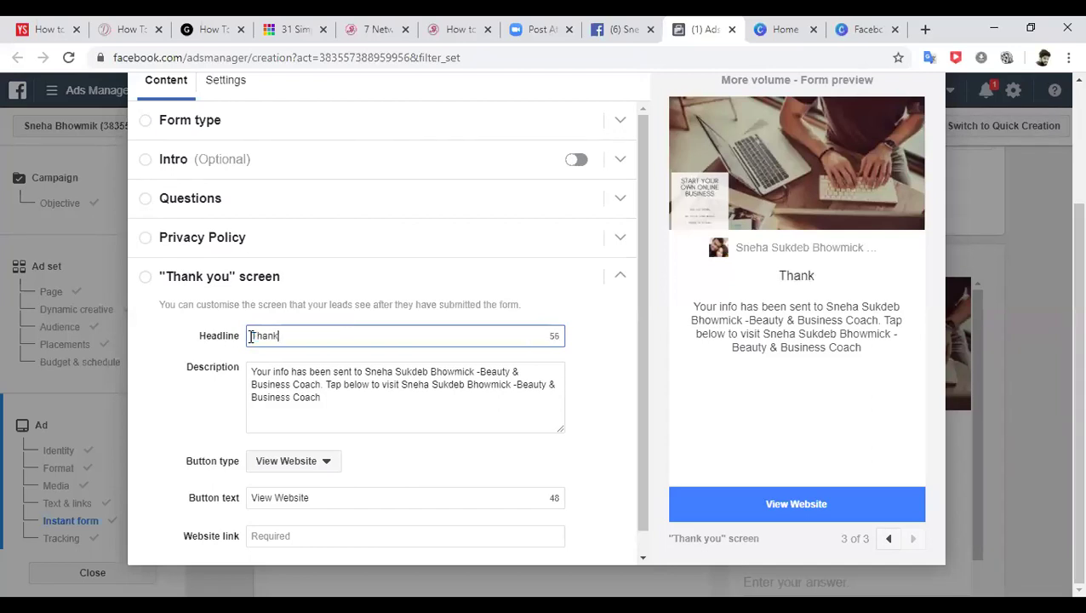
{"action": "type", "text": " You f"}
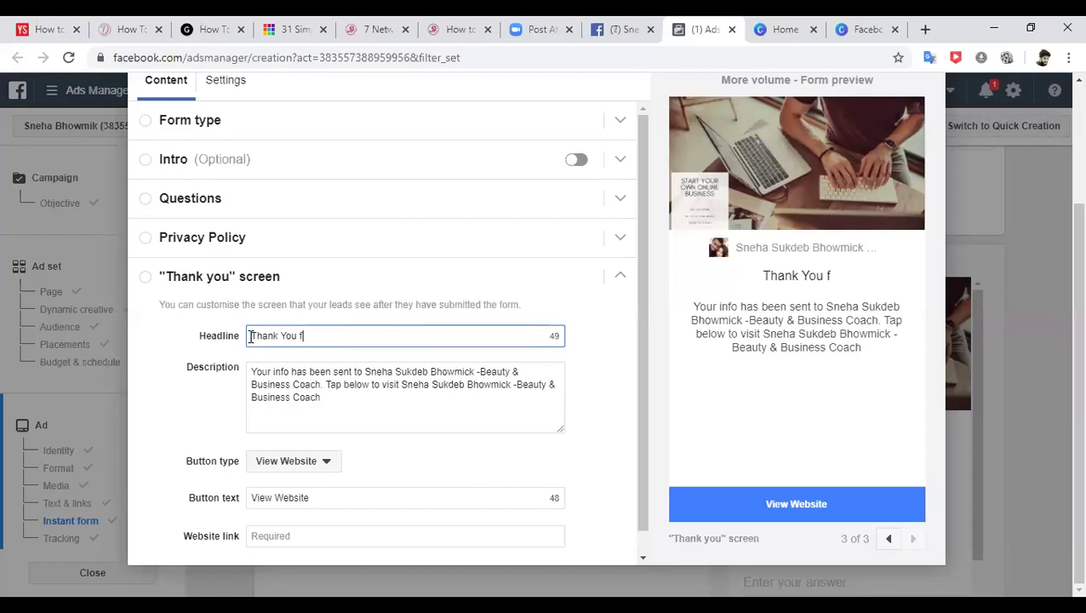
{"action": "type", "text": "or your time"}
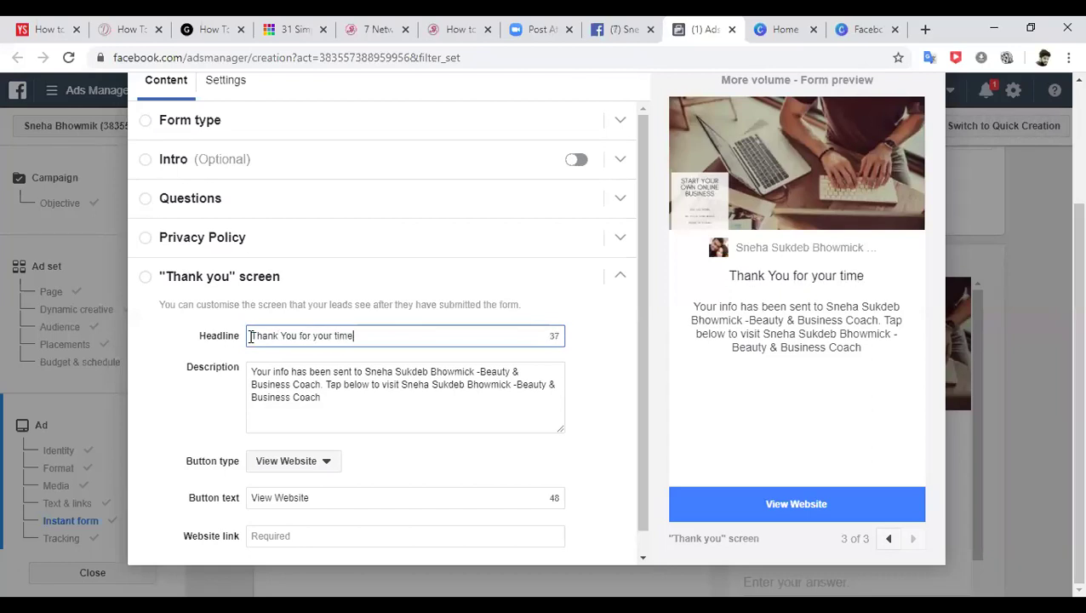
{"action": "left_click_drag", "start_coordinate": [261, 372], "coordinate": [343, 408]}
{"action": "type", "text": "I a"}
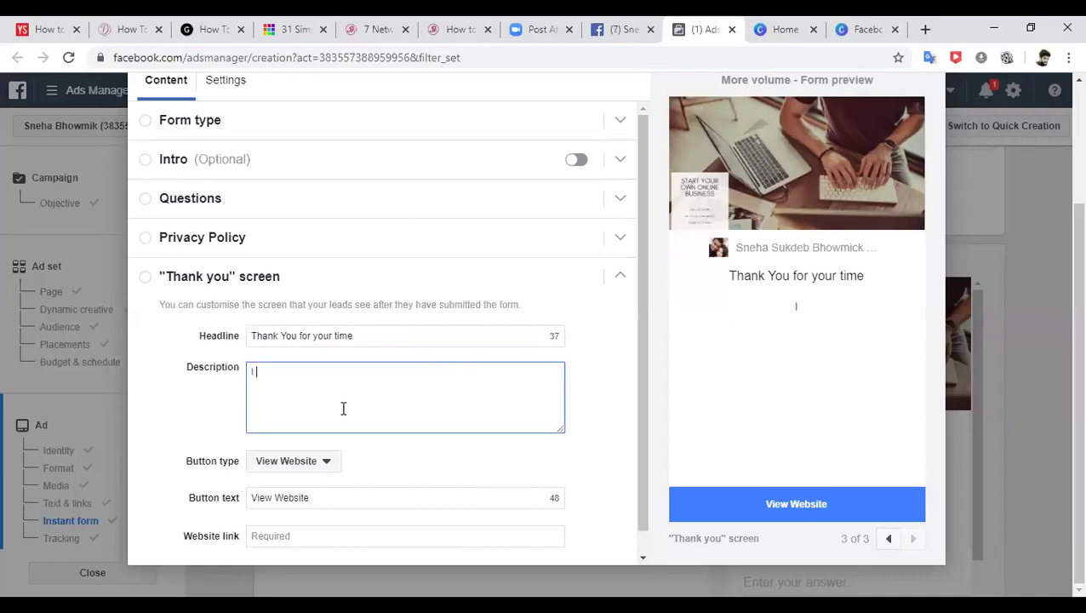
{"action": "key", "text": "BackSpace"}
{"action": "type", "text": "am so excited to"}
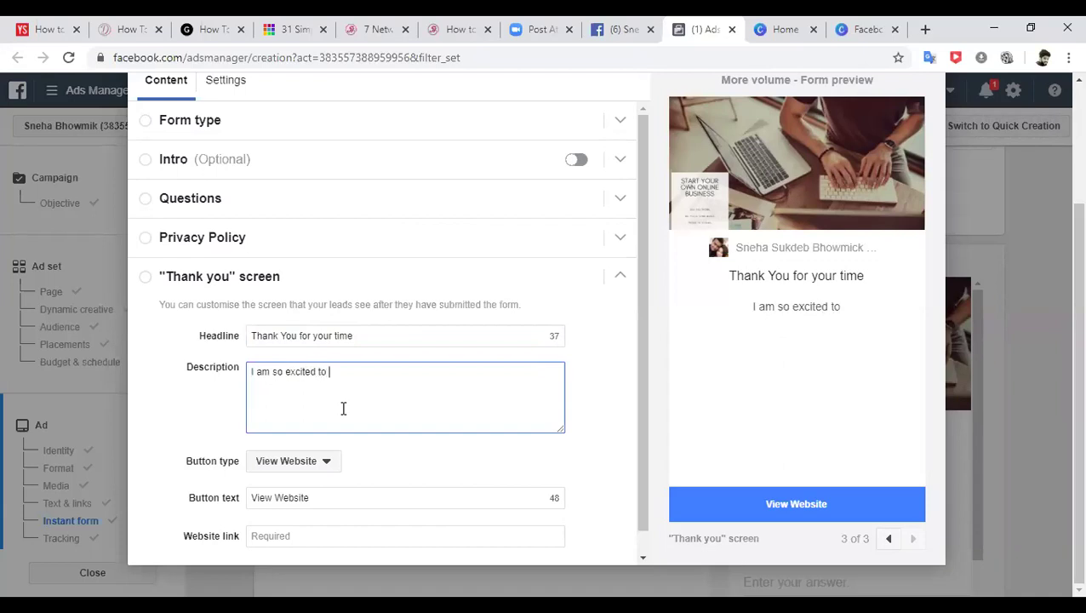
{"action": "type", "text": " hear"}
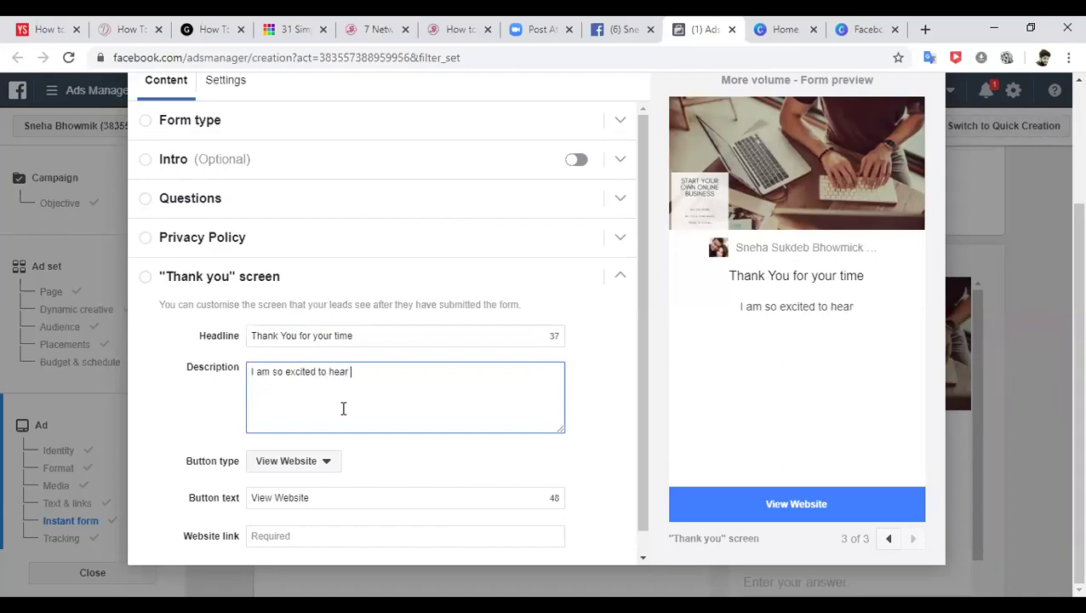
{"action": "key", "text": "BackSpace"}
{"action": "key", "text": "BackSpace"}
{"action": "key", "text": "BackSpace"}
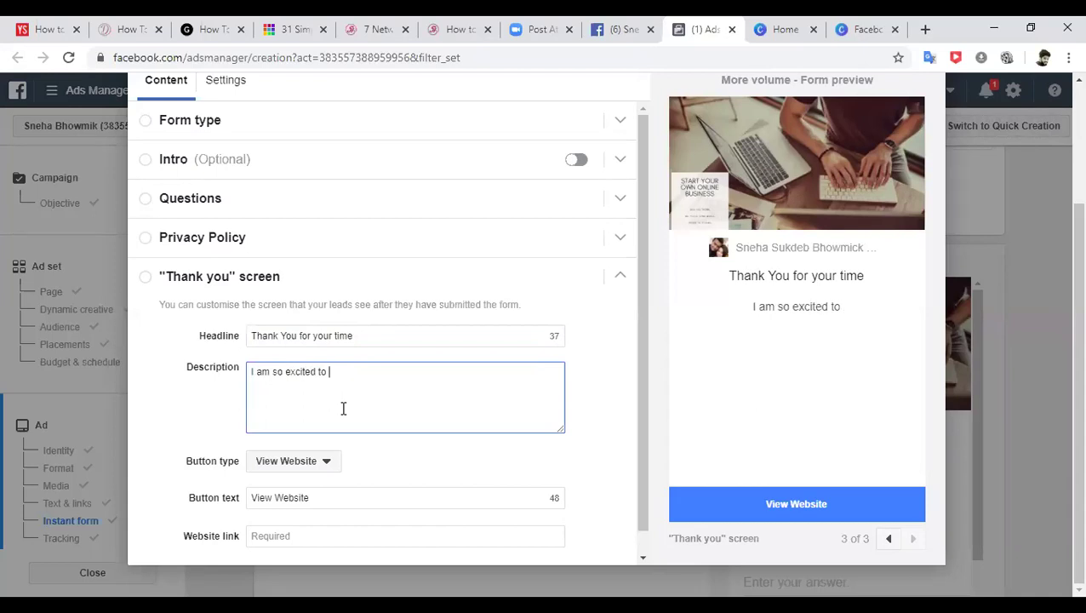
{"action": "type", "text": "h"}
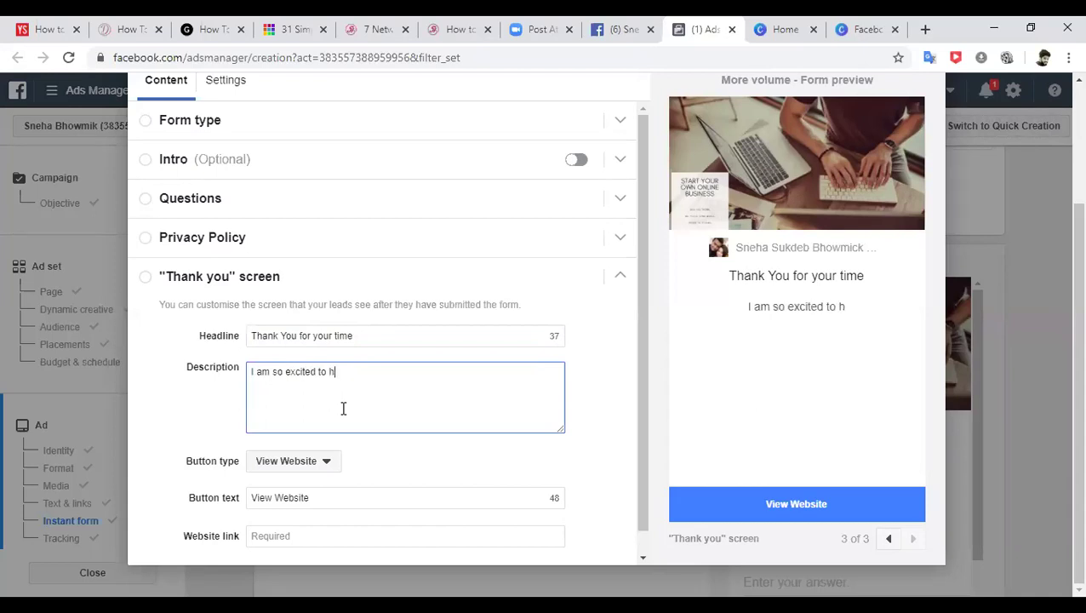
{"action": "type", "text": "ave your deta"}
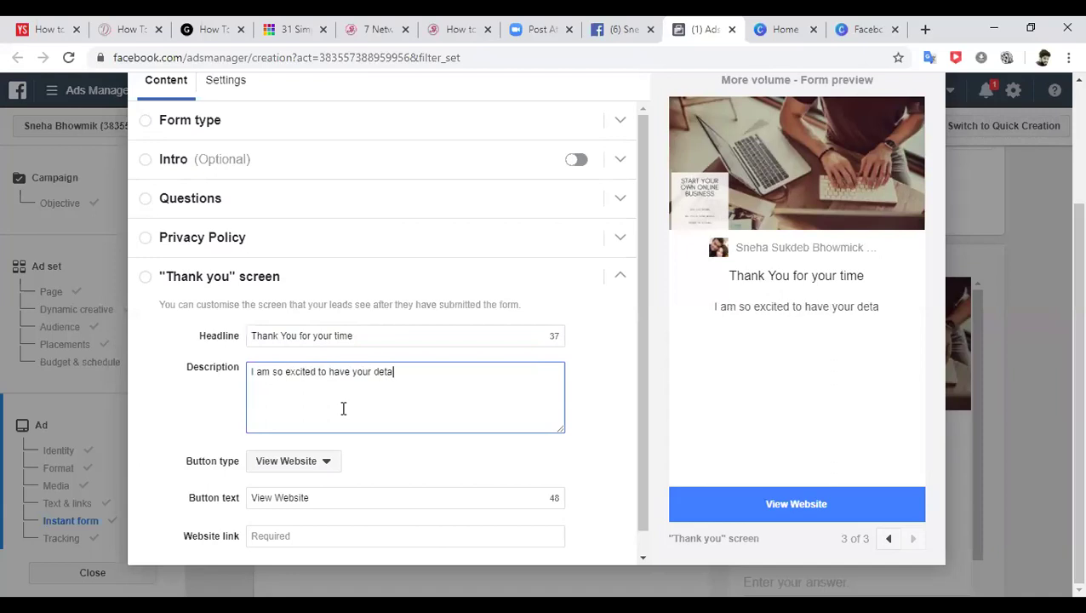
{"action": "type", "text": "ils. I wi"}
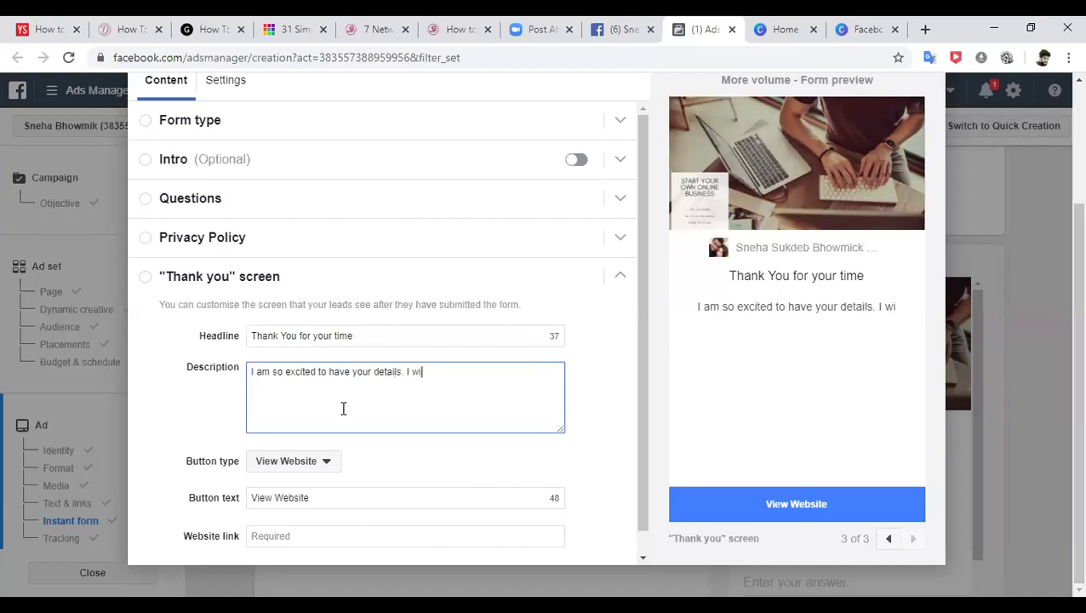
{"action": "type", "text": "ll get in to"}
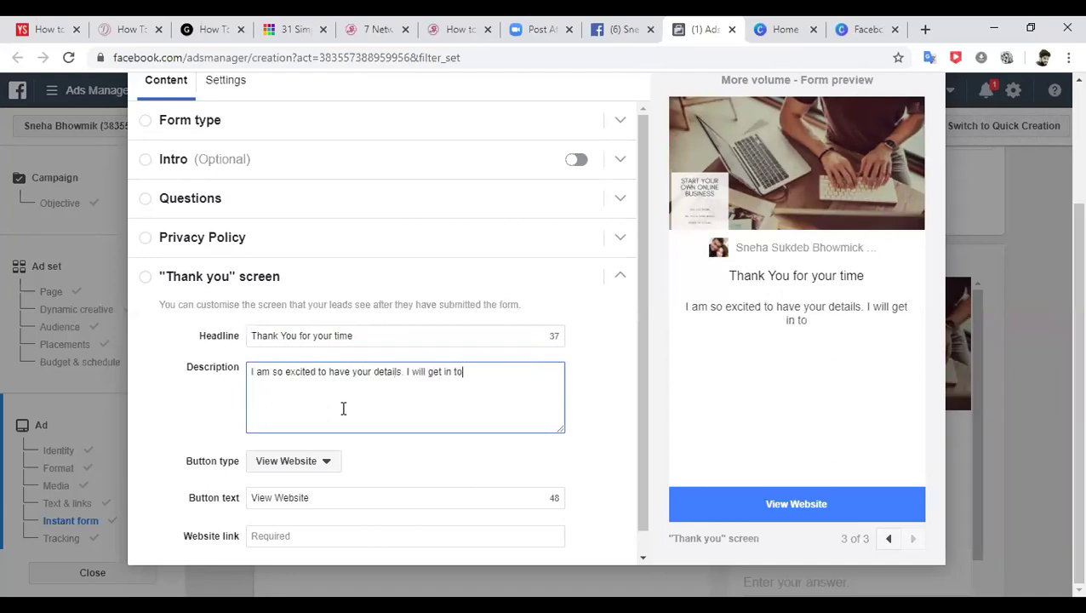
{"action": "type", "text": "uch with yo"}
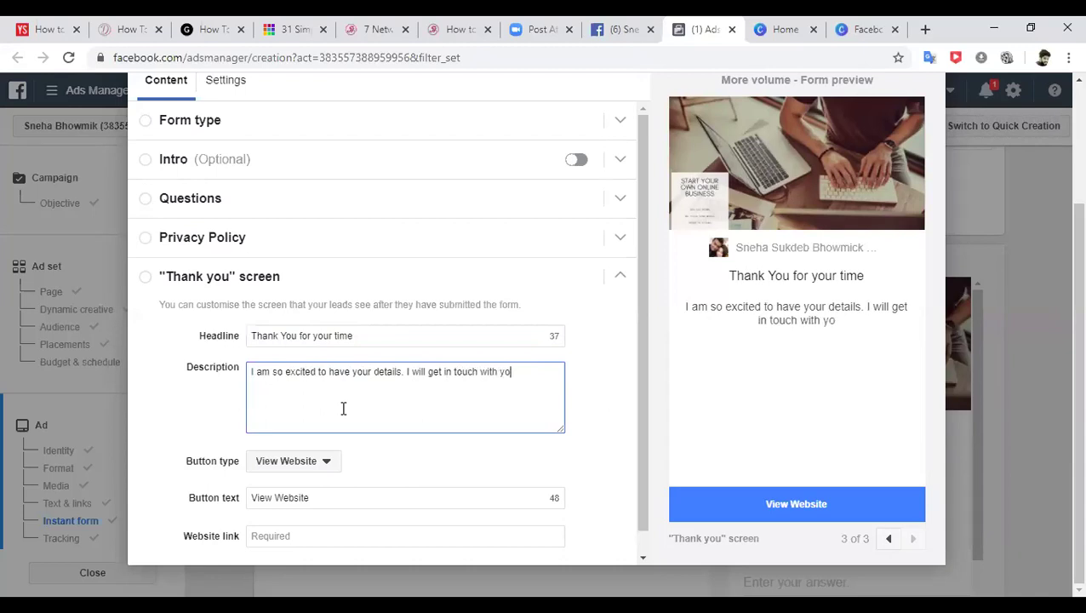
{"action": "type", "text": "u shortly."}
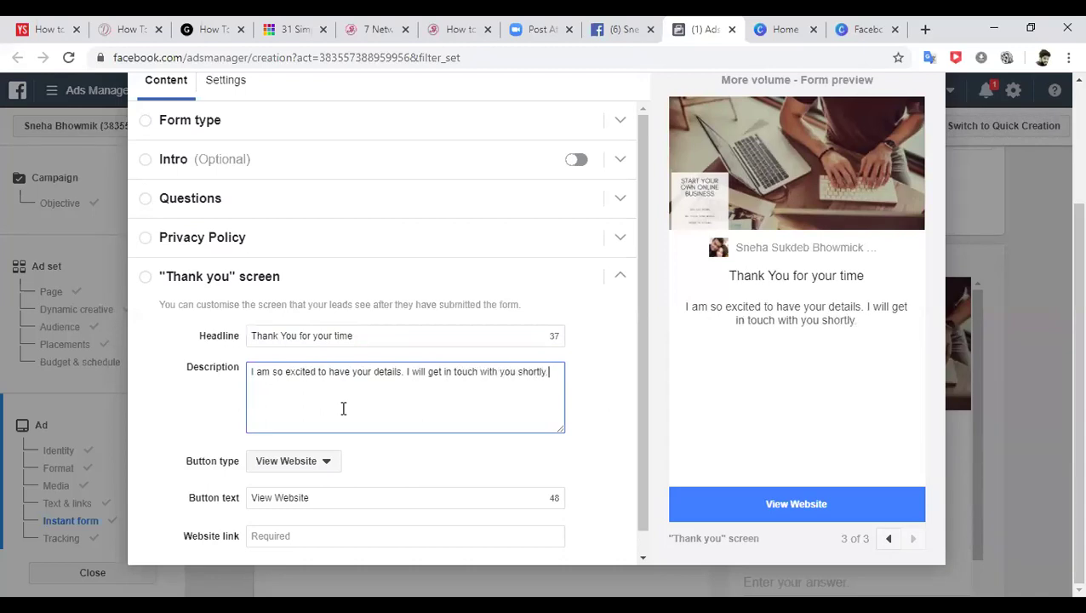
{"action": "type", "text": "Thank "}
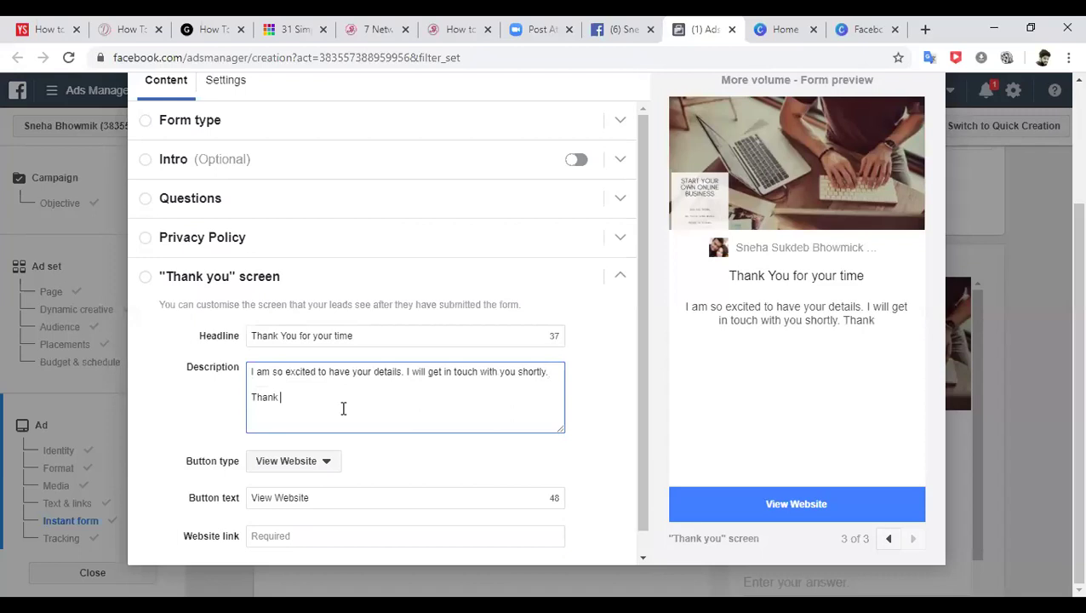
{"action": "type", "text": "yOU"}
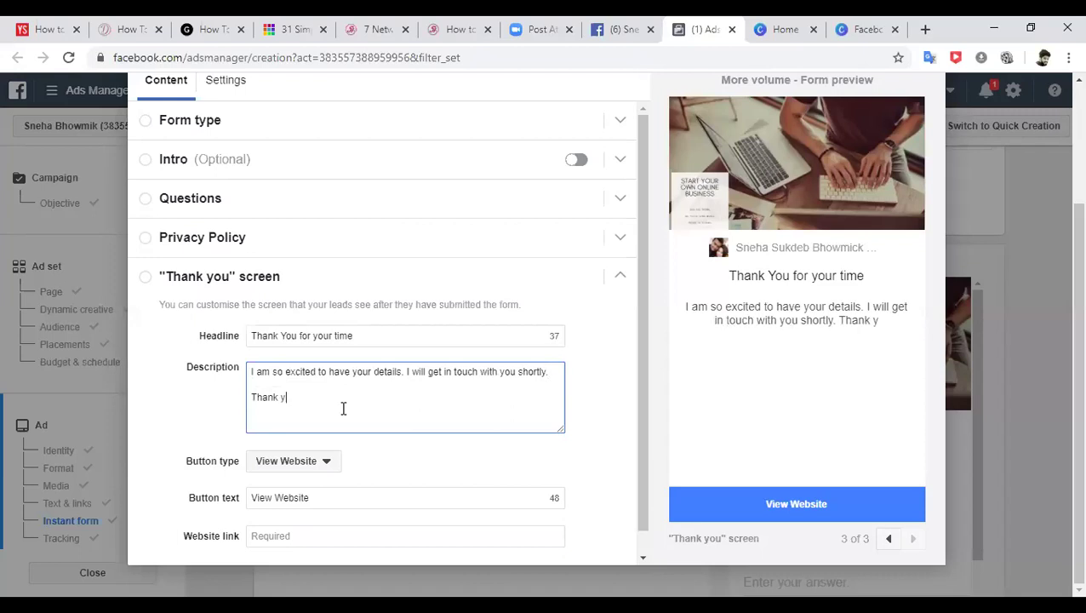
{"action": "key", "text": "BackSpace"}
{"action": "key", "text": "BackSpace"}
{"action": "key", "text": "BackSpace"}
{"action": "type", "text": "You,"}
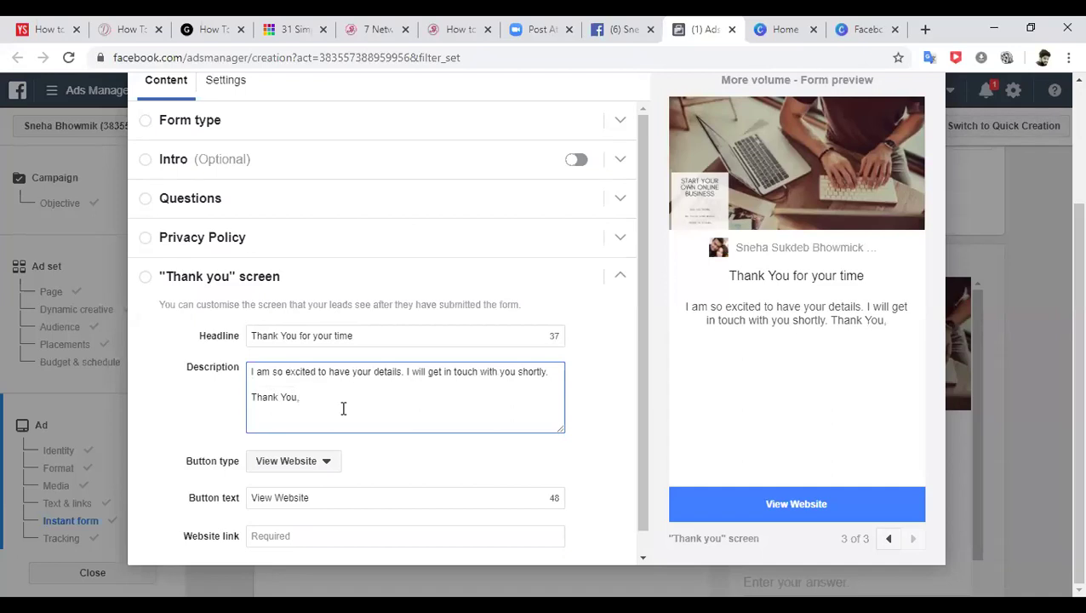
{"action": "key", "text": "Return"}
{"action": "type", "text": "Sneha"}
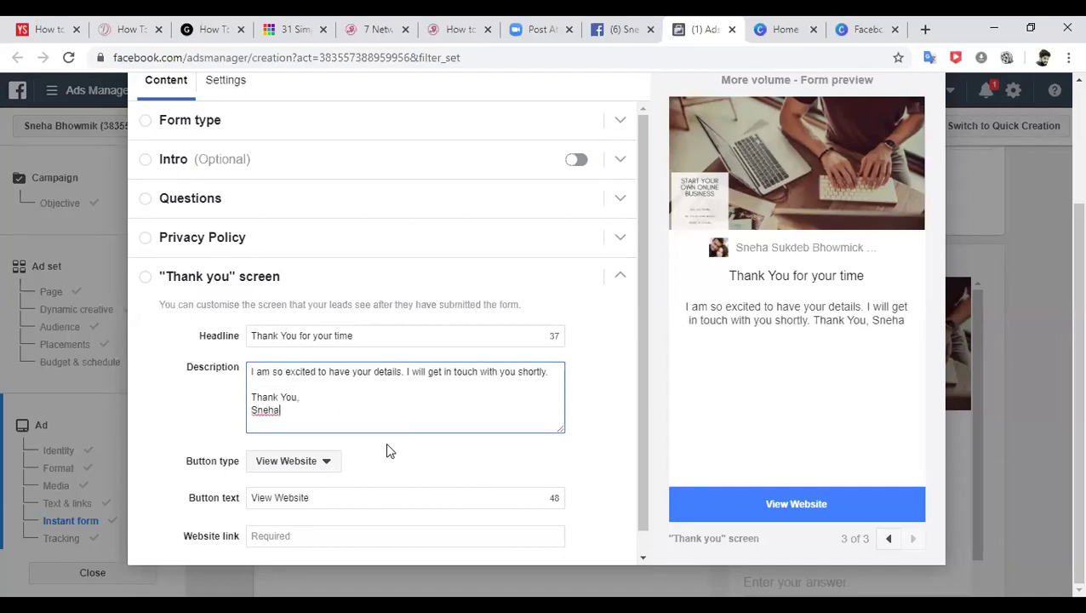
{"action": "left_click_drag", "start_coordinate": [641, 349], "coordinate": [647, 448]}
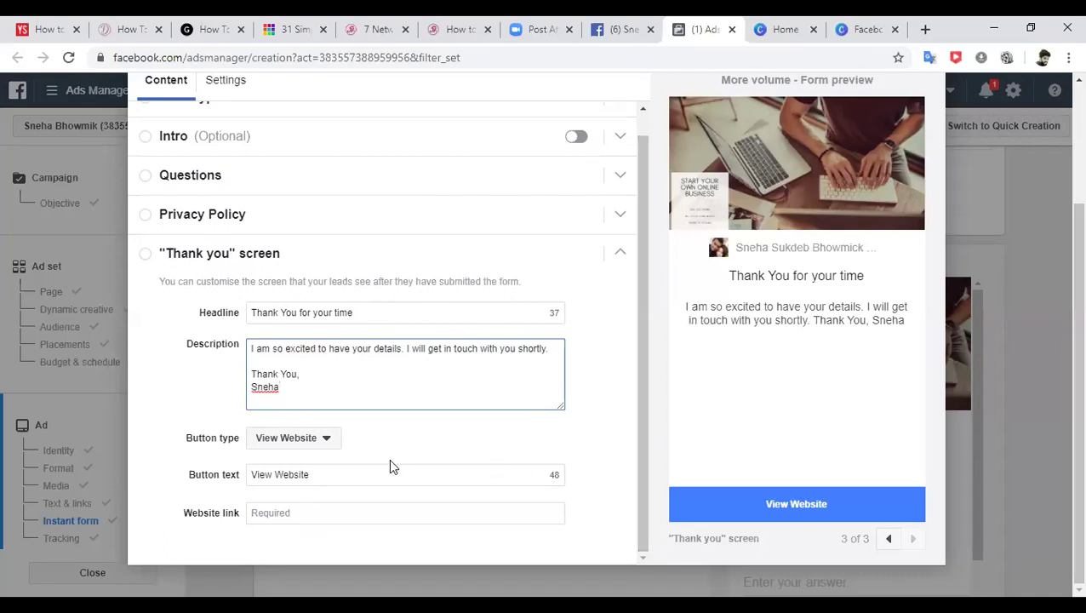
- Make the thank-you button a Call Business action labelled 'CALL NOW'
{"action": "left_click", "coordinate": [328, 442]}
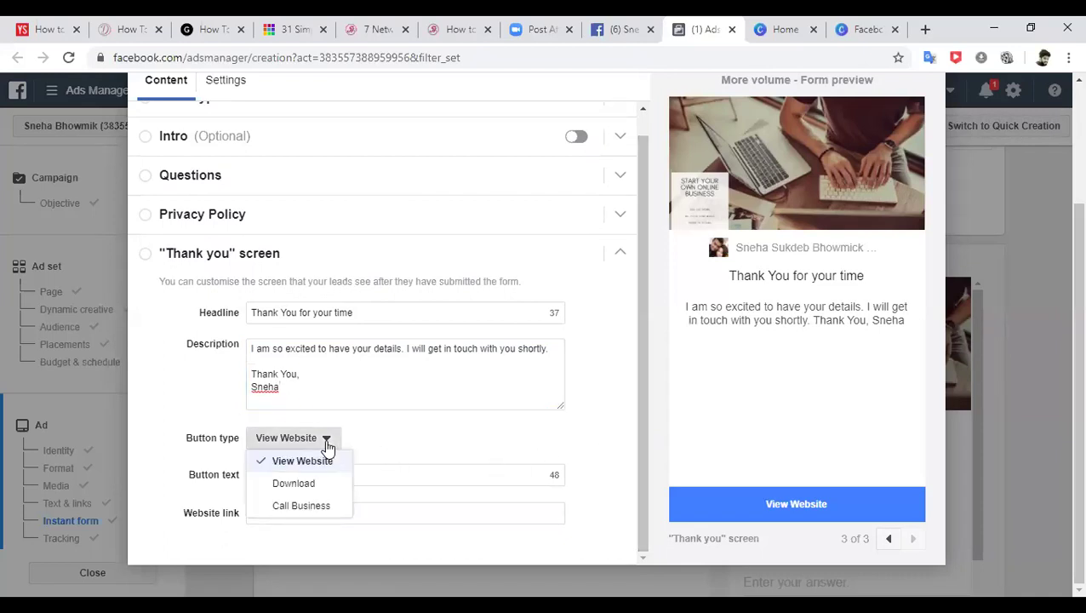
{"action": "left_click", "coordinate": [316, 506]}
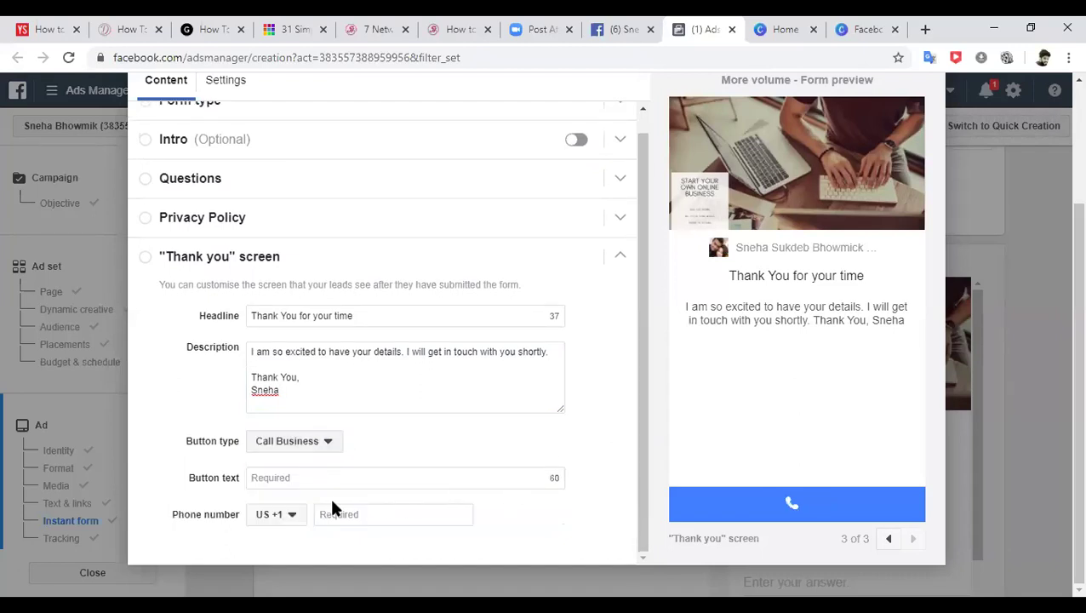
{"action": "left_click", "coordinate": [311, 477]}
{"action": "type", "text": "CALL NOW"}
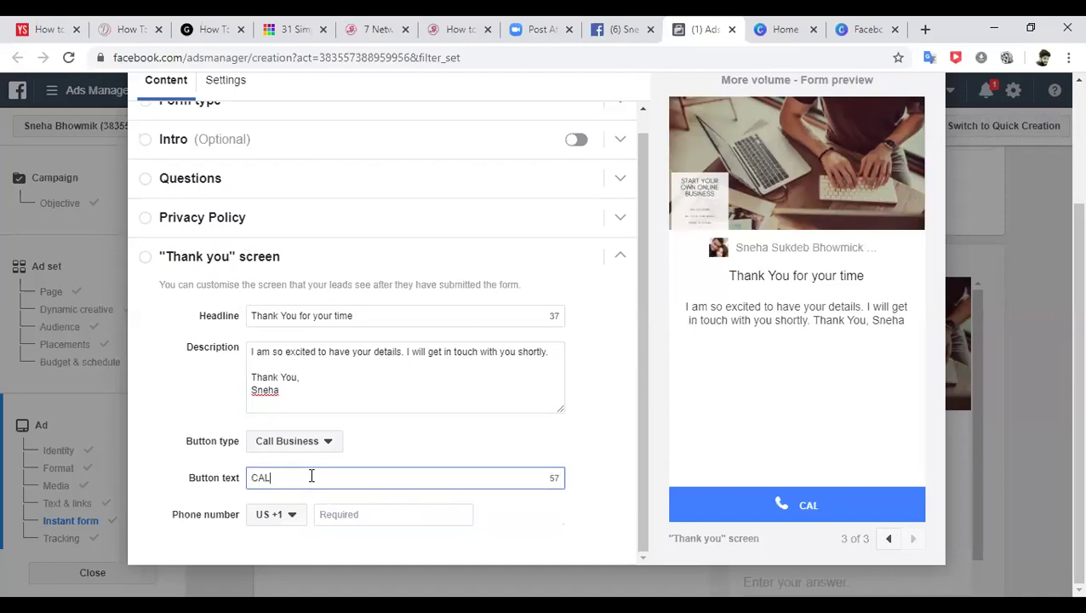
- Set the phone country code to India +91 and enter the business phone number
{"action": "left_click", "coordinate": [289, 517]}
{"action": "type", "text": "ind"}
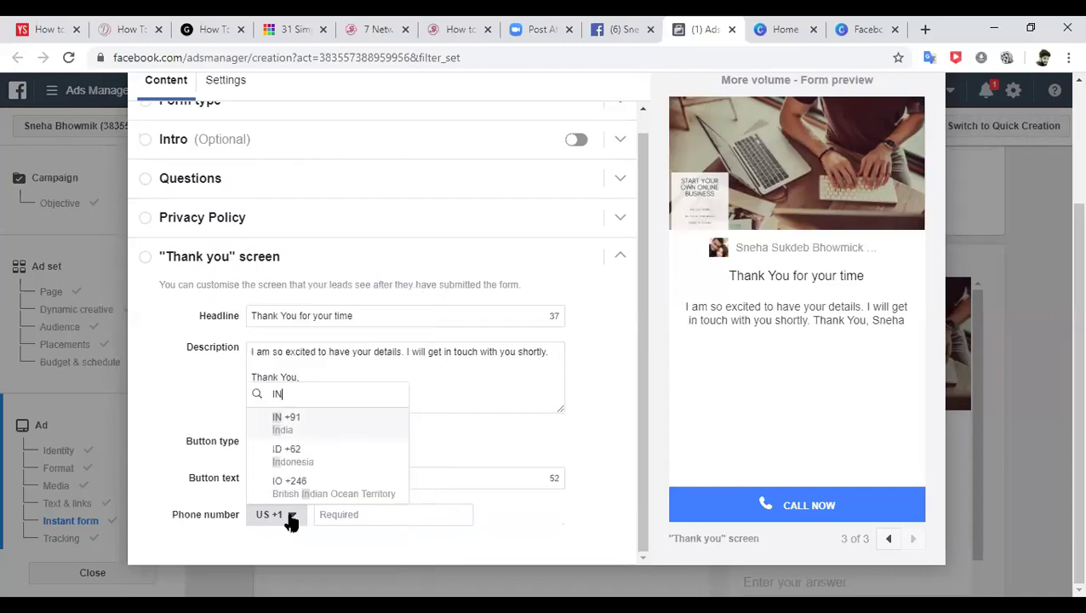
{"action": "left_click", "coordinate": [294, 418]}
{"action": "left_click", "coordinate": [356, 514]}
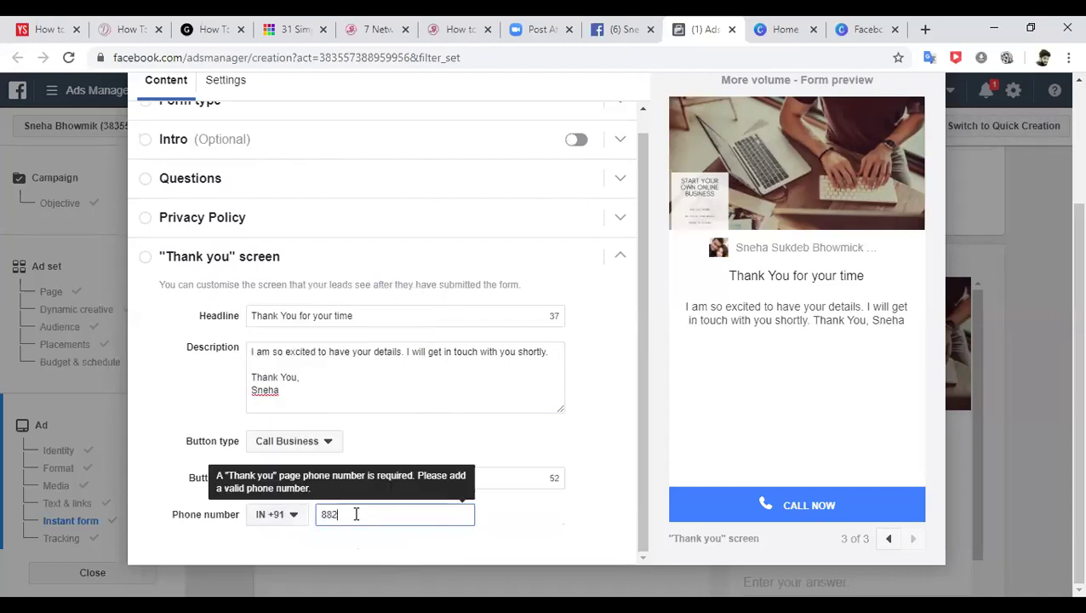
{"action": "left_click", "coordinate": [497, 477]}
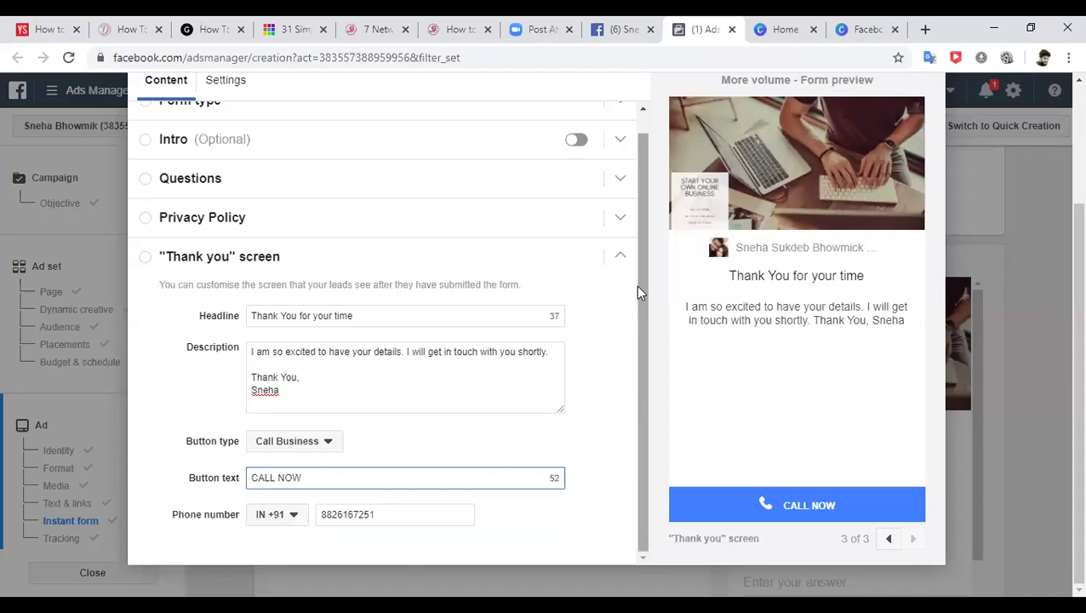
{"action": "scroll", "coordinate": [642, 290], "scroll_direction": "up", "scroll_amount": 1}
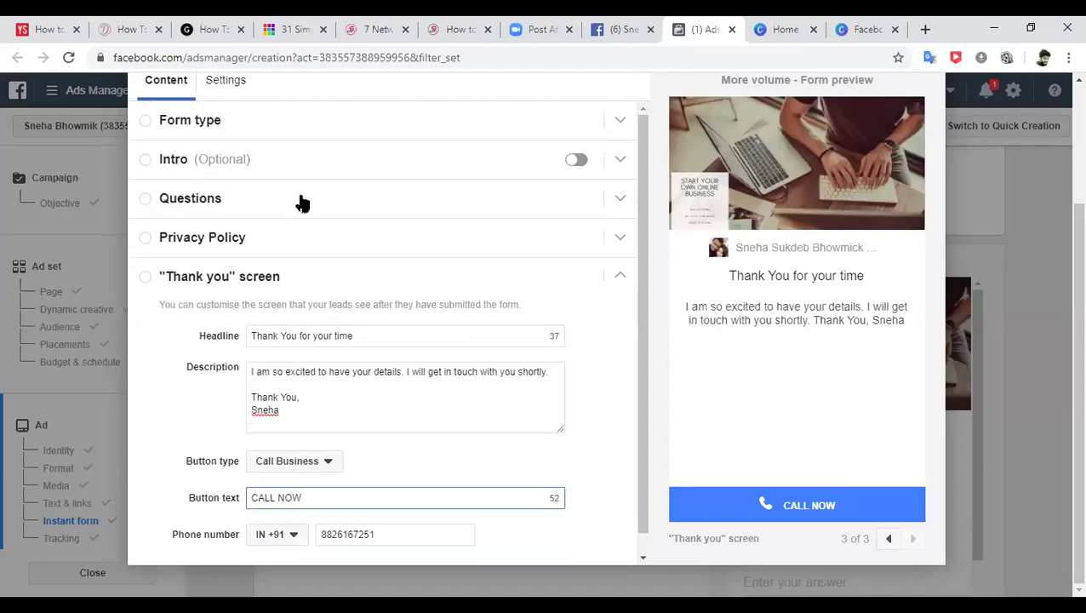
- Save the new instant form and finish it so the ad uses it
{"action": "left_click", "coordinate": [234, 241]}
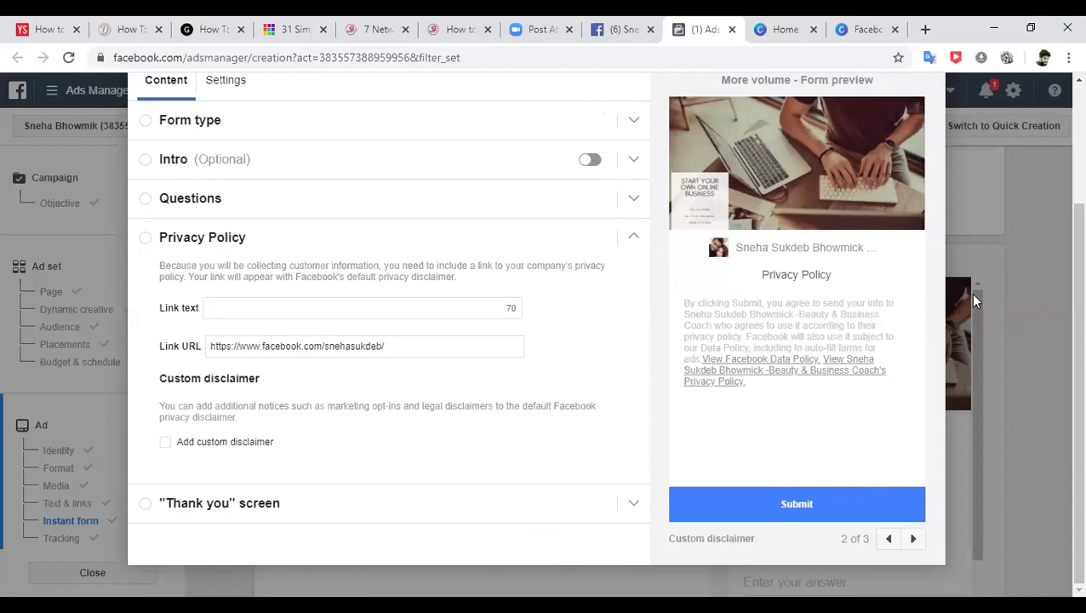
{"action": "scroll", "coordinate": [1062, 177], "scroll_direction": "up", "scroll_amount": 2}
{"action": "scroll", "coordinate": [1062, 177], "scroll_direction": "up", "scroll_amount": 1}
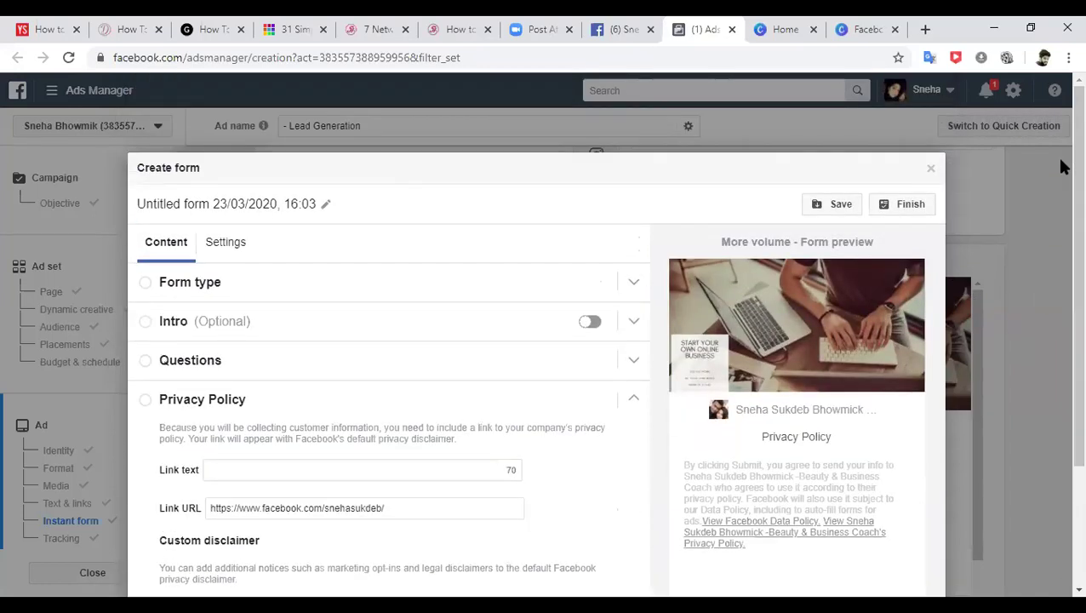
{"action": "left_click", "coordinate": [842, 205]}
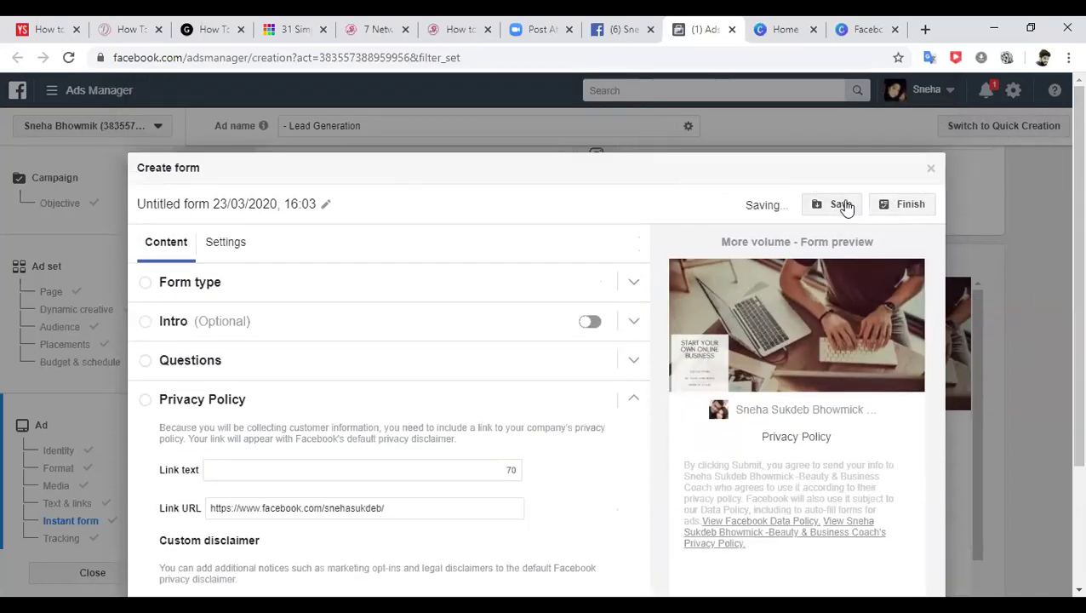
{"action": "left_click", "coordinate": [909, 205]}
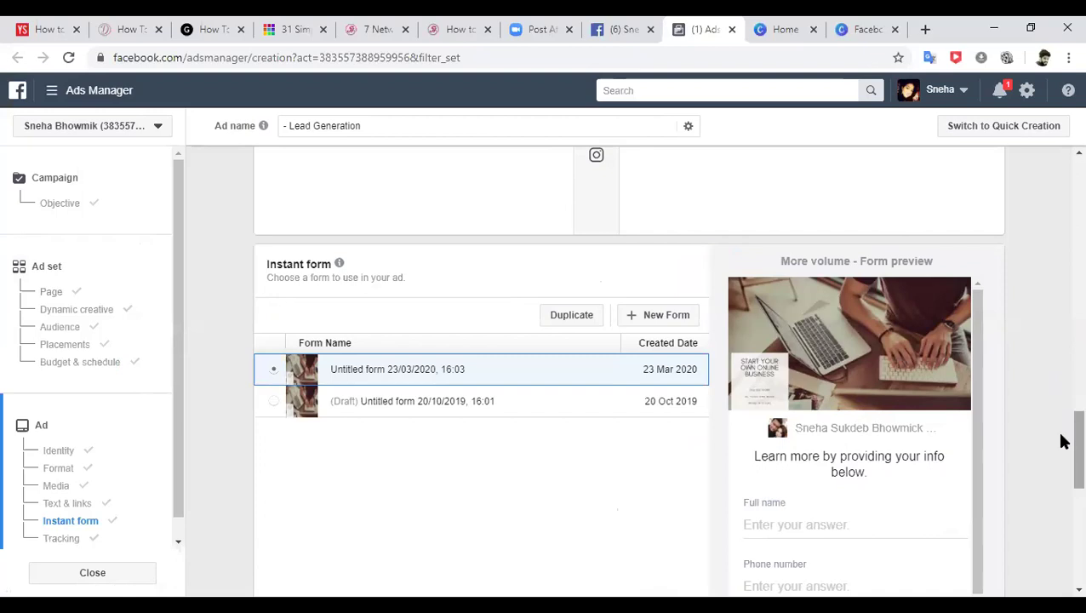
- Scroll past Tracking and open the Review before confirming summary
{"action": "scroll", "coordinate": [1060, 479], "scroll_direction": "down", "scroll_amount": 1}
{"action": "scroll", "coordinate": [1060, 479], "scroll_direction": "down", "scroll_amount": 3}
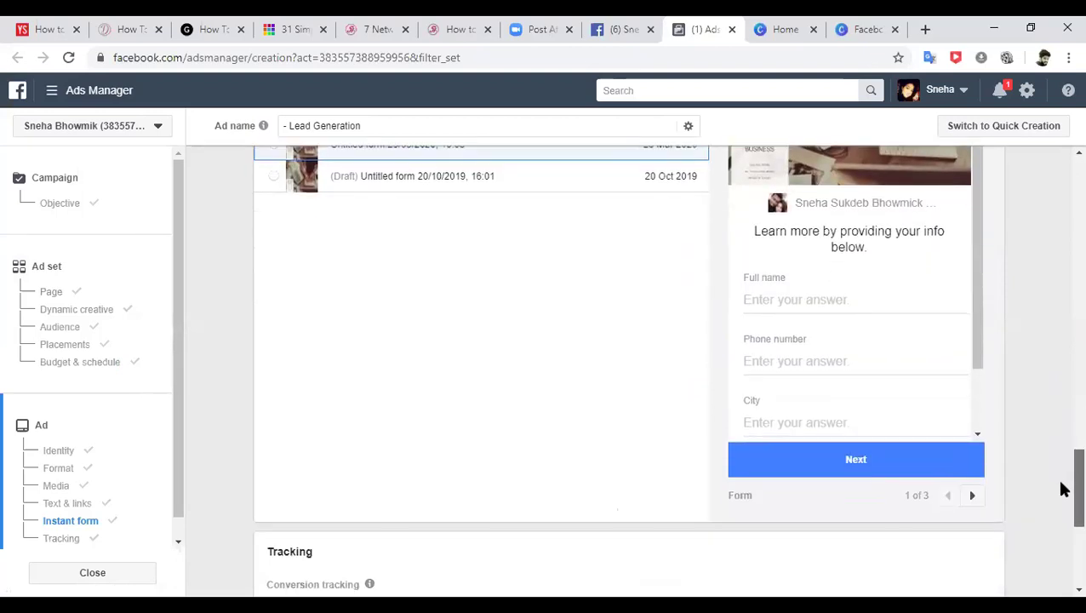
{"action": "scroll", "coordinate": [1060, 493], "scroll_direction": "down", "scroll_amount": 2}
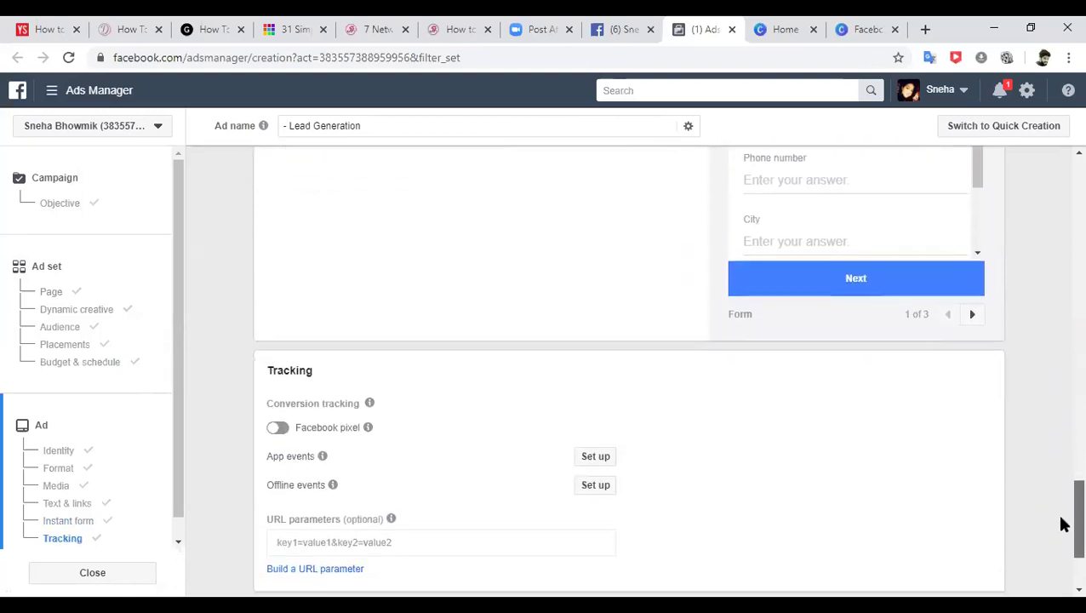
{"action": "scroll", "coordinate": [1063, 523], "scroll_direction": "down", "scroll_amount": 1}
{"action": "scroll", "coordinate": [1060, 528], "scroll_direction": "down", "scroll_amount": 2}
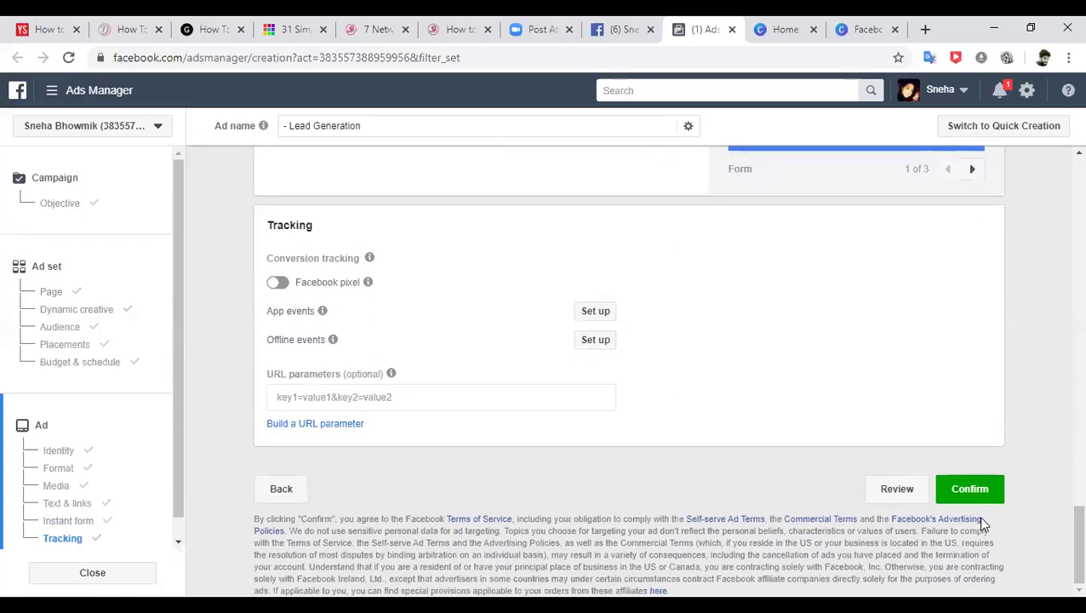
{"action": "left_click", "coordinate": [896, 489]}
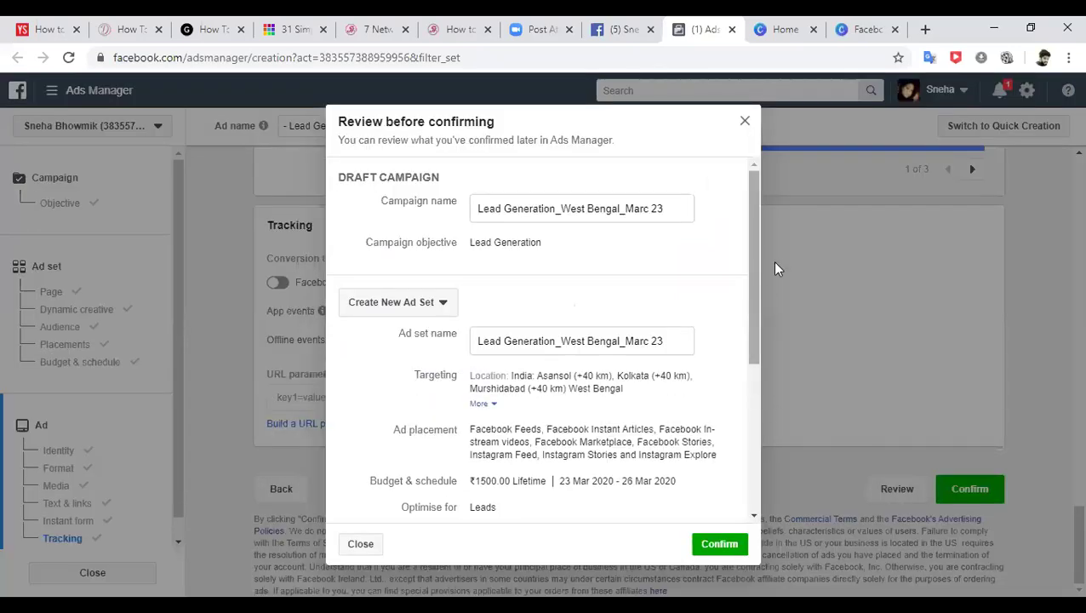
- Read through the campaign, ad set and ad review, close it, and switch to the Facebook Page tab
{"action": "scroll", "coordinate": [747, 241], "scroll_direction": "down", "scroll_amount": 1}
{"action": "scroll", "coordinate": [744, 243], "scroll_direction": "up", "scroll_amount": 1}
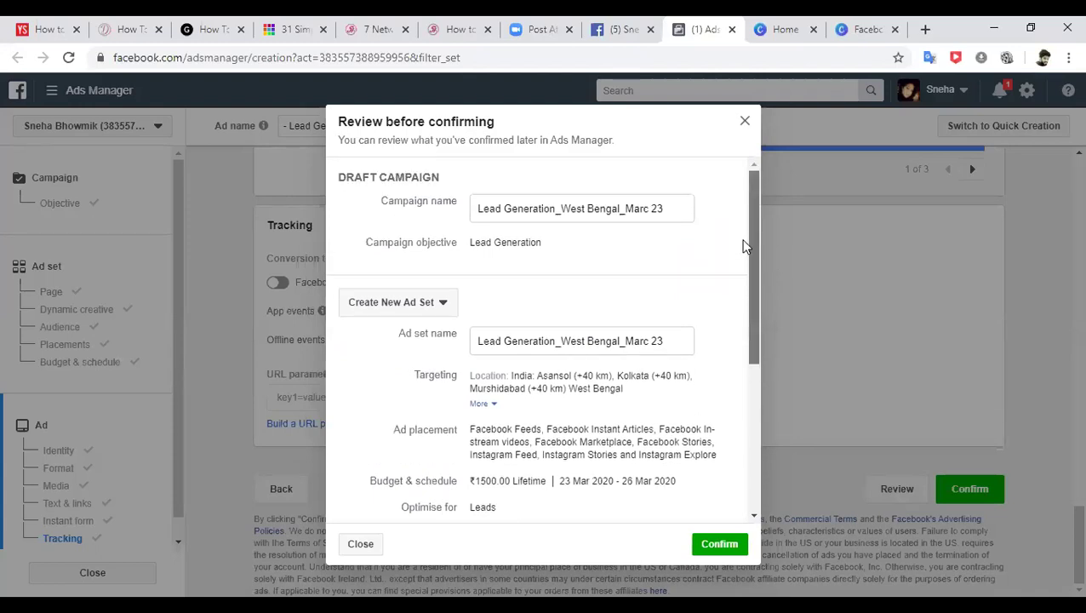
{"action": "left_click_drag", "start_coordinate": [746, 249], "coordinate": [749, 261]}
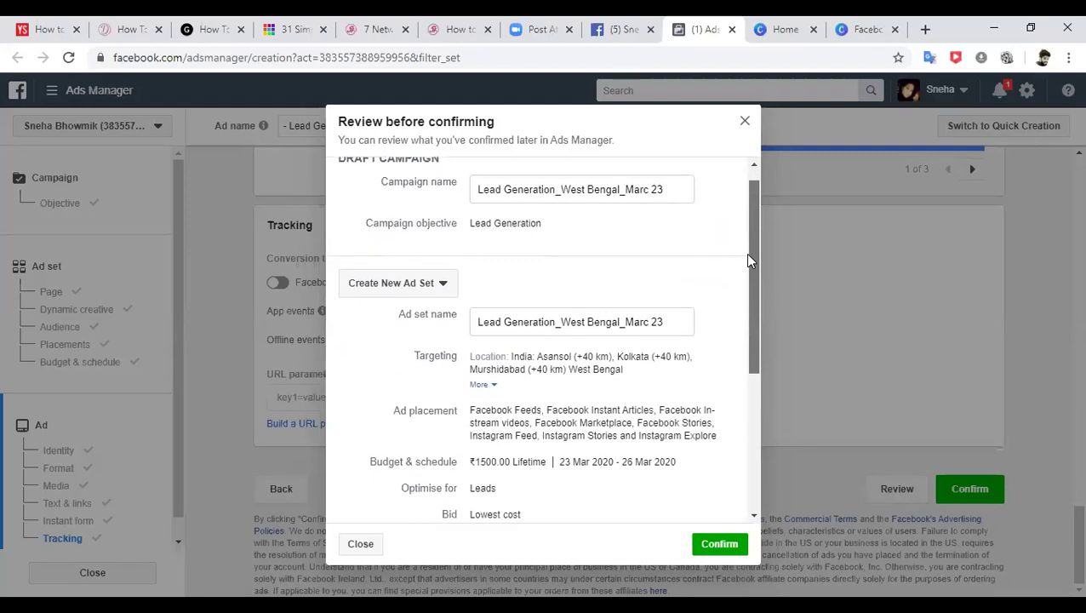
{"action": "left_click_drag", "start_coordinate": [748, 255], "coordinate": [748, 275]}
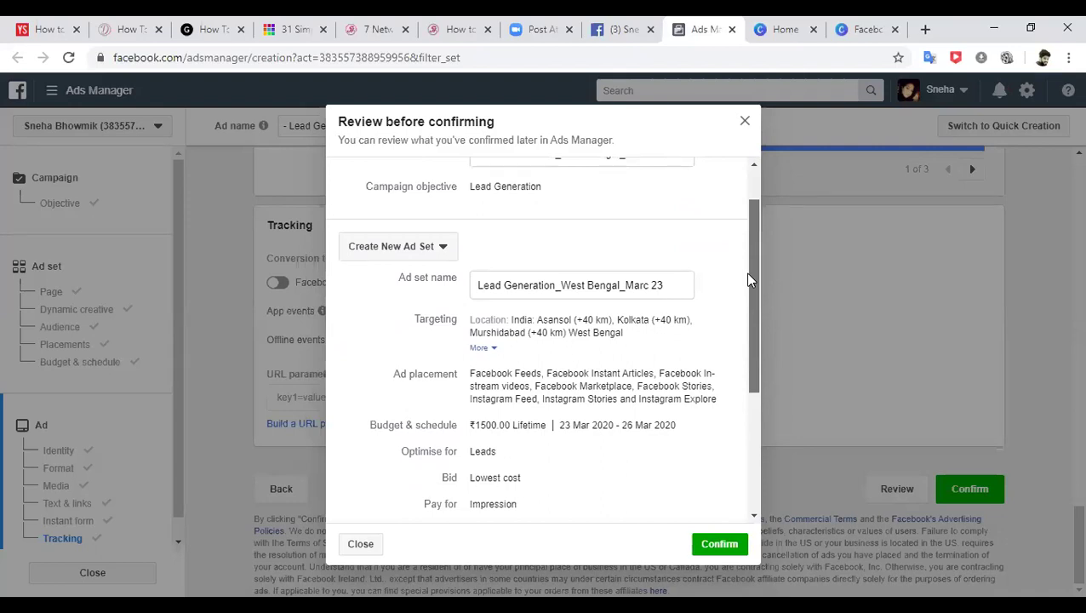
{"action": "left_click_drag", "start_coordinate": [748, 290], "coordinate": [748, 302]}
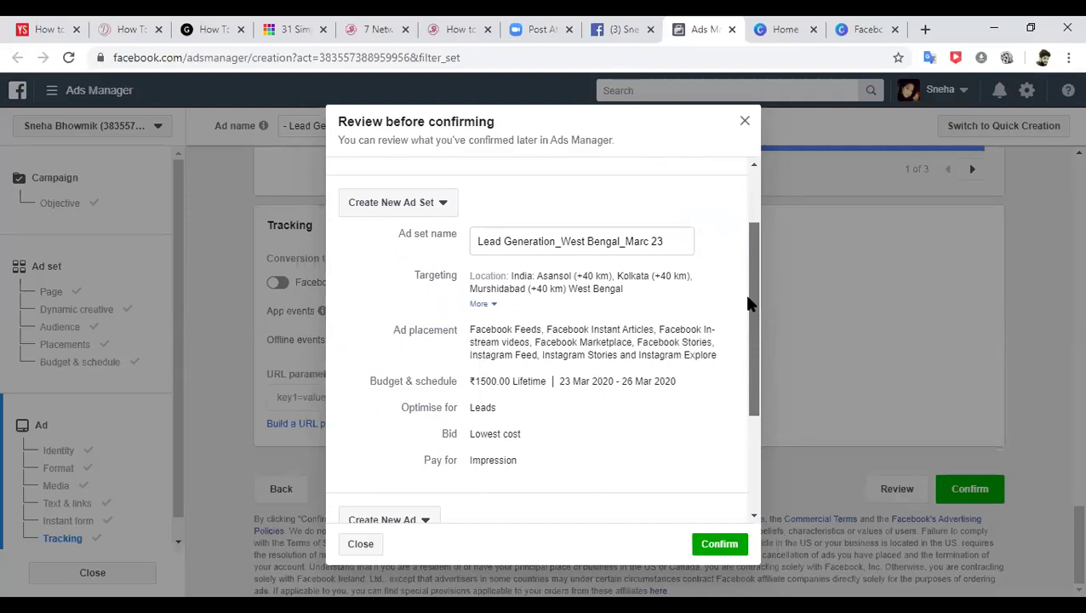
{"action": "left_click_drag", "start_coordinate": [747, 302], "coordinate": [748, 397]}
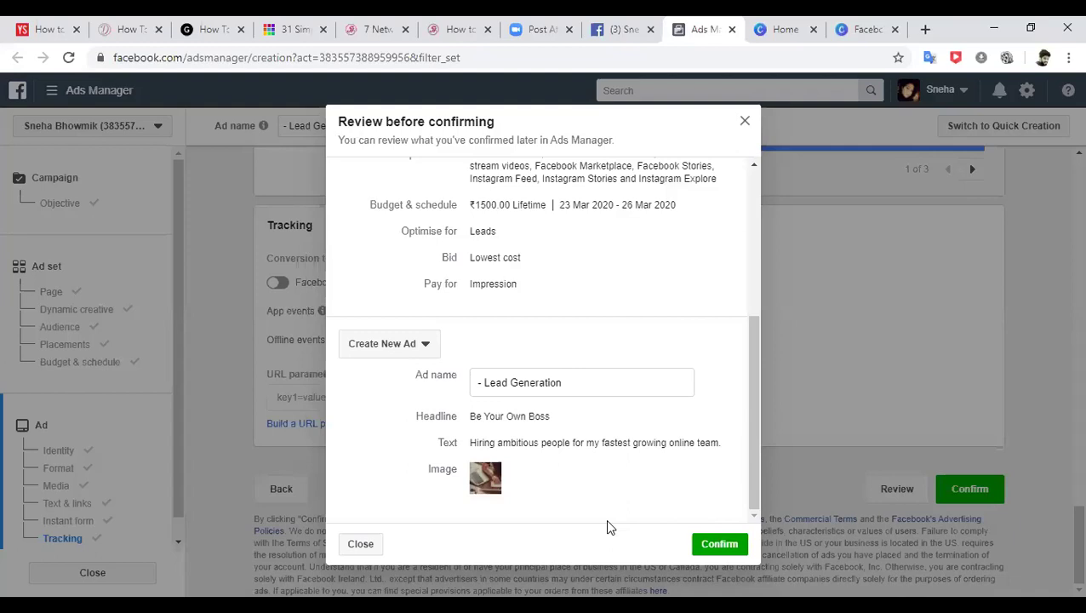
{"action": "left_click", "coordinate": [361, 545]}
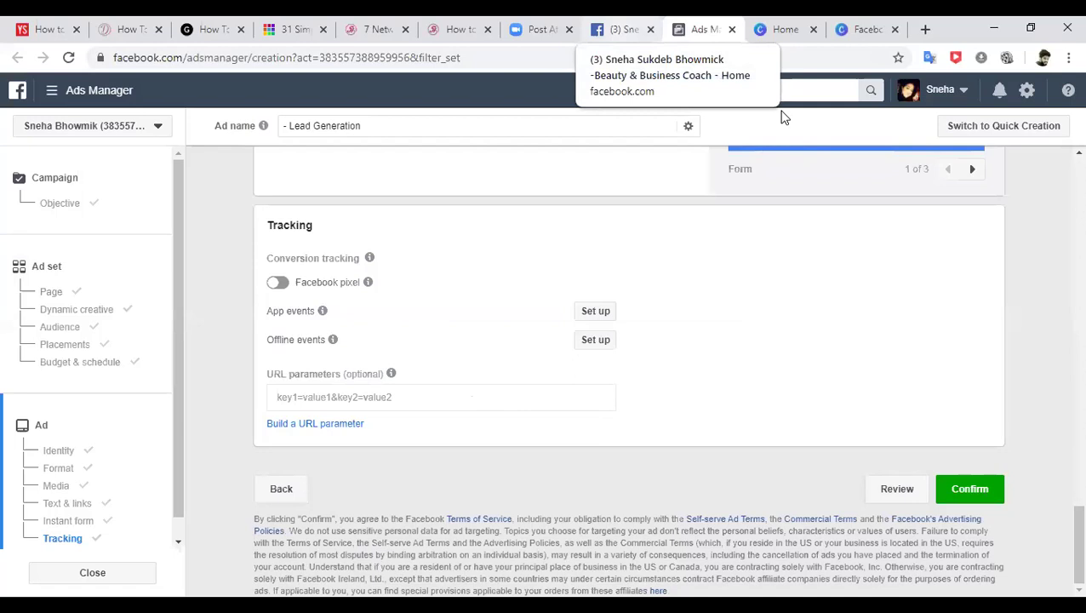
{"action": "key", "text": "ctrl+shift+Tab"}
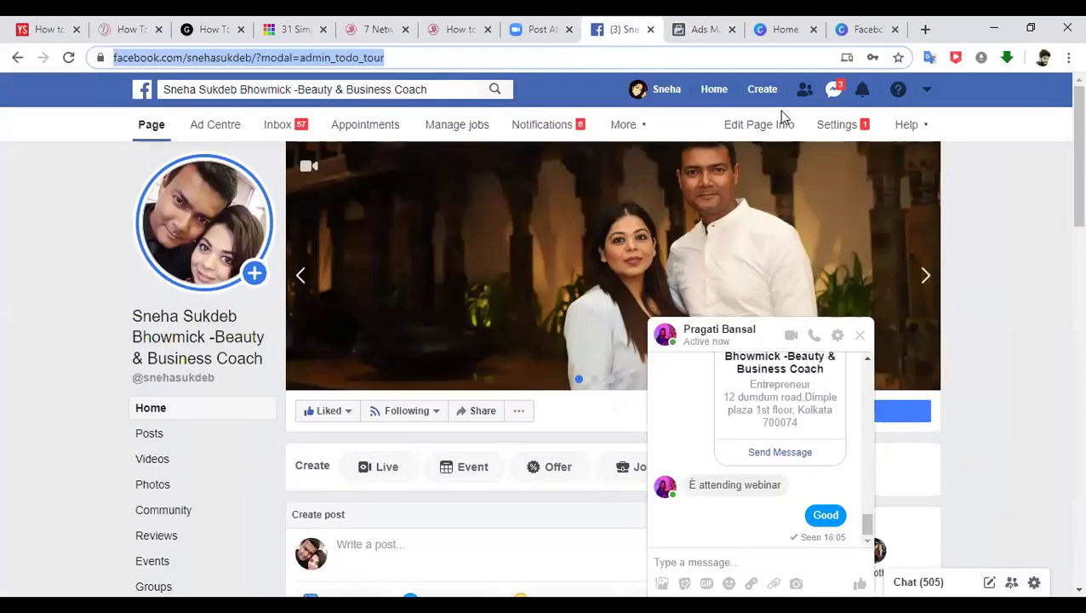
- Open the Lead Ads Forms library under the Page's More > Publishing Tools, then return to Ads Manager
{"action": "left_click", "coordinate": [859, 335]}
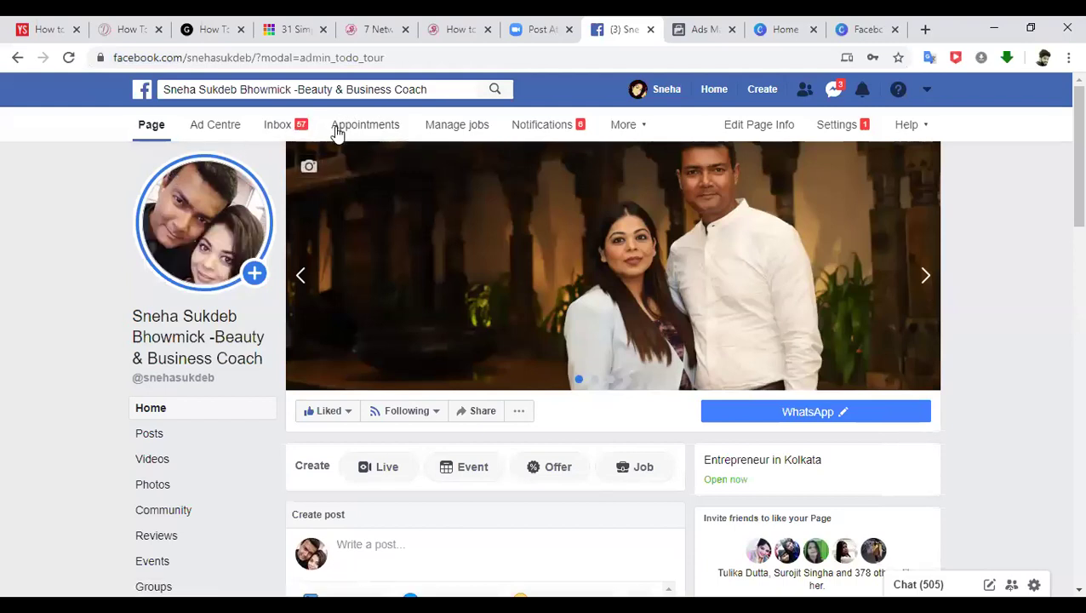
{"action": "left_click", "coordinate": [647, 130]}
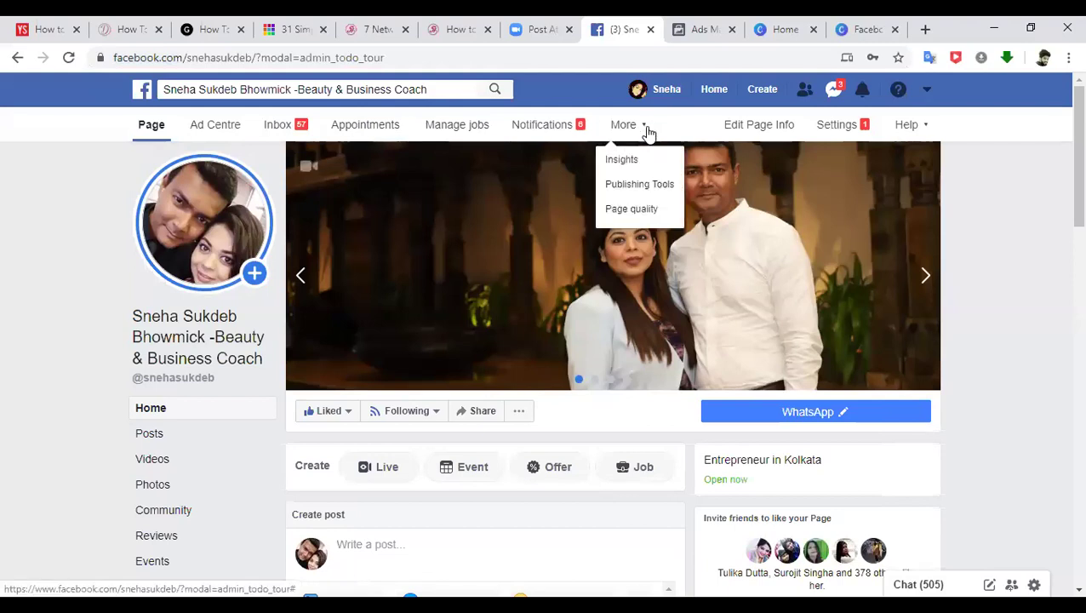
{"action": "left_click", "coordinate": [640, 184]}
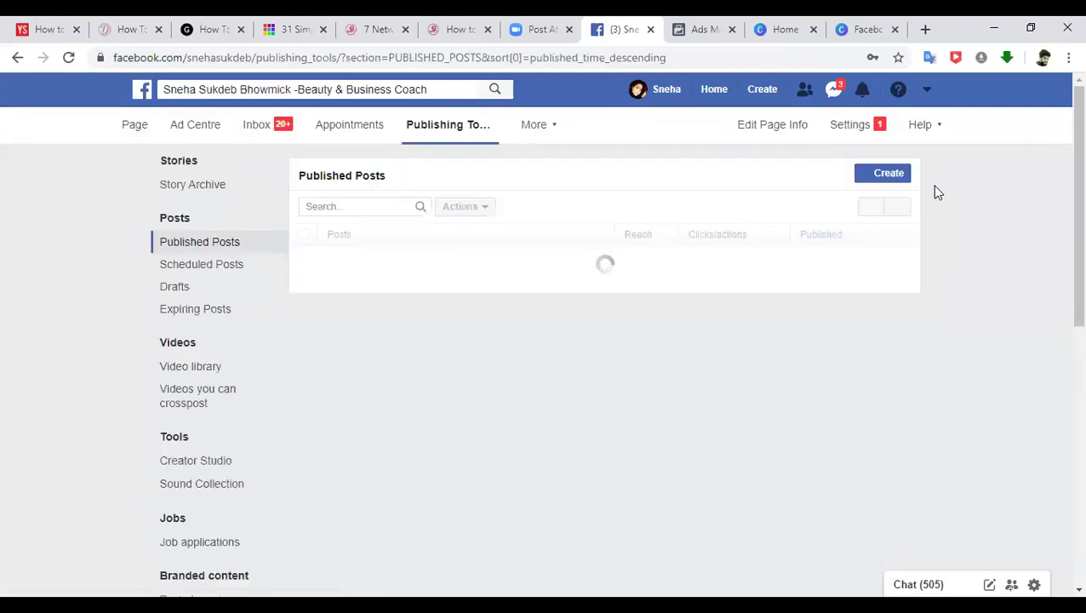
{"action": "left_click_drag", "start_coordinate": [1074, 158], "coordinate": [1073, 247]}
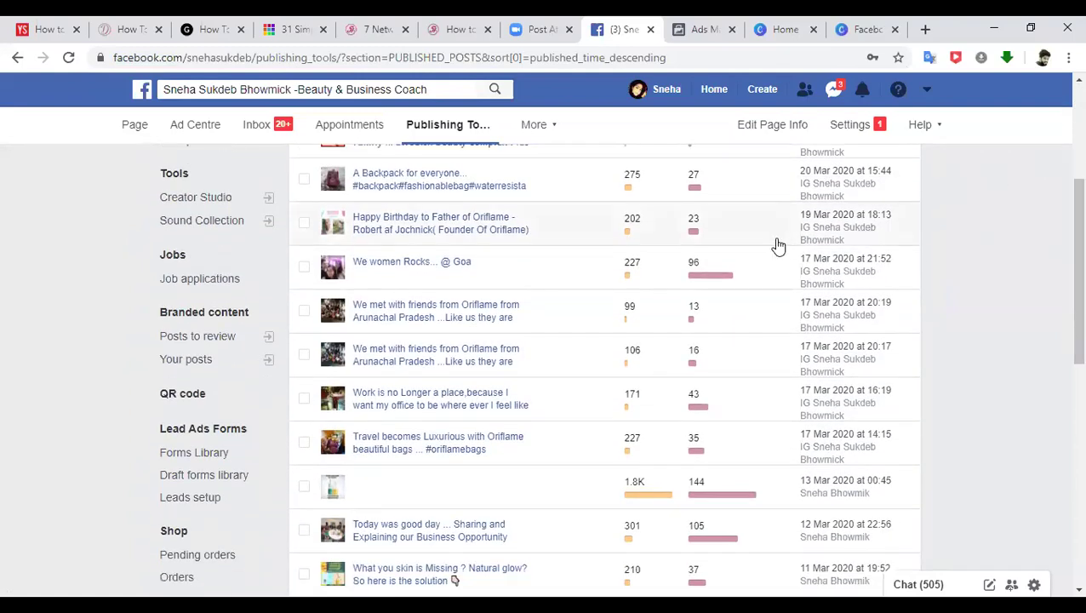
{"action": "left_click", "coordinate": [192, 459]}
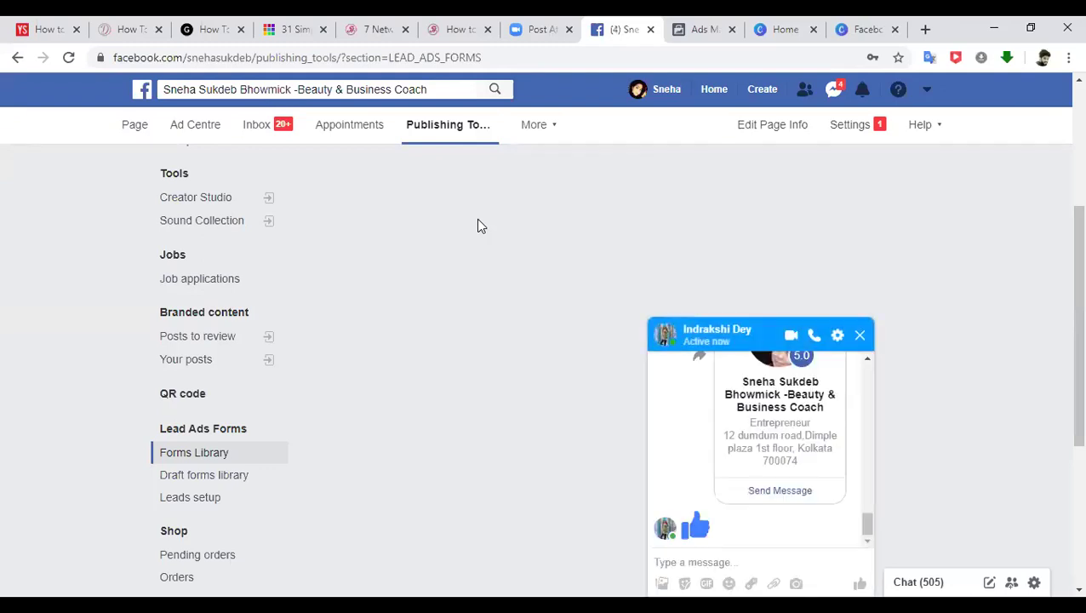
{"action": "left_click", "coordinate": [860, 335]}
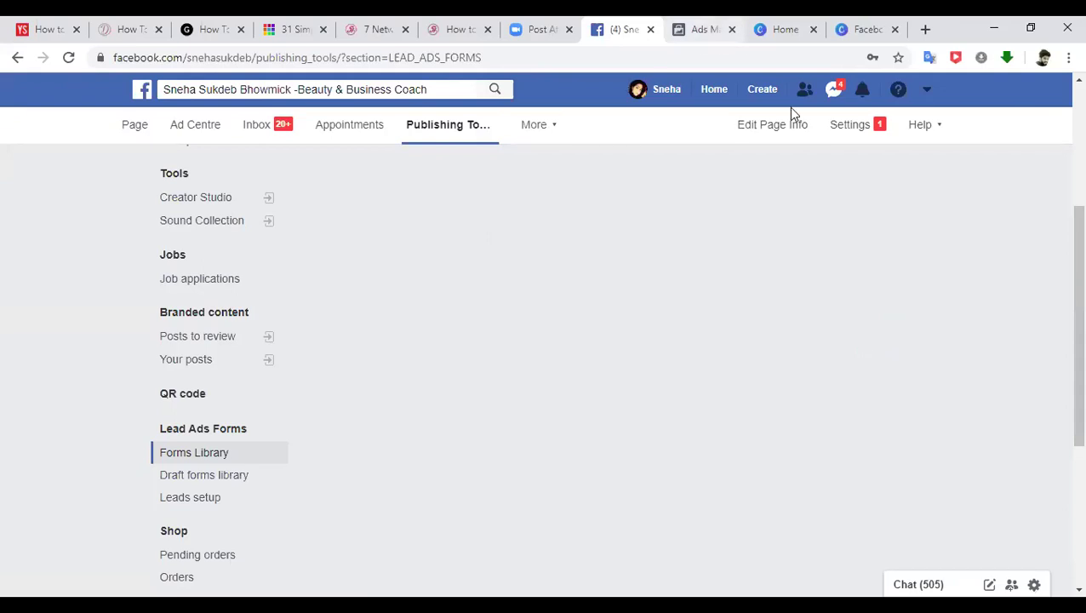
{"action": "key", "text": "ctrl+Tab"}
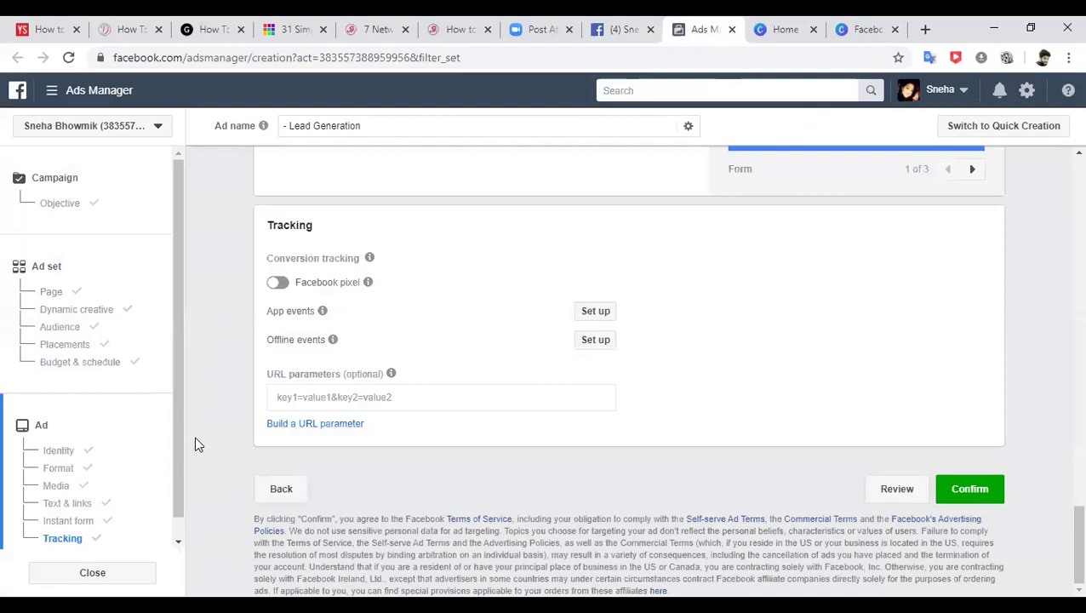